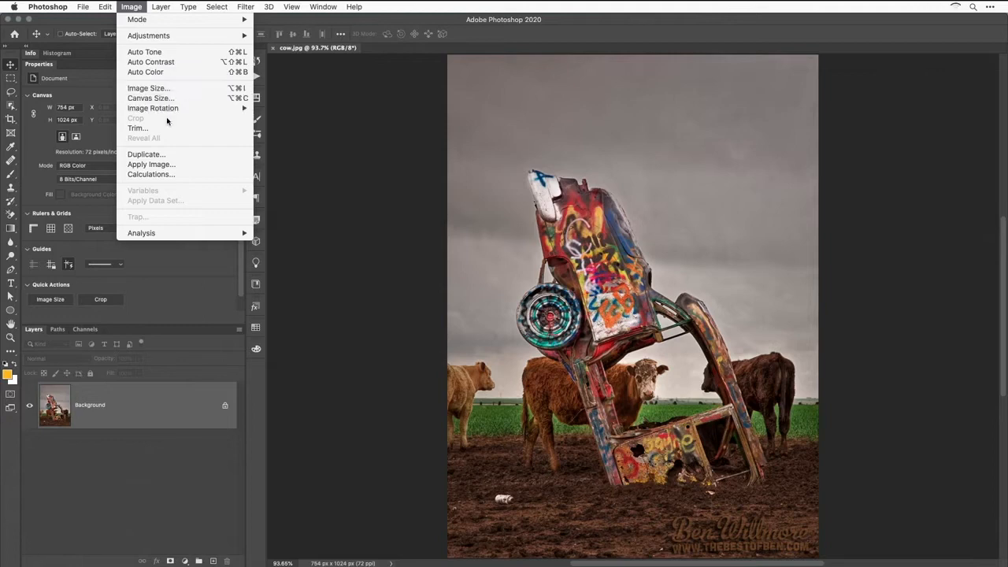
Duplicate the cow.jpg image as a new document named NOT SMART and fit it to the window.
left_click(169, 155)
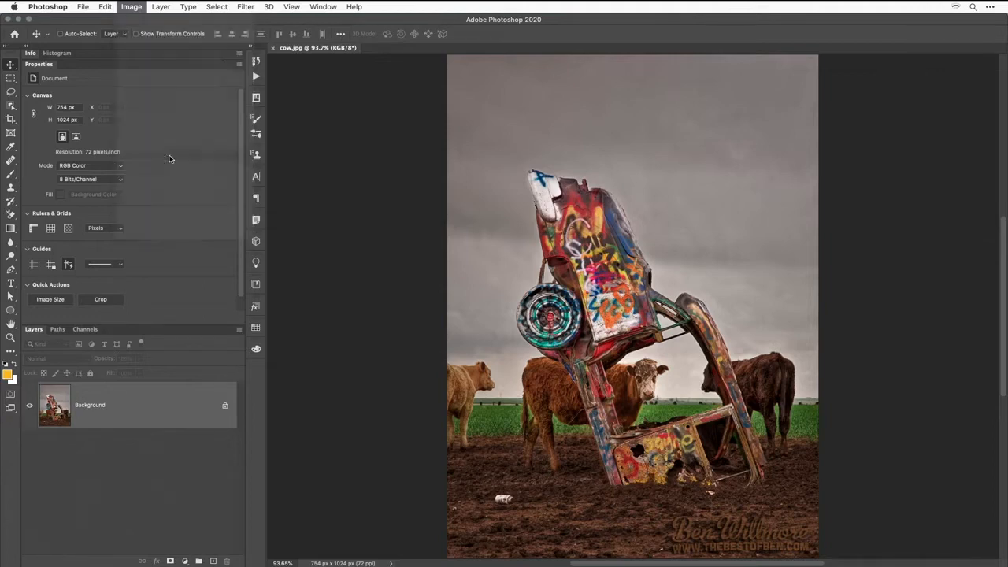
type("NOT SMART")
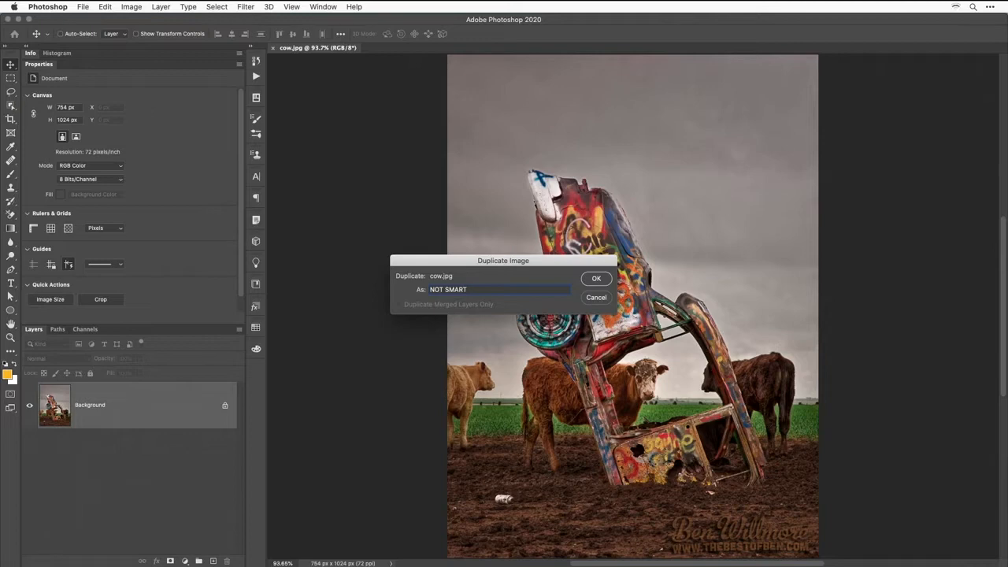
key("Return")
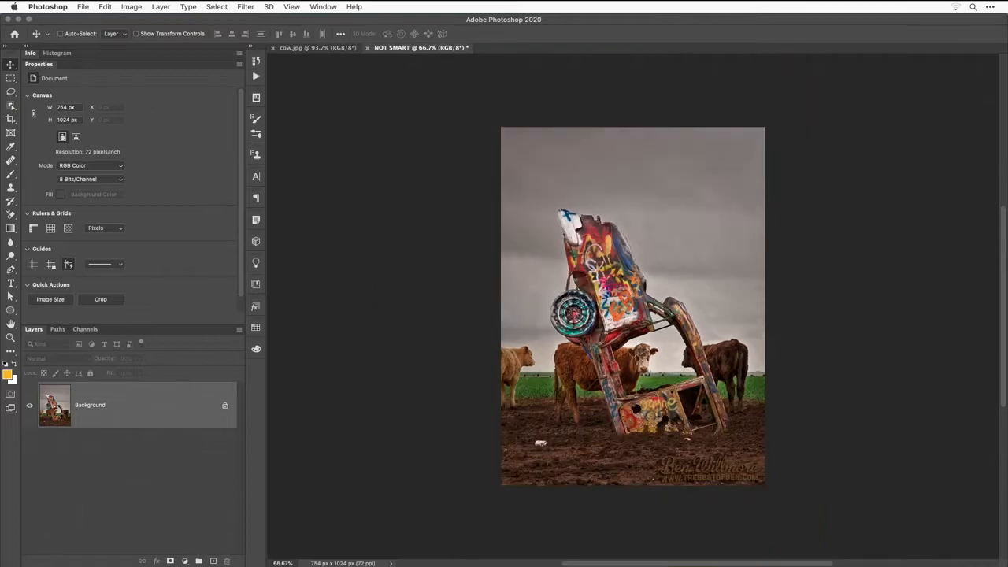
key("super+0")
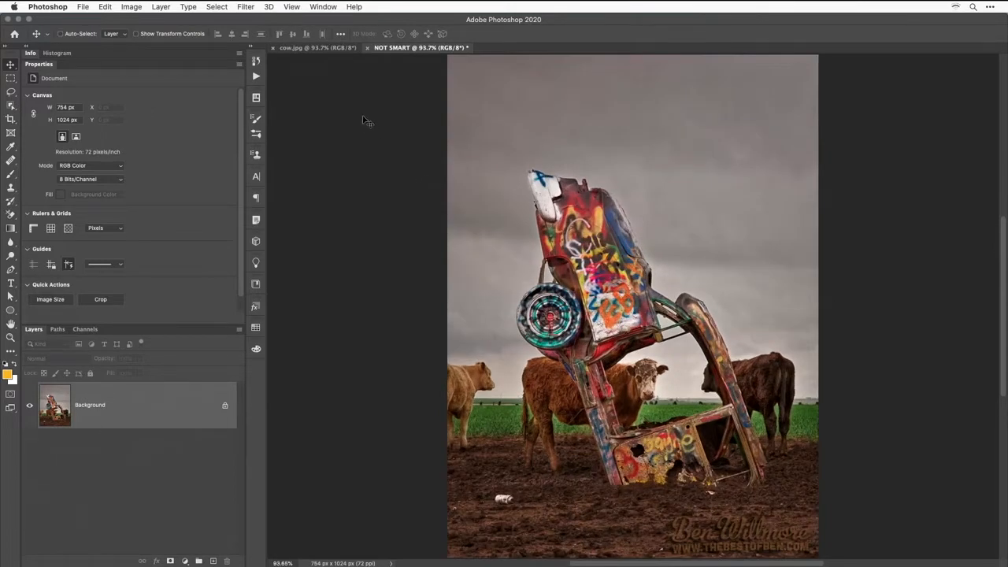
Arrange the two open documents side by side in a 2-up Vertical layout.
left_click(324, 7)
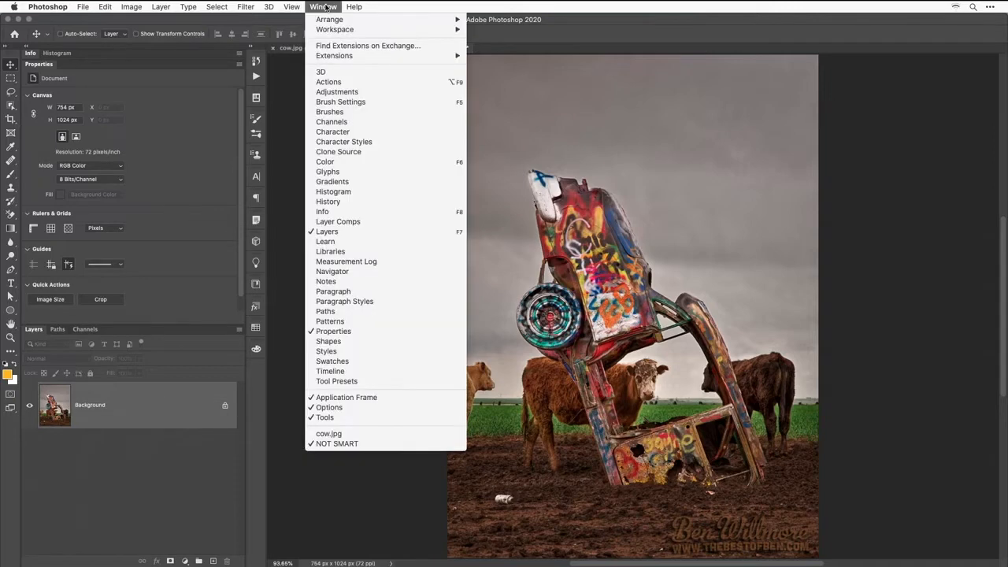
mouse_move(327, 23)
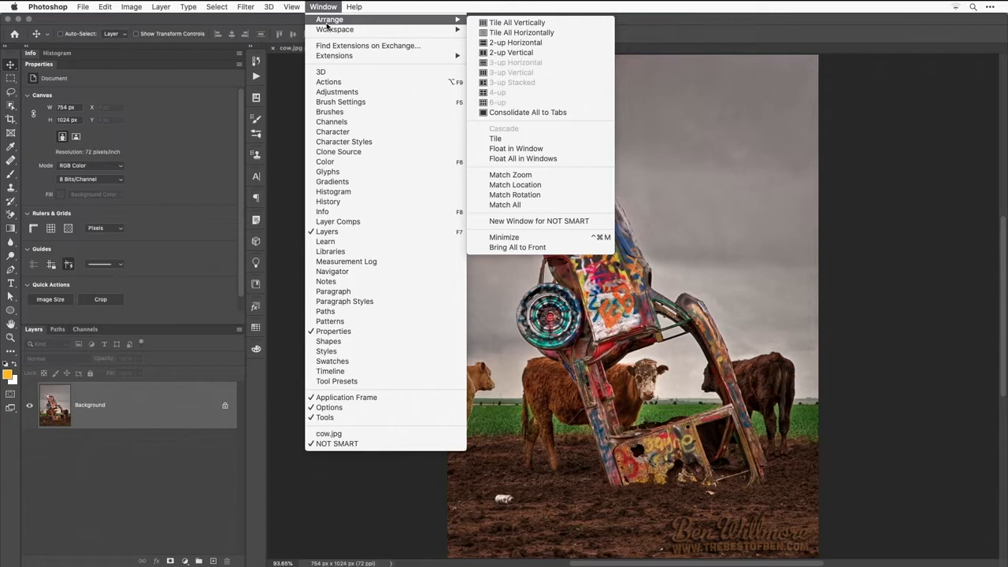
left_click(511, 52)
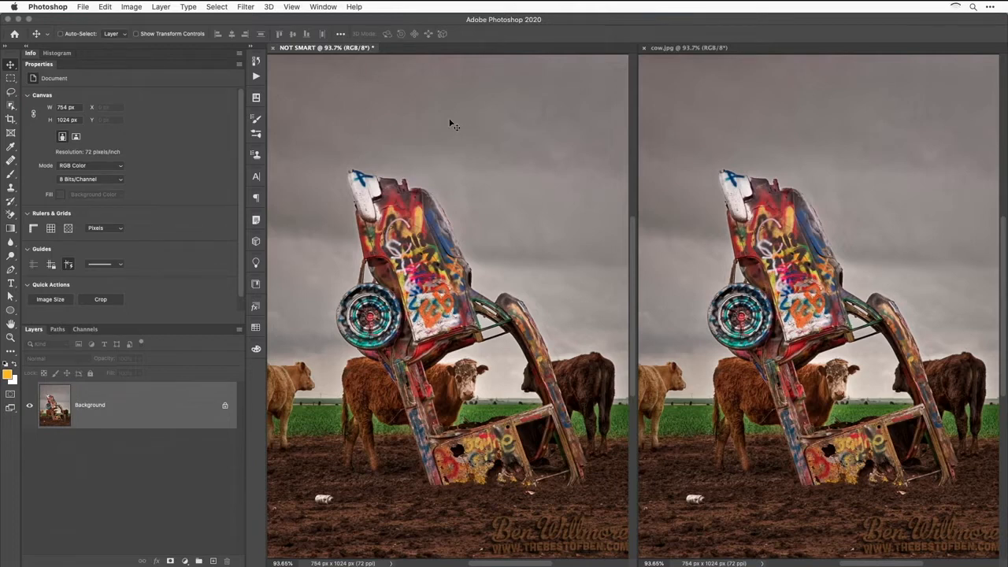
Convert the Background layer of cow.jpg to a smart object.
left_click(682, 49)
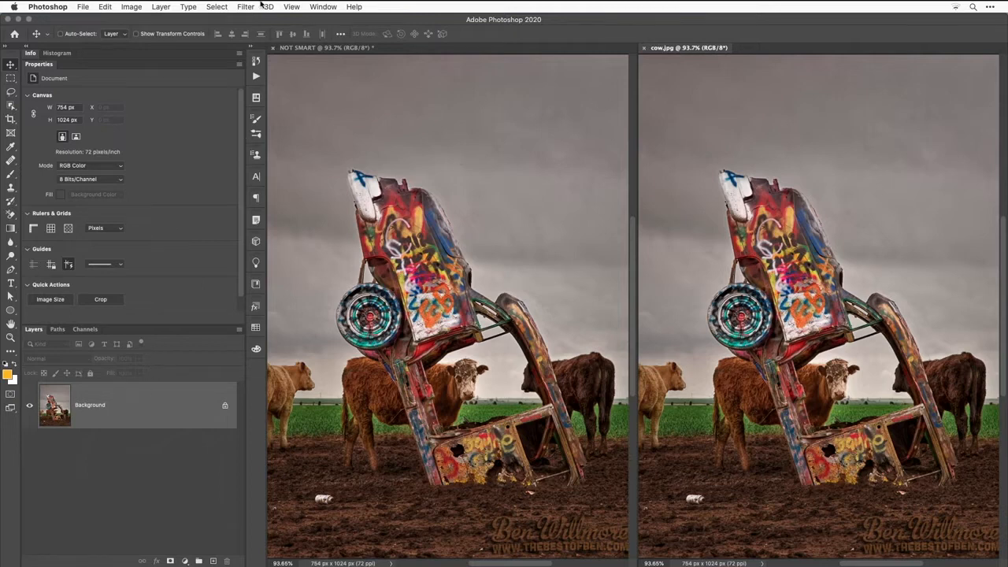
left_click(158, 6)
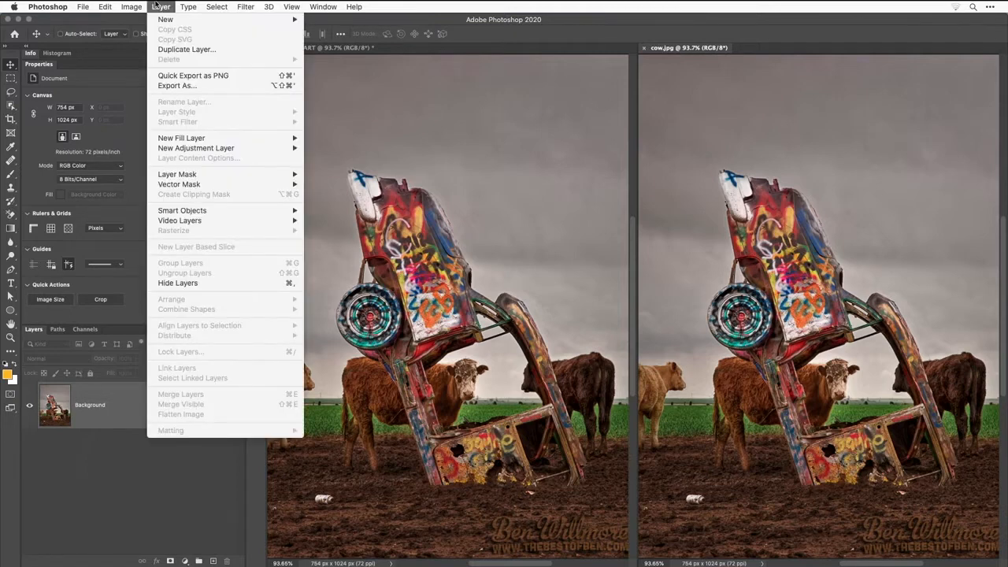
mouse_move(191, 211)
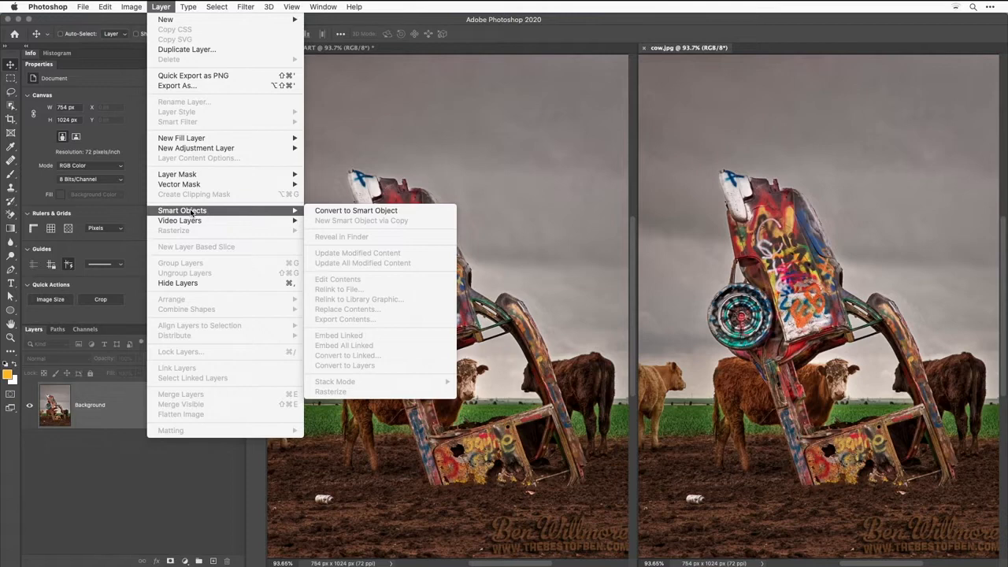
left_click(409, 211)
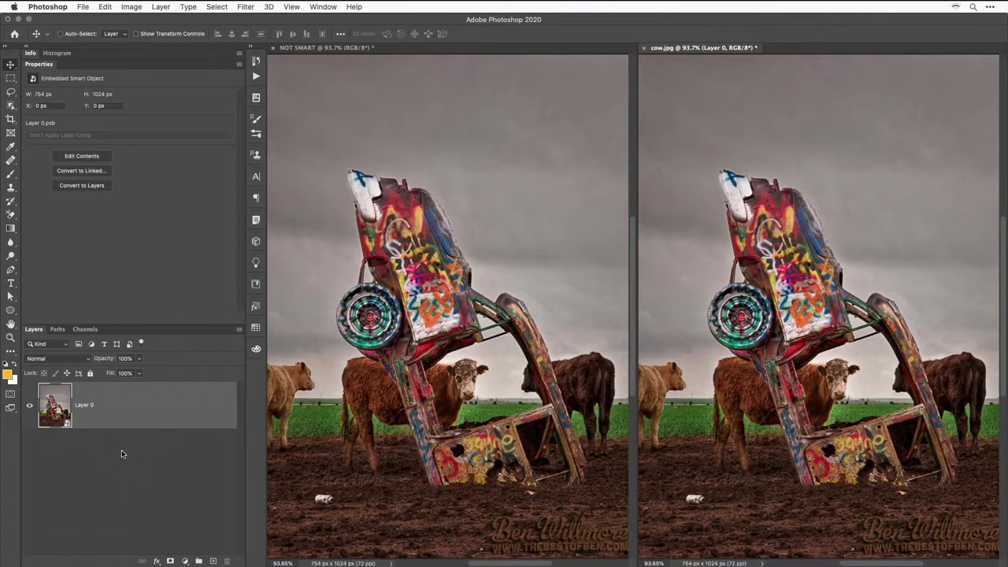
Unlock the Background layer in NOT SMART and sharpen it with Unsharp Mask at 183% amount, 1.0 pixel radius and threshold 0.
left_click(311, 48)
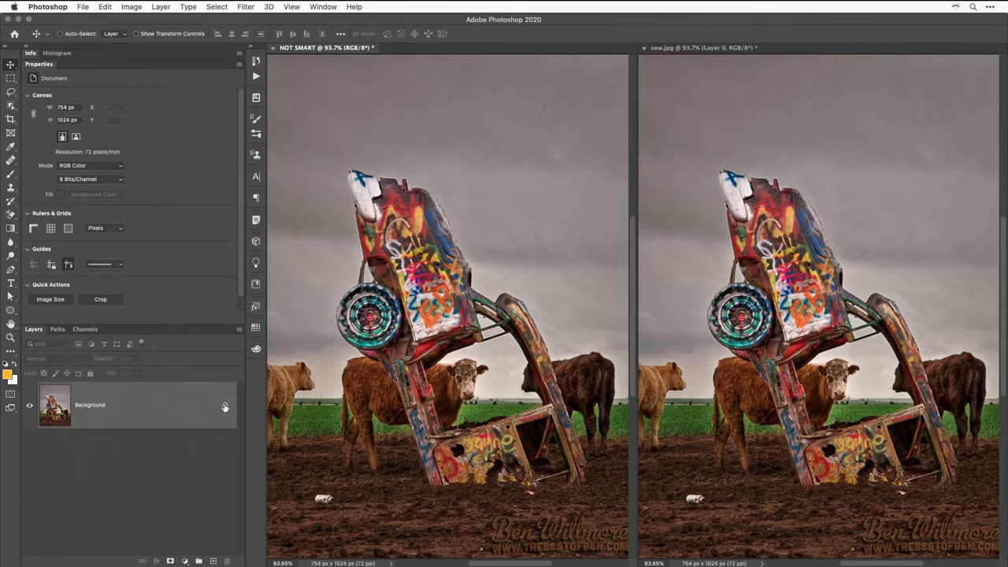
left_click(224, 407)
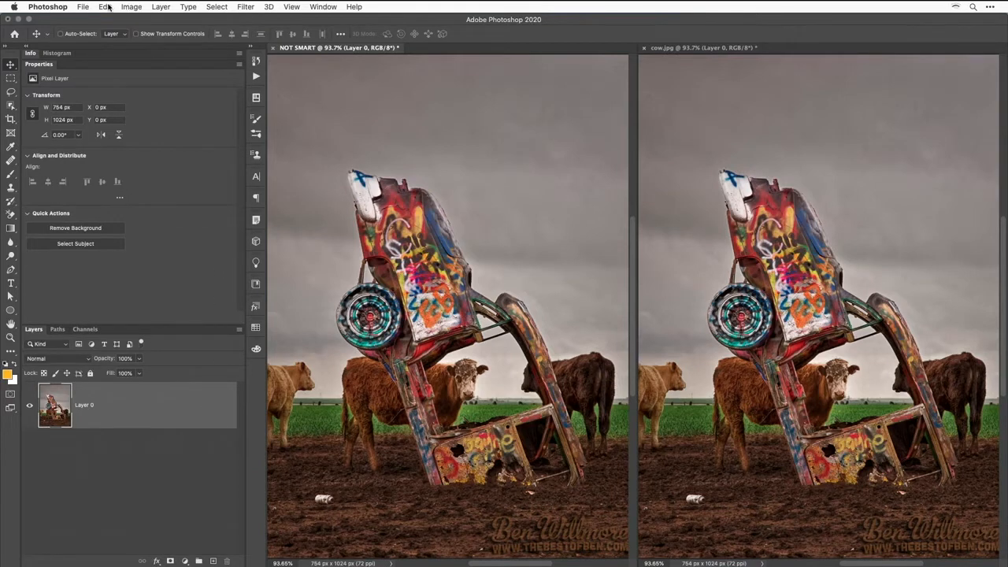
left_click(252, 7)
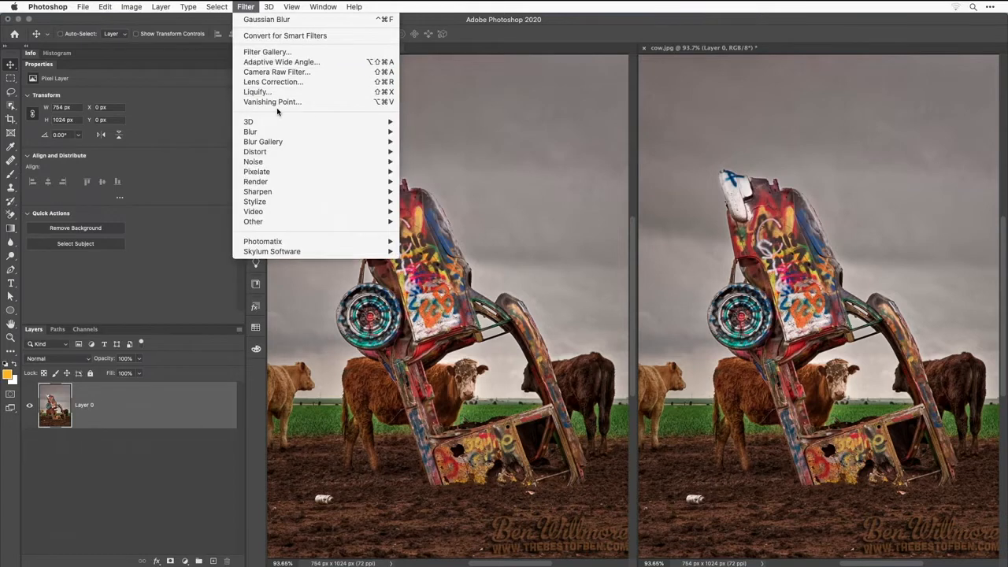
mouse_move(278, 124)
mouse_move(279, 203)
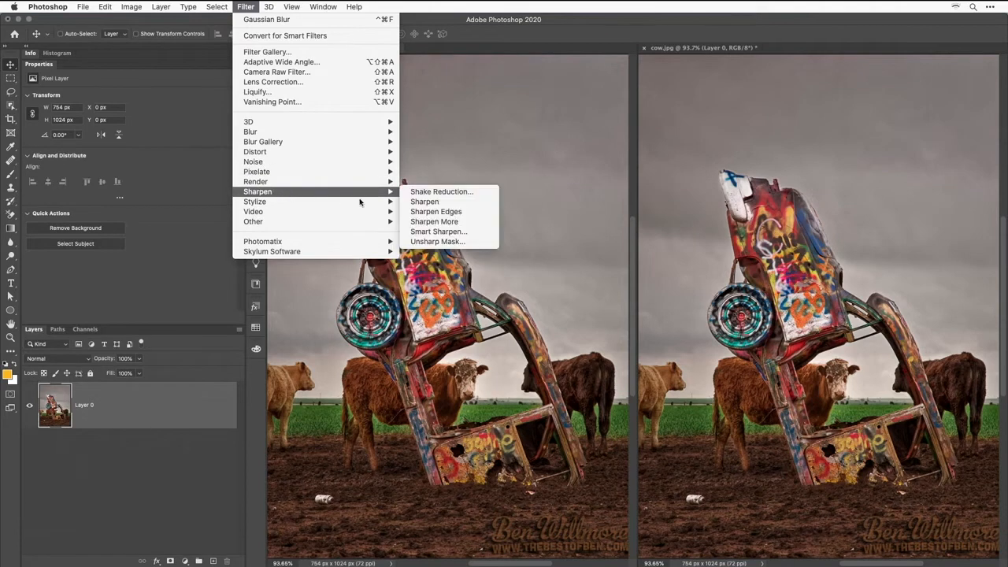
mouse_move(371, 193)
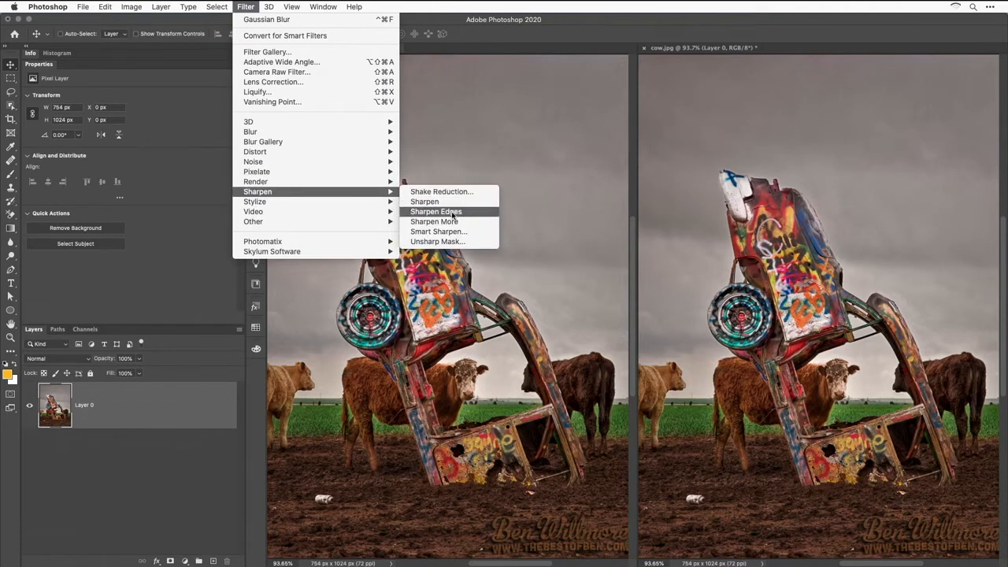
left_click(437, 241)
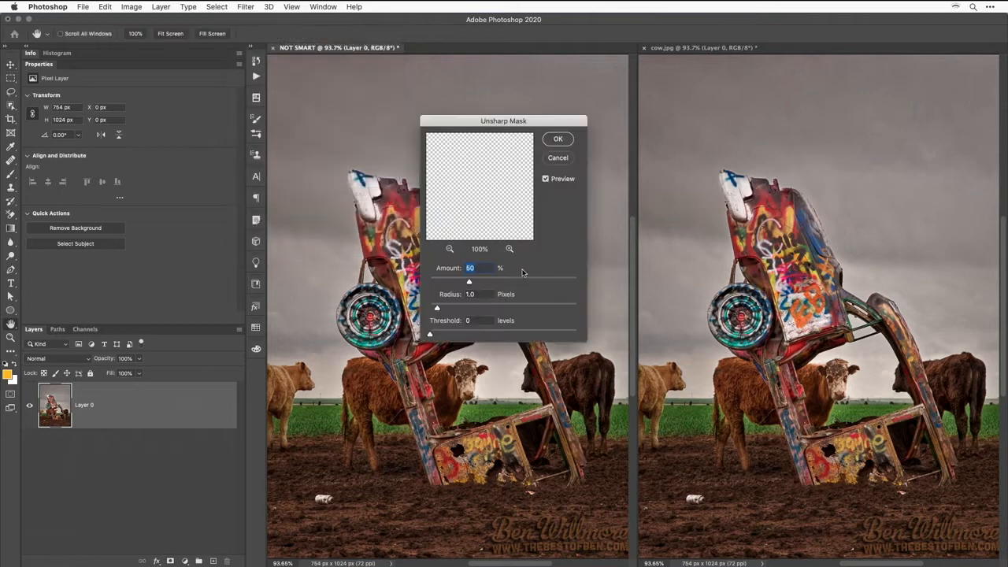
left_click_drag(470, 284, 543, 281)
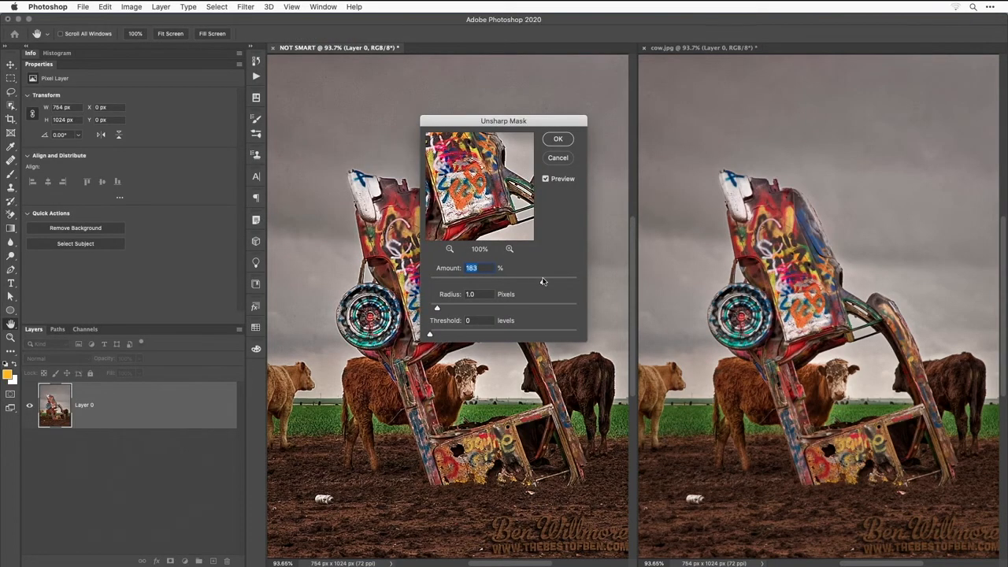
left_click(558, 139)
Compare the NOT SMART image close up with and without the Unsharp Mask sharpening.
key("super+equal")
key("super+equal")
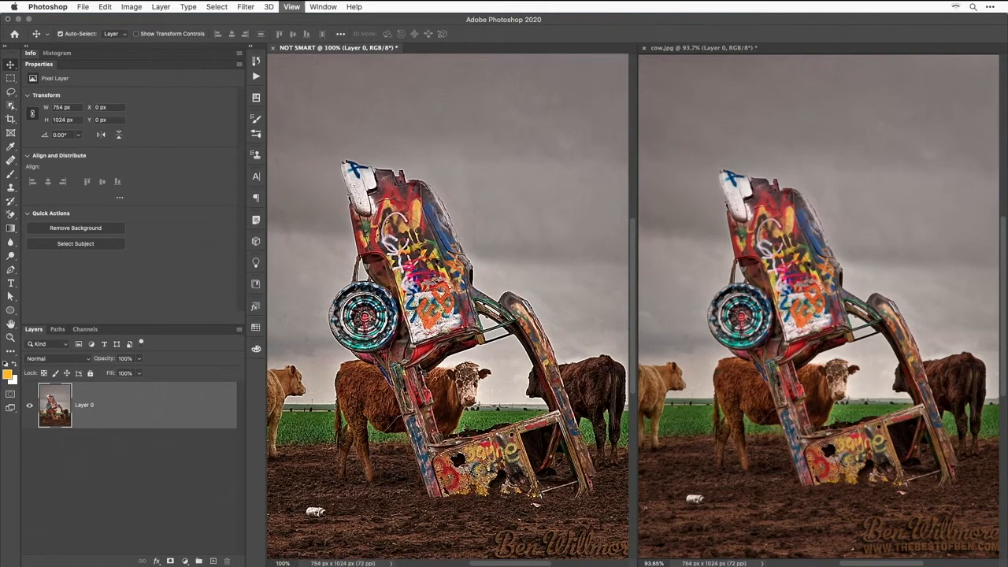
key("super+z")
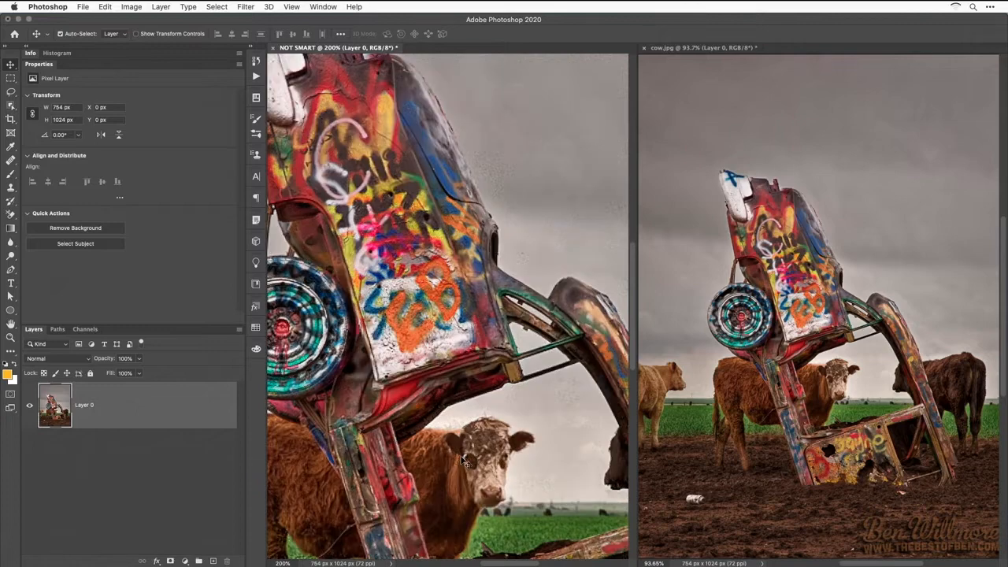
key("super+shift+z")
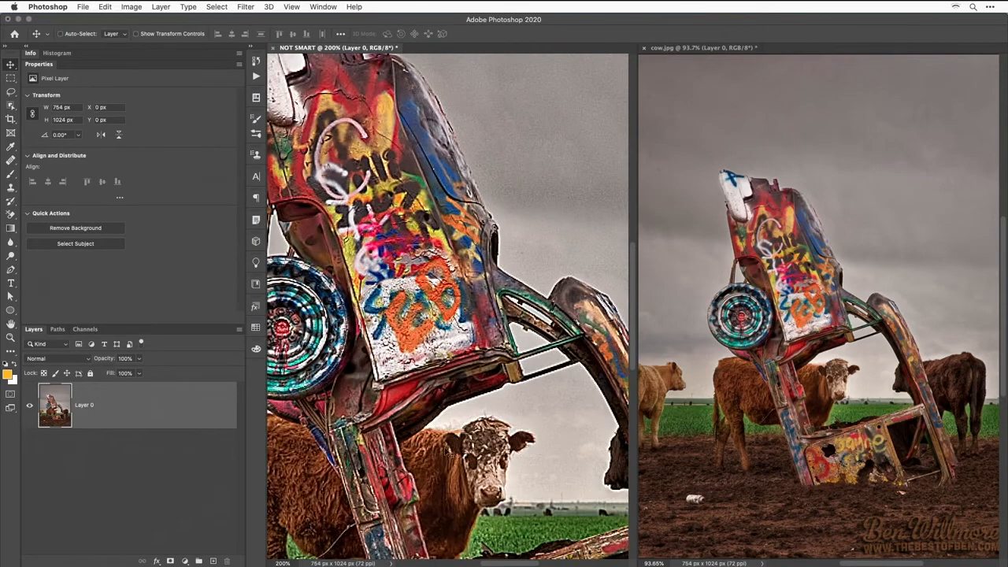
scroll(449, 452, "left", 3)
scroll(446, 447, "up", 3)
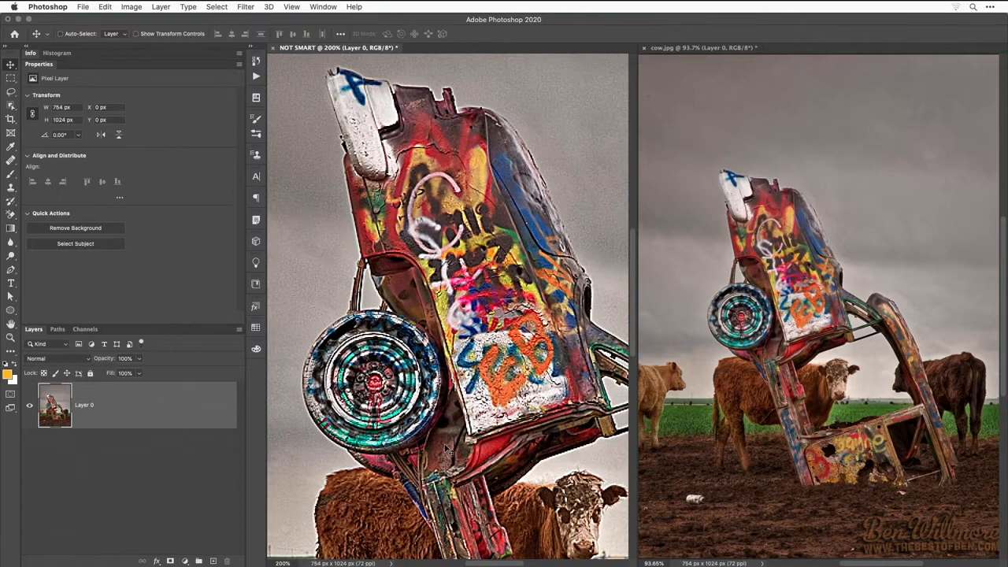
key("super+minus")
key("super+minus")
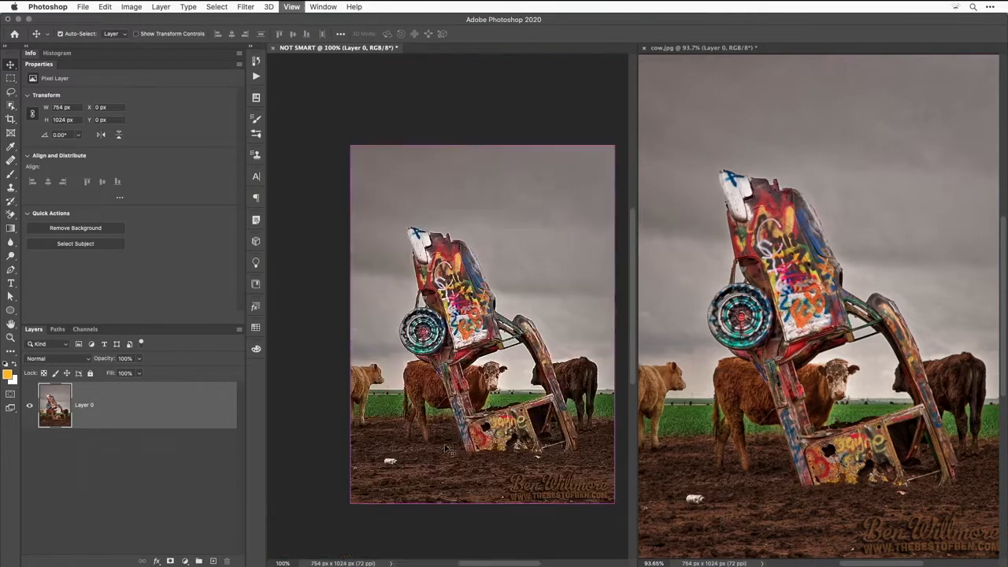
Free-transform the NOT SMART layer, shrinking it to about 29 by 31 px and rotating it near the canvas centre.
left_click(104, 10)
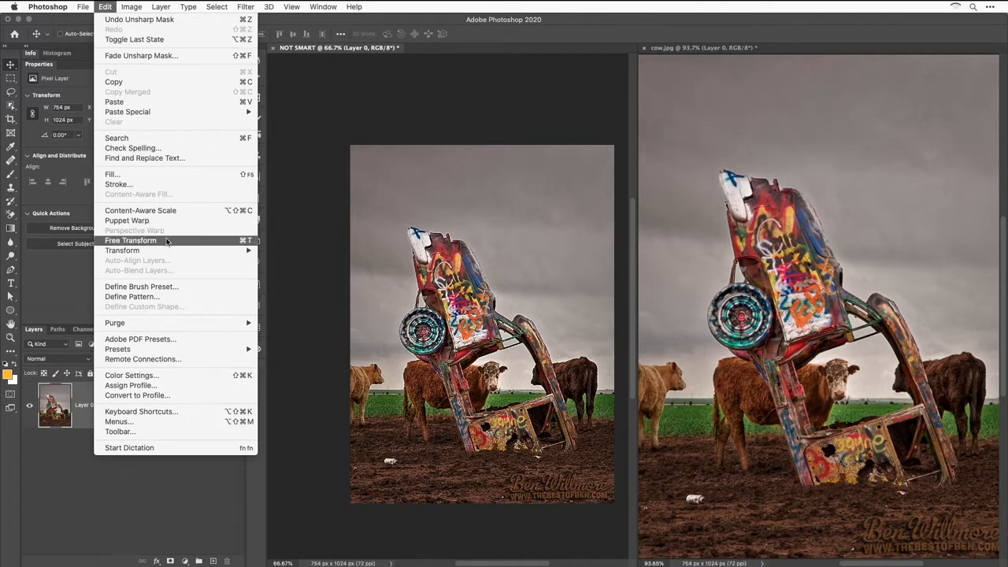
mouse_move(247, 248)
left_click(256, 241)
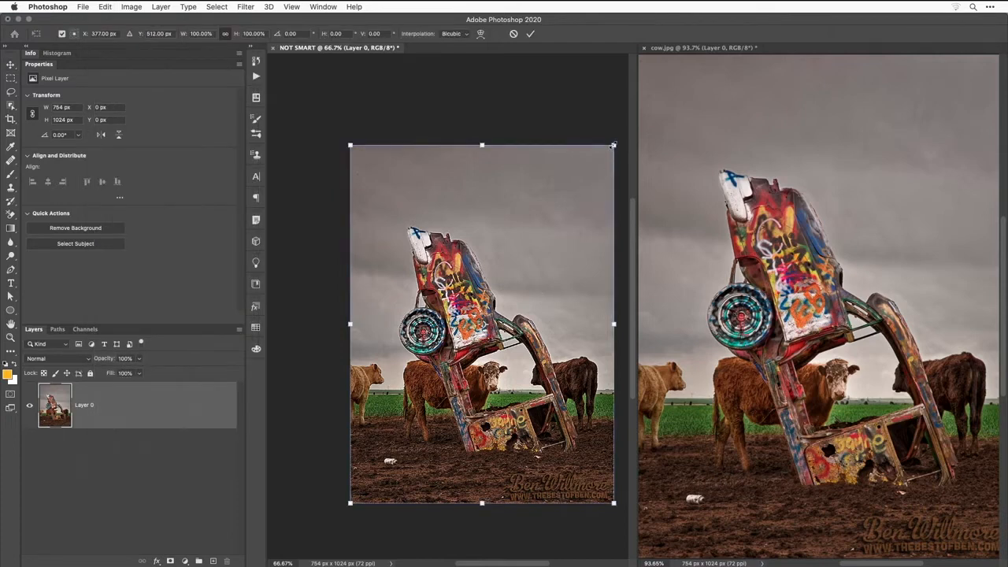
left_click_drag(613, 146, 511, 268)
key("Return")
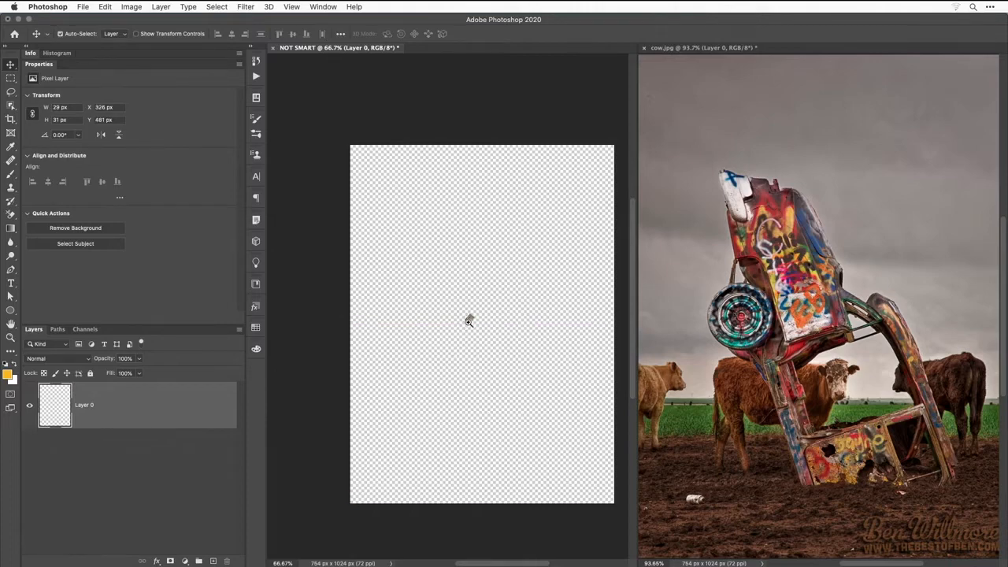
Examine the pixel detail of the shrunken, rotated image in NOT SMART at high magnification.
left_click(468, 322, "super")
left_click(468, 321, "super")
left_click(469, 321, "super")
left_click(468, 322, "super")
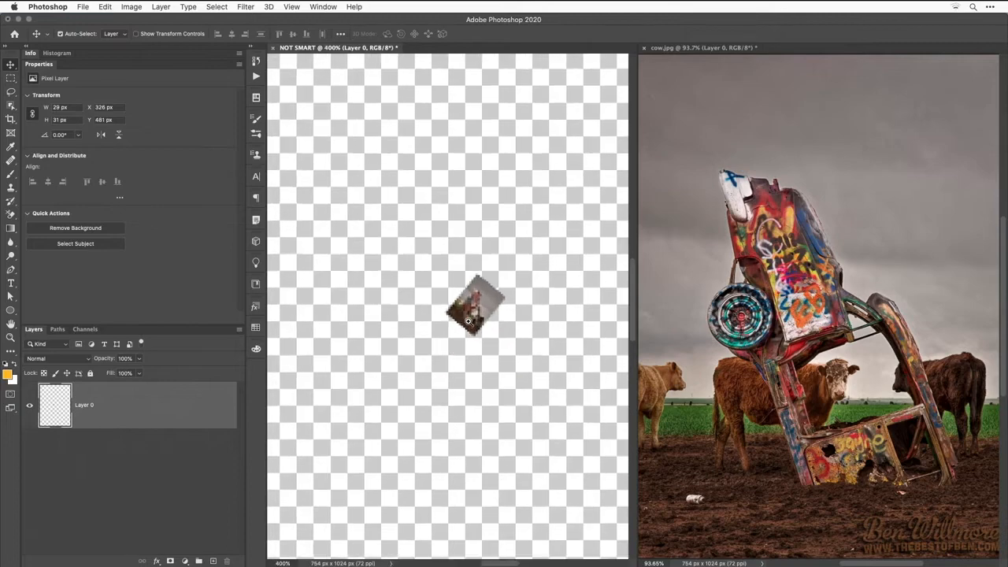
left_click(469, 321, "super")
left_click(468, 321, "super")
left_click(468, 321, "super")
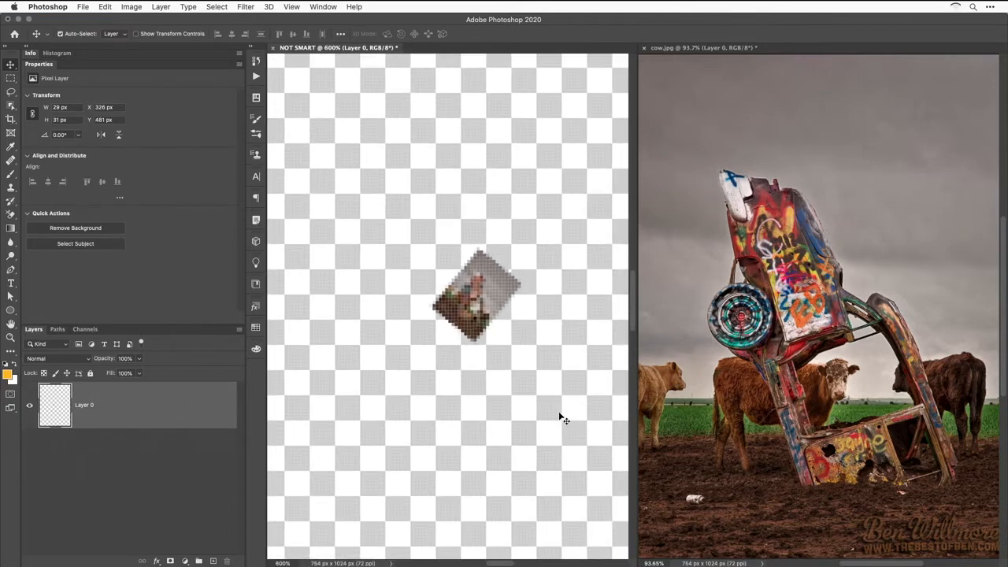
key("super+minus")
key("super+0")
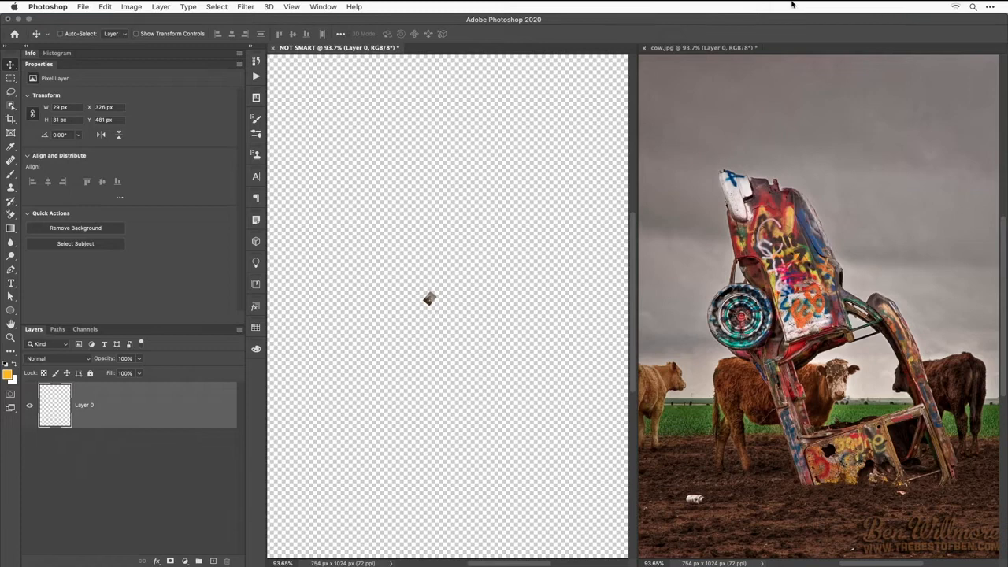
Apply Unsharp Mask to the cow.jpg smart object with 183% amount, 1.0 pixel radius and threshold 0.
left_click(688, 50)
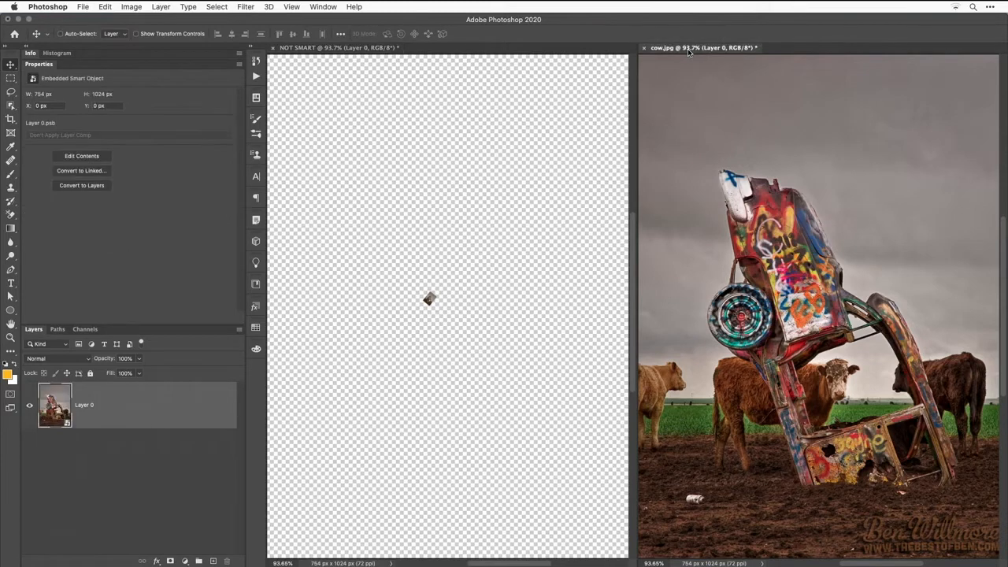
left_click(246, 7)
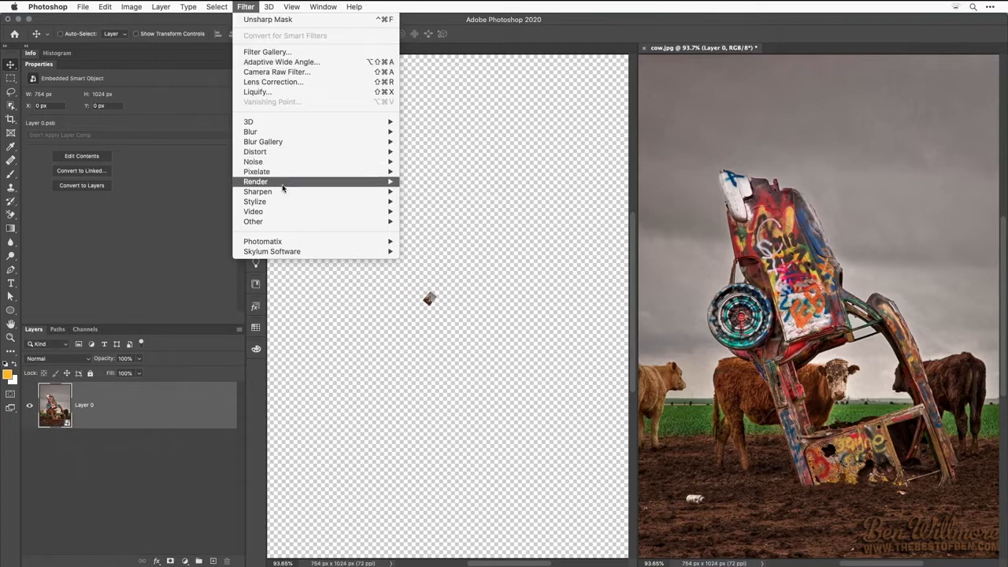
mouse_move(281, 195)
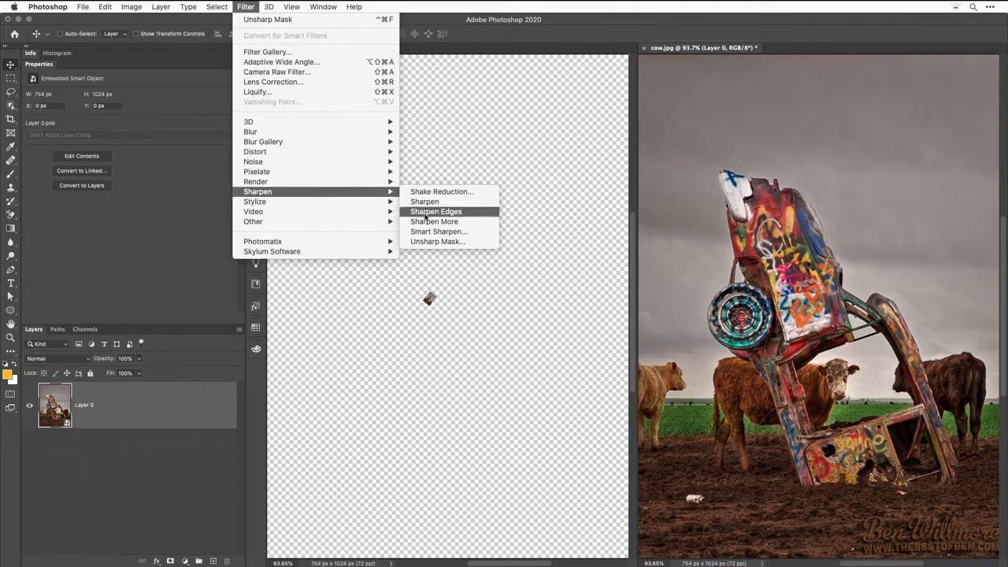
left_click(479, 244)
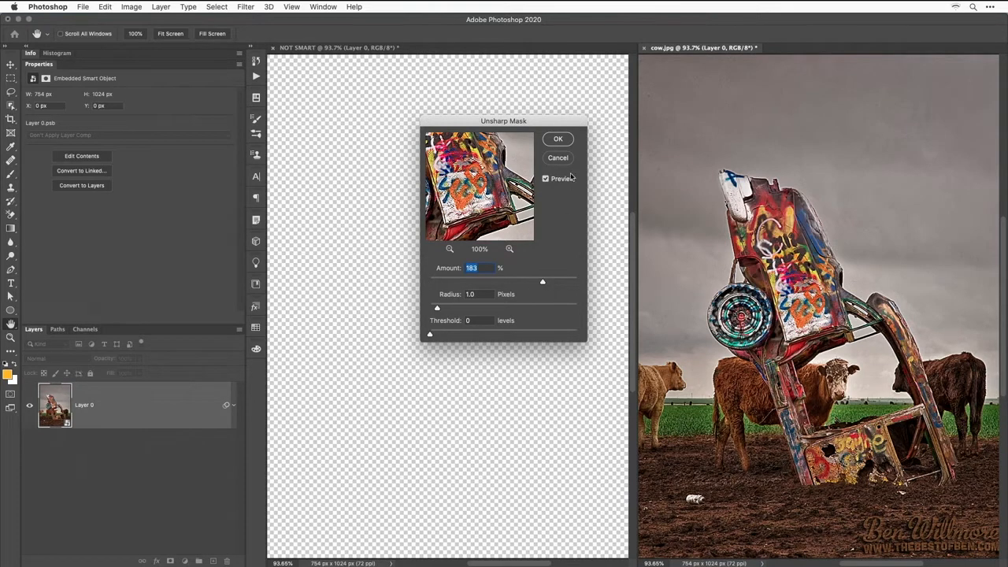
left_click(560, 140)
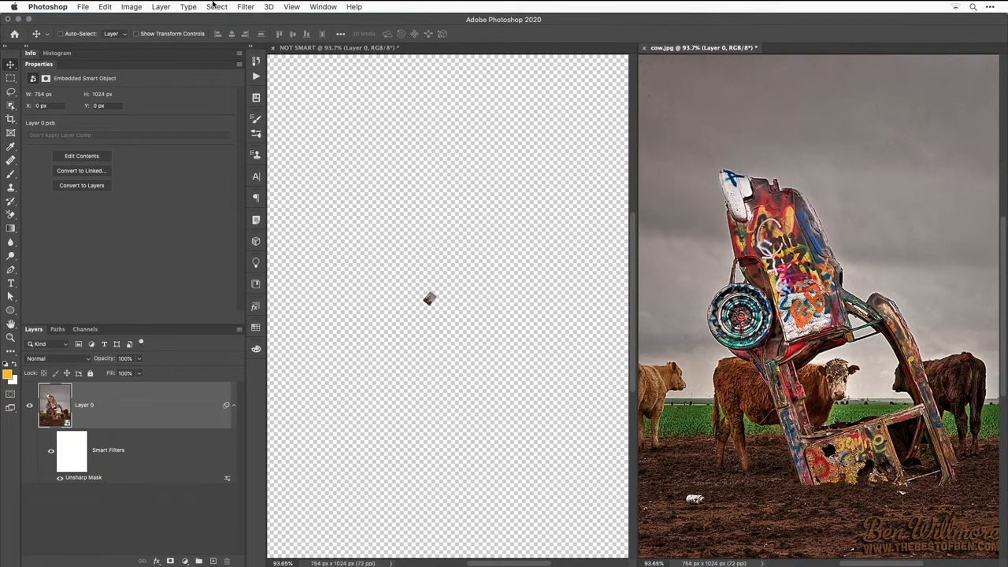
Free-transform the cow.jpg smart object to about 41 by 40 px and rotate it near the canvas centre, suppressing future smart-filter preview notices.
left_click(105, 6)
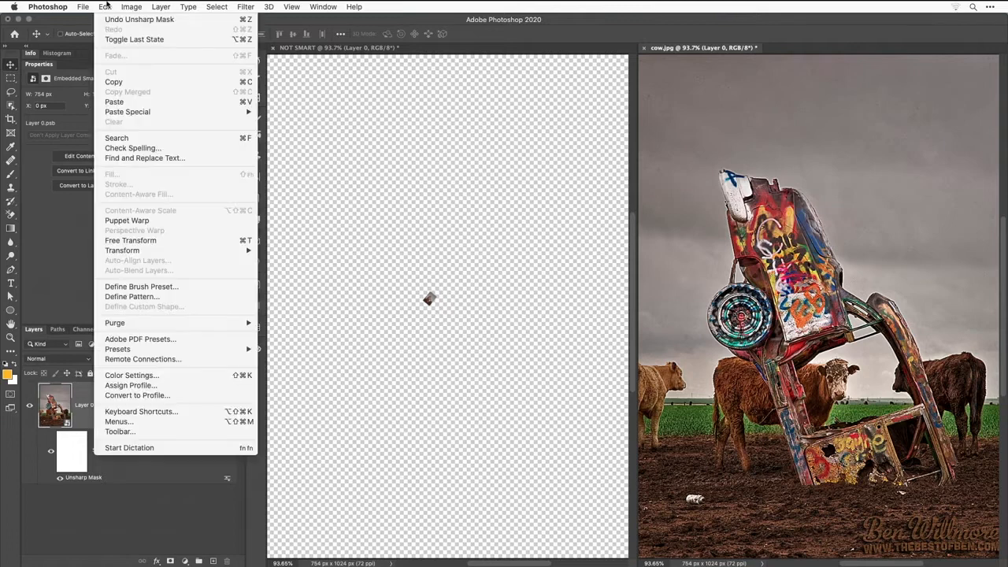
left_click(157, 241)
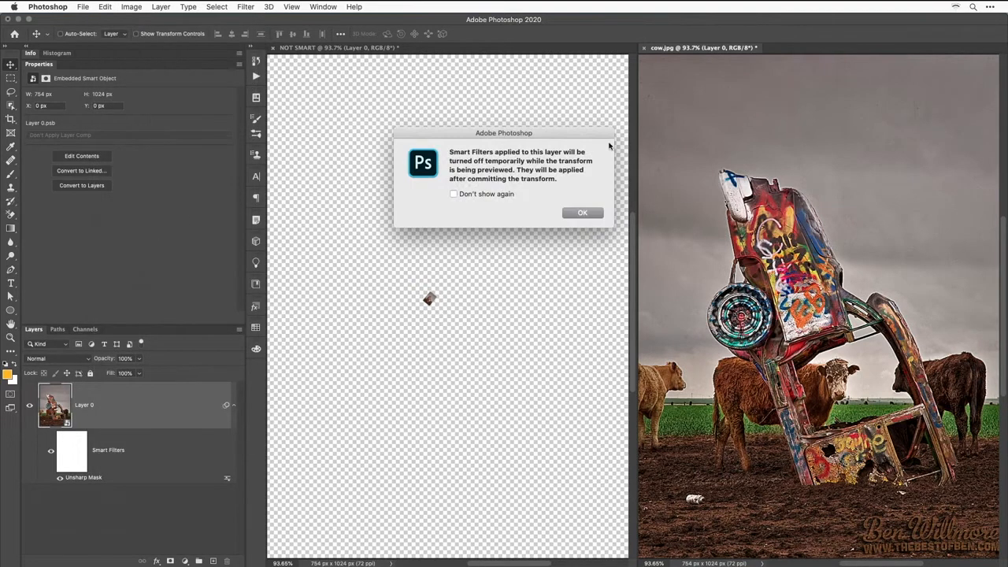
left_click(479, 196)
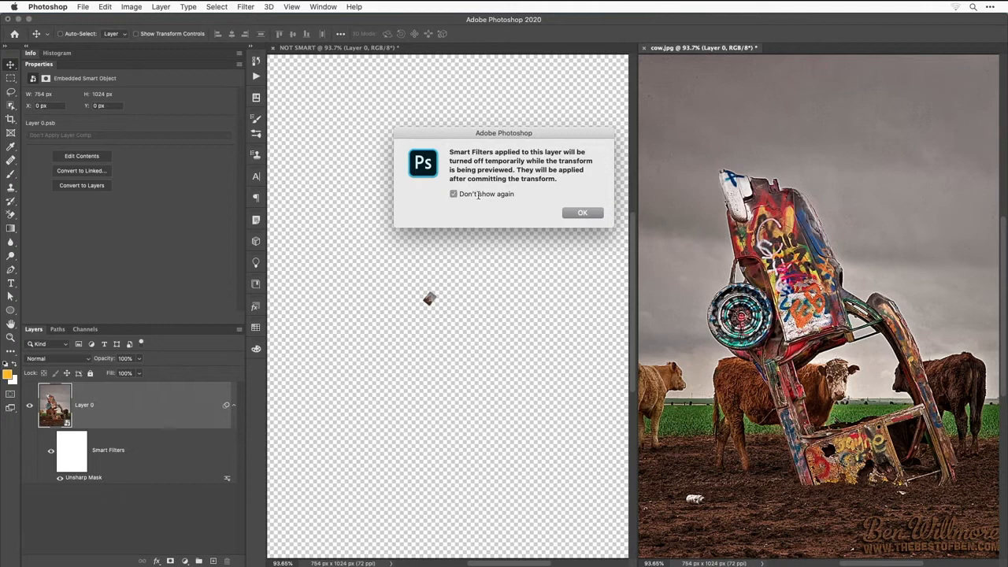
left_click(595, 214)
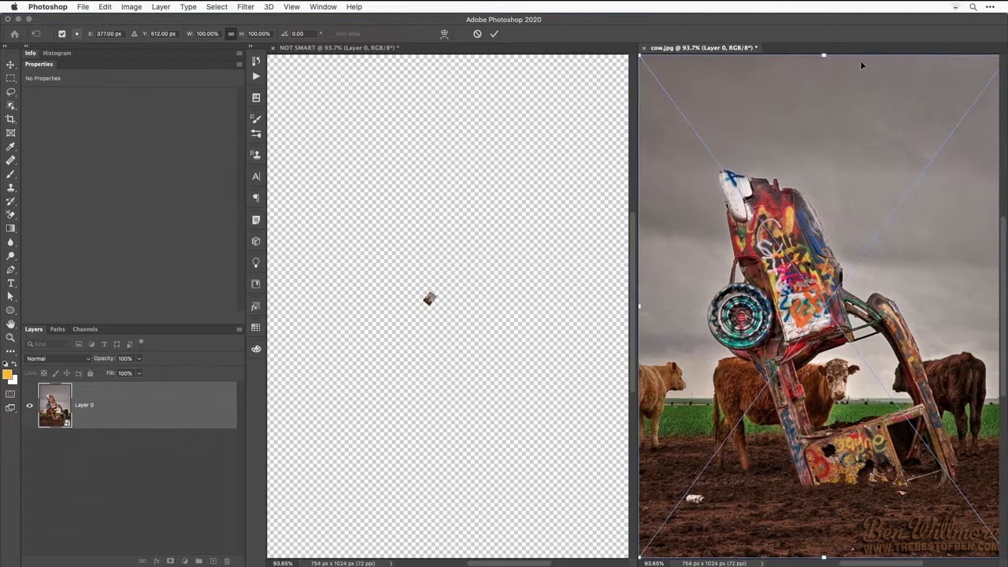
left_click_drag(641, 55, 832, 300)
key("Return")
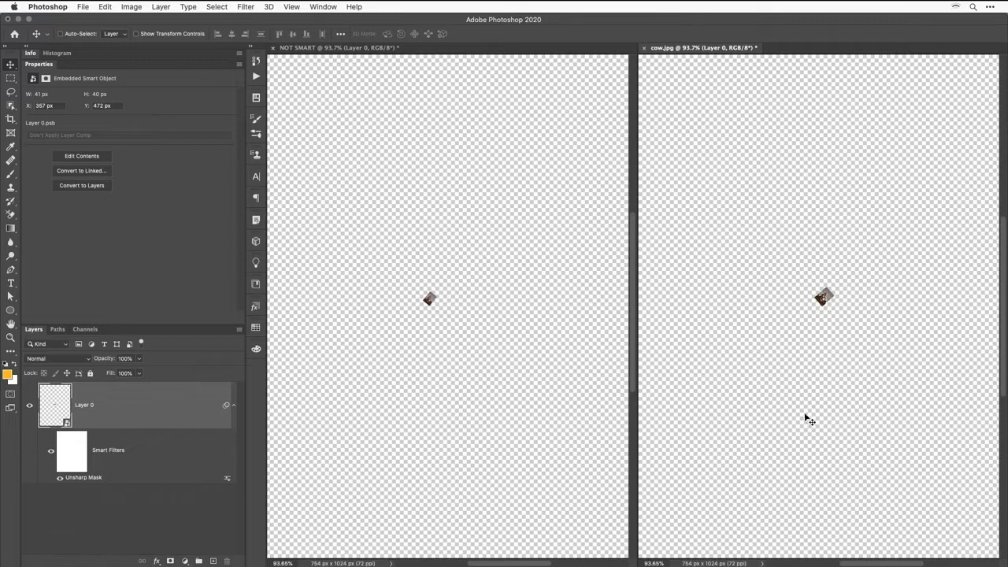
Free-transform the tiny NOT SMART layer, enlarging it proportionally to about 2773% across the canvas.
left_click(300, 47)
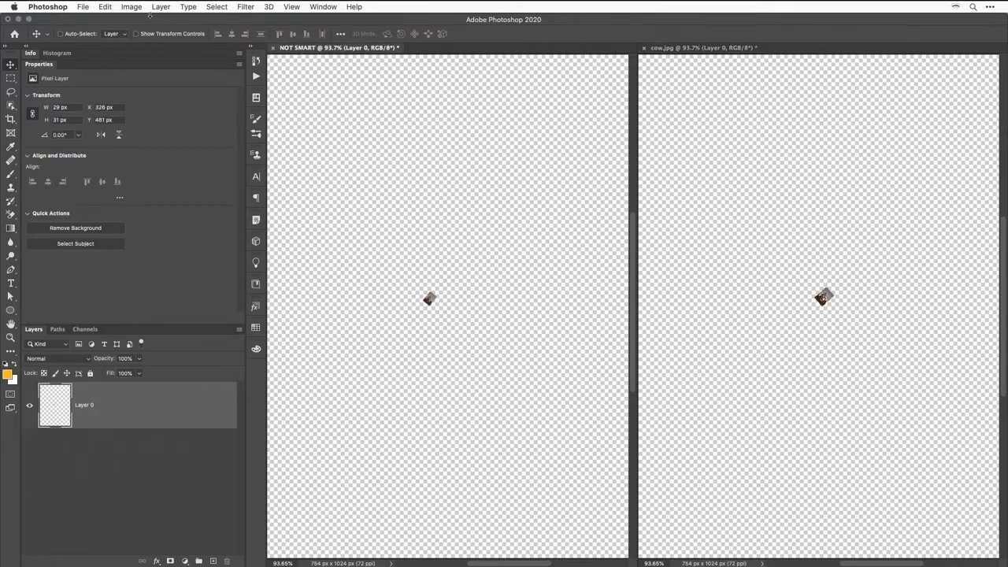
left_click(103, 6)
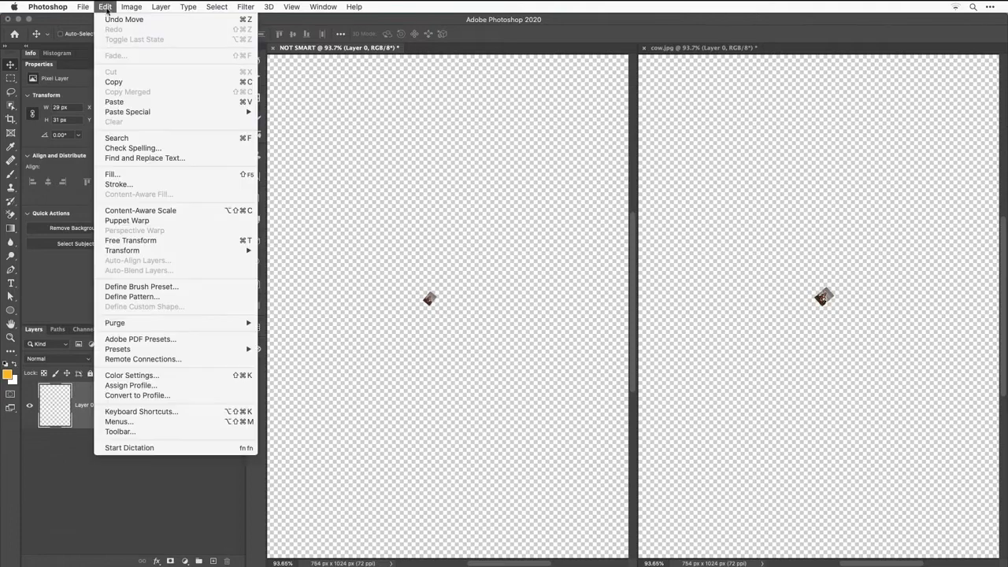
left_click(159, 240)
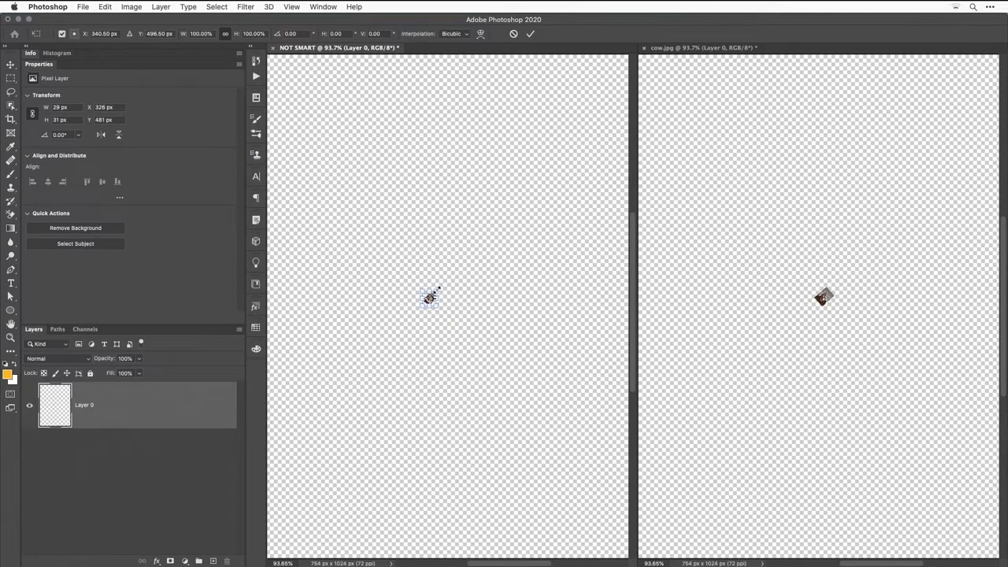
left_click_drag(436, 294, 614, 84)
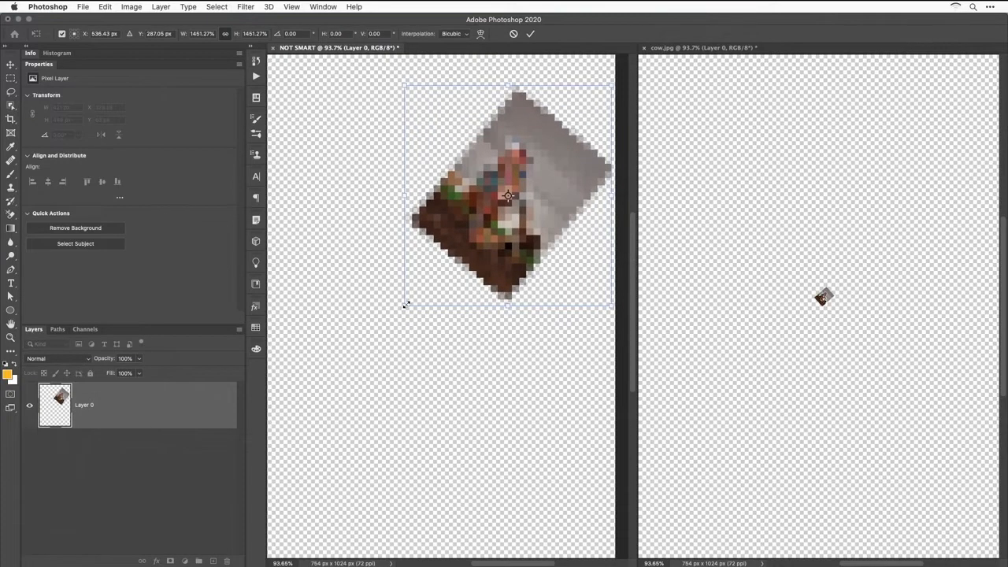
left_click_drag(404, 301, 262, 549)
Rotate the NOT SMART layer upright by about -41°, enlarge it to about 4004% to fill the canvas, and apply the transform.
key("super+0")
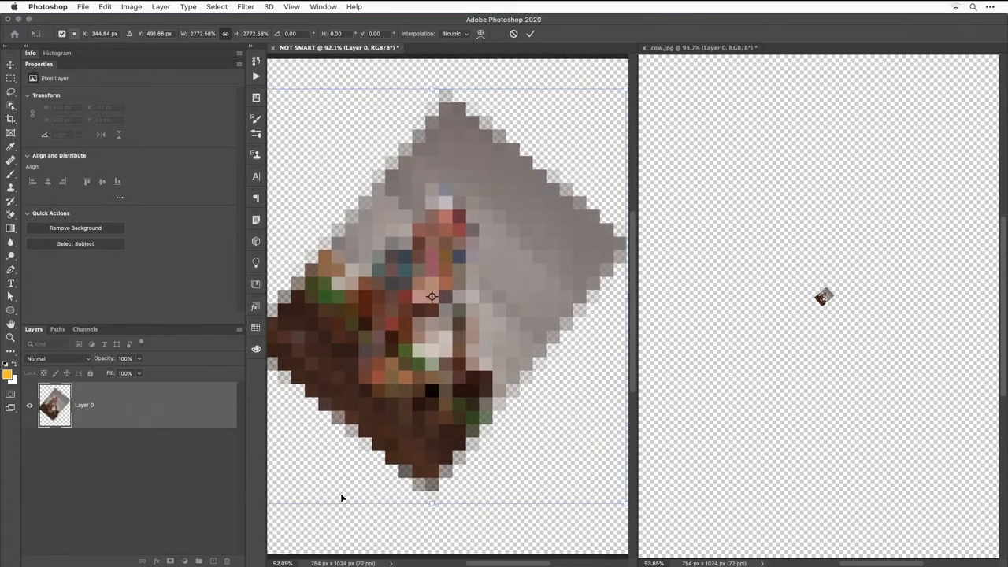
key("super+minus")
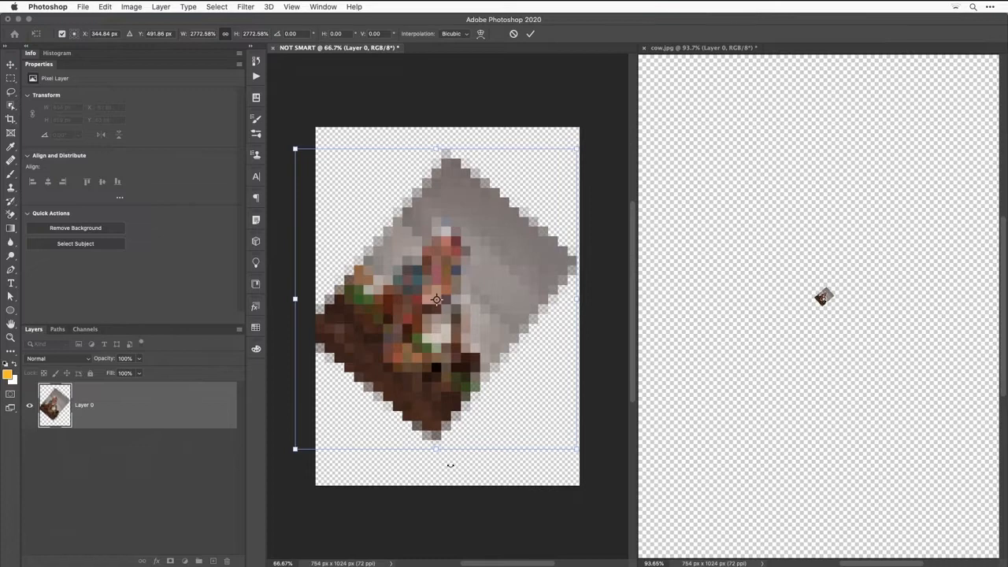
left_click_drag(450, 465, 551, 411)
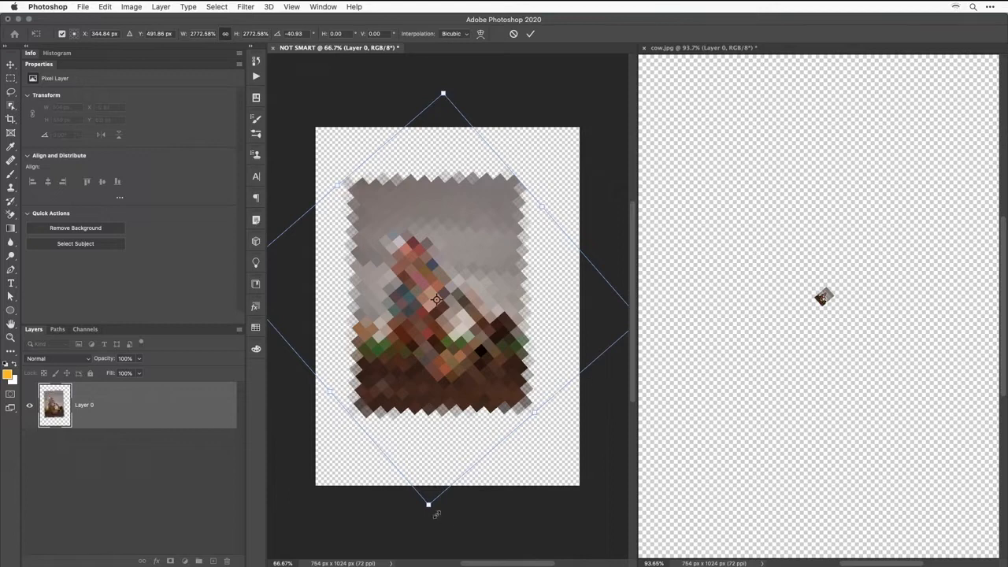
left_click_drag(428, 502, 426, 563)
scroll(459, 314, "up", 3)
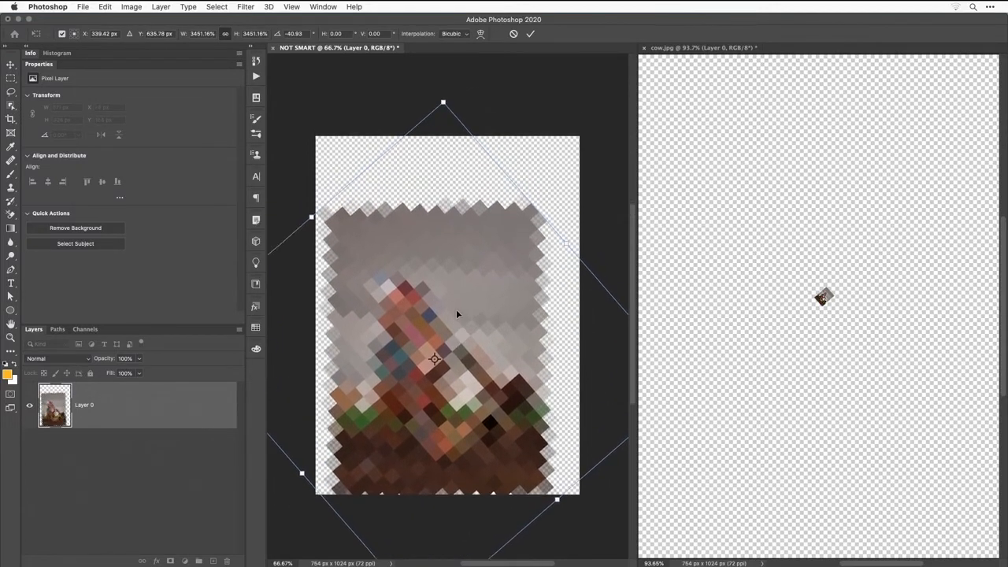
left_click_drag(442, 167, 465, 84)
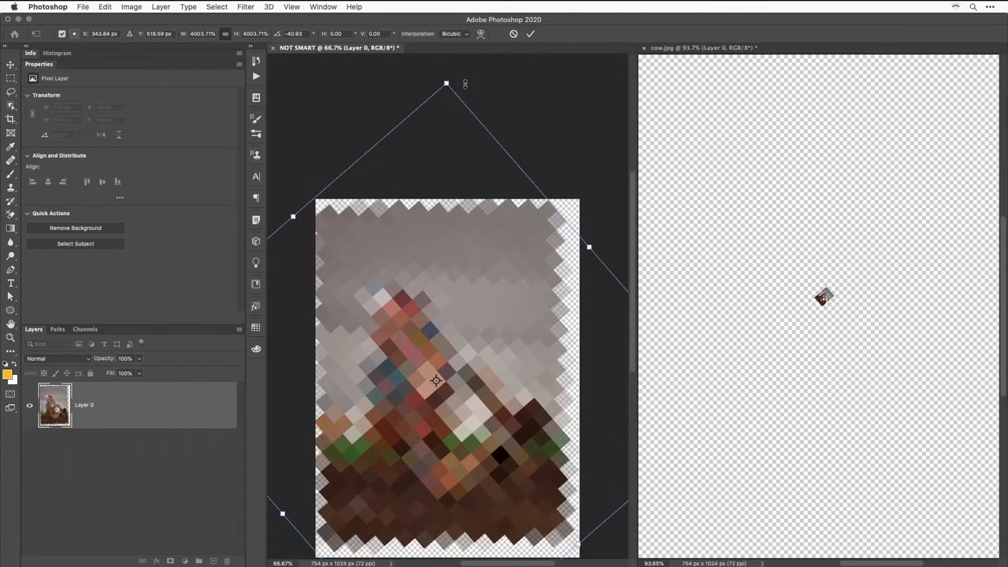
key("Return")
key("super+0")
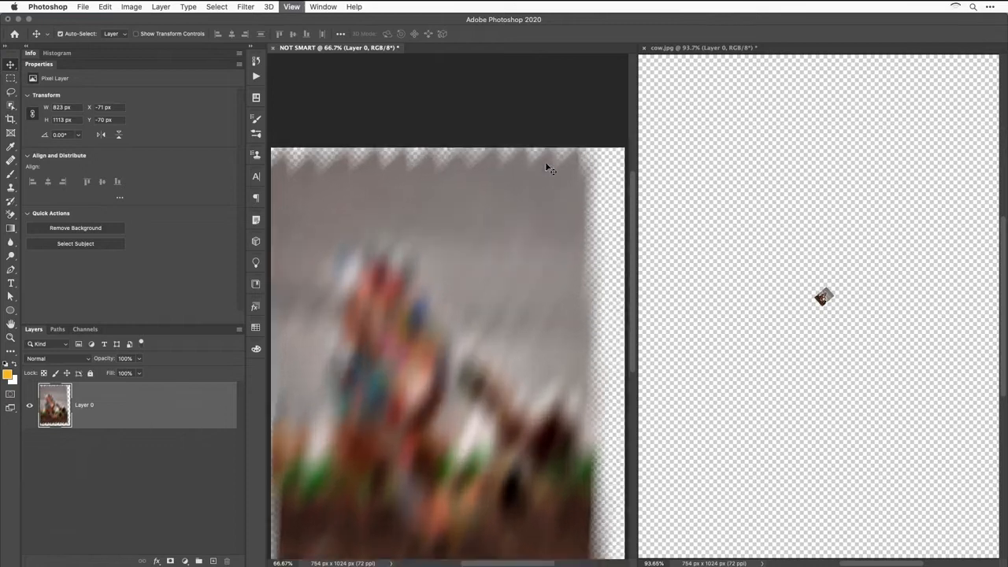
Start a free transform on the cow.jpg smart object and reset its rotation angle to 0°.
left_click(701, 49)
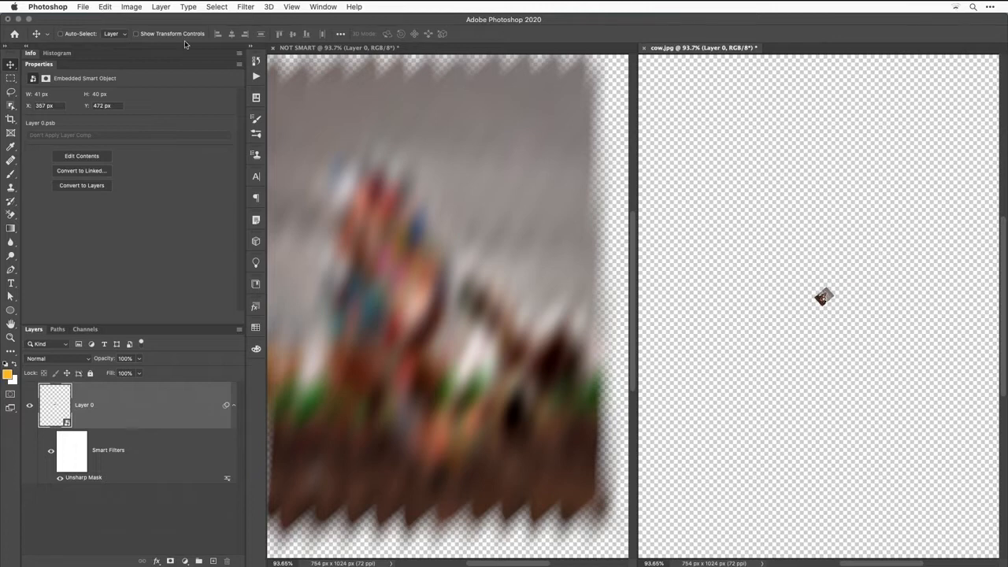
left_click(101, 6)
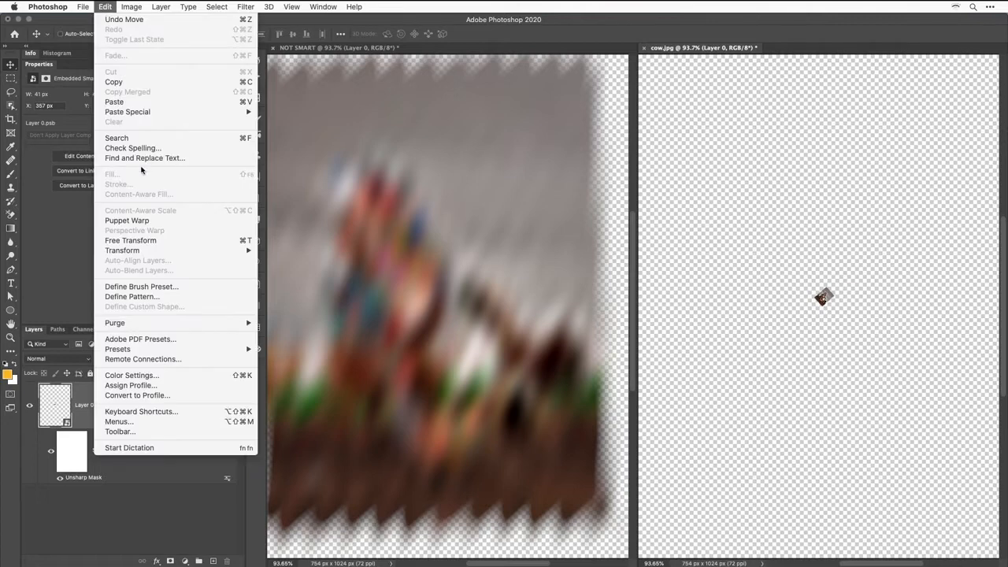
left_click(148, 239)
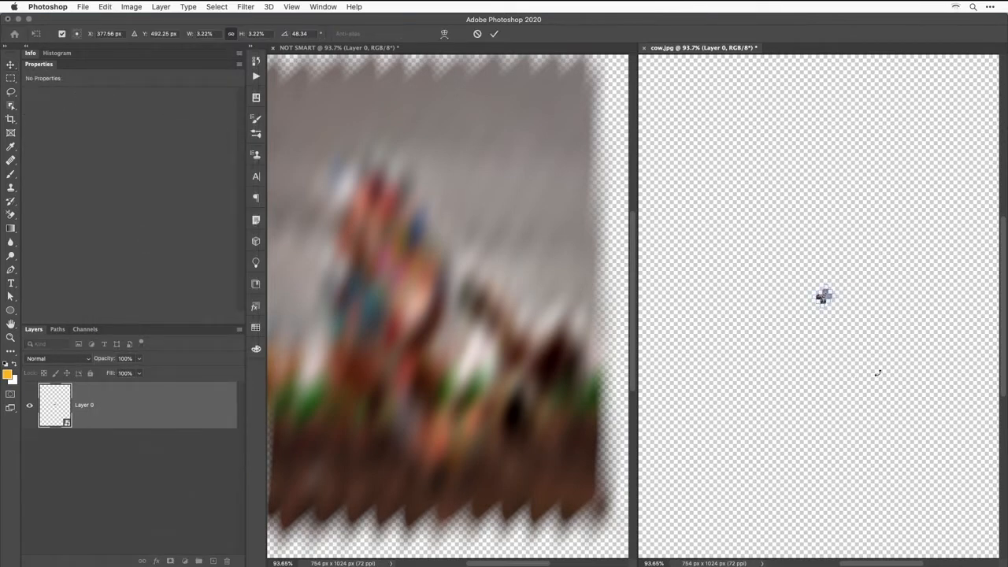
key("super+equal")
key("super+equal")
key("super+equal")
key("super+equal")
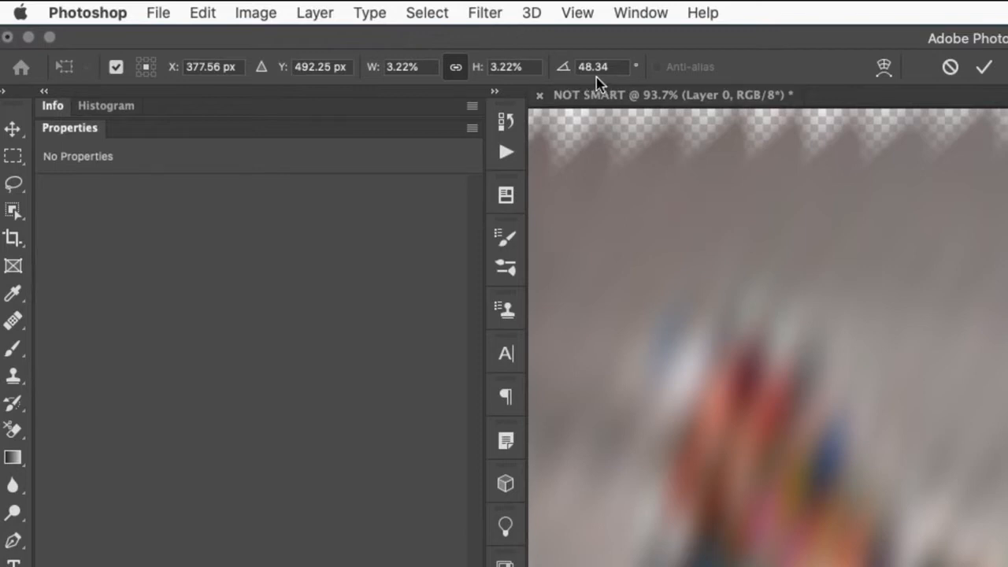
left_click(619, 67)
type("0")
key("Return")
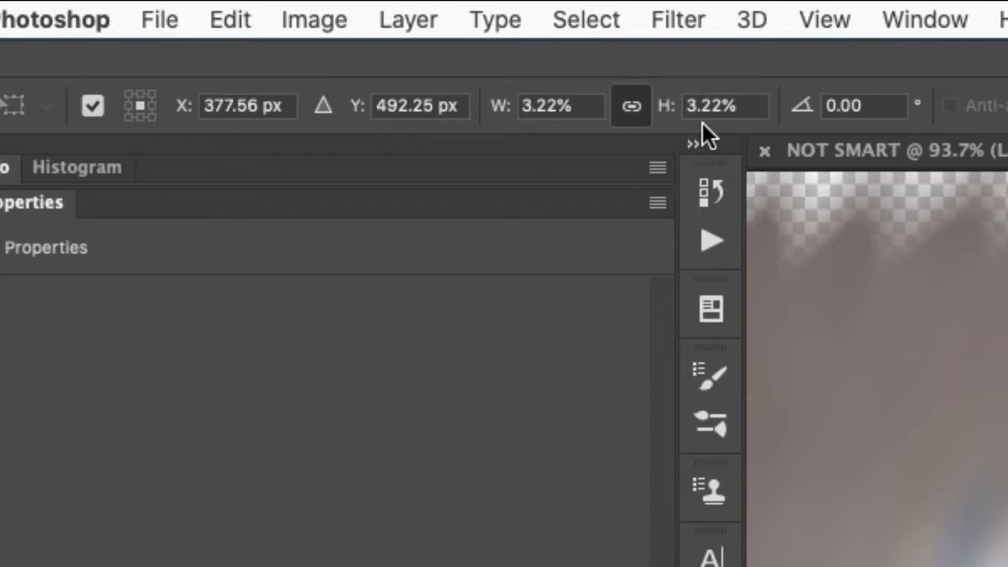
Scale the cow.jpg smart object's width and height to 100% and apply the transform.
left_click(595, 106)
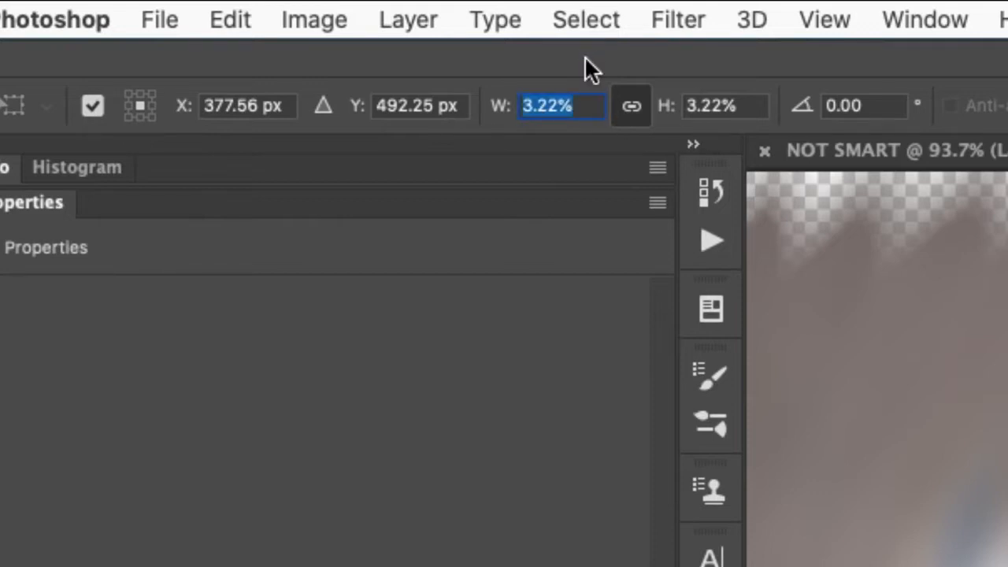
type("100")
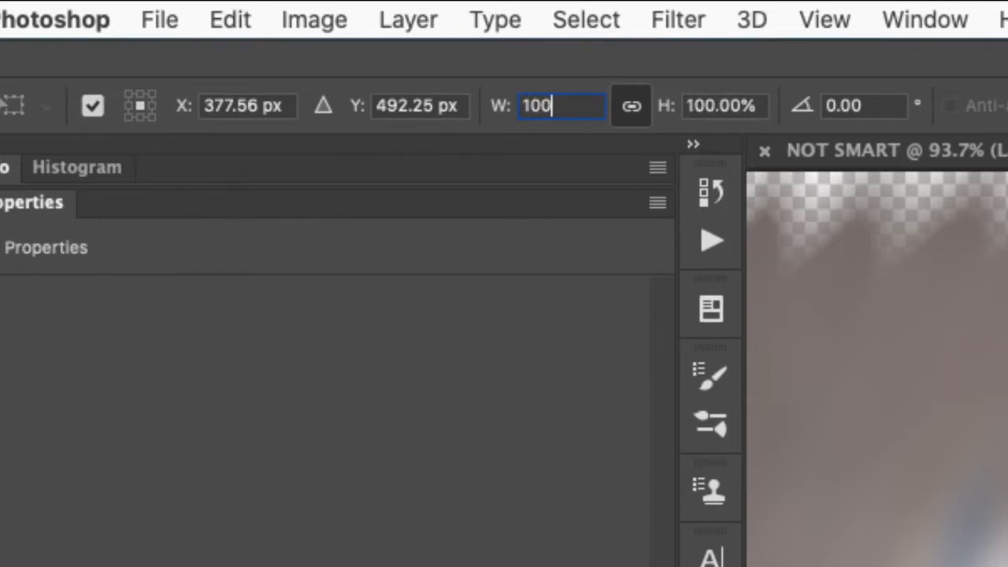
key("Return")
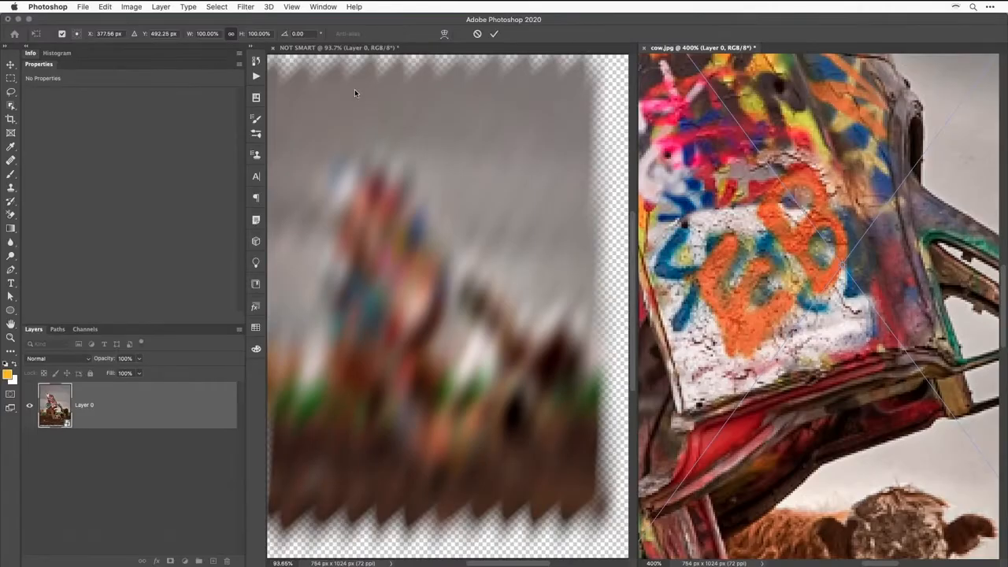
key("super+minus")
key("super+minus")
key("super+minus")
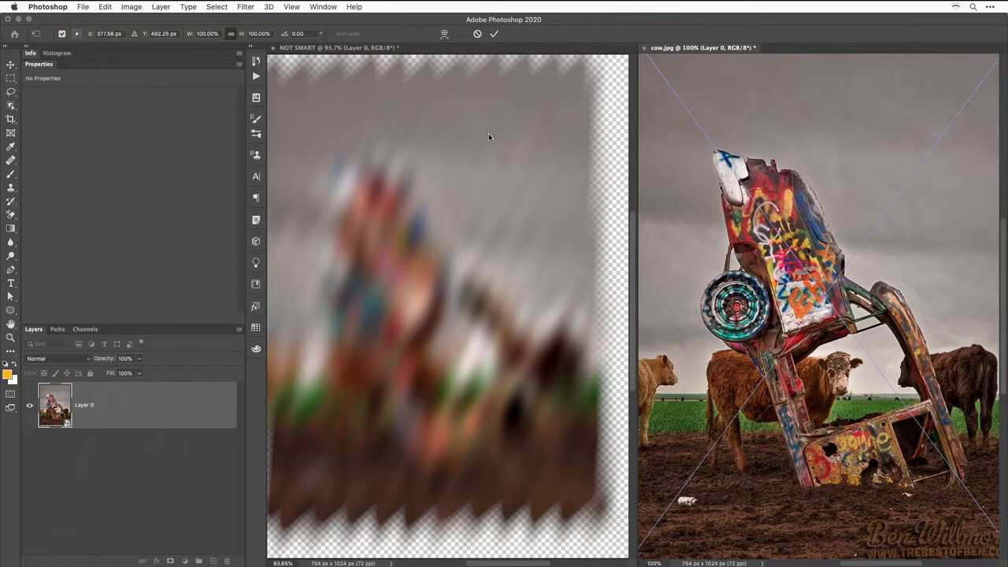
key("Return")
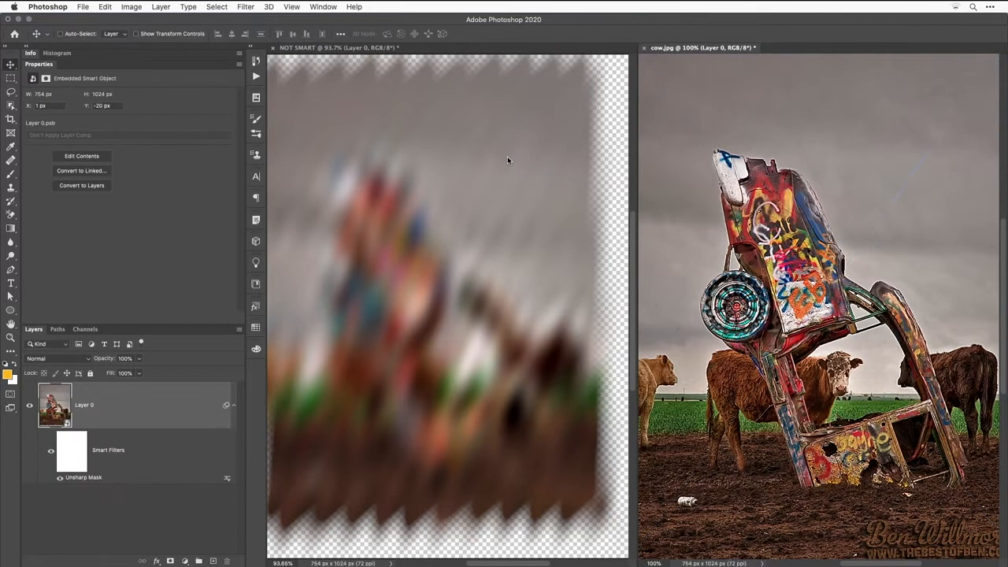
Reduce the Unsharp Mask smart filter's amount on cow.jpg while checking the sharpening on the painted car up close.
left_click(887, 284)
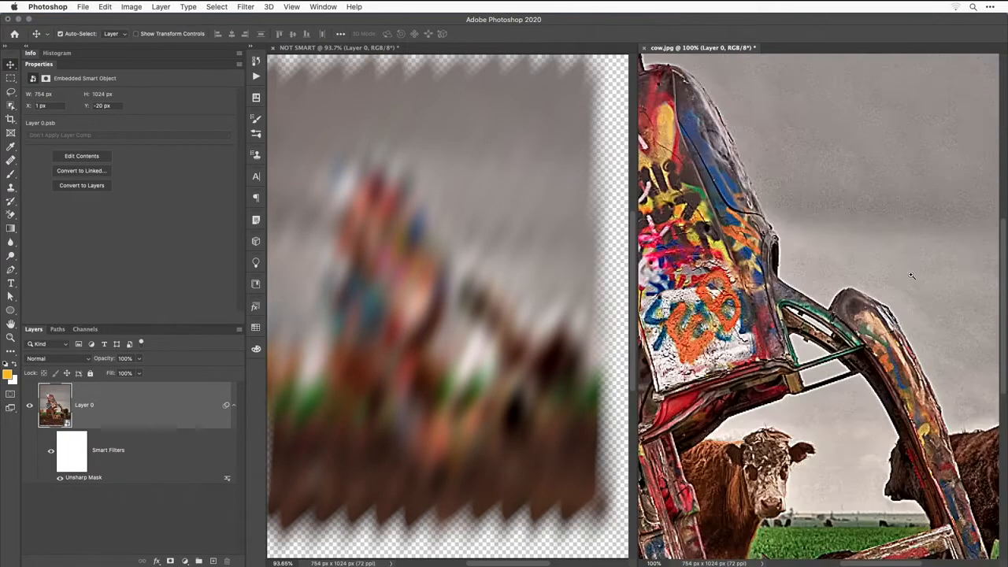
left_click(858, 338)
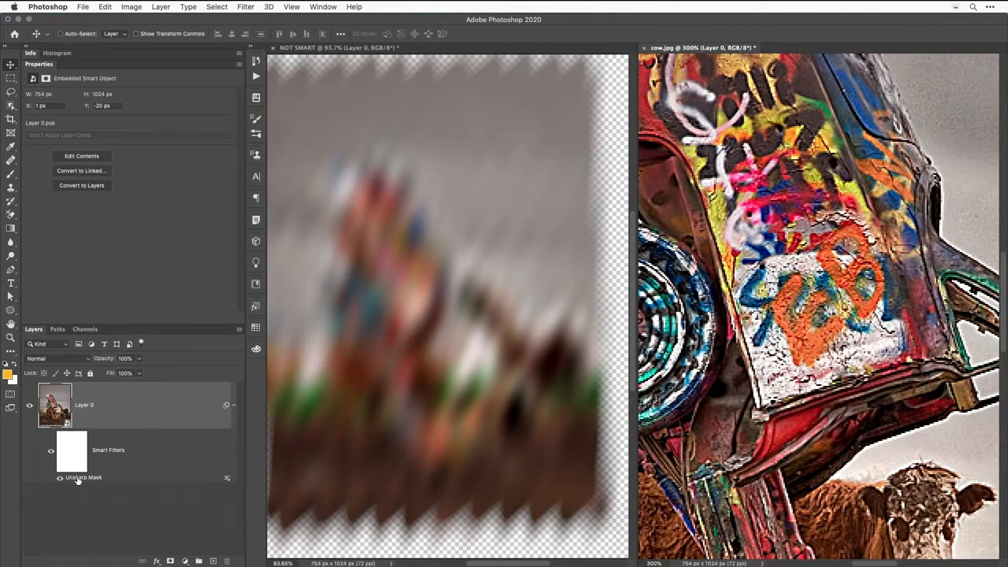
double_click(77, 478)
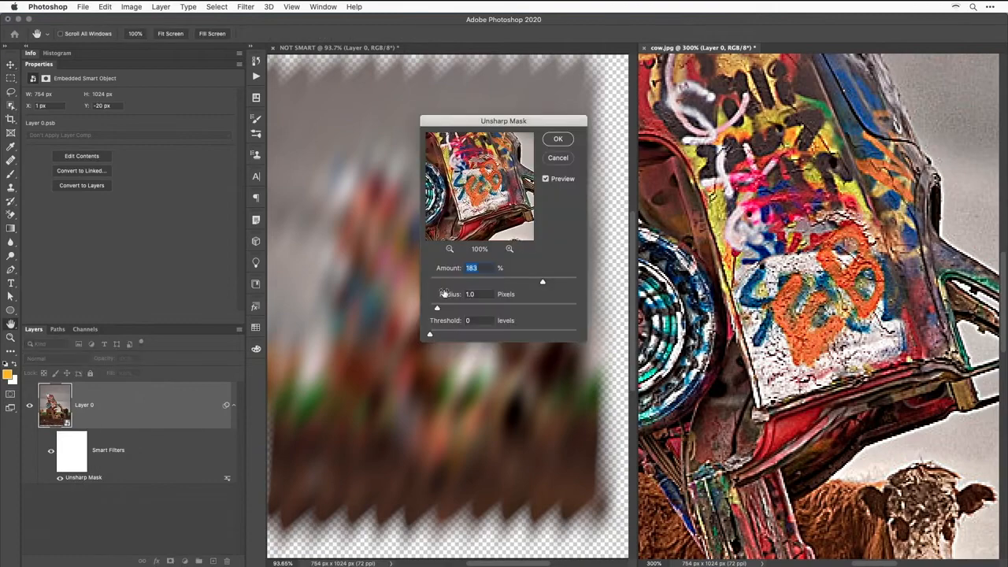
left_click_drag(546, 285, 461, 283)
left_click(559, 140)
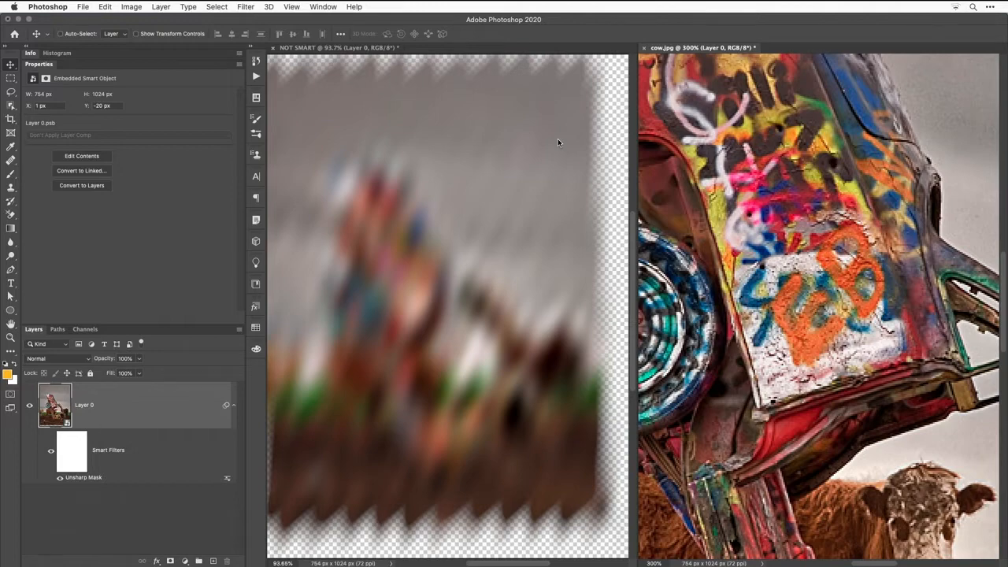
Compare the re-enlarged NOT SMART pixel layer with the restored cow.jpg smart object.
key("super+1")
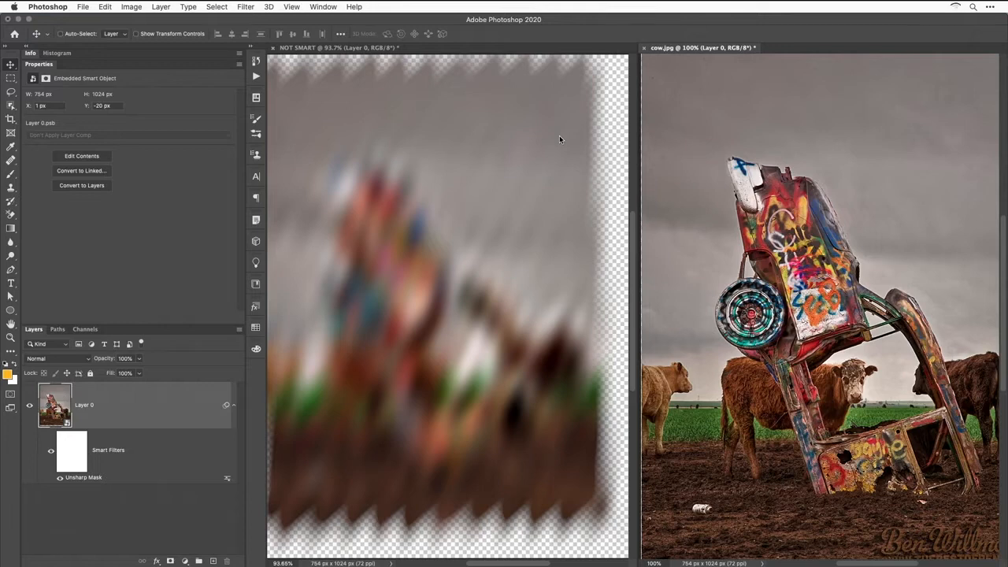
left_click(336, 49)
scroll(431, 271, "left", 3)
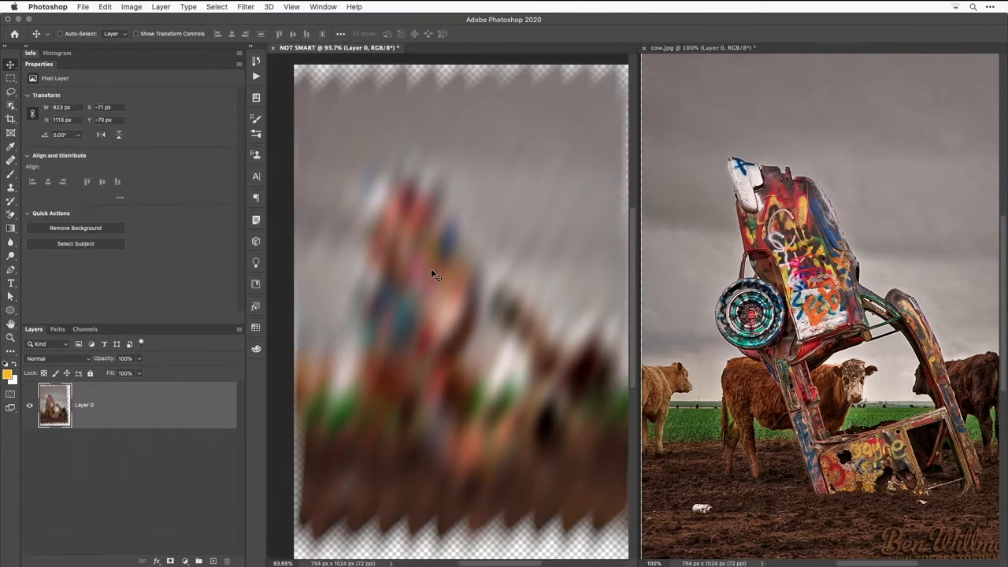
scroll(431, 272, "right", 3)
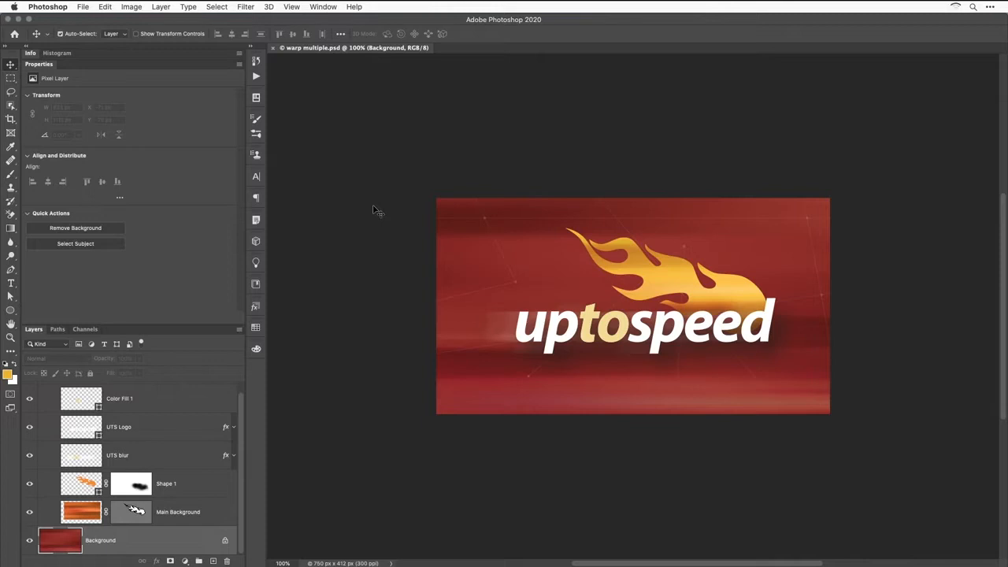
Toggle the visibility of the Color Fill 1 layer in warp multiple.psd to examine what it contributes to the logo, leaving it shown.
key("super+0")
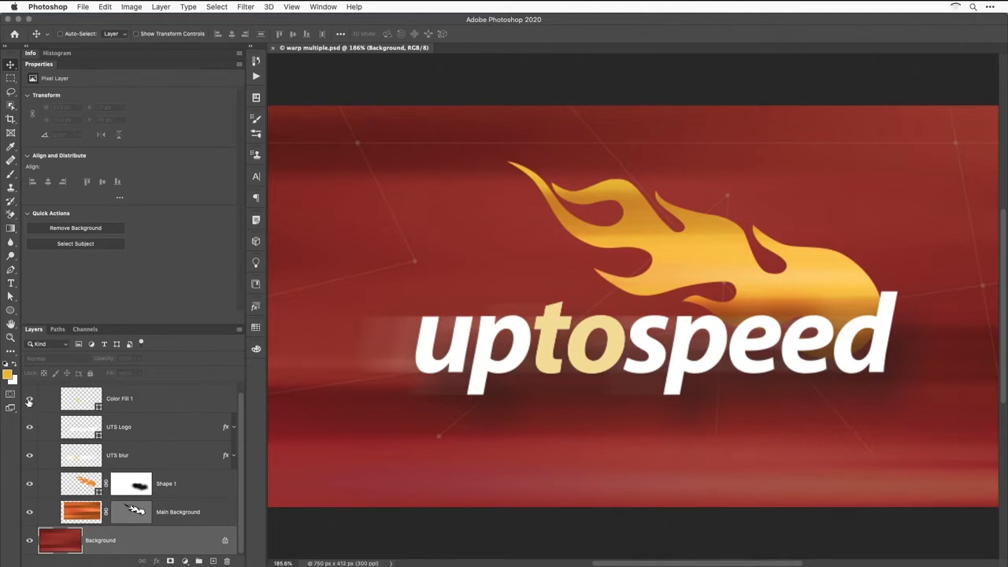
left_click(29, 399)
left_click(29, 400)
left_click(29, 399)
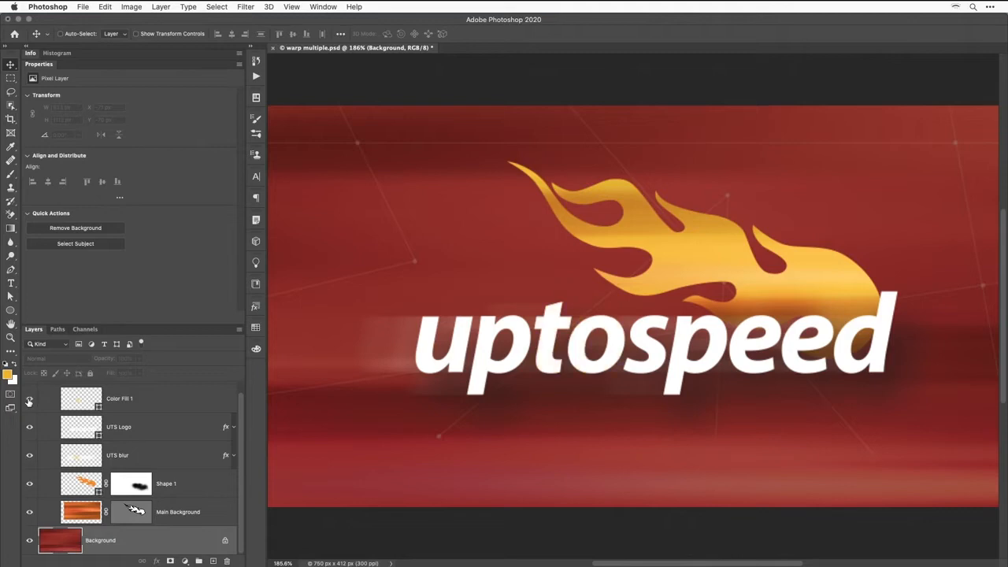
left_click(29, 399)
left_click(29, 399)
left_click(29, 400)
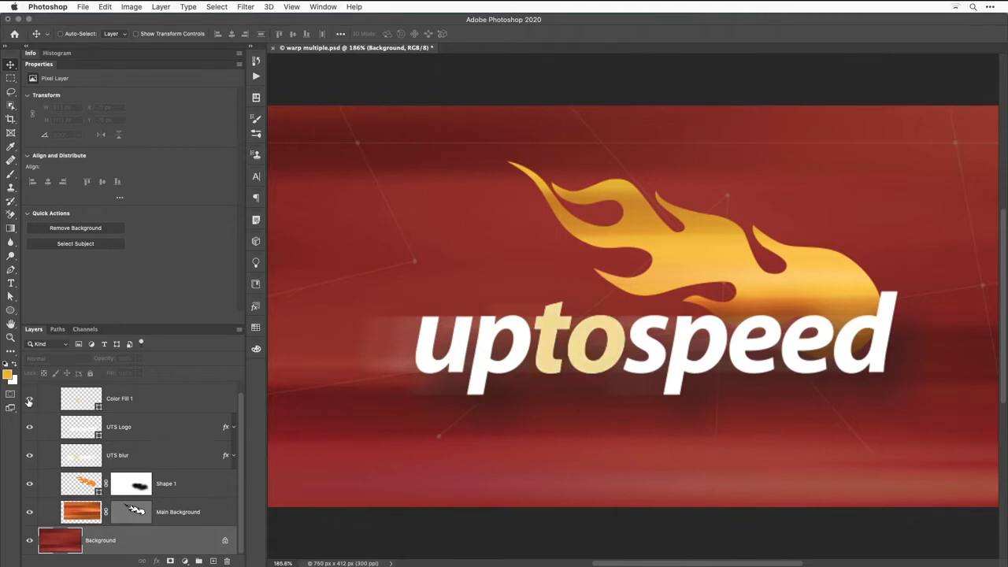
Toggle the visibility of the UTS Logo and UTS blur layers to examine what each contributes, leaving both shown.
left_click(29, 427)
left_click(29, 427)
left_click(29, 426)
left_click(29, 427)
left_click(29, 456)
left_click(29, 456)
left_click(29, 457)
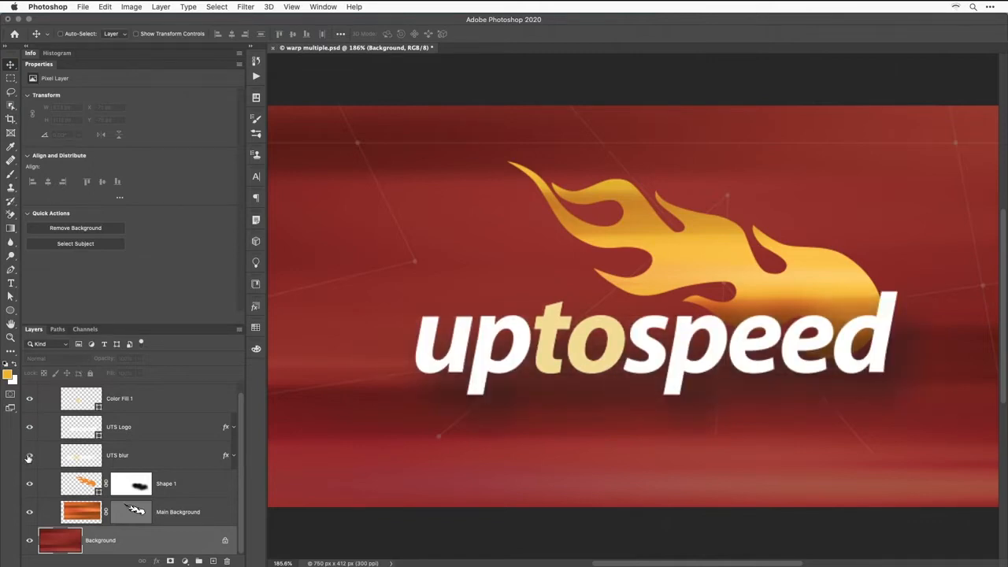
left_click(29, 456)
left_click(29, 456)
left_click(29, 456)
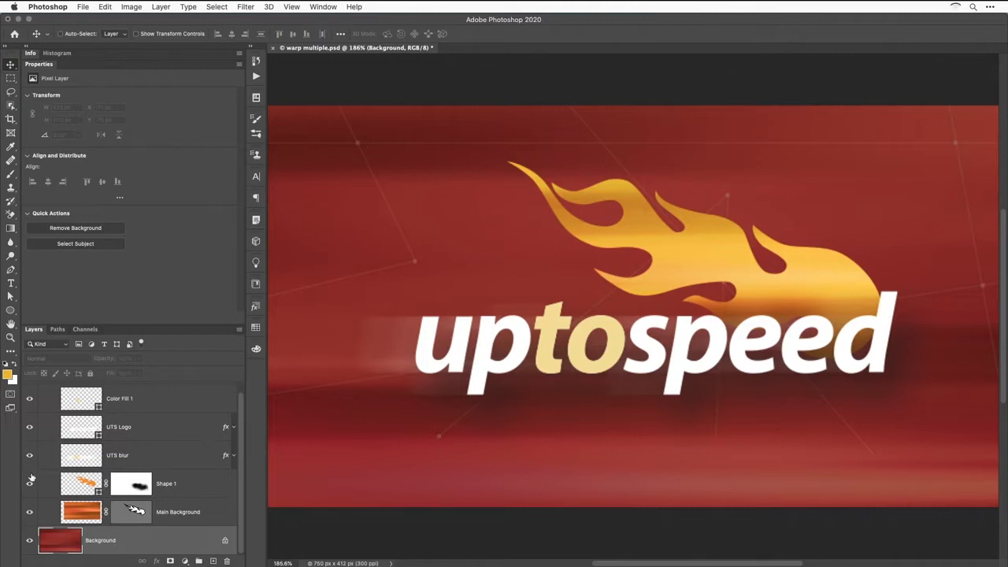
Toggle the Shape 1 and Main Background layers to examine their part in the flame, leaving both shown and Main Background selected.
left_click(29, 483)
left_click(29, 484)
left_click(29, 512)
left_click(30, 512)
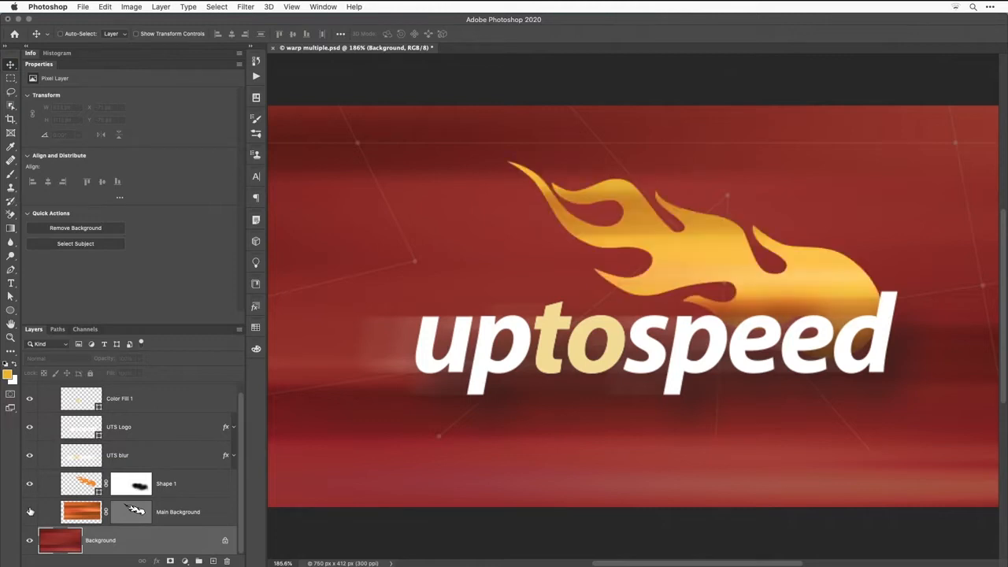
left_click(184, 513)
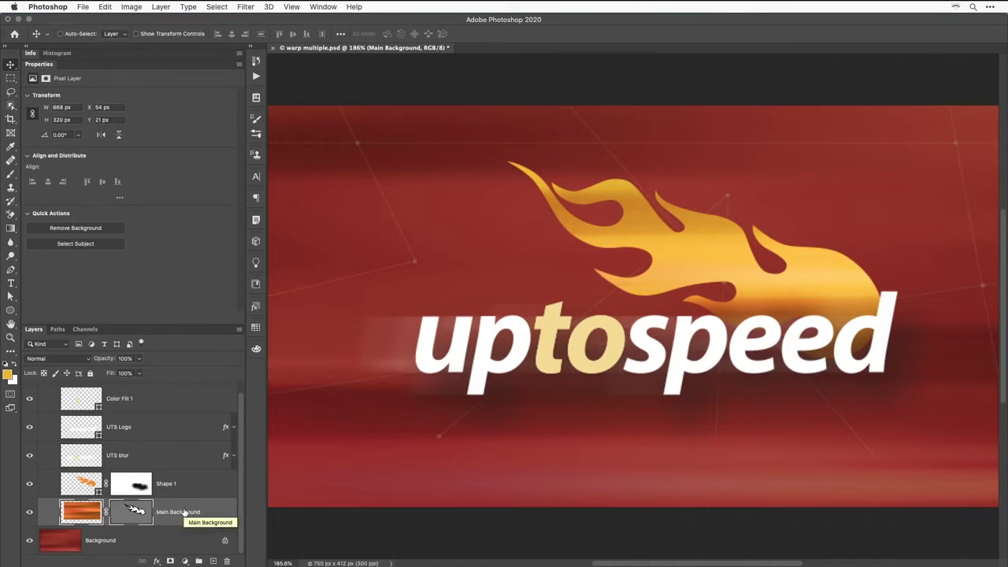
Select the UTS blur layer and switch its visibility off and on to examine its effect behind the lettering.
left_click(148, 462)
left_click(29, 456)
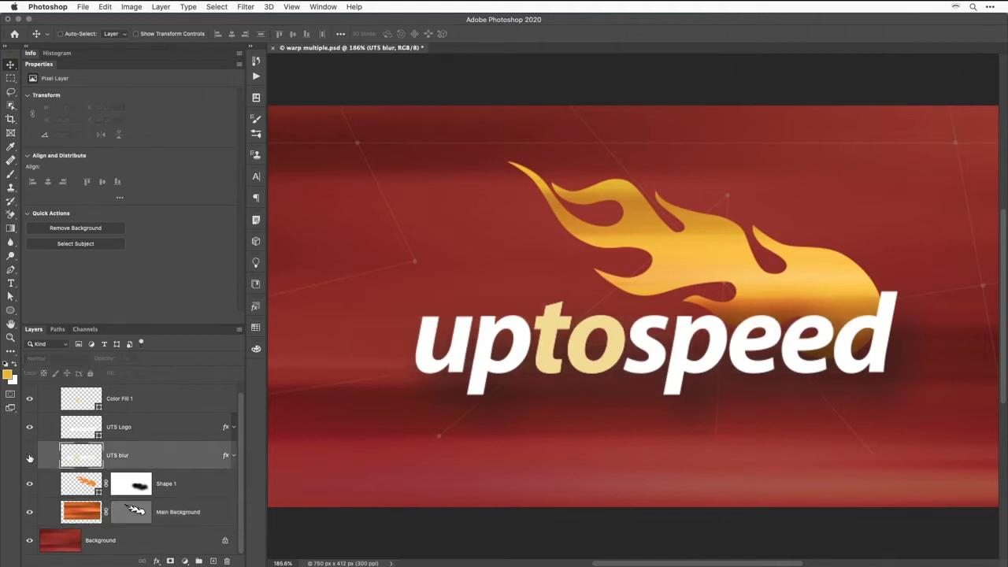
left_click(30, 456)
left_click(29, 457)
left_click(29, 457)
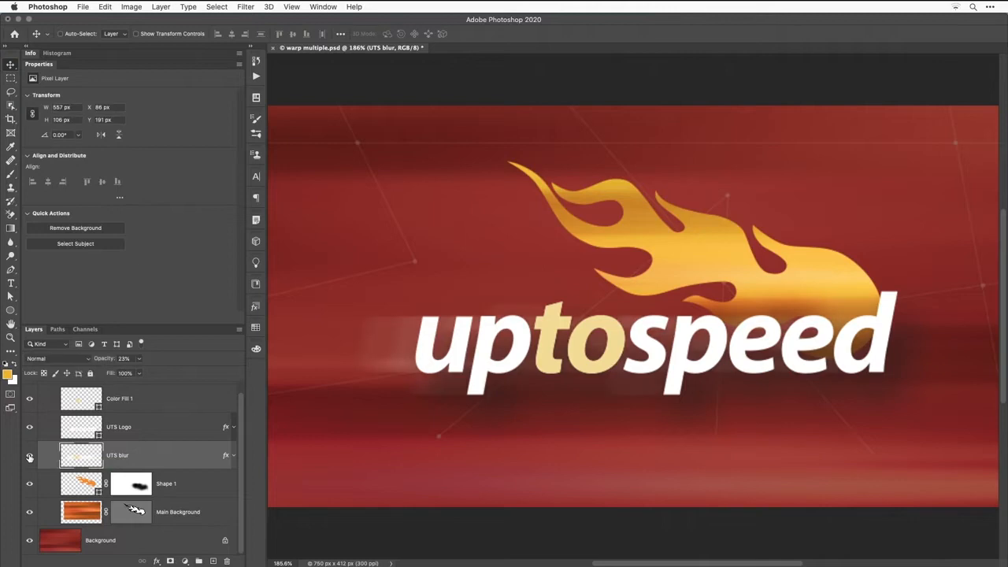
Hide the other logo layers to examine UTS blur by itself against the Background, and show all the layers again.
left_click(29, 484)
left_click(29, 512)
left_click(30, 415)
left_click(30, 402)
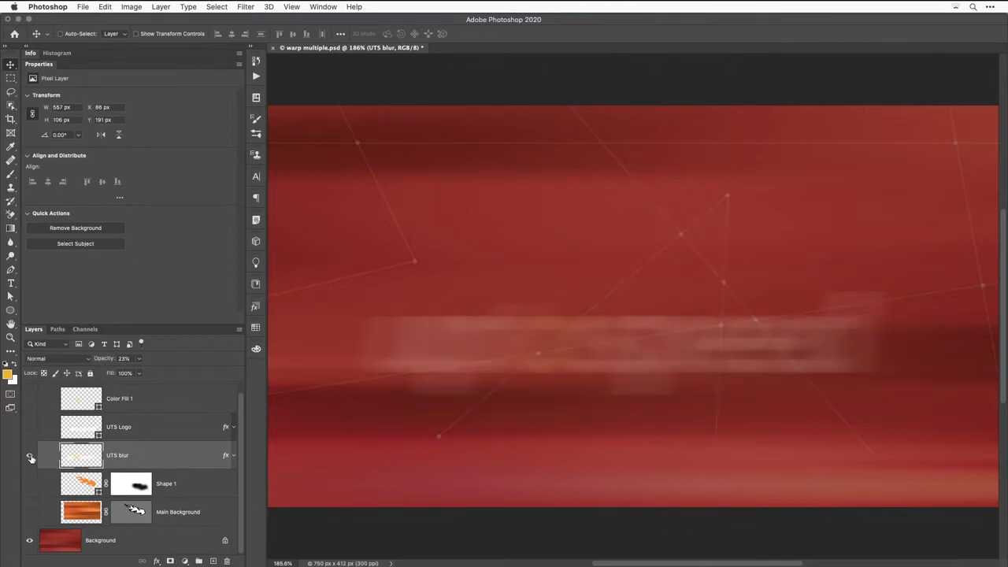
left_click(31, 459)
left_click(31, 457)
left_click(31, 457)
left_click(30, 457)
left_click_drag(28, 508, 30, 398)
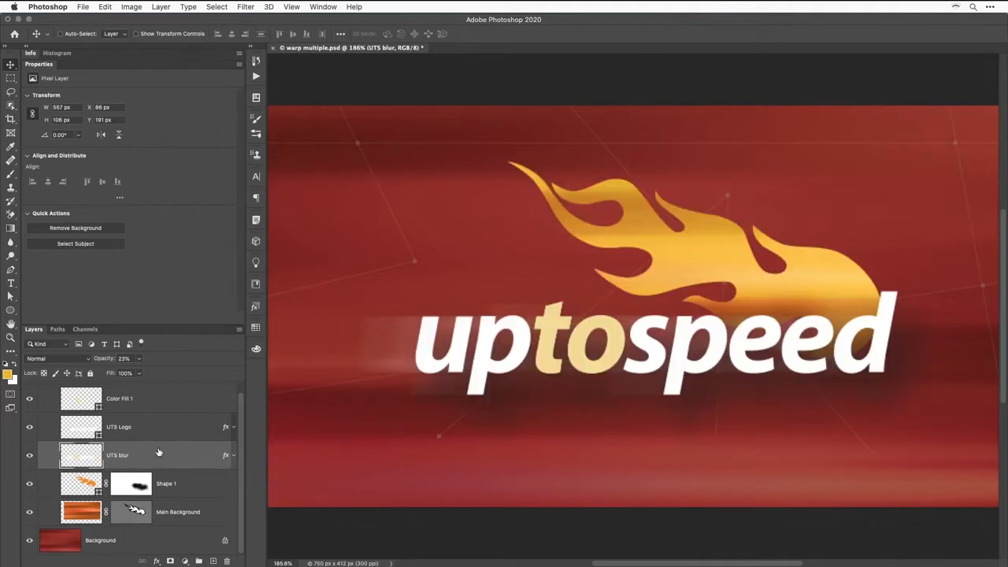
Select the Color Fill 1 layer and check whether the Warp transform is available for this single layer.
left_click(160, 408)
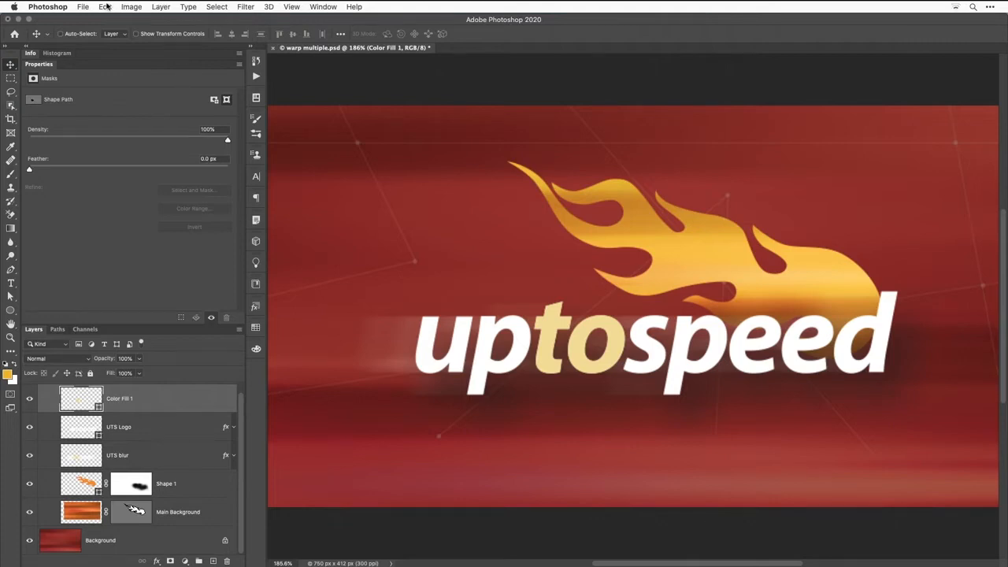
left_click(105, 6)
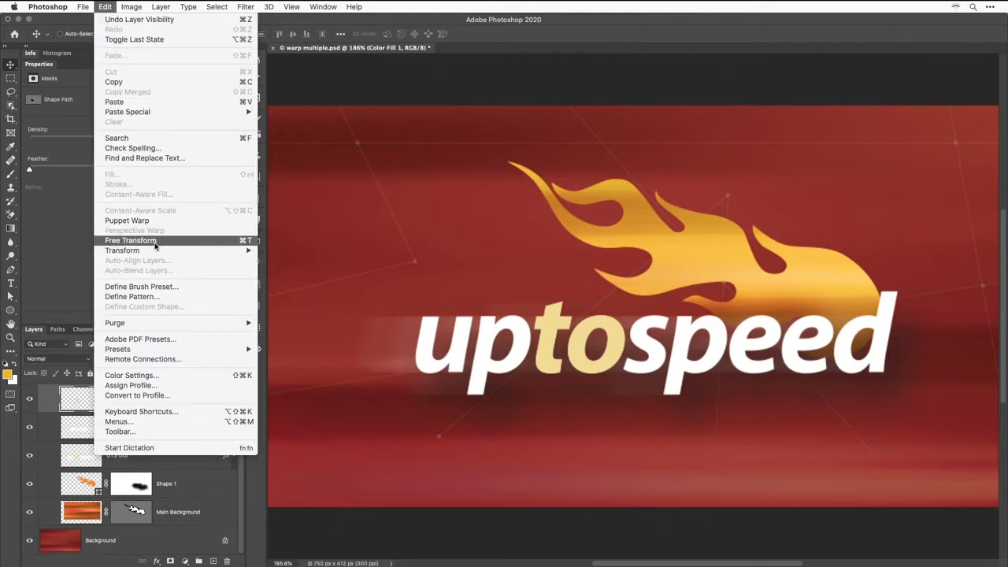
mouse_move(161, 250)
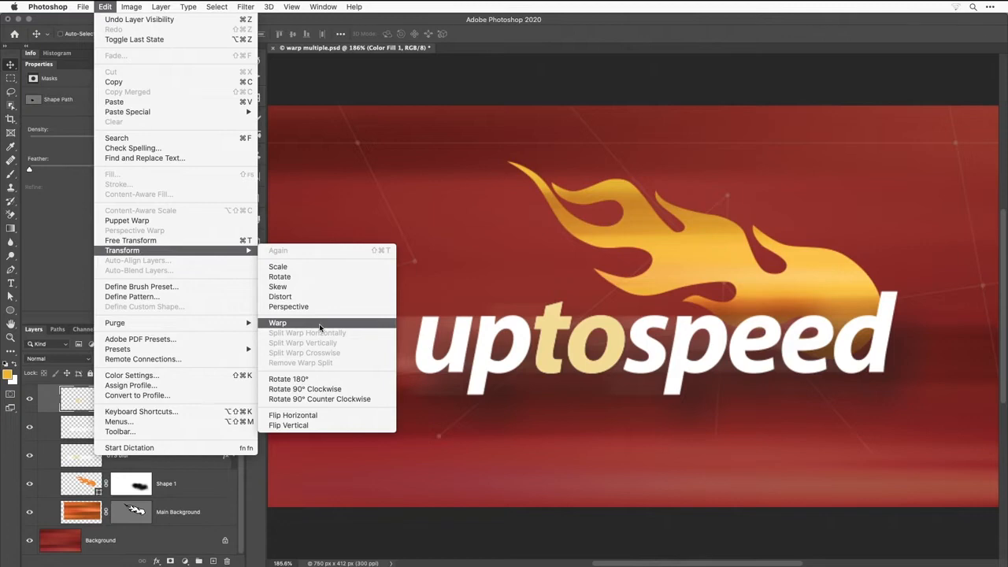
left_click(116, 11)
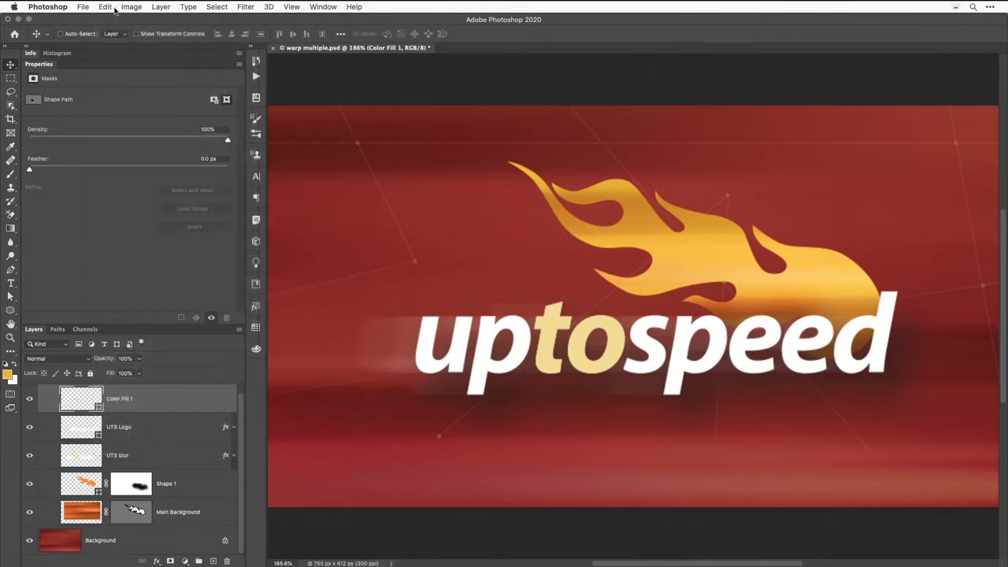
Select all five logo layers from Color Fill 1 through Main Background and check which transforms and filters are available for them.
left_click(174, 512, "shift")
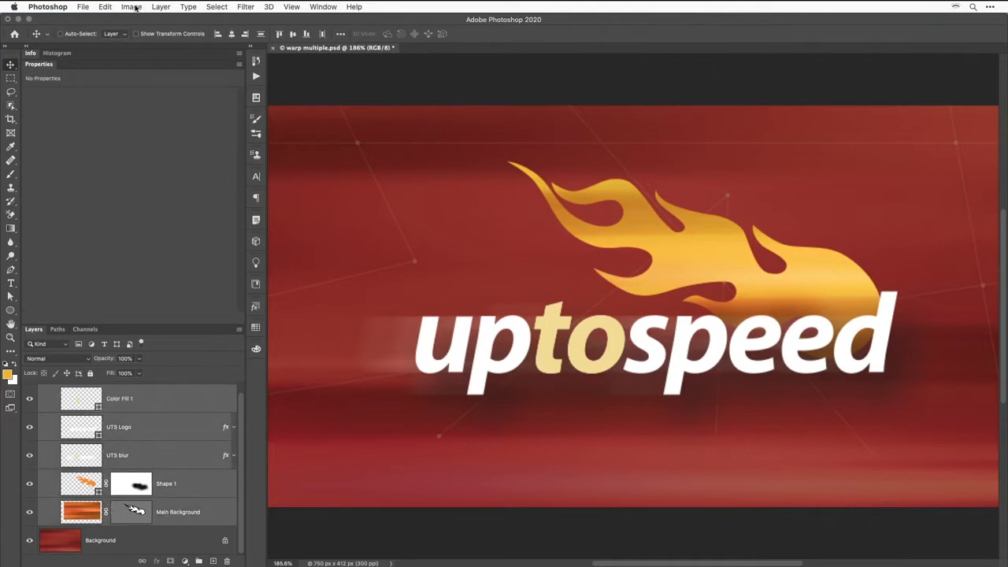
left_click(106, 7)
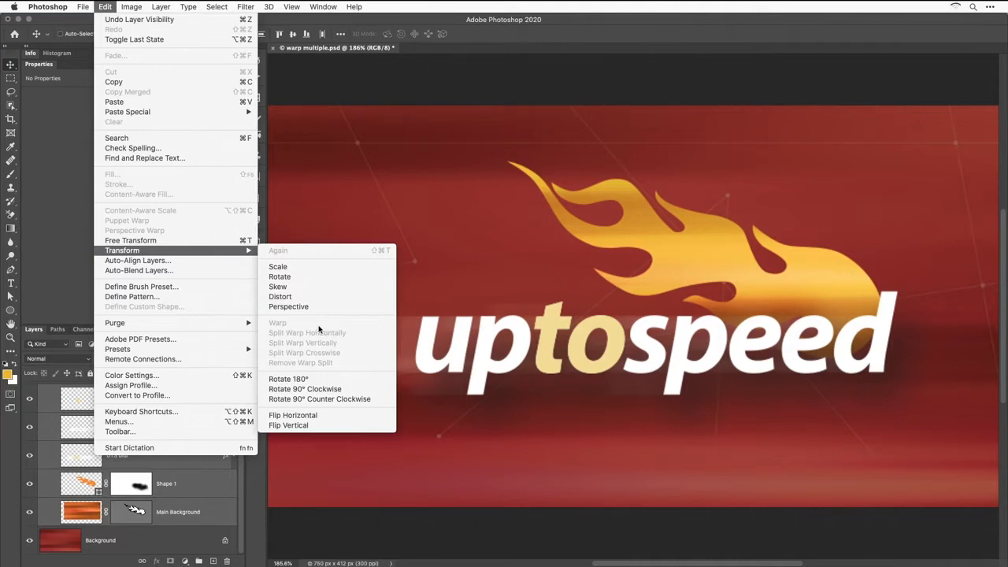
left_click(105, 6)
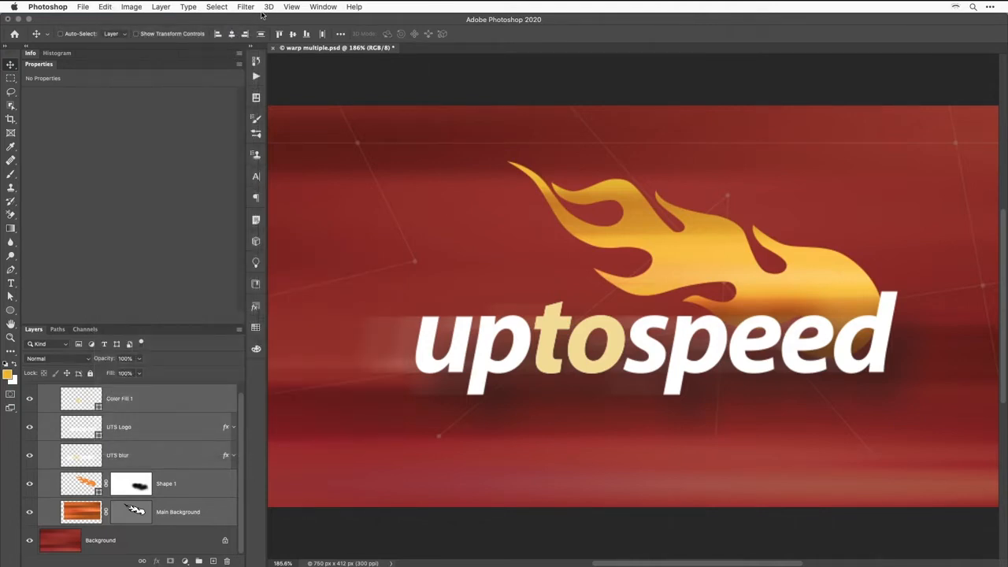
left_click(245, 6)
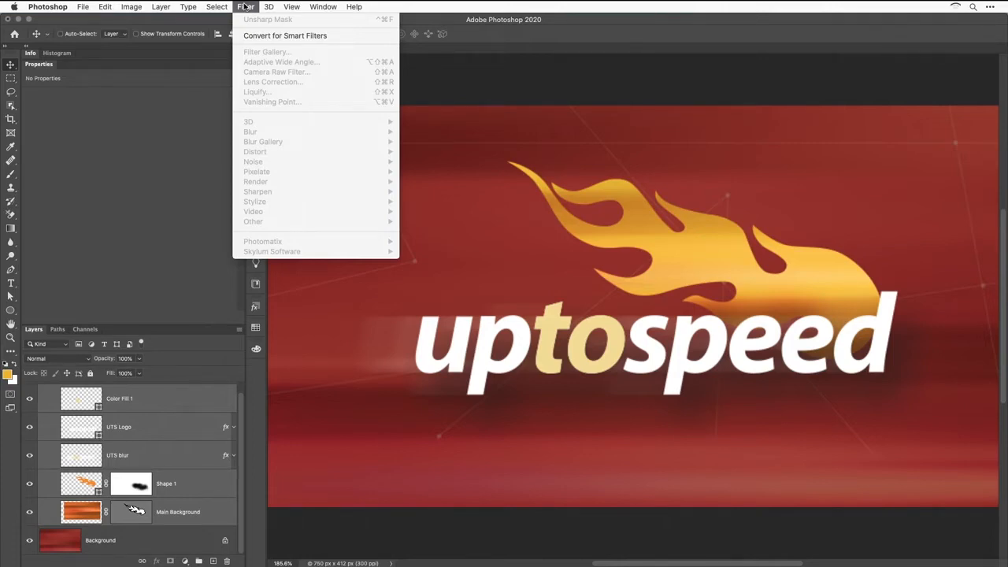
left_click(245, 7)
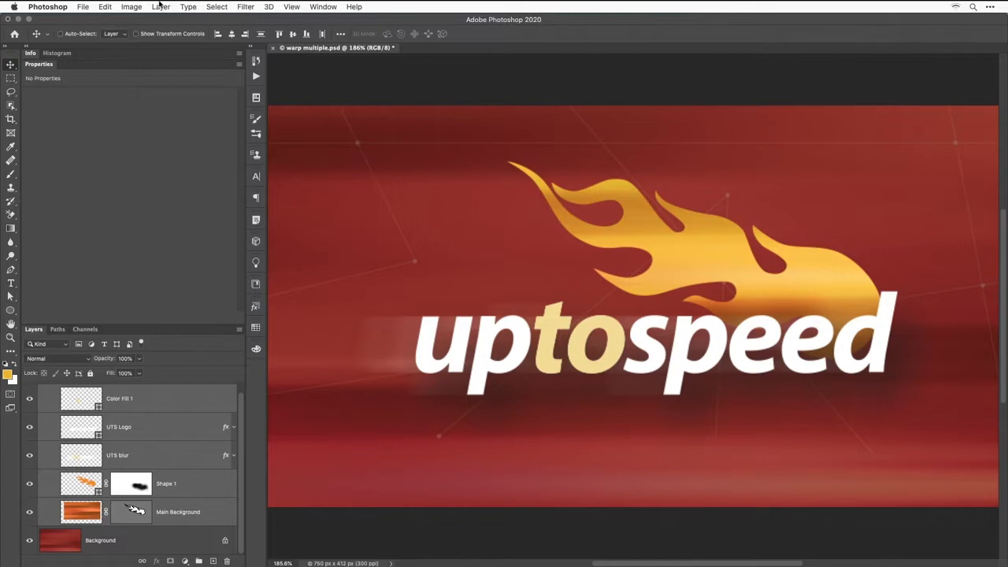
Convert the five selected logo layers into one smart object.
left_click(160, 6)
mouse_move(215, 215)
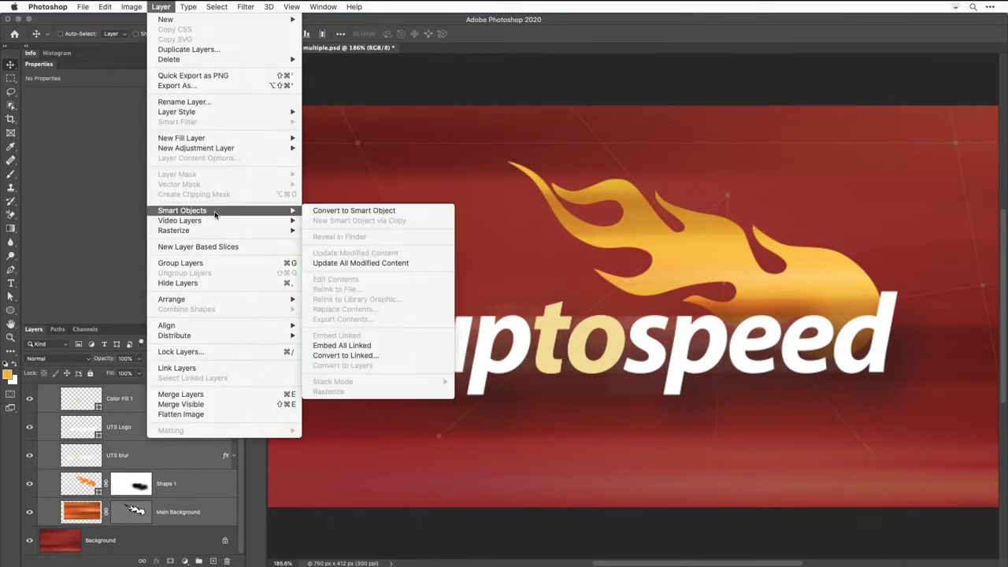
left_click(418, 211)
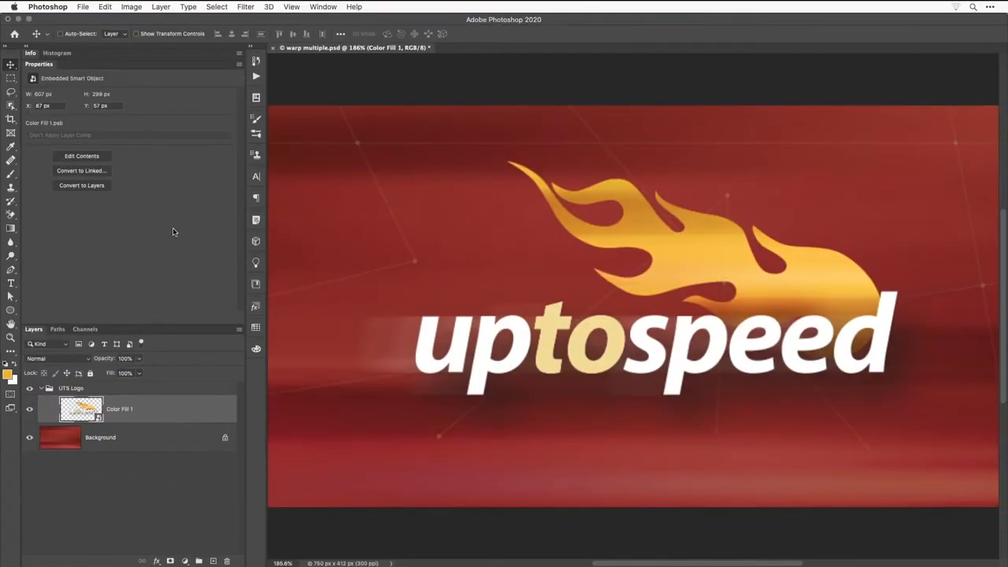
Warp the logo smart object with the Rise preset, shift it up and slightly left onto the canvas, and apply the transform.
left_click(105, 6)
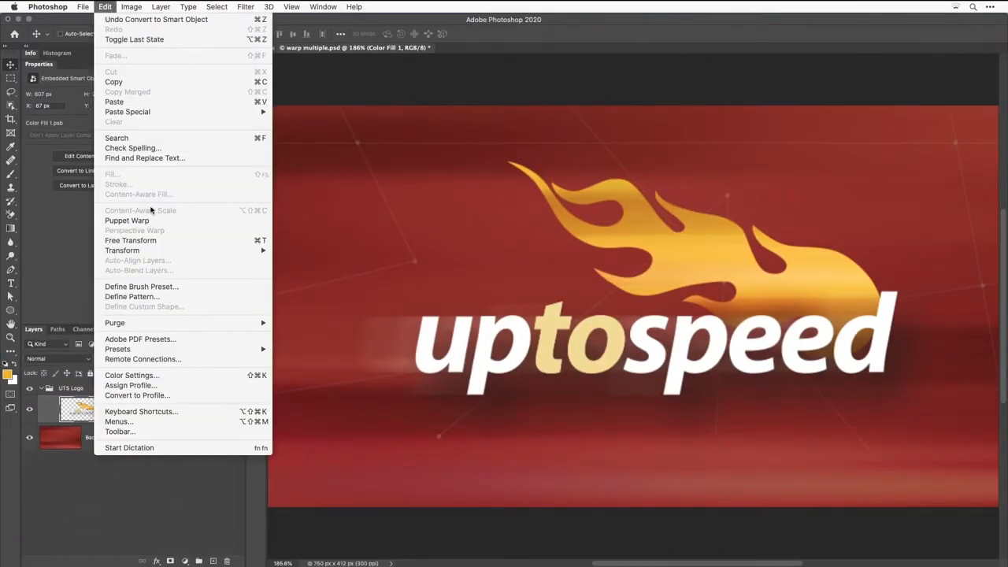
mouse_move(156, 254)
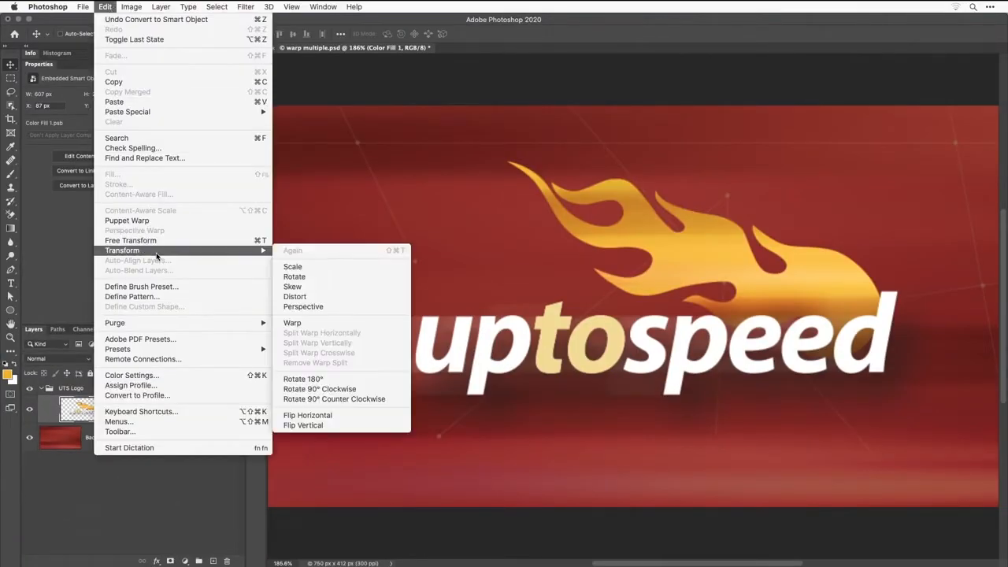
left_click(331, 323)
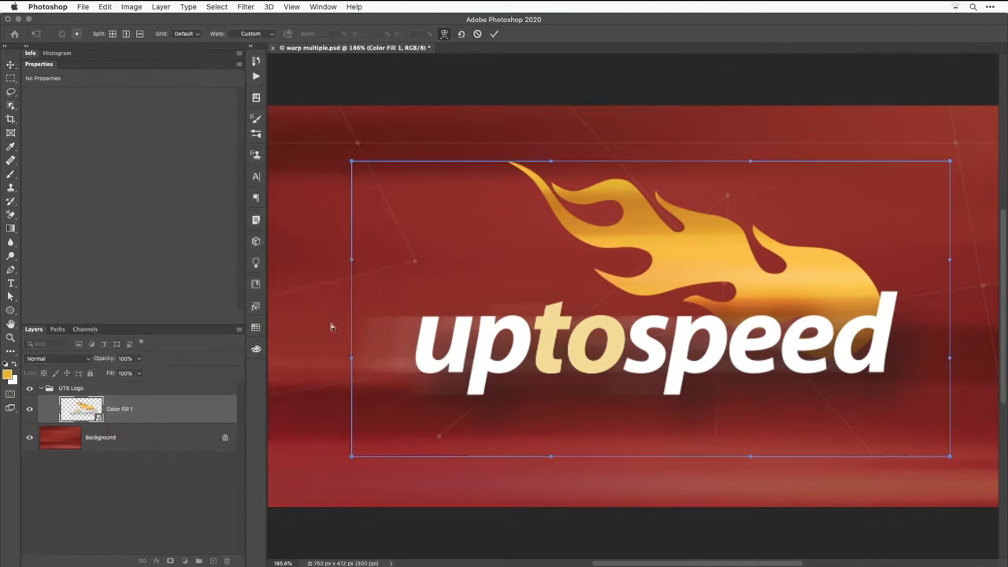
left_click(267, 36)
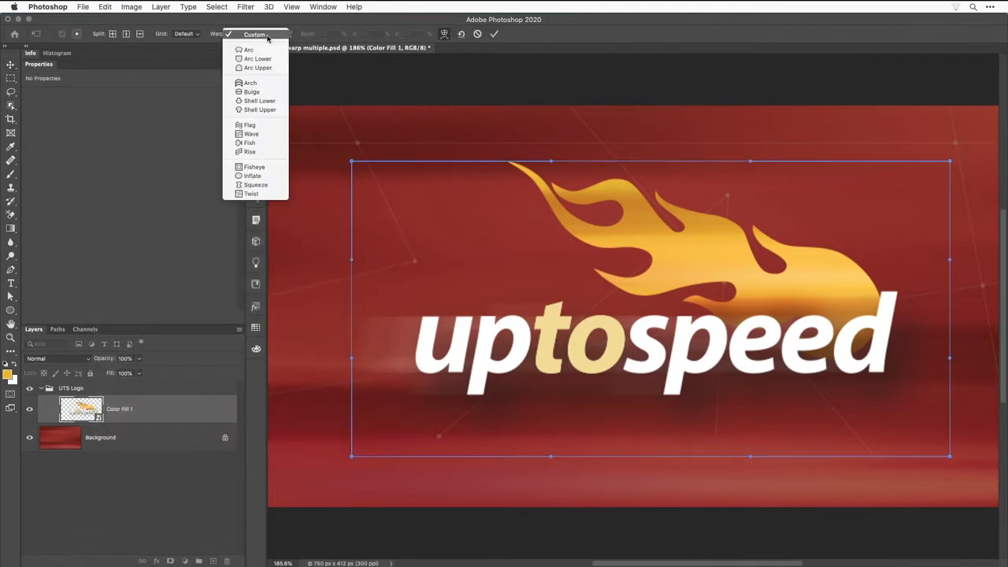
left_click(262, 152)
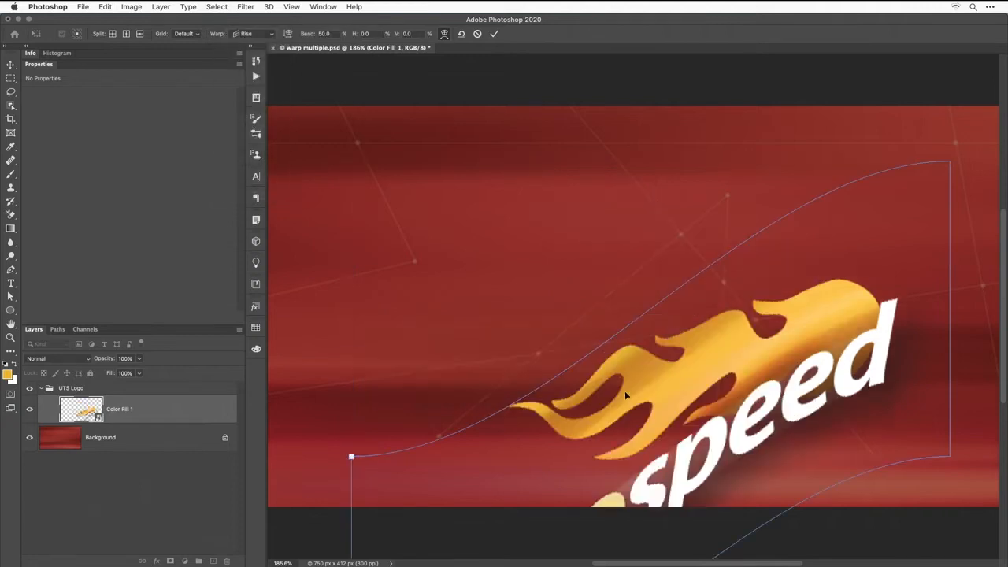
left_click_drag(628, 400, 598, 218)
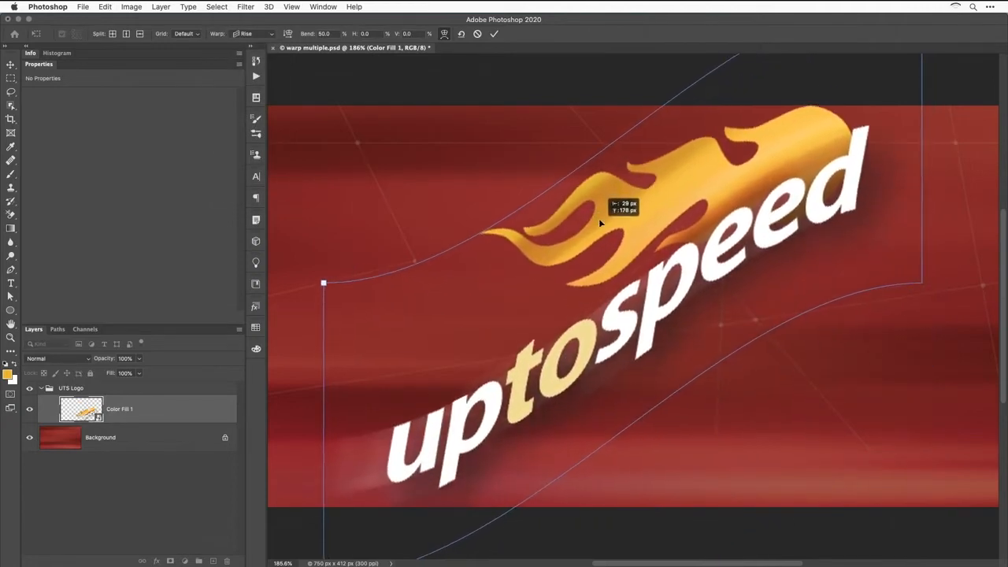
key("Return")
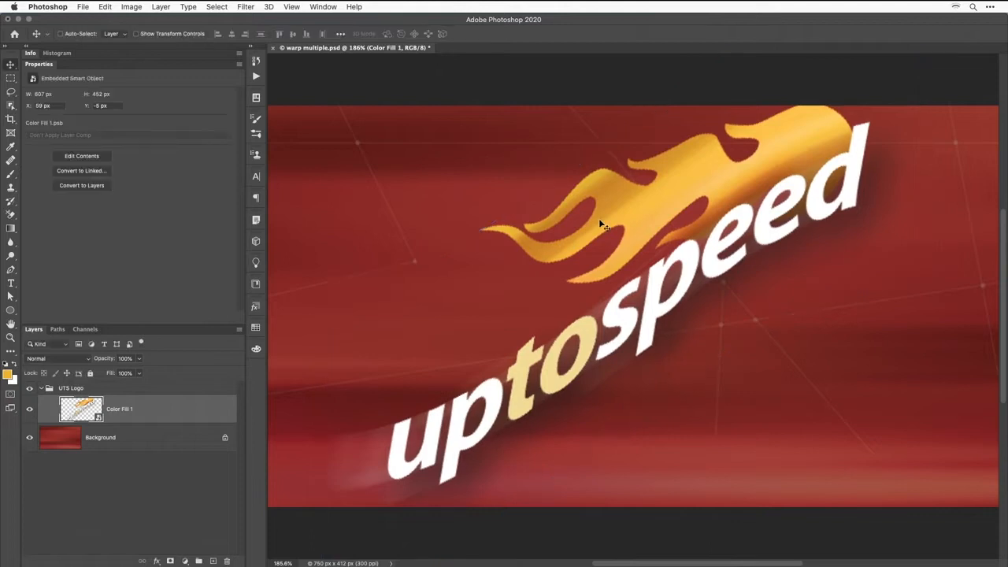
Apply a Motion Blur smart filter to the warped logo with a 0° angle and a distance of 48 pixels.
left_click(247, 7)
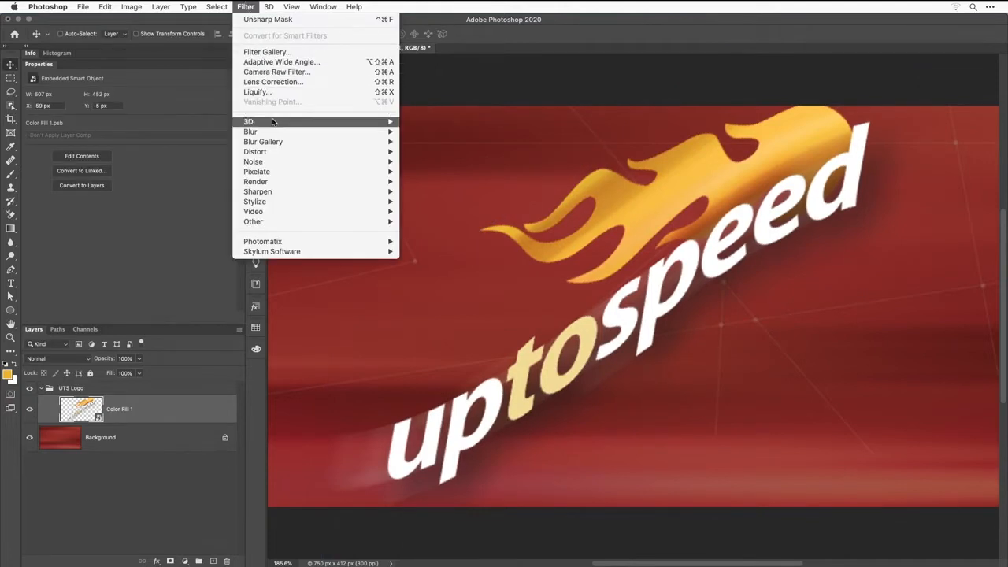
mouse_move(278, 134)
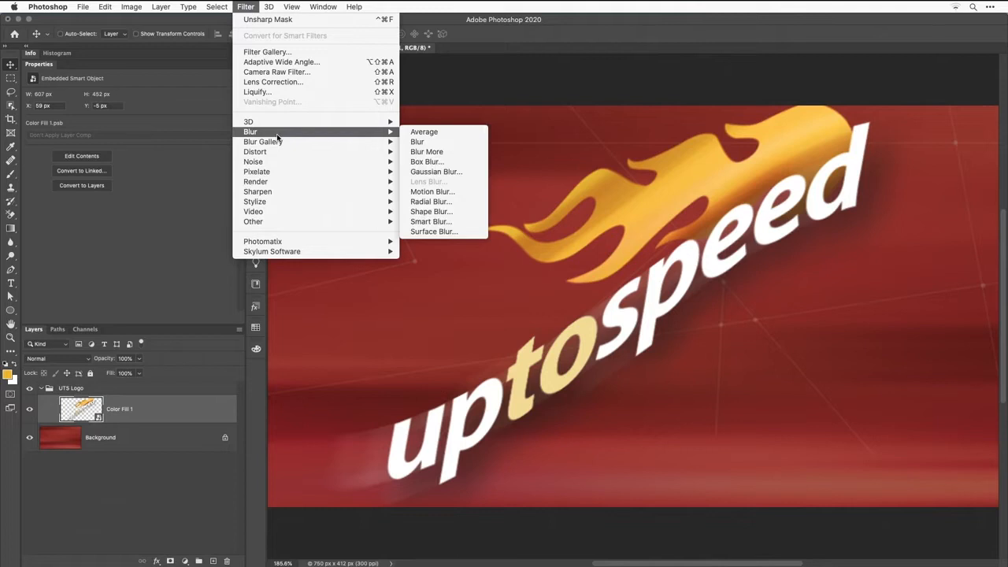
left_click(449, 191)
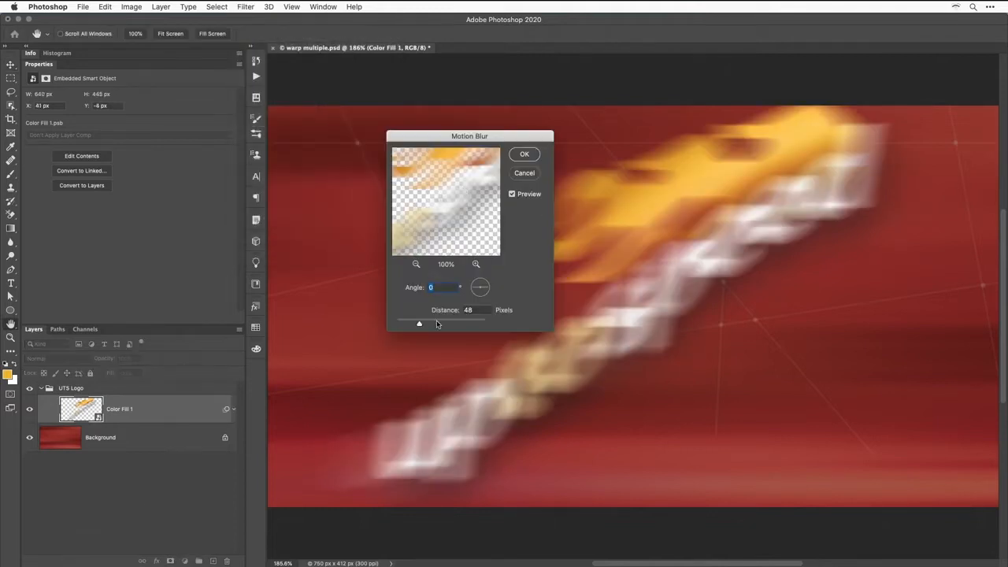
left_click_drag(420, 324, 419, 324)
left_click(518, 155)
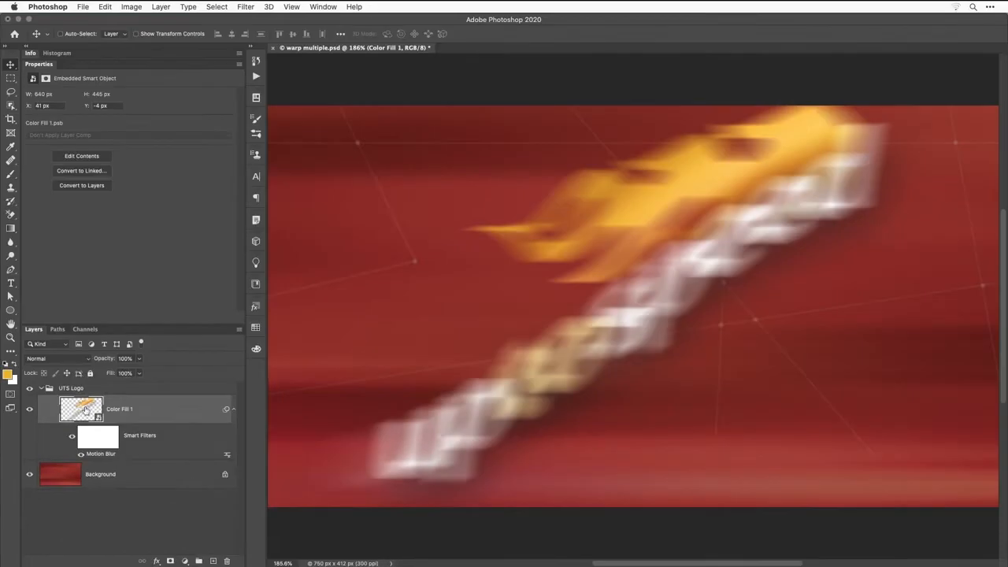
Open the logo smart object's contents, hide the Color Fill 1 layer, and save and close the contents document.
double_click(85, 409)
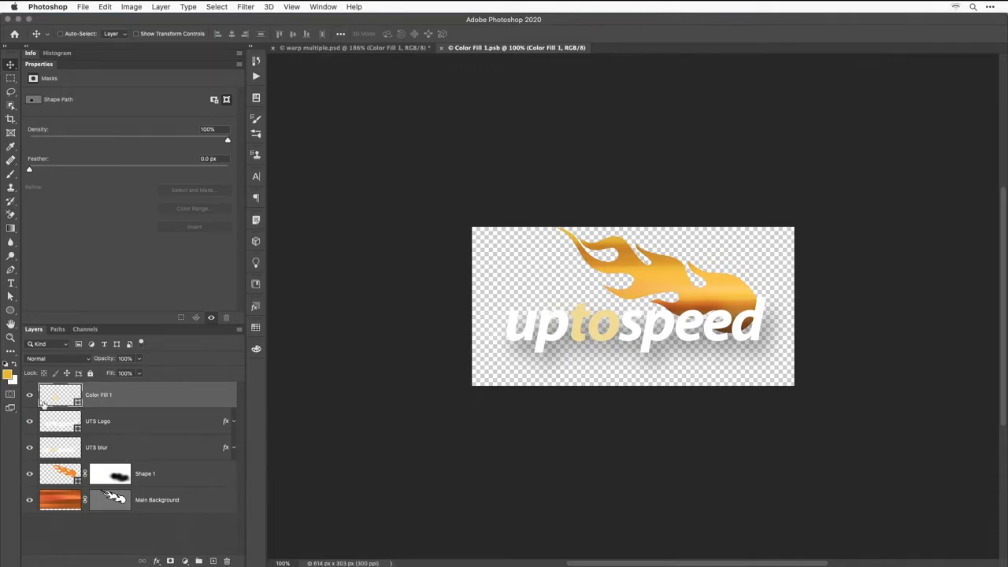
left_click(30, 395)
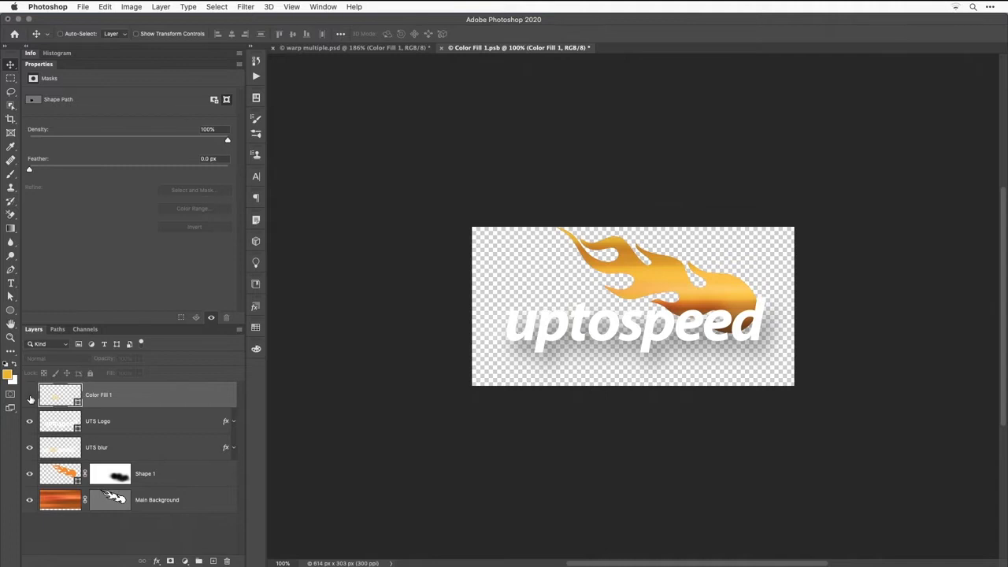
left_click(30, 396)
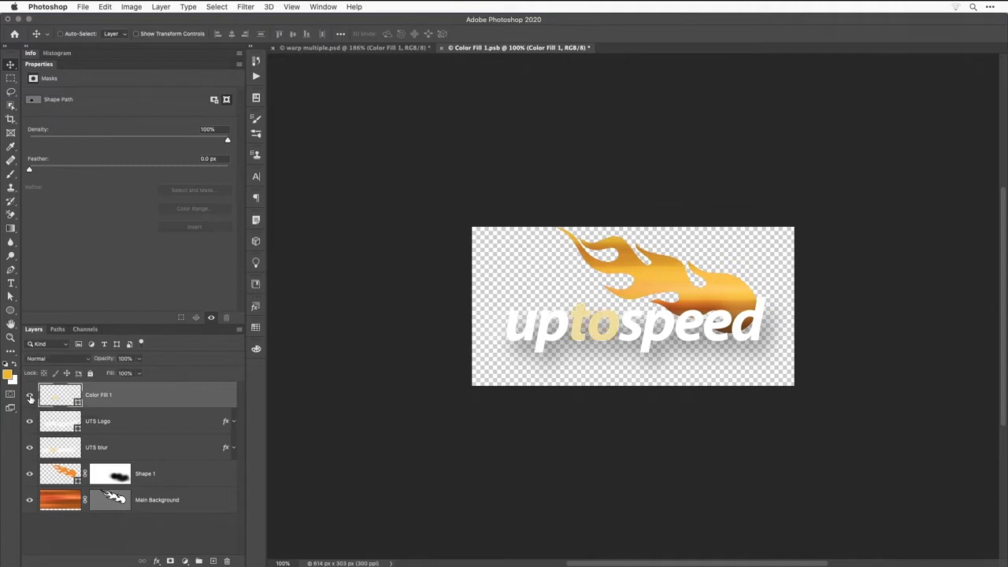
left_click(30, 396)
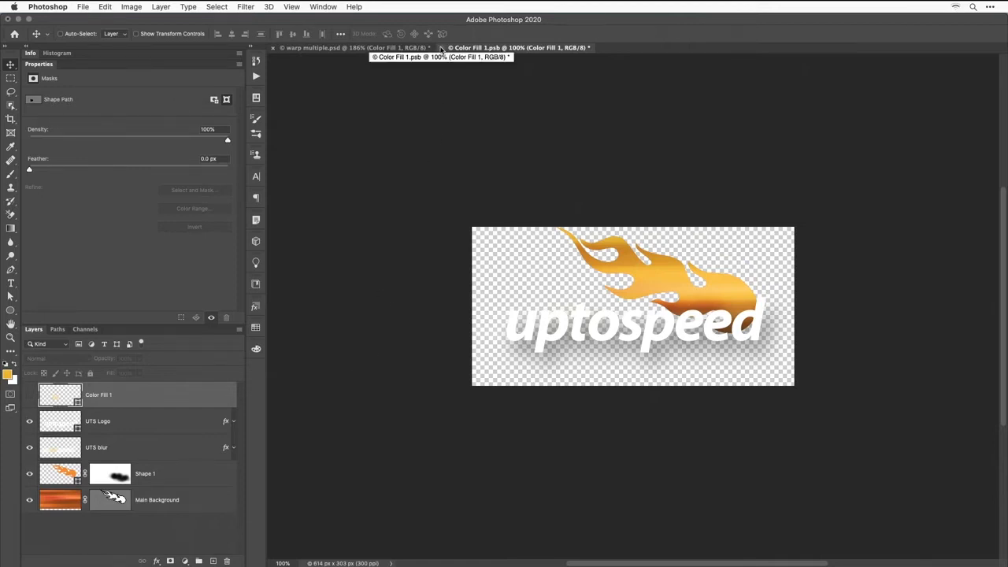
left_click(442, 48)
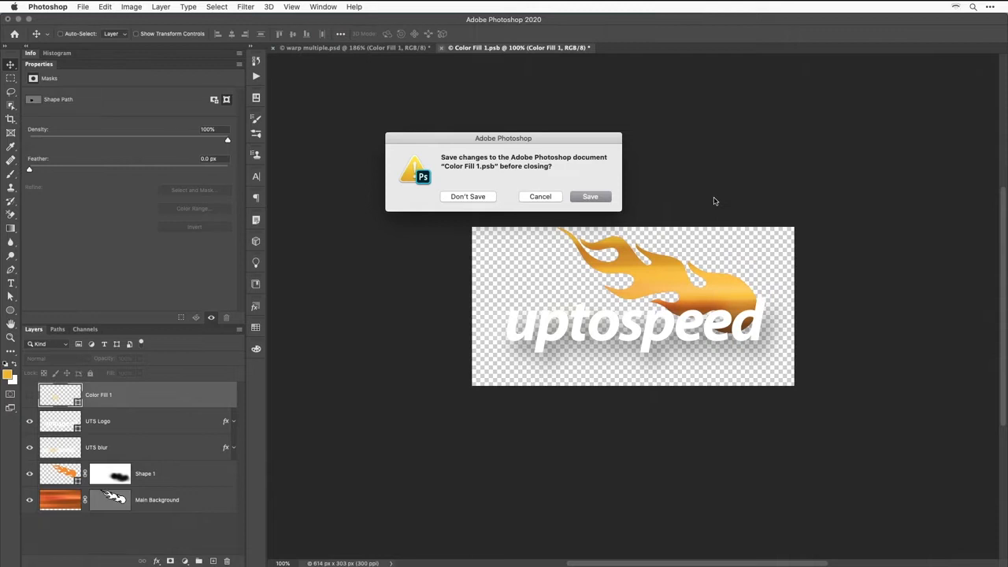
left_click(595, 196)
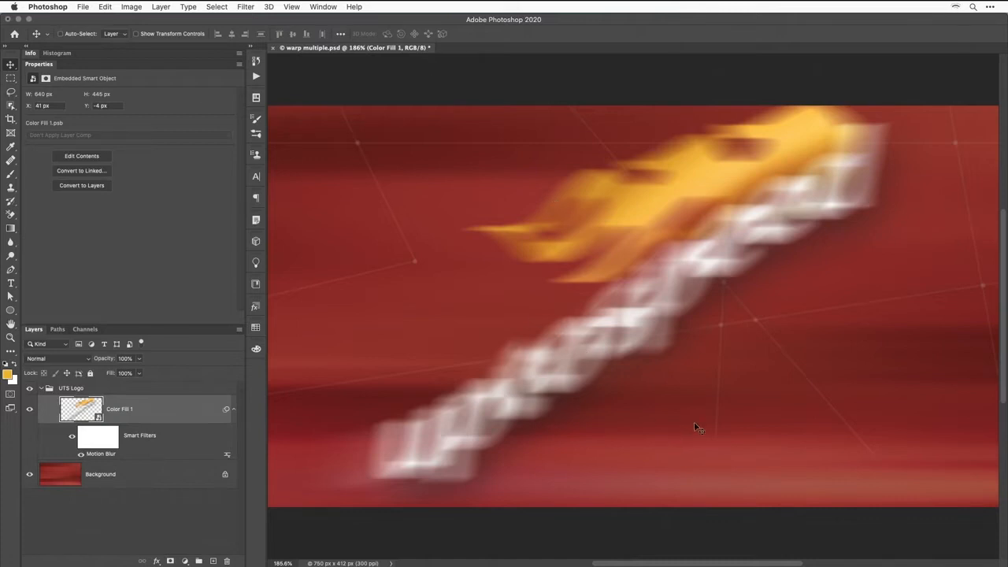
Undo and redo the smart object contents update to compare the logo before and after.
key("super")
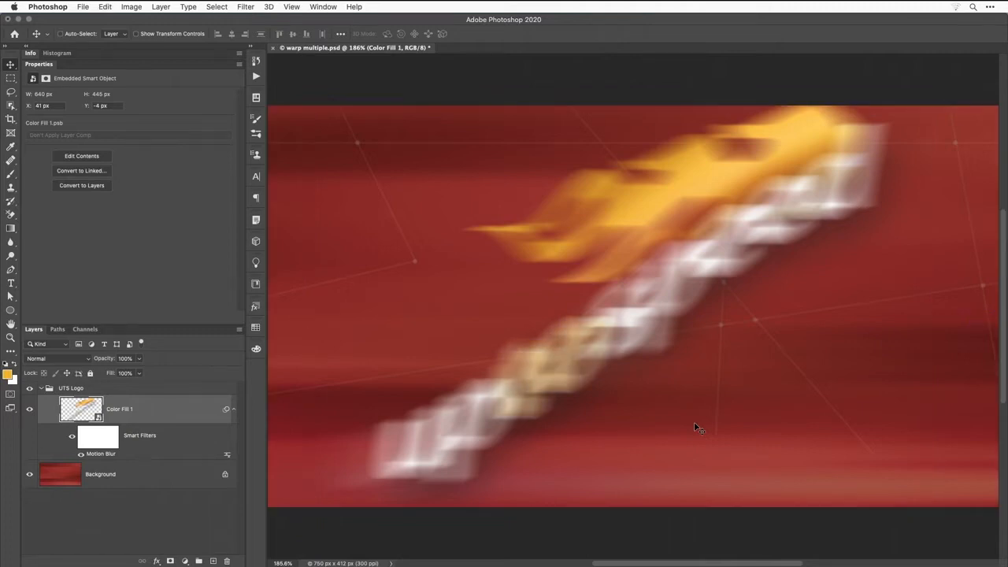
key("super")
left_click(103, 6)
left_click(107, 29)
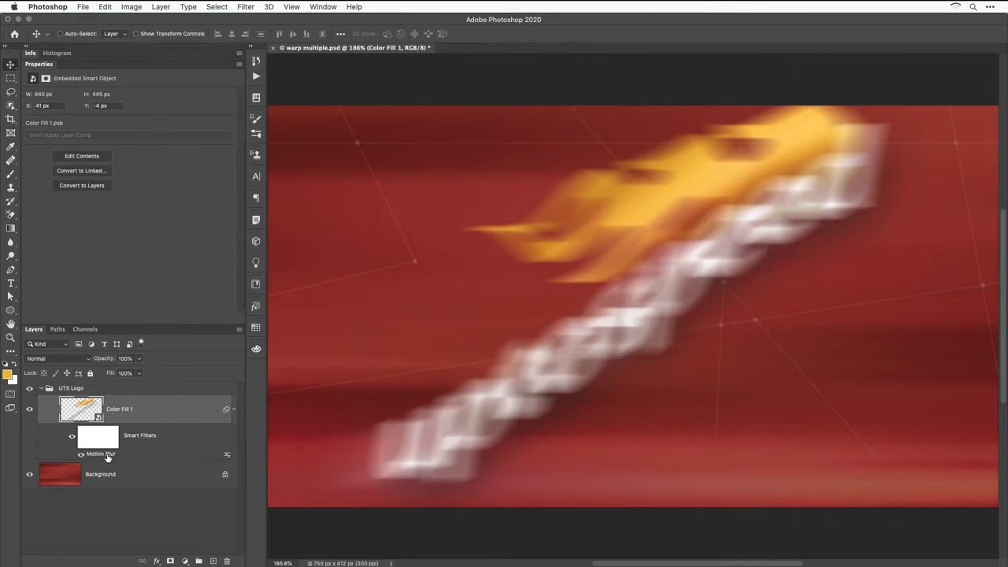
Turn off the logo's Motion Blur smart filter and set its Rise warp bend to 0%.
left_click(81, 456)
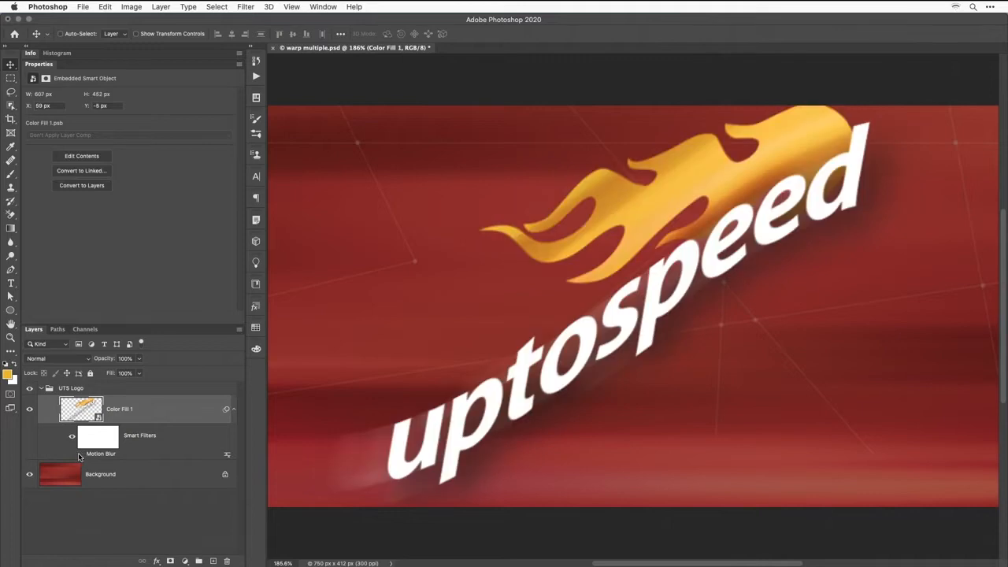
left_click(104, 6)
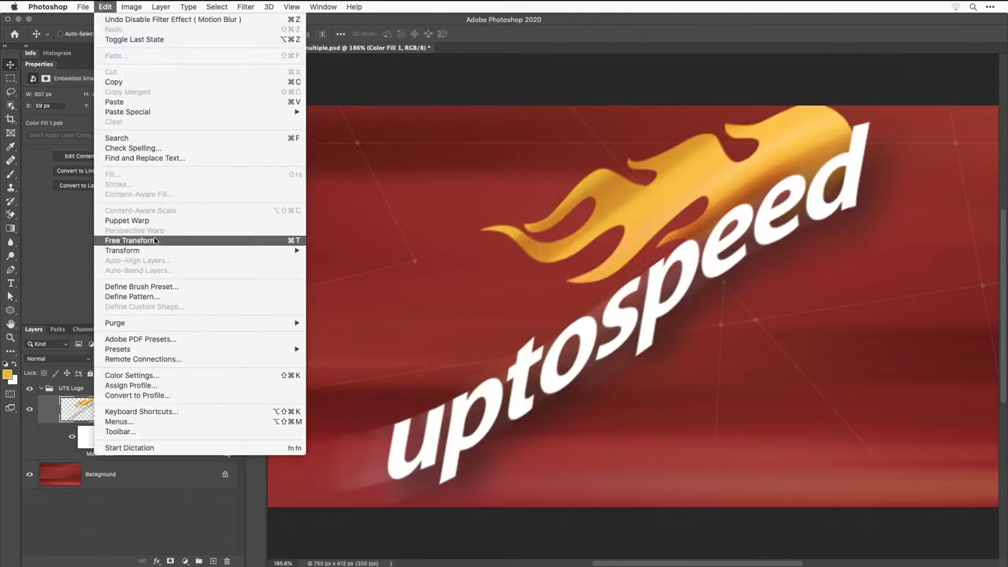
mouse_move(155, 252)
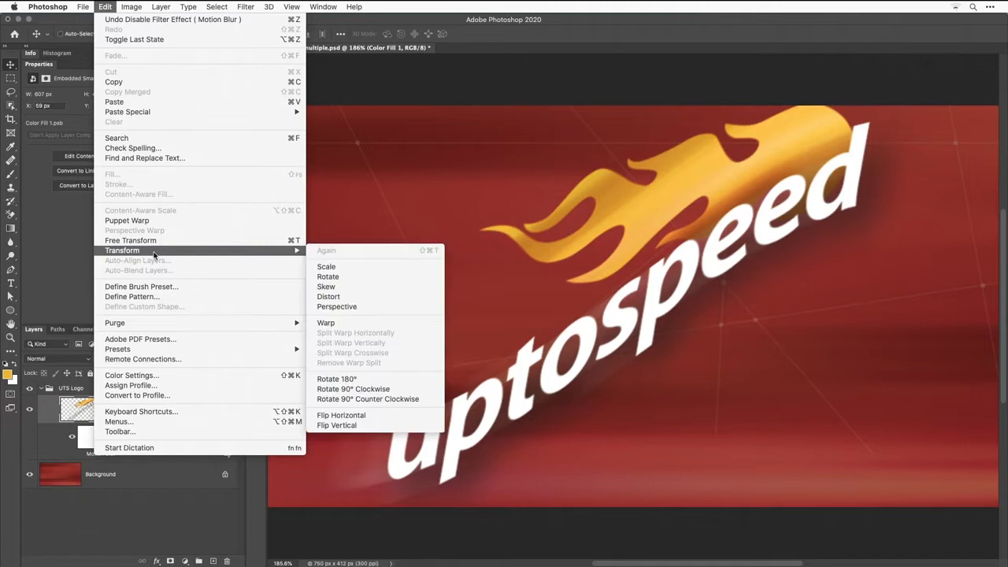
left_click(370, 325)
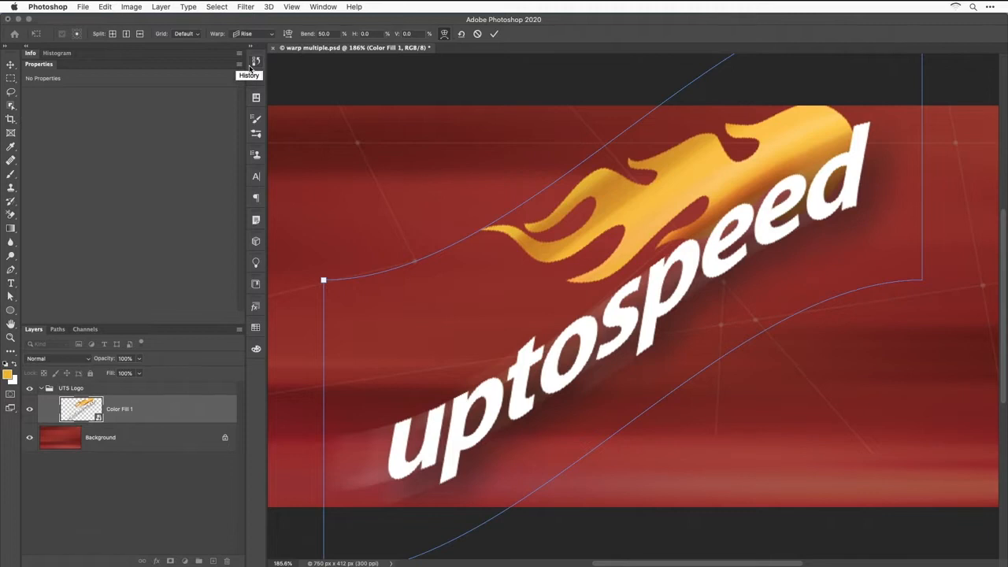
left_click(329, 34)
type("0")
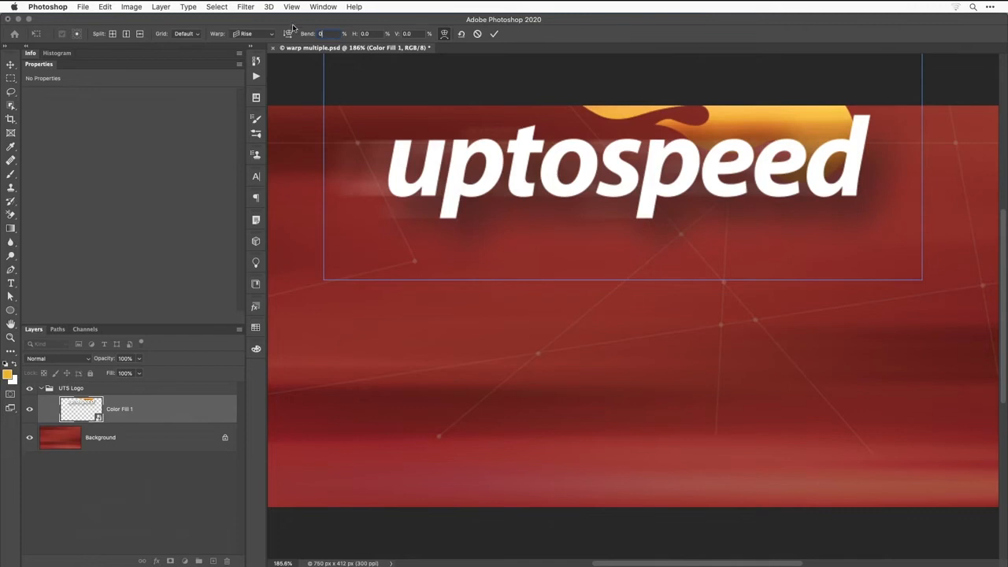
key("Return")
Move the straightened logo down on the canvas to X 72 px, Y 57 px so the whole flame fits.
left_click(12, 67)
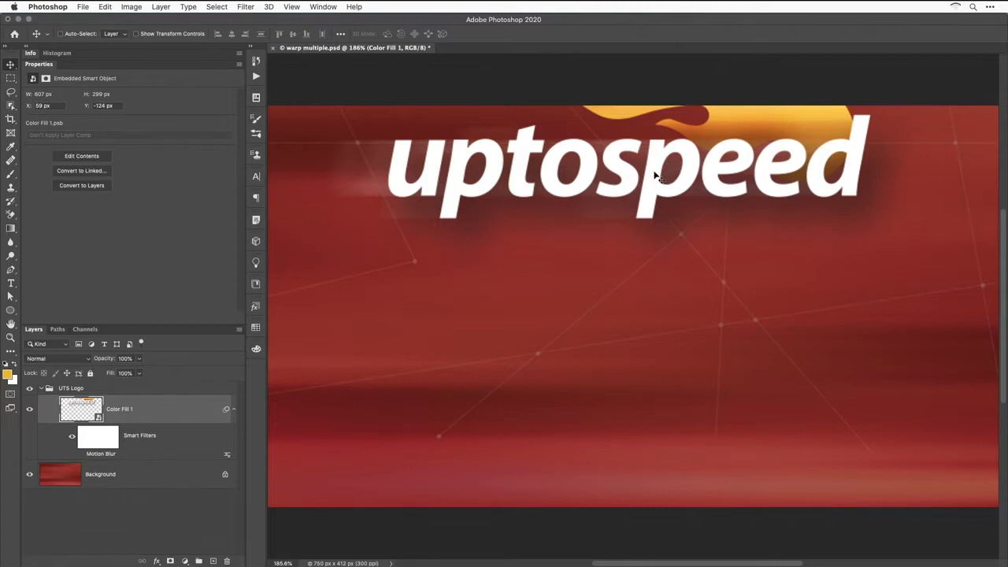
left_click_drag(654, 175, 670, 350)
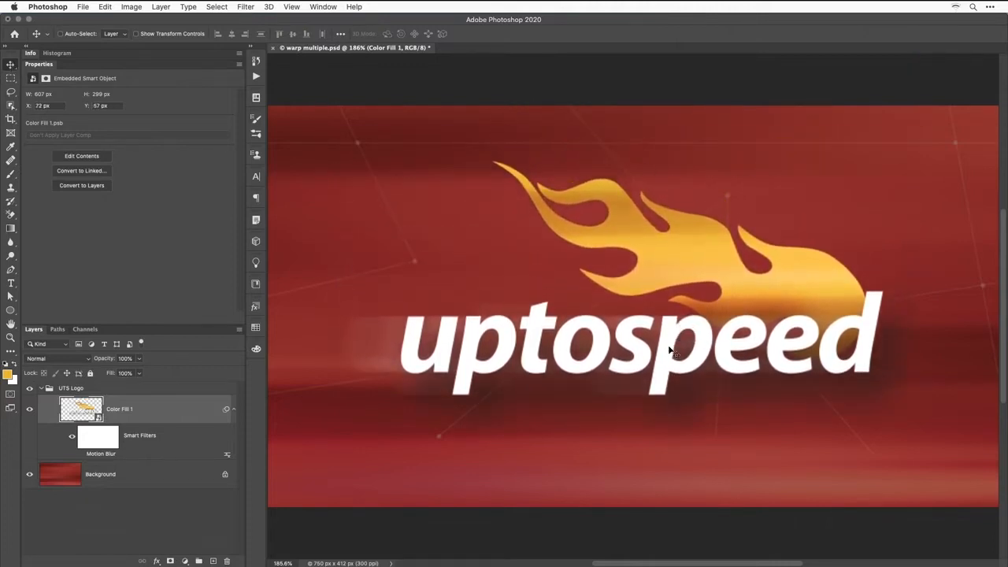
mouse_move(773, 566)
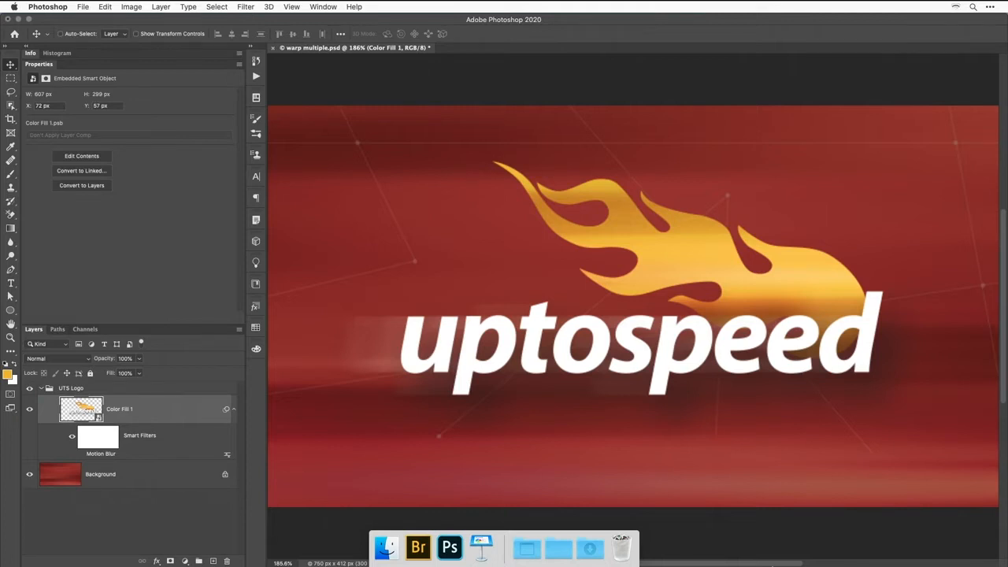
Turn the Motion Blur smart filter back on and set its distance to 22 pixels.
left_click(80, 455)
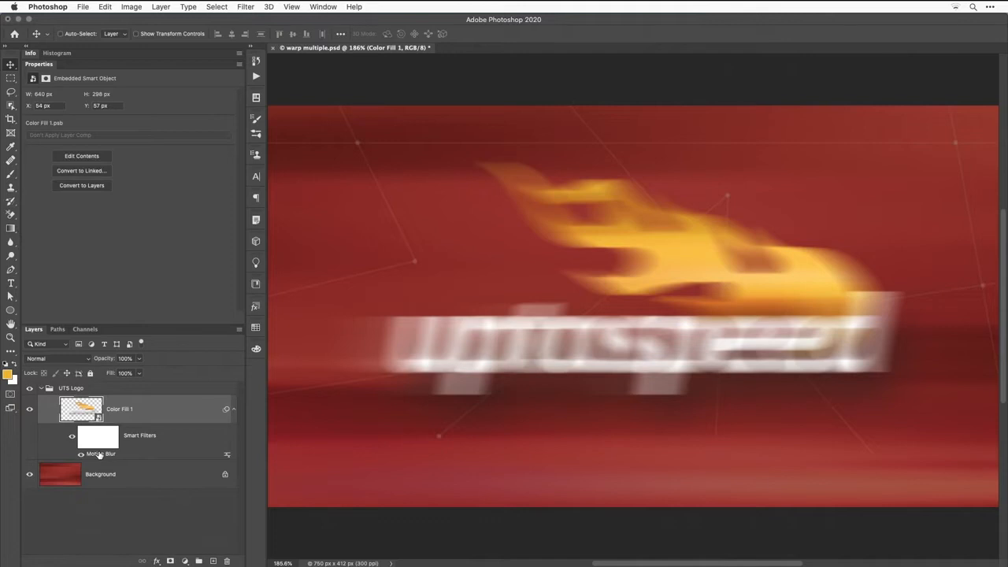
double_click(100, 454)
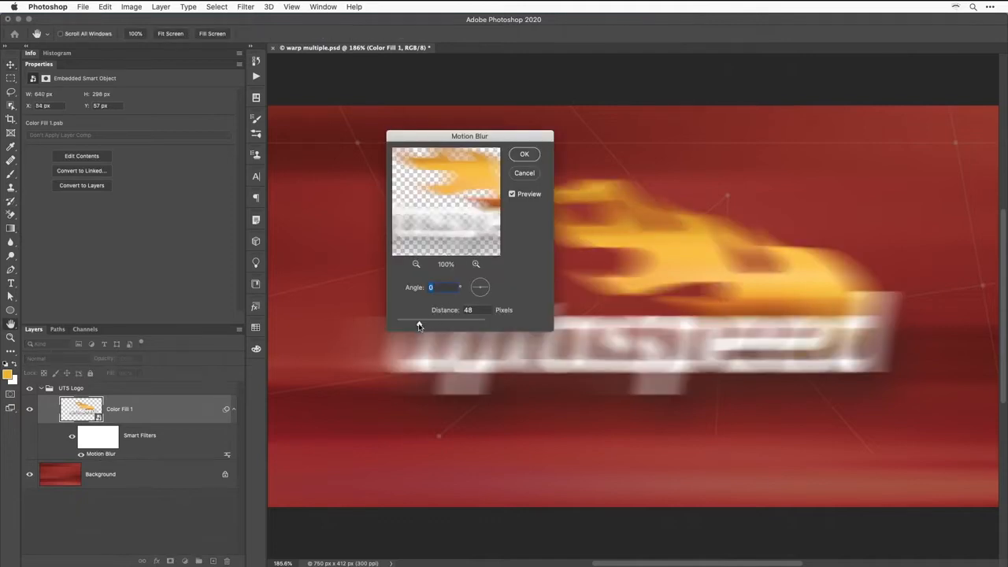
left_click_drag(418, 326, 407, 326)
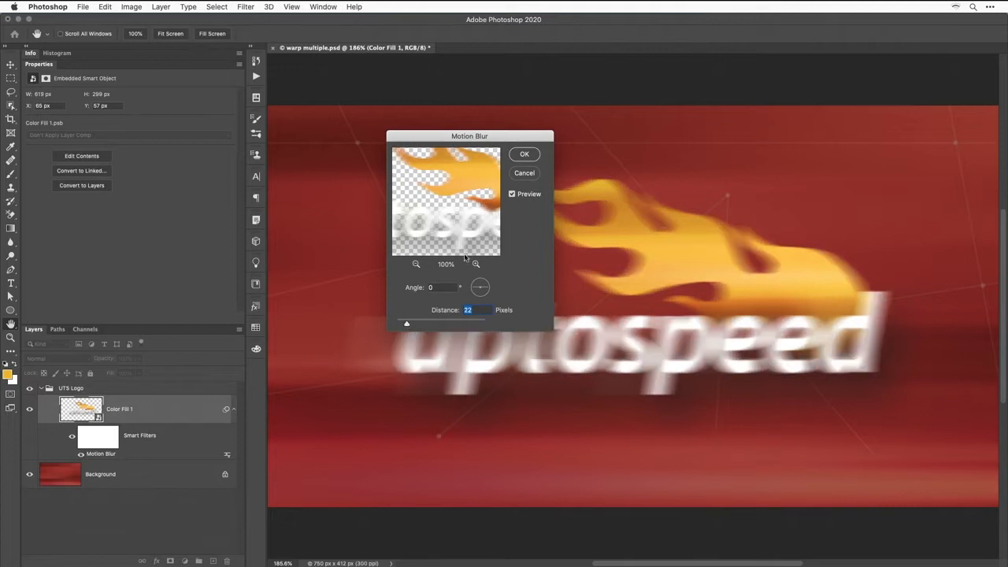
left_click(525, 153)
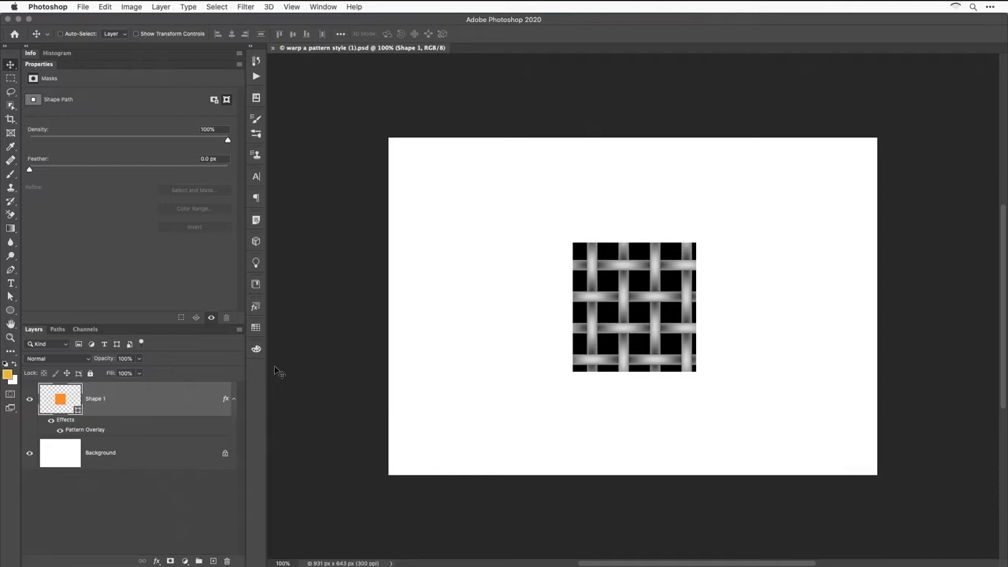
Try warping the patterned Shape 1 square with the Arc preset at a bend of 61.2%, and undo the warp.
left_click(131, 6)
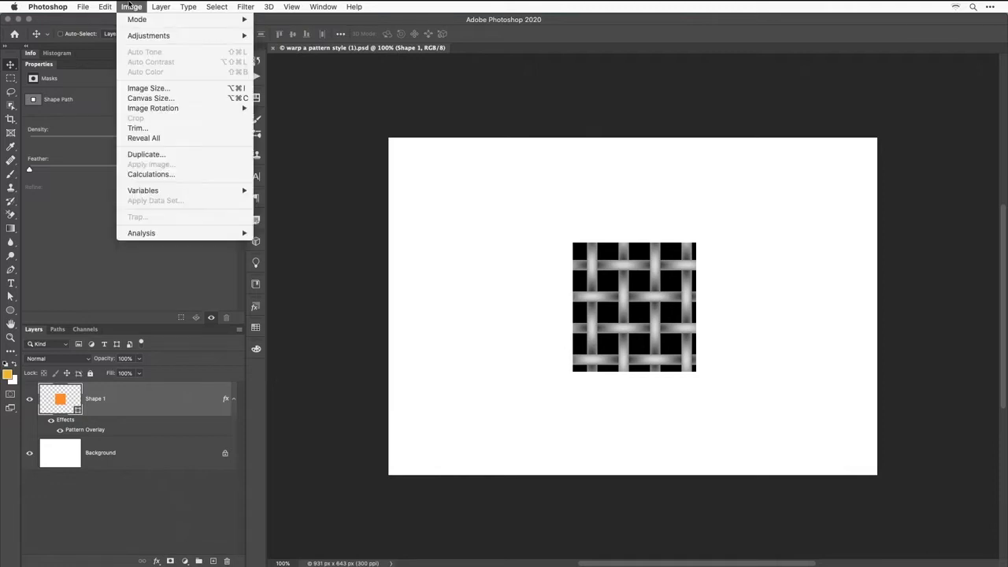
mouse_move(105, 6)
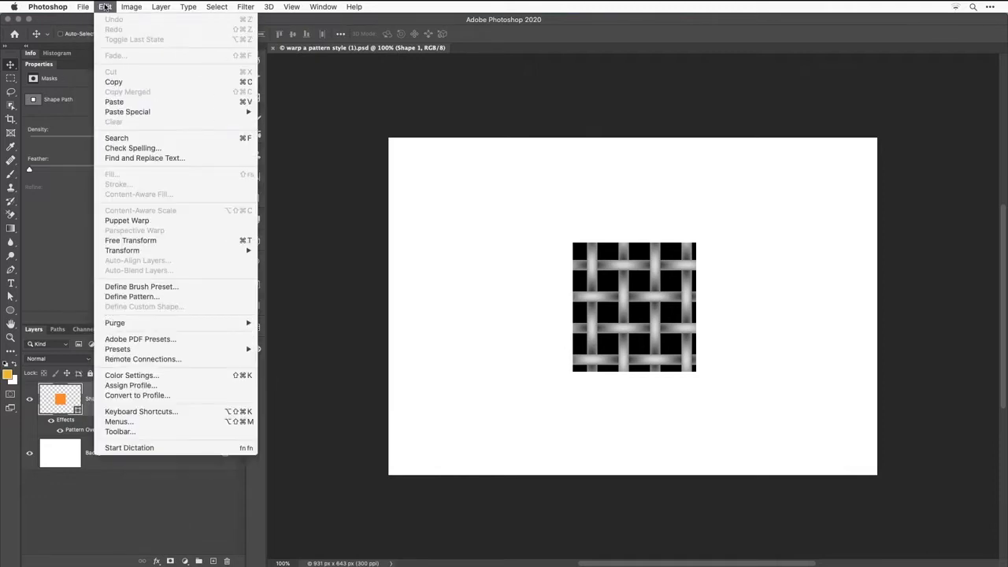
mouse_move(163, 253)
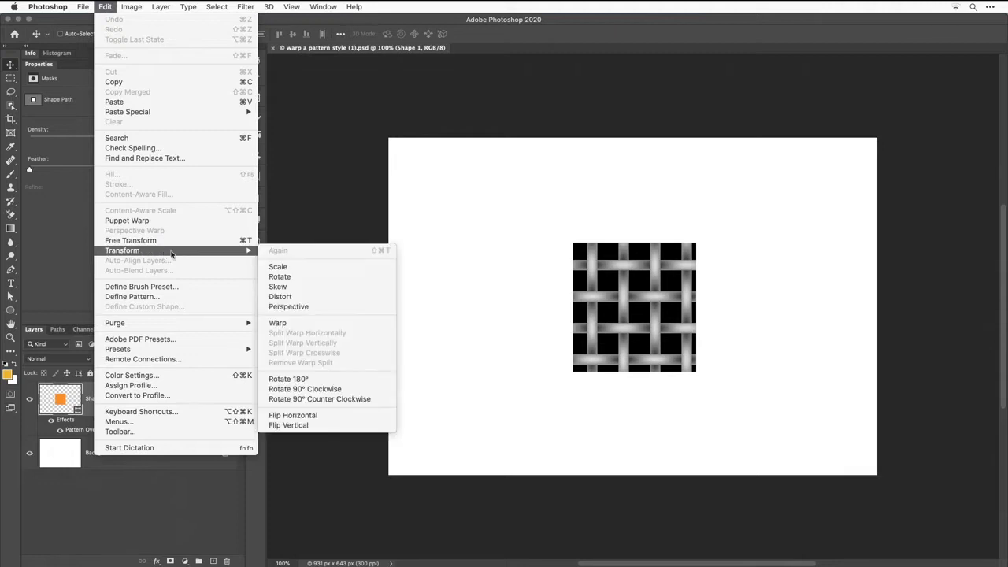
left_click(330, 321)
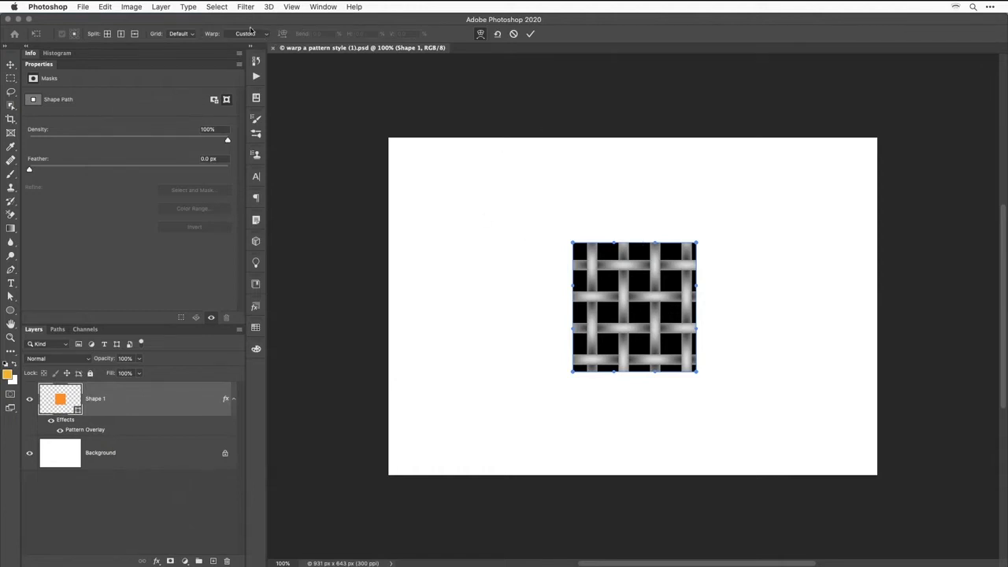
left_click(239, 34)
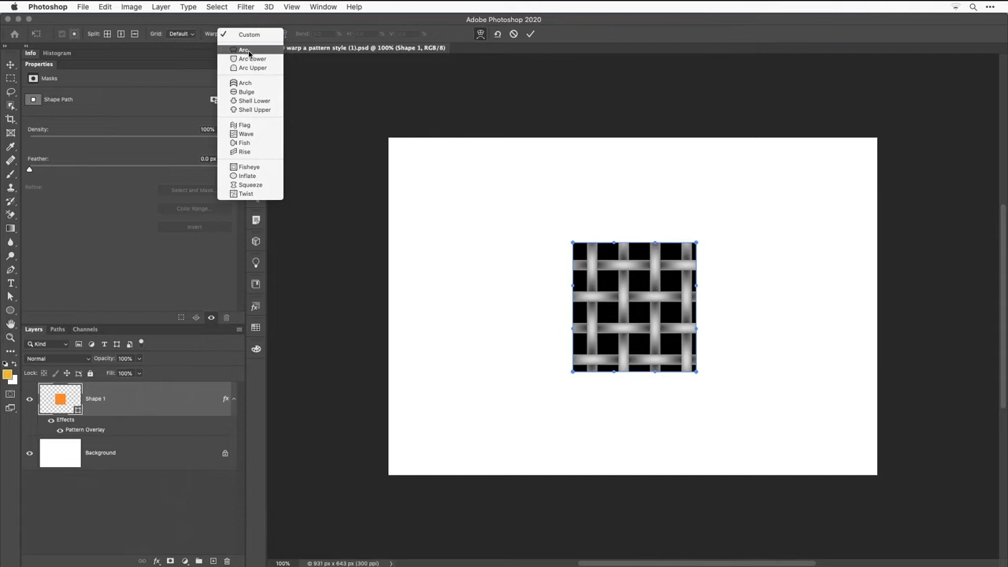
left_click(249, 52)
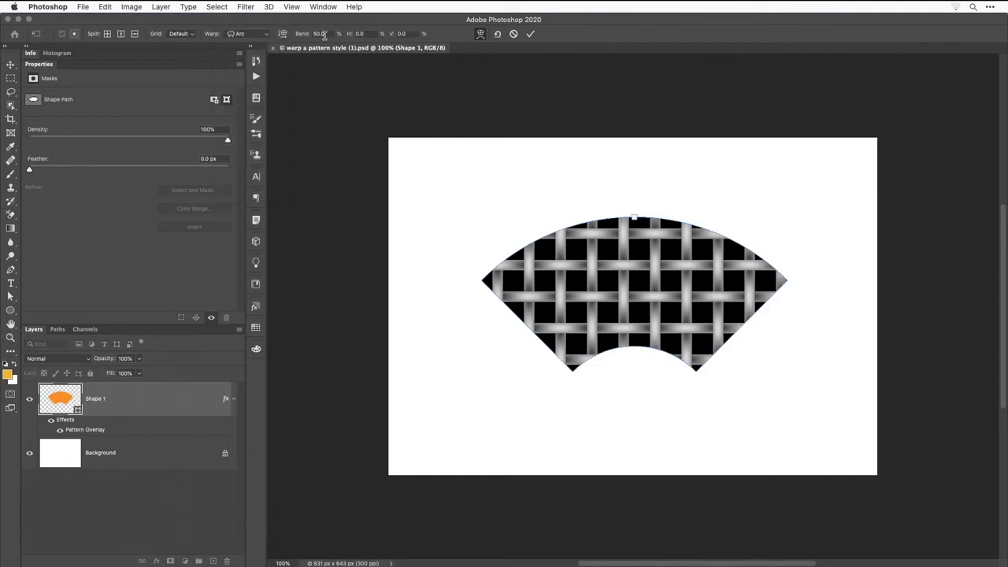
left_click_drag(298, 36, 357, 30)
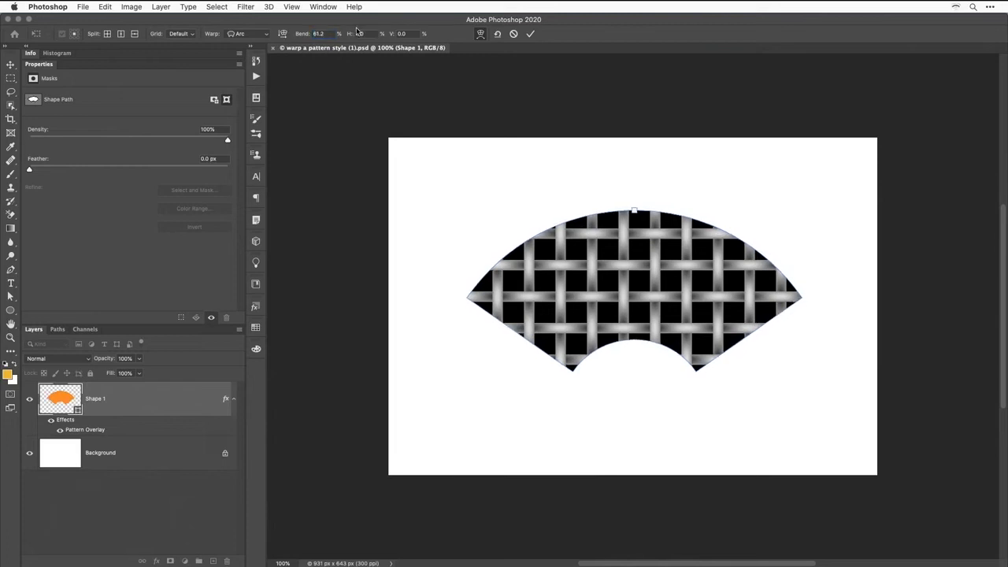
key("Return")
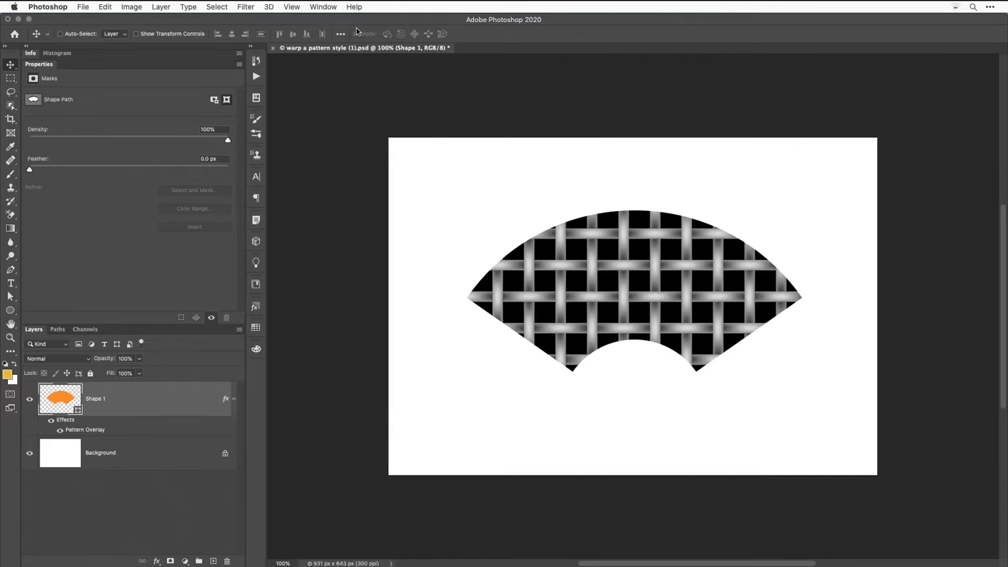
key("super+z")
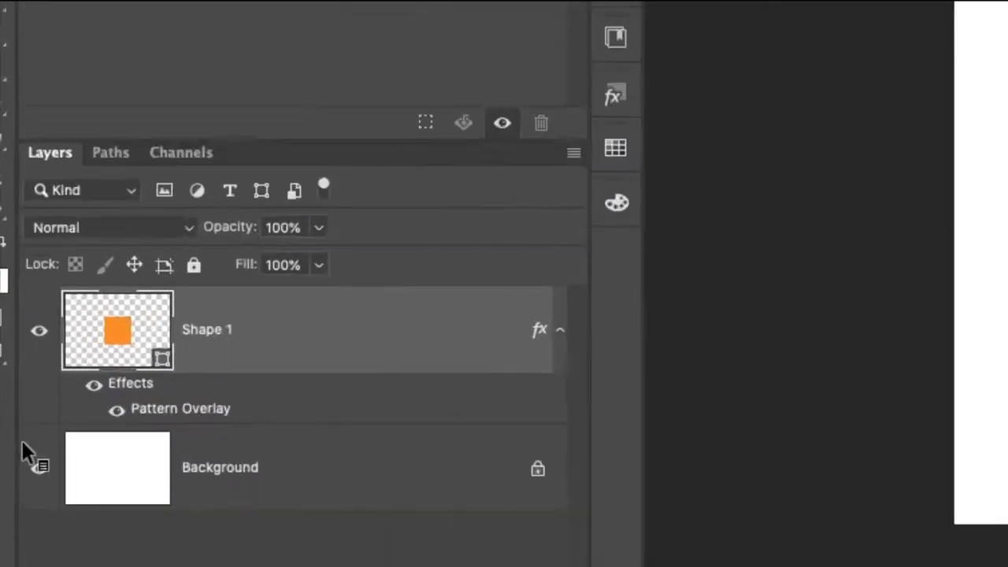
left_click(38, 468)
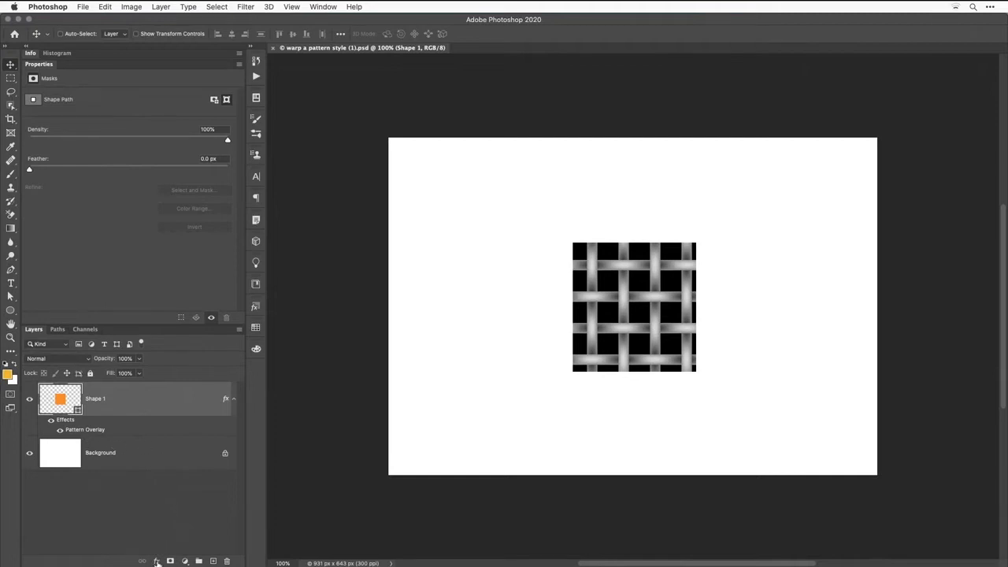
Try the last pattern below the Water group as Shape 1's Pattern Overlay and cancel the layer style change.
left_click(157, 561)
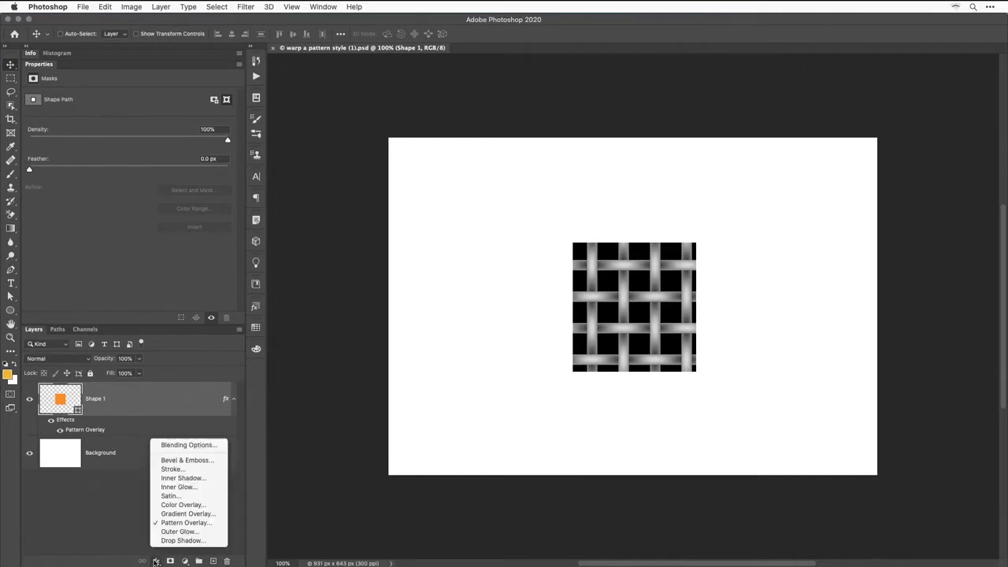
left_click(183, 523)
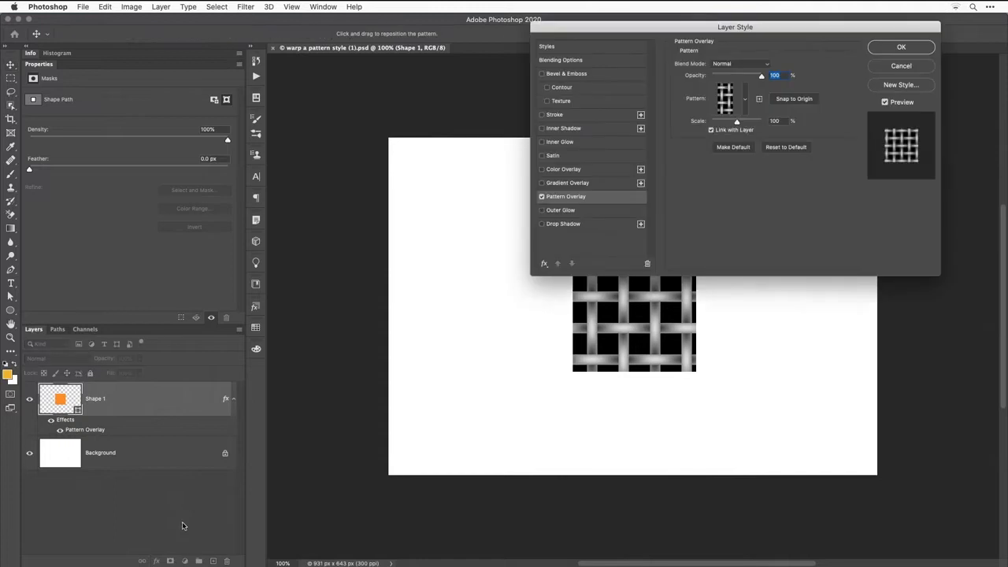
left_click(745, 99)
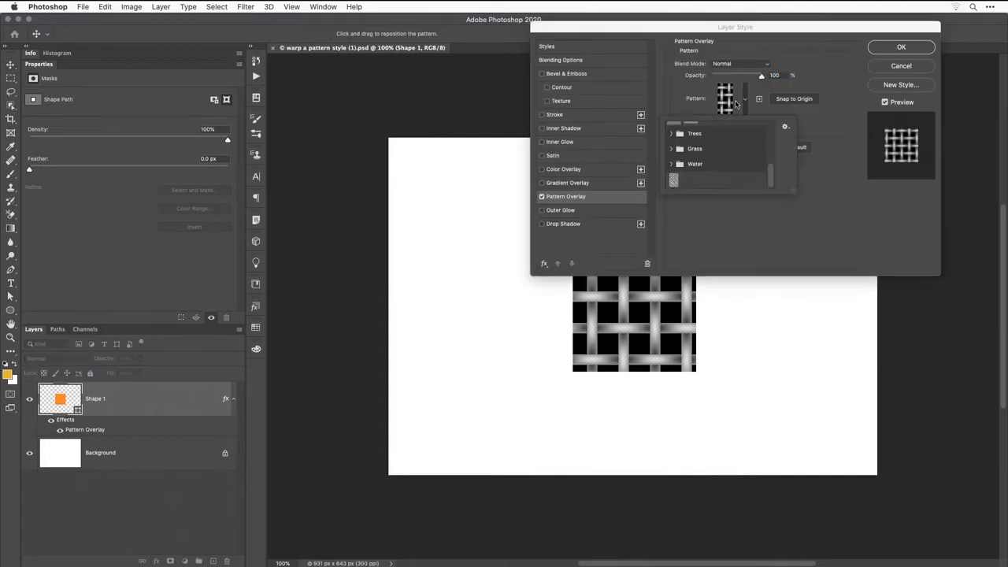
left_click(673, 181)
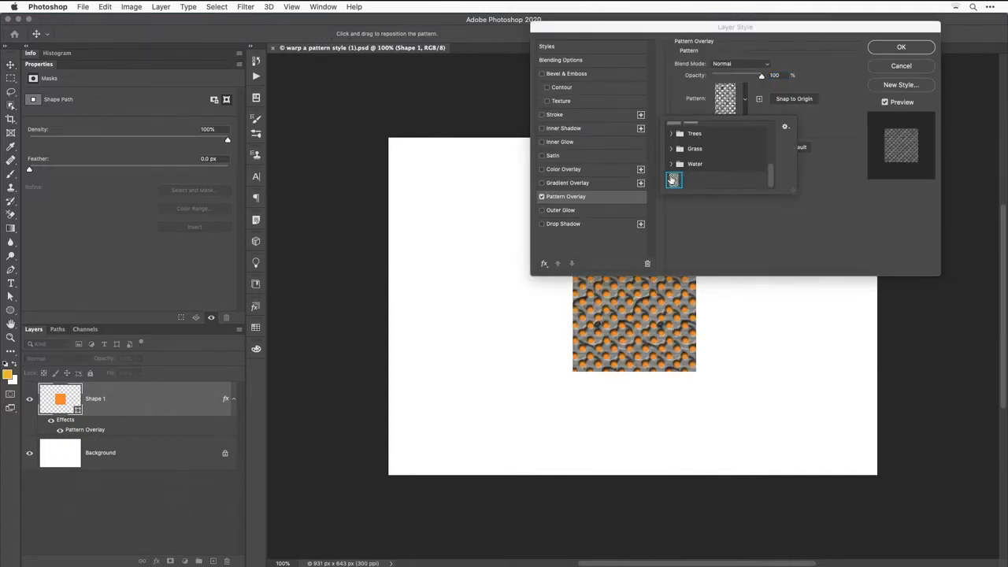
left_click(899, 66)
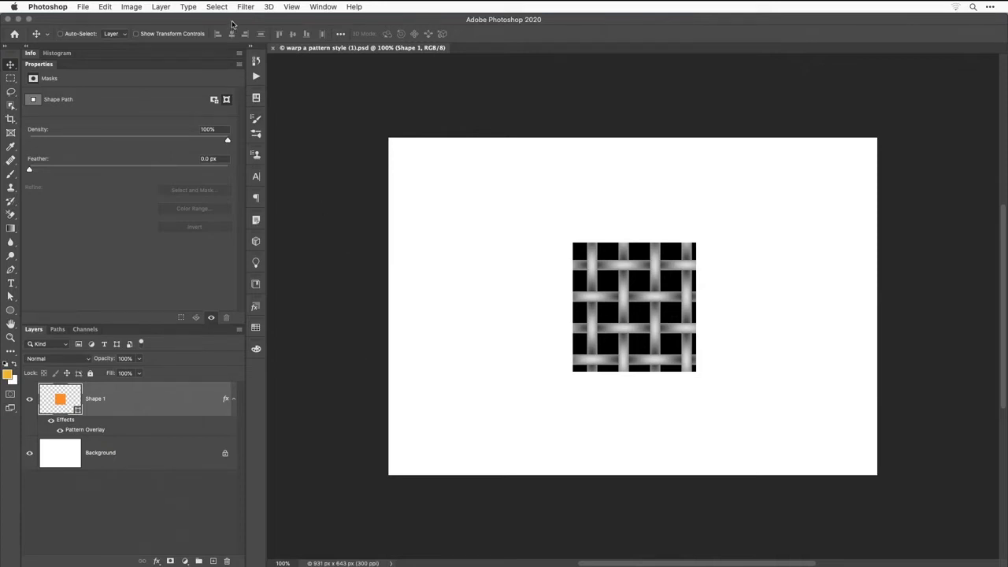
Convert the patterned Shape 1 layer to a smart object.
left_click(159, 7)
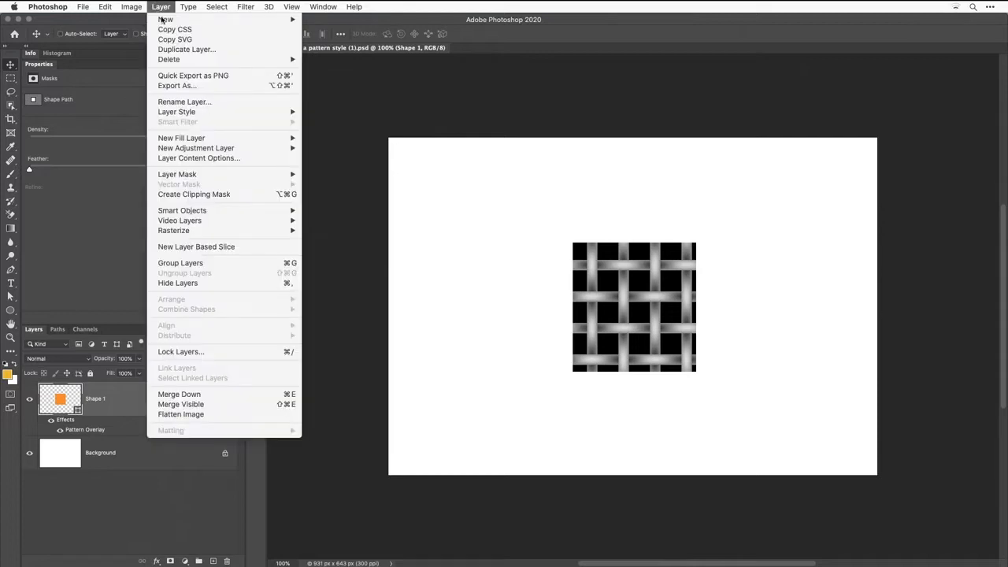
mouse_move(208, 211)
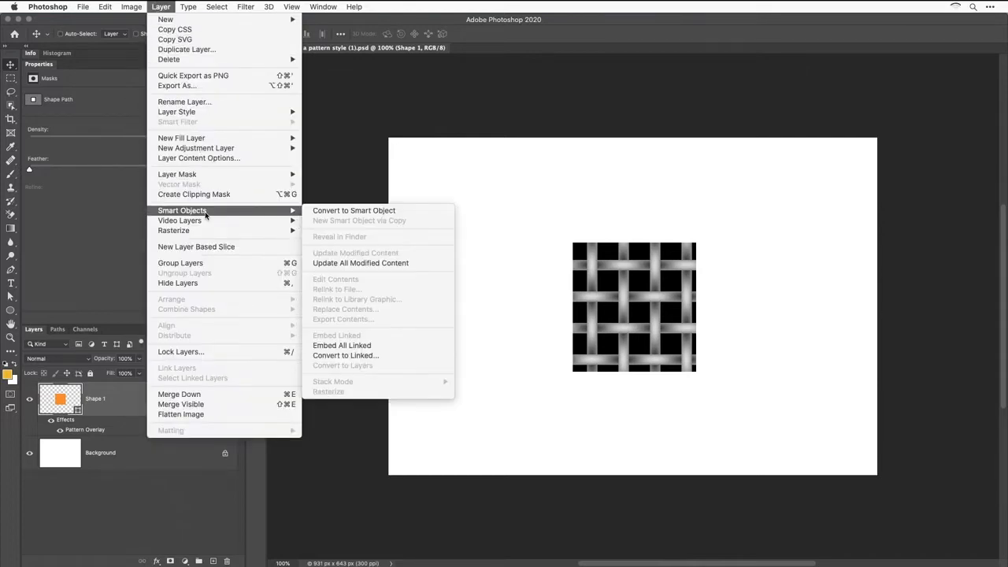
left_click(369, 211)
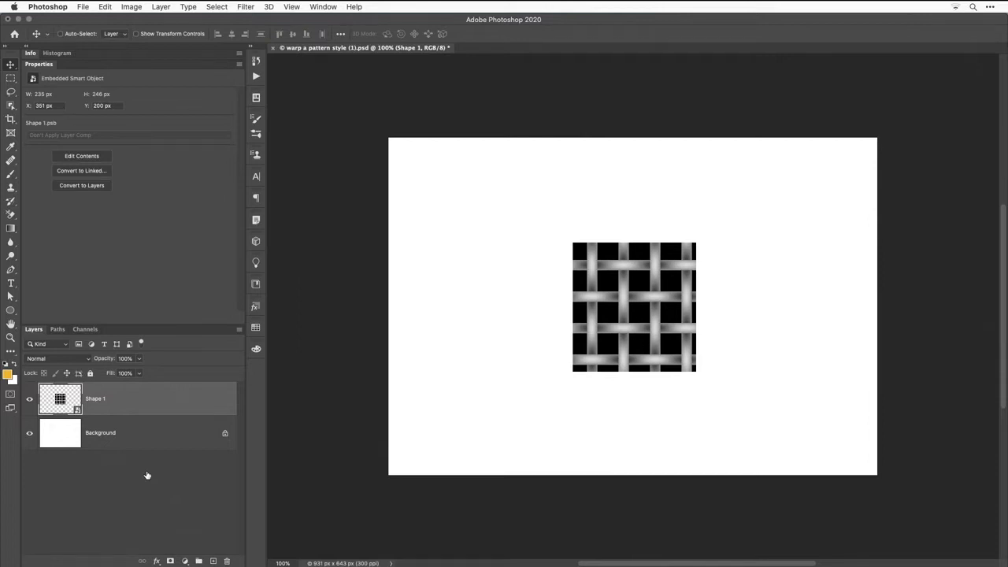
Warp the Shape 1 smart object with the Arc preset at a bend of about 55%.
left_click(105, 6)
mouse_move(197, 250)
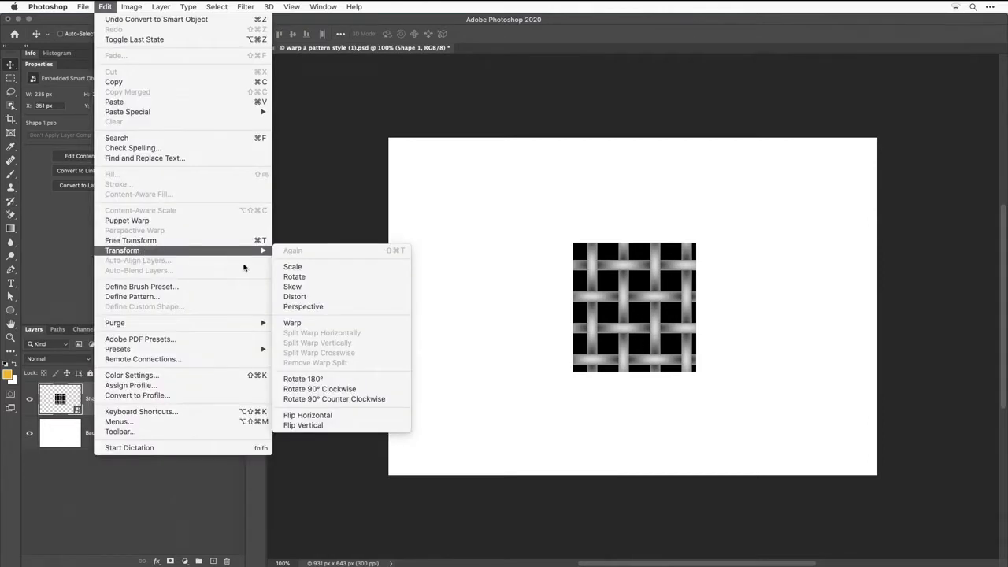
left_click(349, 326)
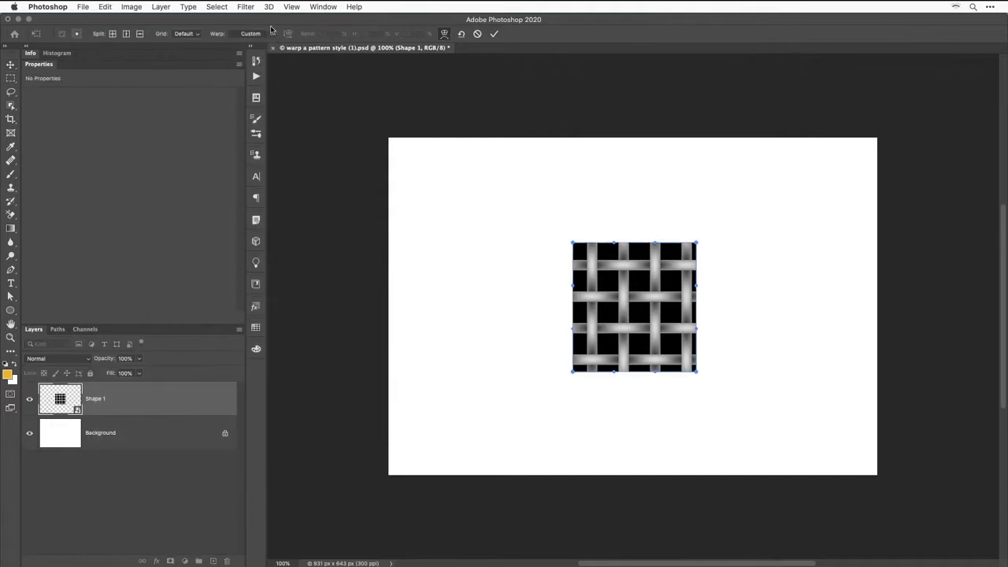
left_click(261, 35)
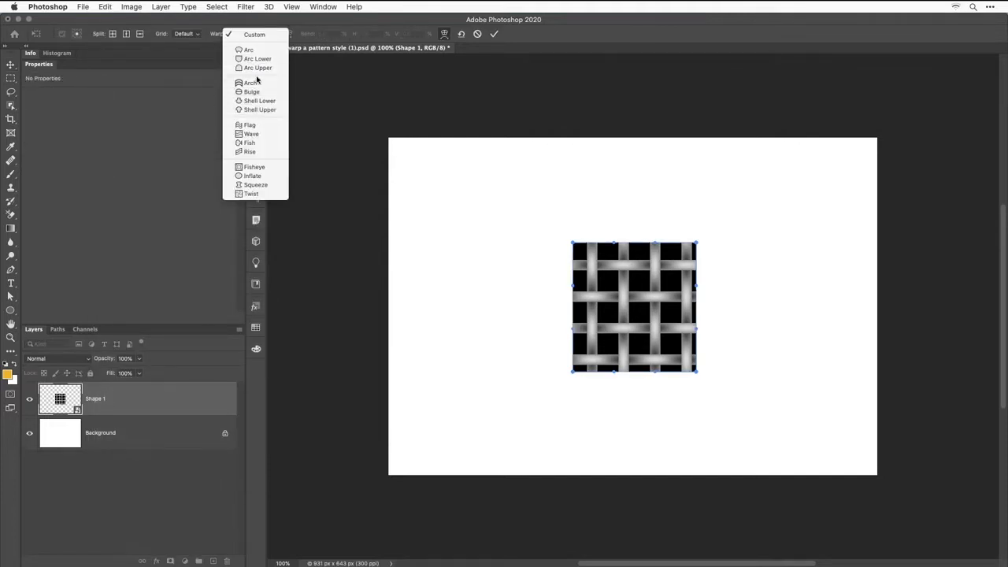
left_click(249, 50)
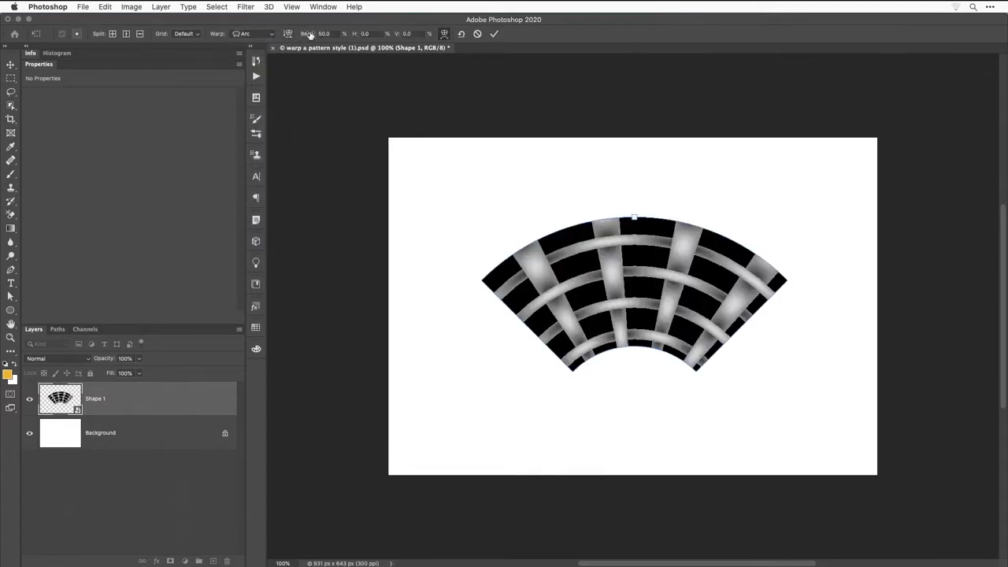
left_click_drag(314, 35, 339, 32)
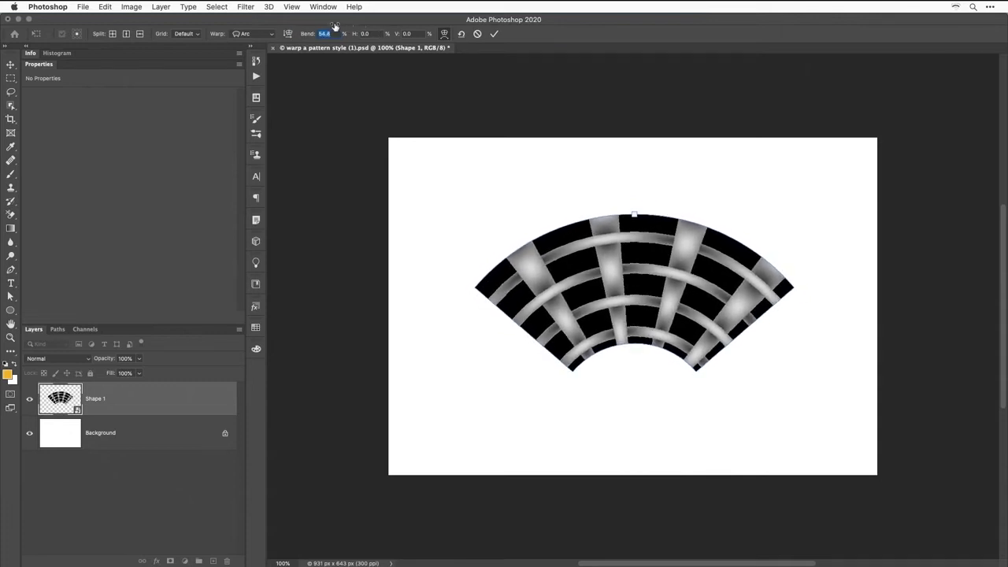
key("Return")
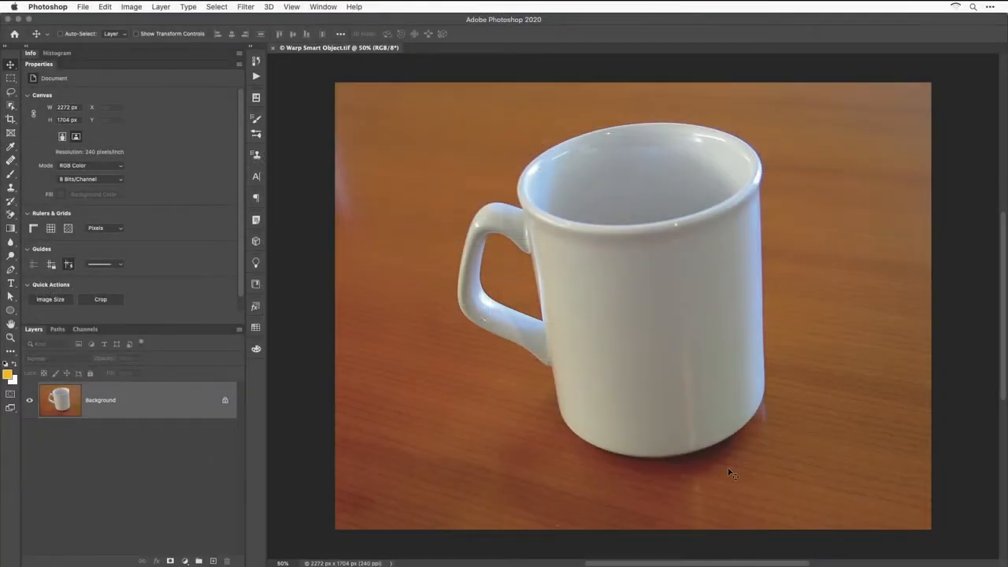
Switch to Bridge and open 2019_10_03-Puerto Vallarta-Mexico 031449.dng through Camera Raw as a smart object in Photoshop.
mouse_move(621, 543)
left_click(418, 549)
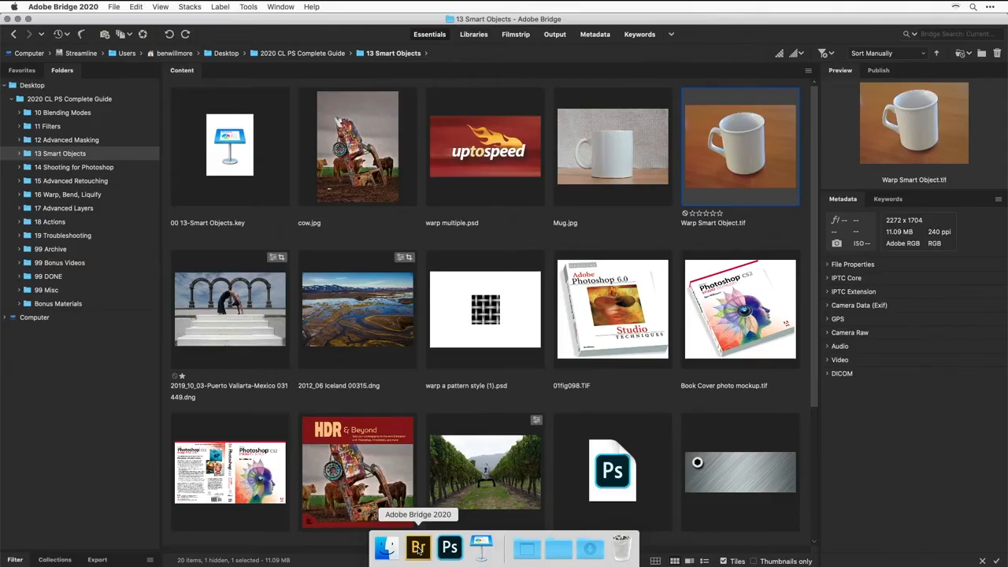
left_click(235, 311)
double_click(230, 309)
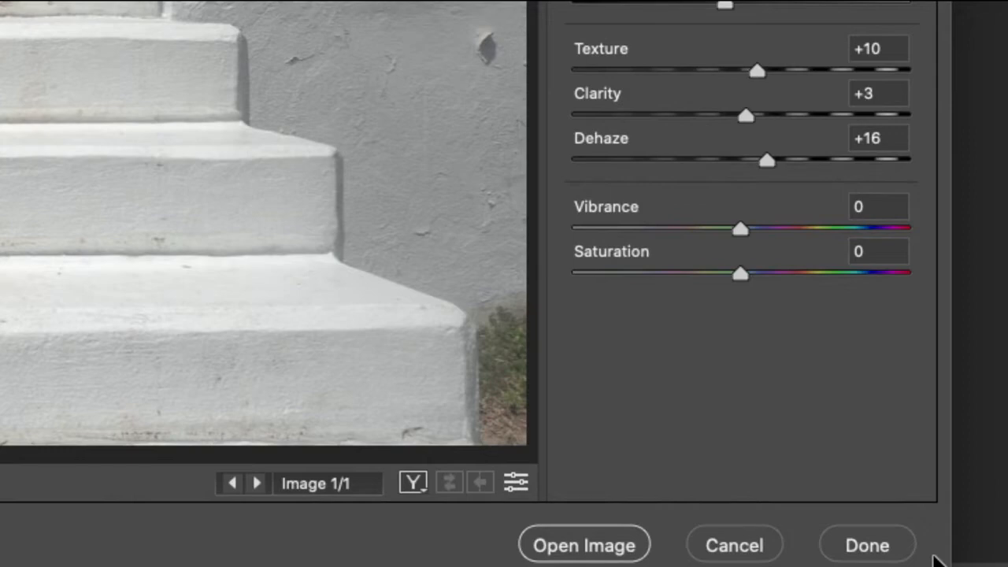
key("shift")
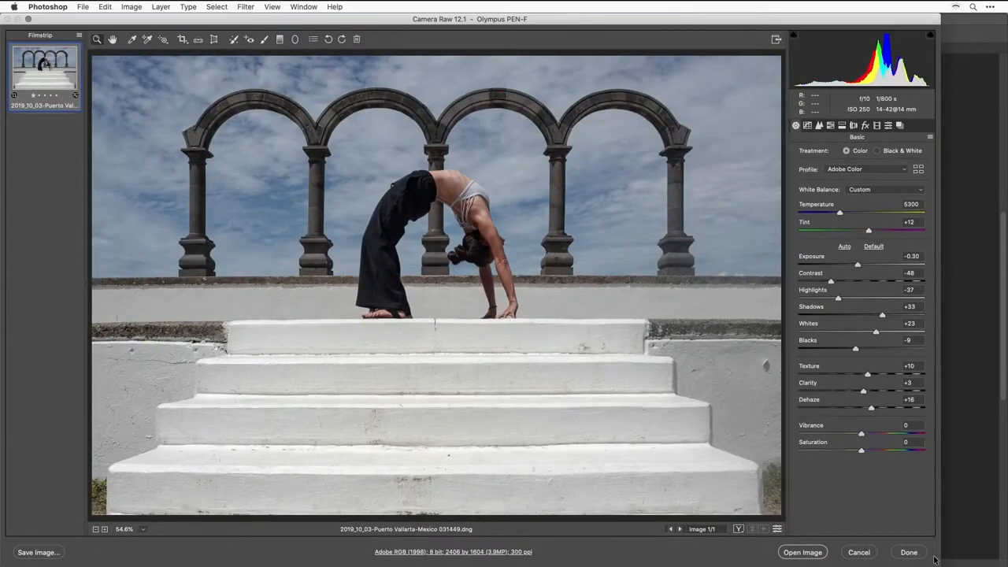
key("shift")
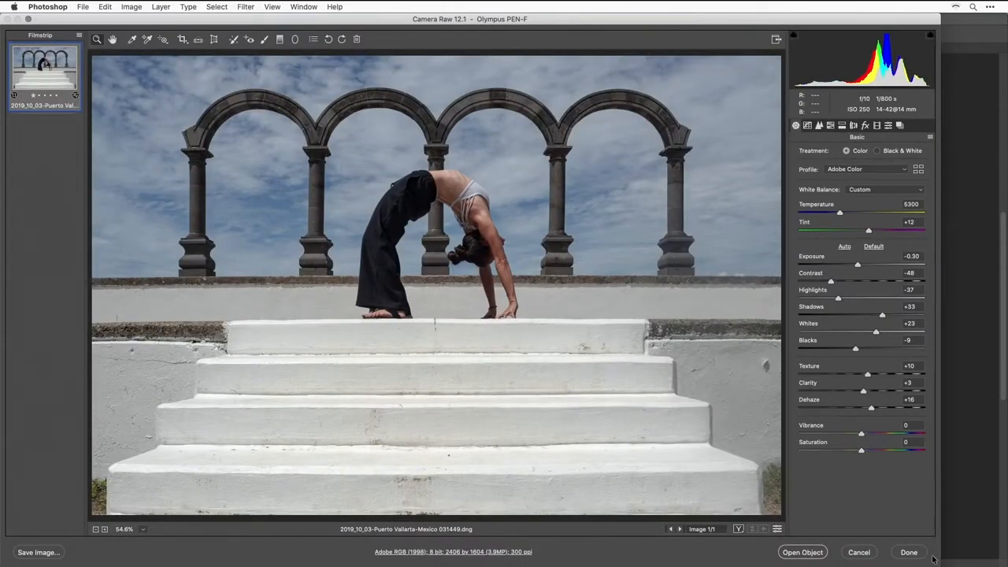
left_click(808, 552, "shift")
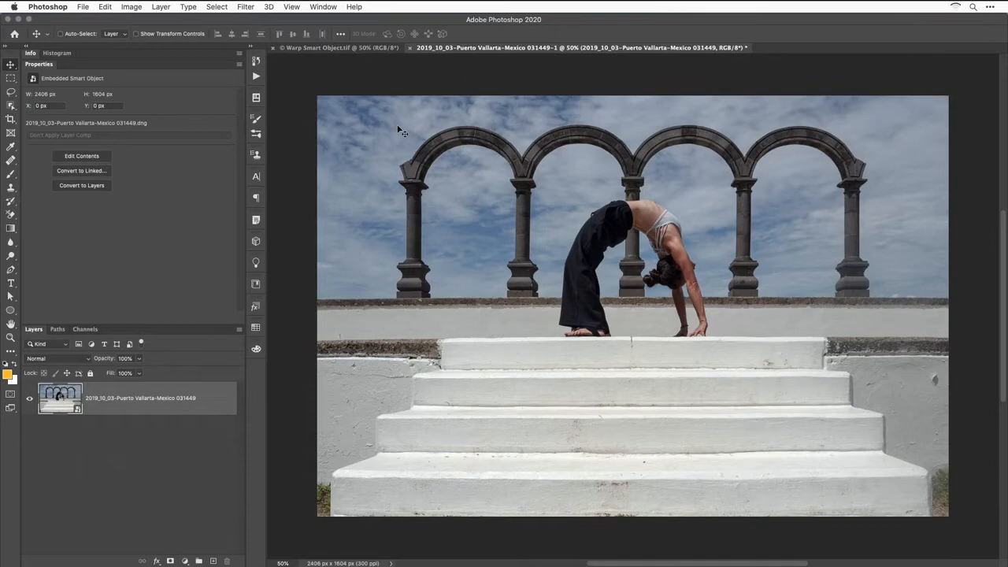
Copy the backbend photo's smart object into Warp Smart Object.tif and move it to X 0 px, Y 50 px.
left_click_drag(401, 133, 692, 315)
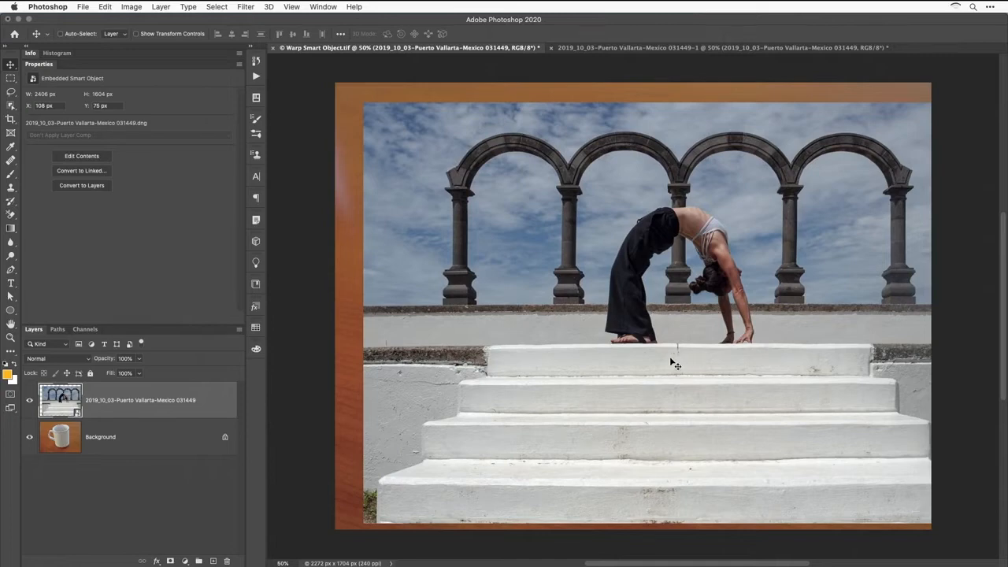
left_click_drag(577, 236, 548, 231)
key("super")
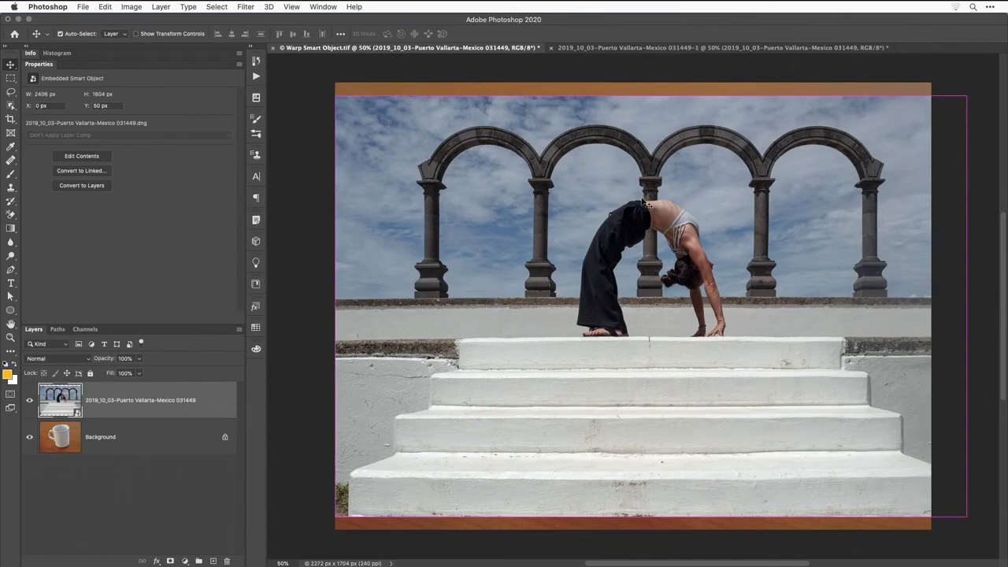
Scale the photo down proportionally to about the mug body's width and place it over the front of the mug.
key("super+t")
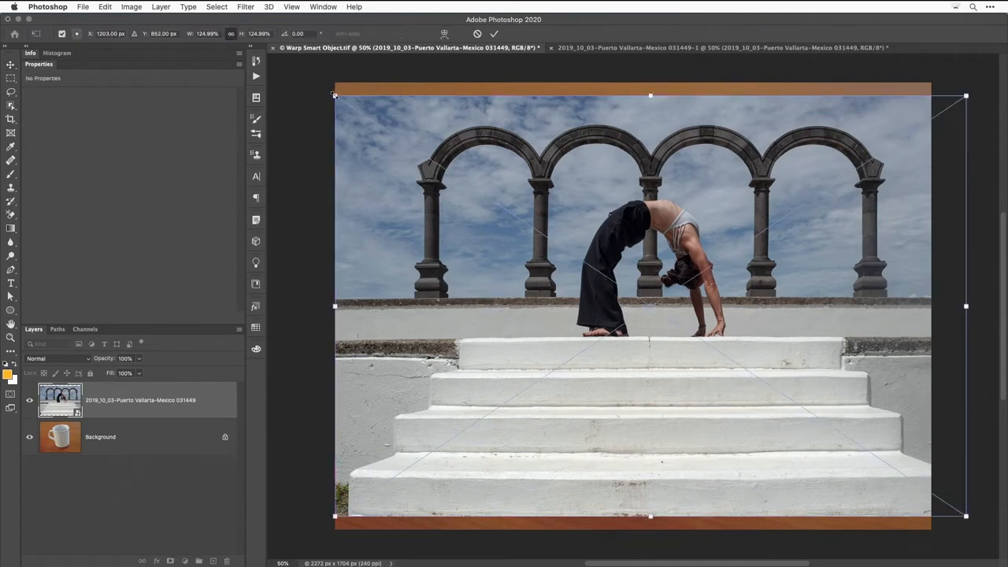
left_click_drag(334, 94, 578, 259)
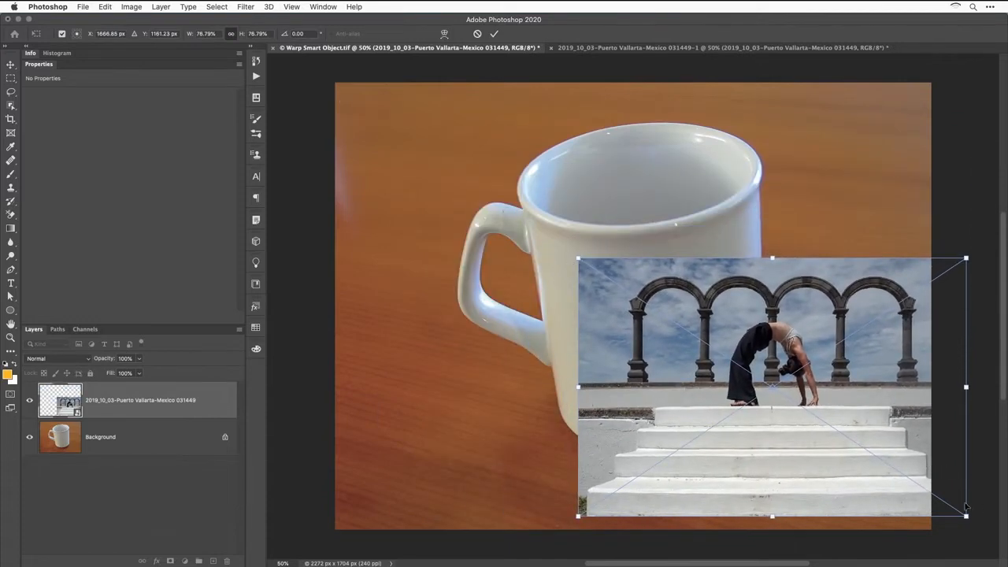
left_click_drag(966, 513, 797, 404)
left_click_drag(707, 292, 673, 287)
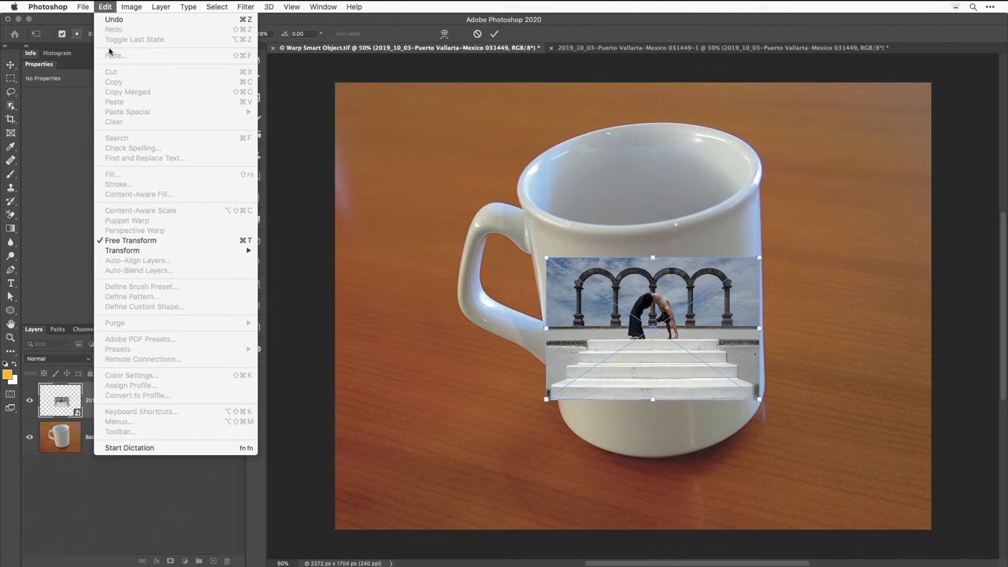
Start a Custom warp on the photo and fit its four corners to the left and right edges of the mug body.
mouse_move(156, 251)
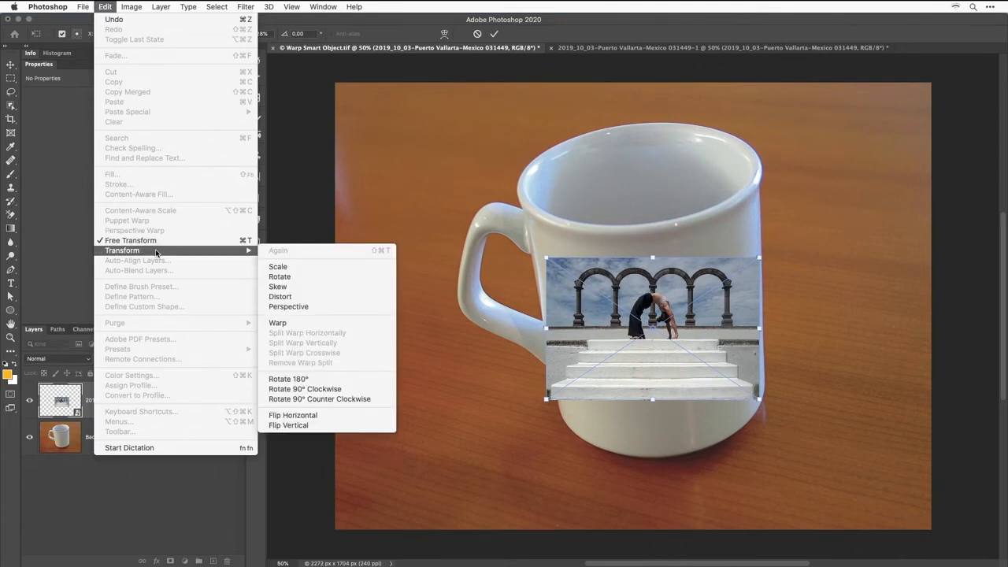
left_click(296, 324)
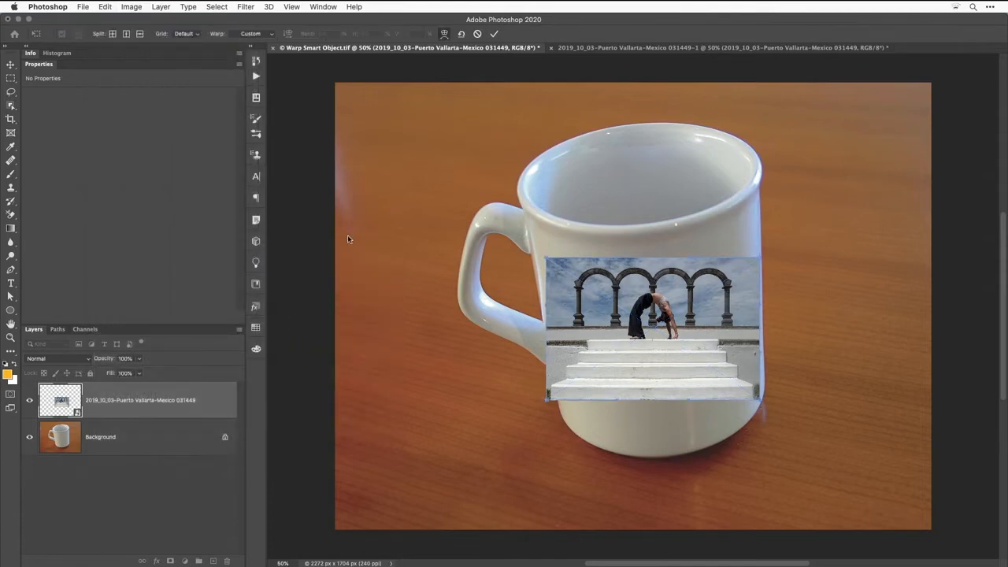
left_click(263, 35)
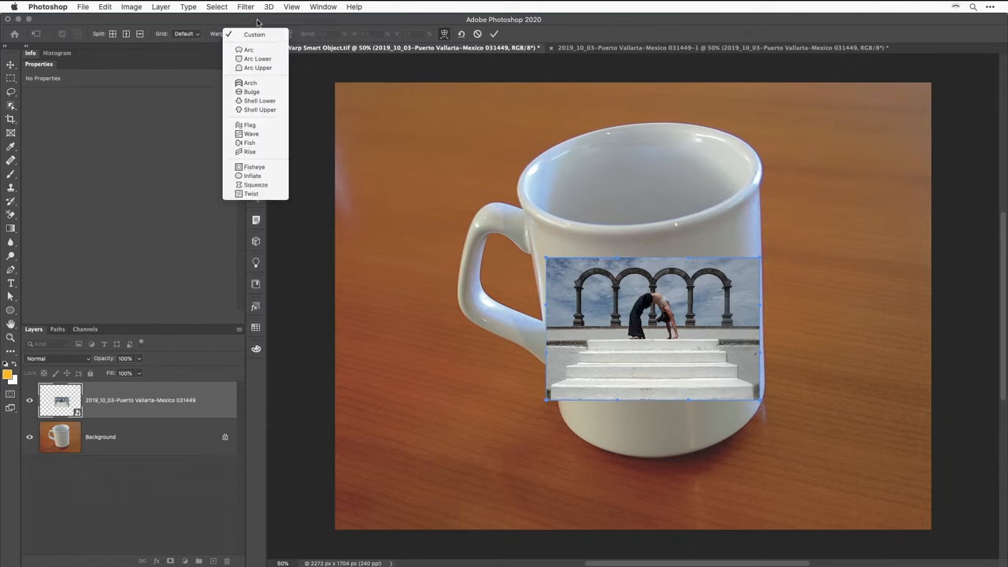
left_click(257, 22)
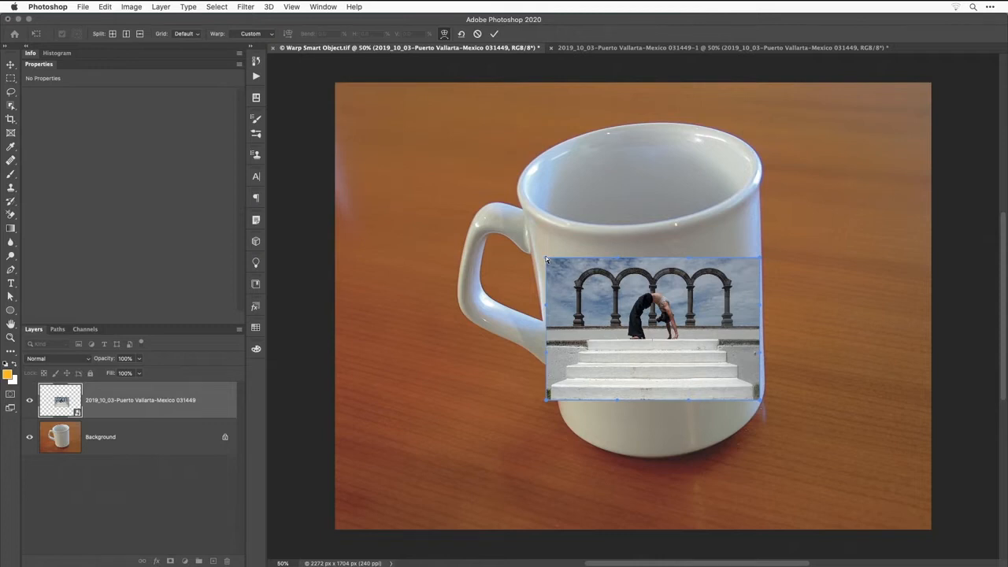
left_click_drag(546, 258, 535, 235)
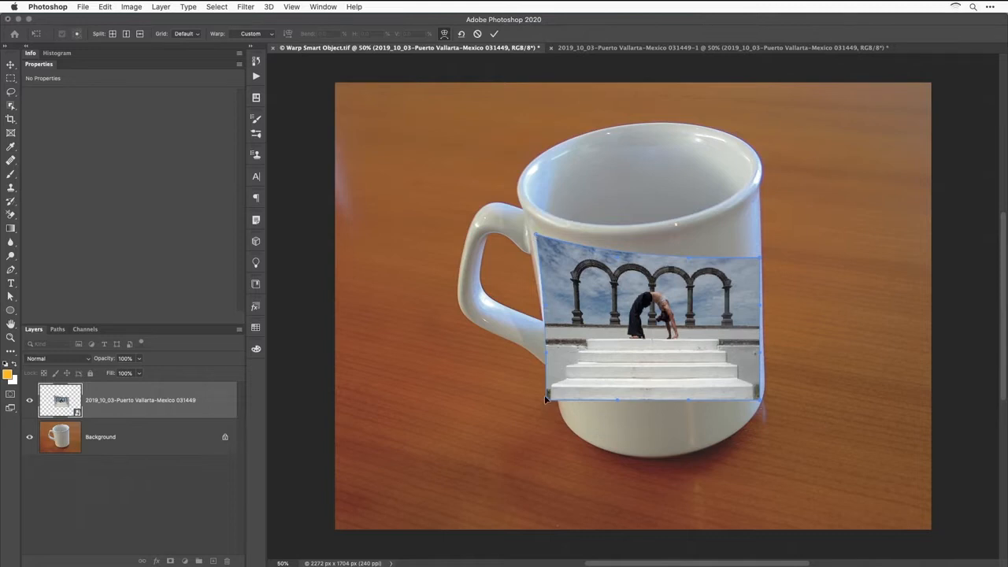
mouse_move(545, 397)
left_mouse_down()
mouse_move(560, 399)
mouse_move(563, 388)
mouse_move(560, 403)
left_mouse_up()
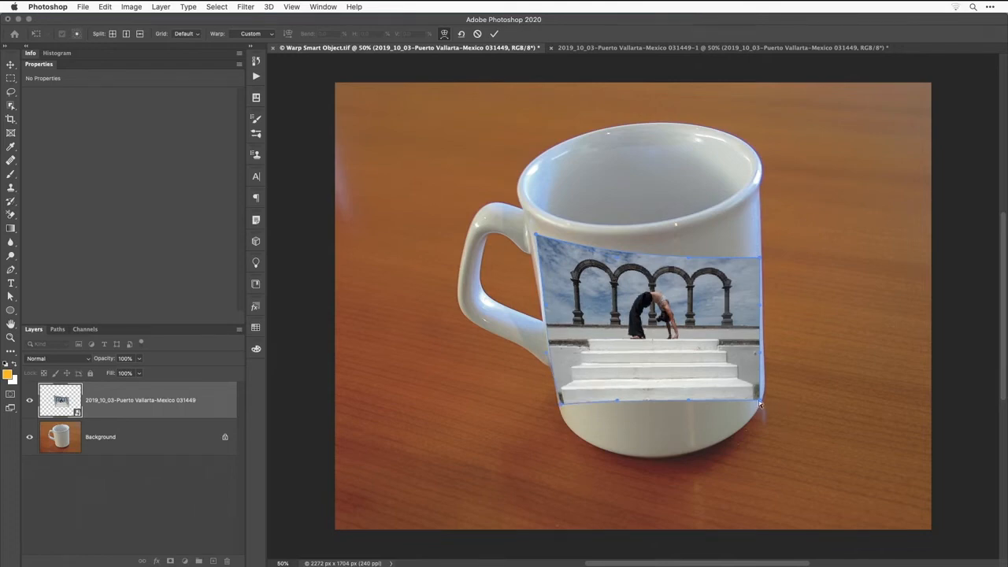
left_click_drag(760, 404, 760, 403)
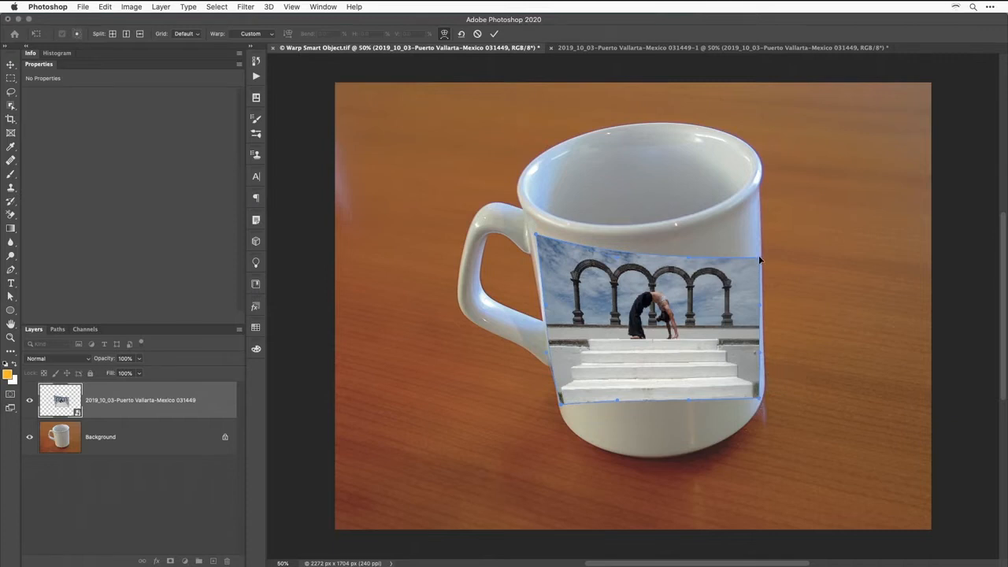
left_click_drag(760, 260, 752, 211)
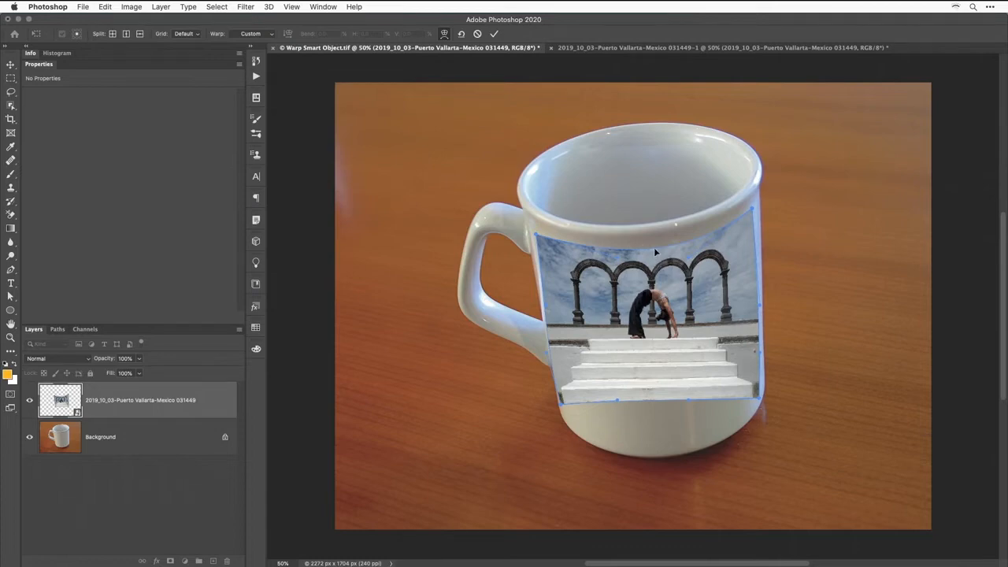
Curve the bottom edge of the warped photo and adjust its corner and handles to follow the mug's rounded base.
mouse_move(655, 250)
left_mouse_down()
mouse_move(654, 236)
mouse_move(657, 265)
mouse_move(656, 249)
left_mouse_up()
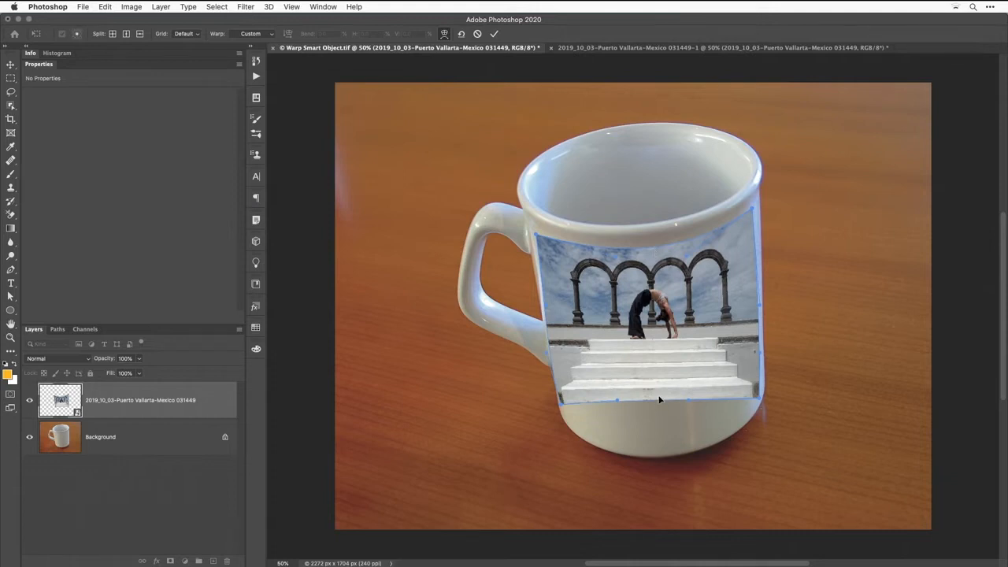
left_click_drag(658, 400, 656, 437)
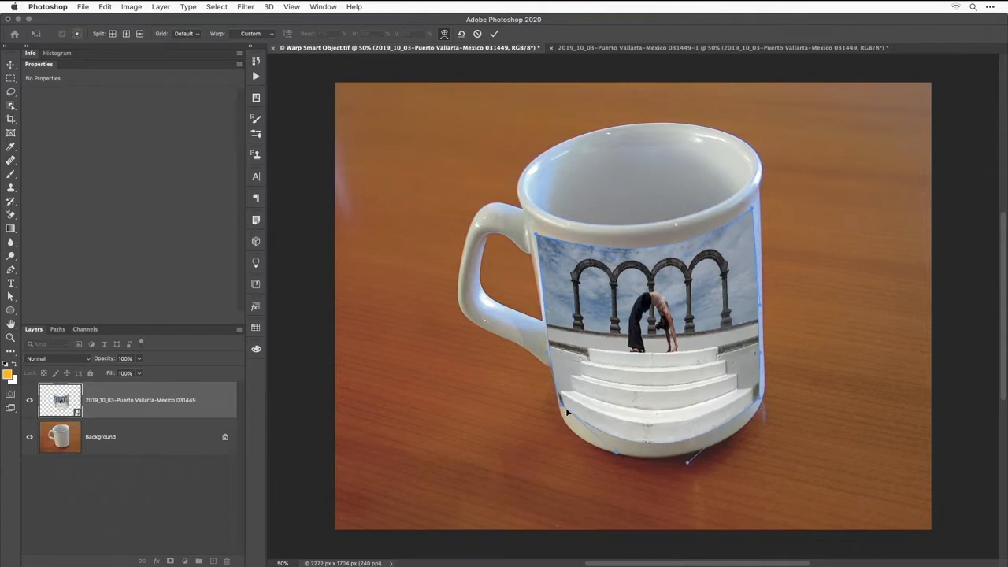
left_click_drag(562, 407, 563, 414)
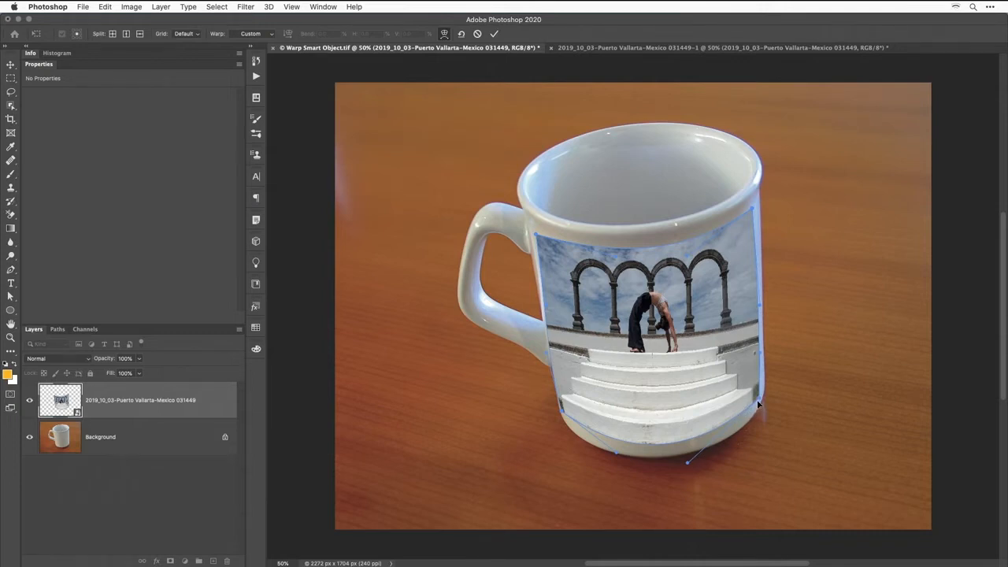
left_click_drag(688, 464, 768, 498)
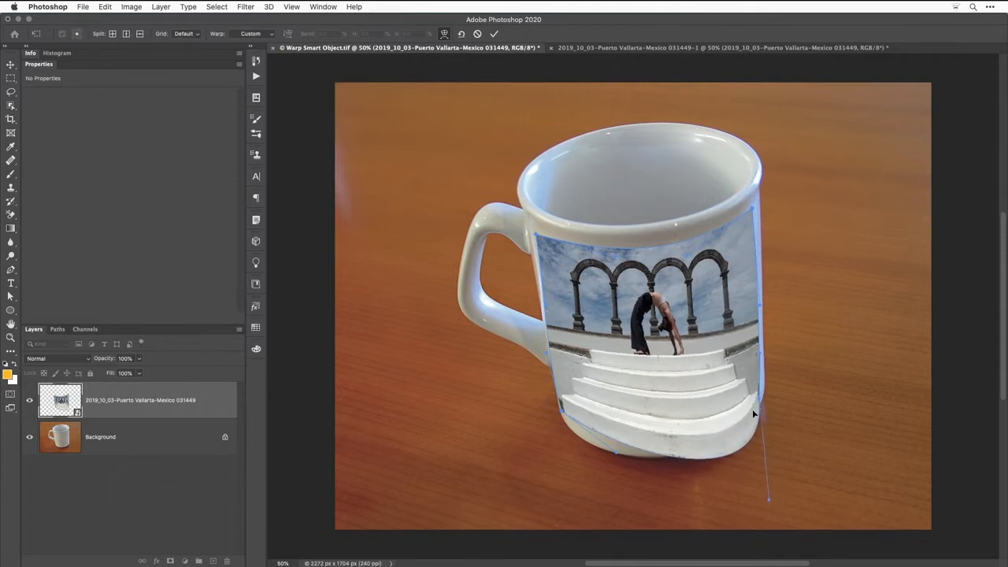
left_click_drag(769, 502, 731, 447)
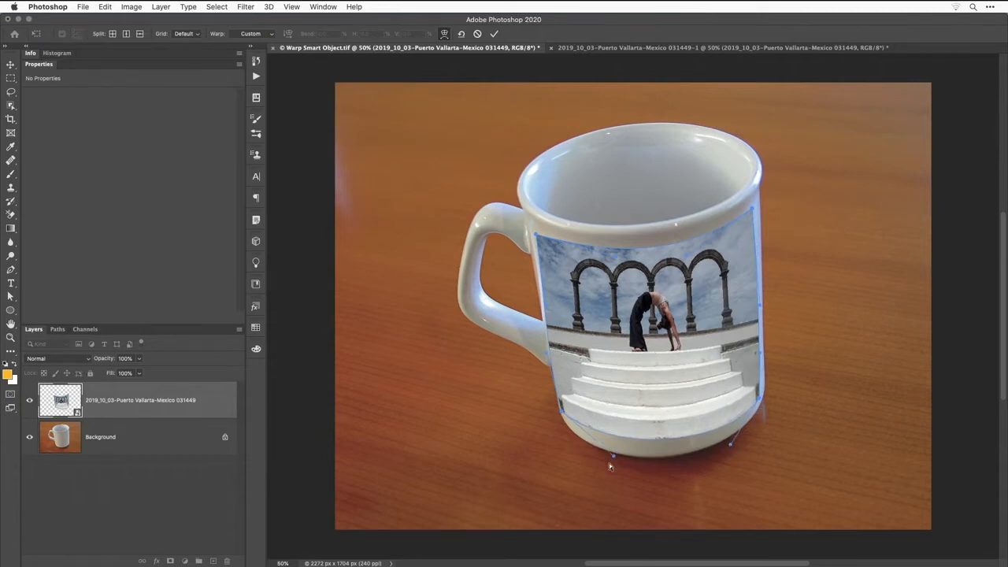
mouse_move(608, 463)
left_mouse_down()
mouse_move(600, 469)
mouse_move(611, 460)
left_mouse_up()
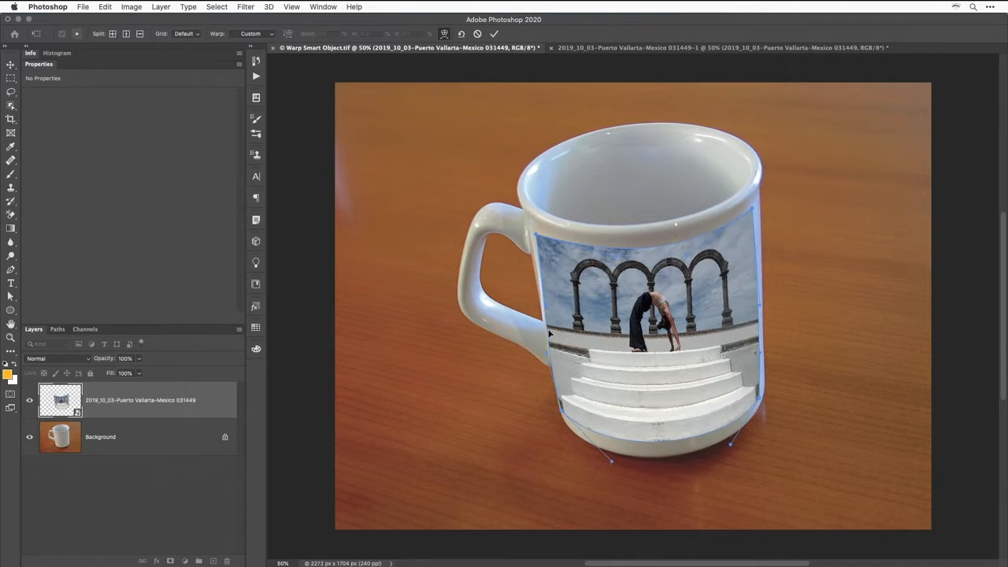
Fine-tune the warp's sides and the photo's interior so the steps and arches follow the mug's curvature, and apply the warp.
mouse_move(549, 334)
left_mouse_down()
mouse_move(559, 333)
mouse_move(550, 327)
left_mouse_up()
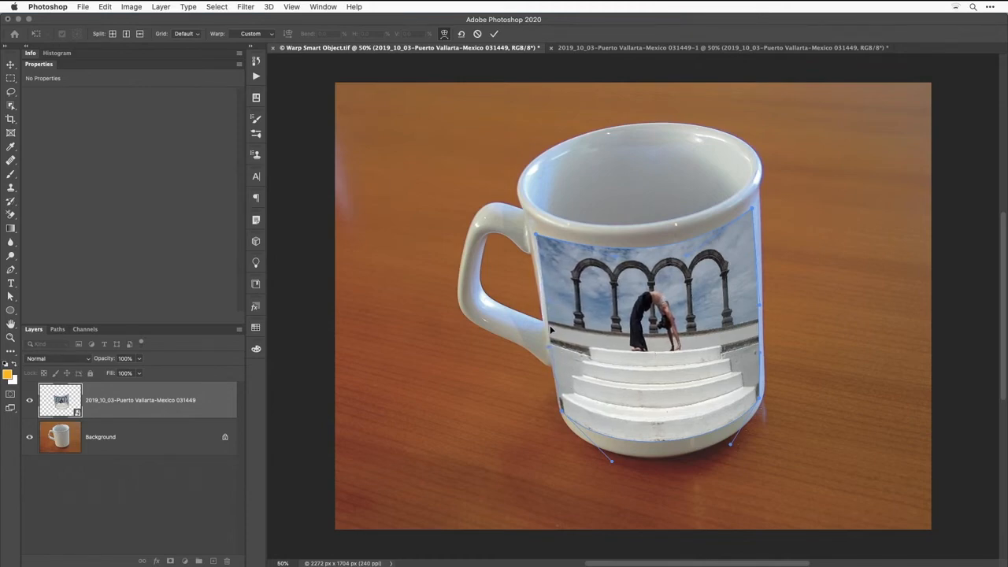
mouse_move(752, 304)
left_mouse_down()
mouse_move(743, 305)
mouse_move(752, 309)
left_mouse_up()
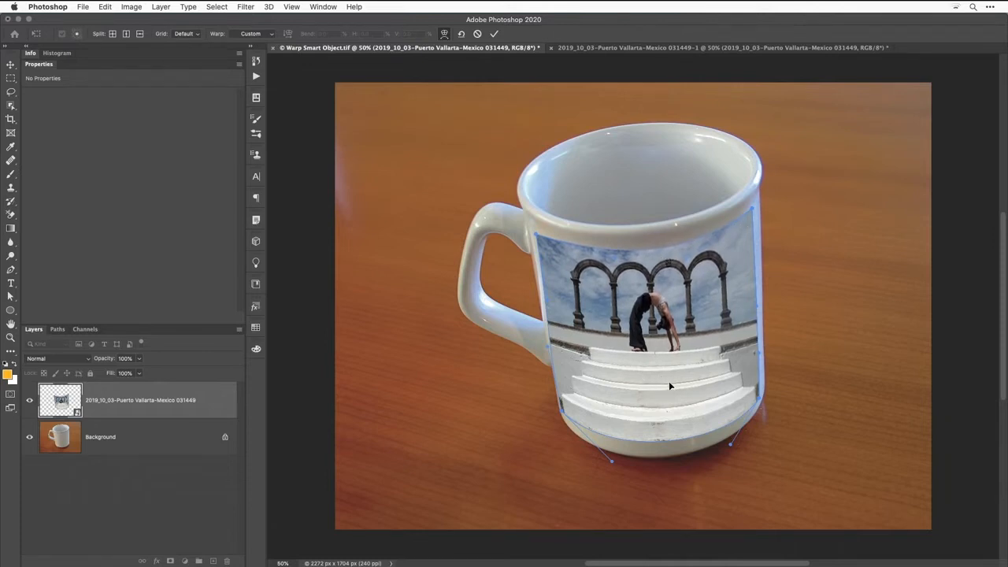
left_click_drag(647, 385, 652, 350)
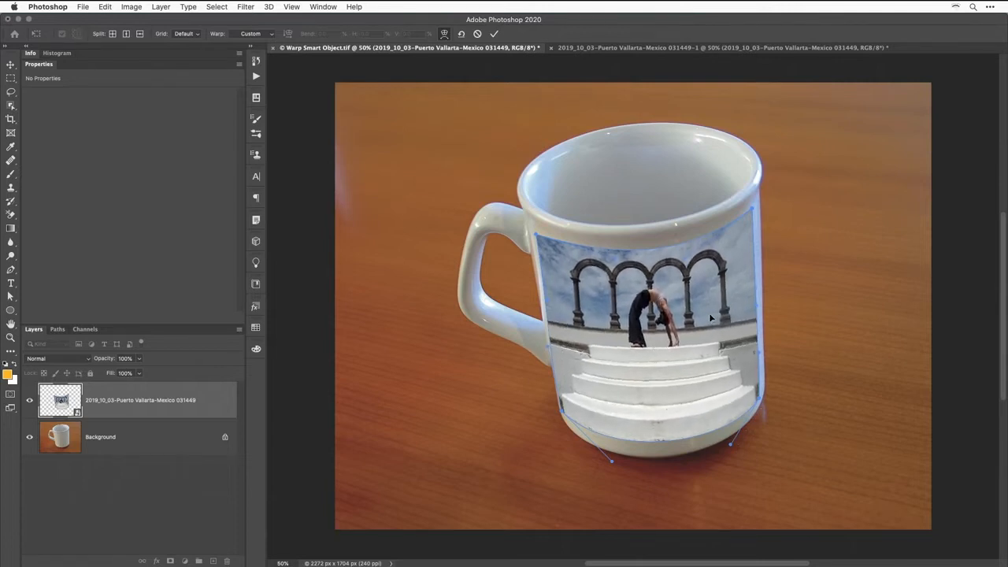
left_click_drag(710, 314, 744, 300)
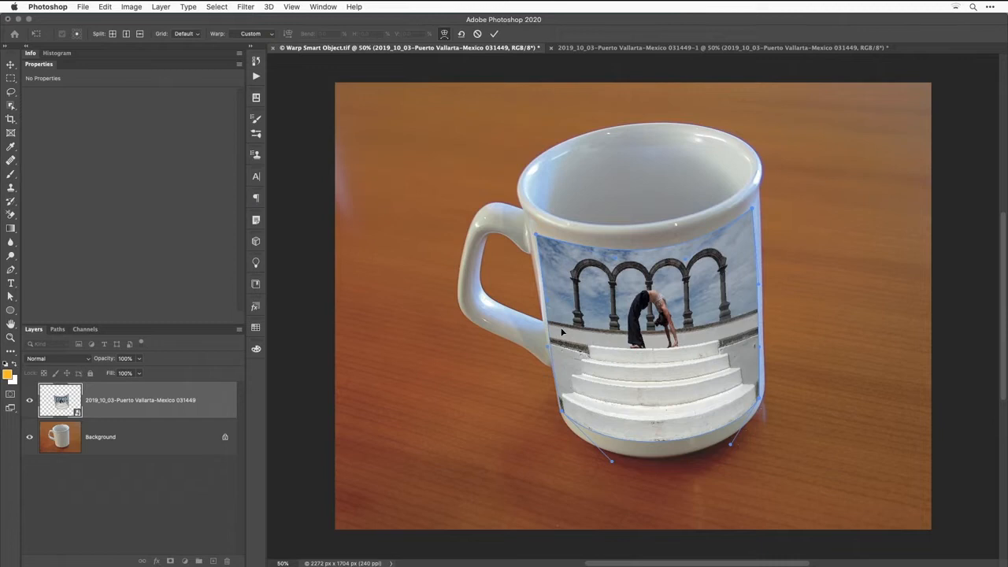
left_click_drag(562, 332, 562, 325)
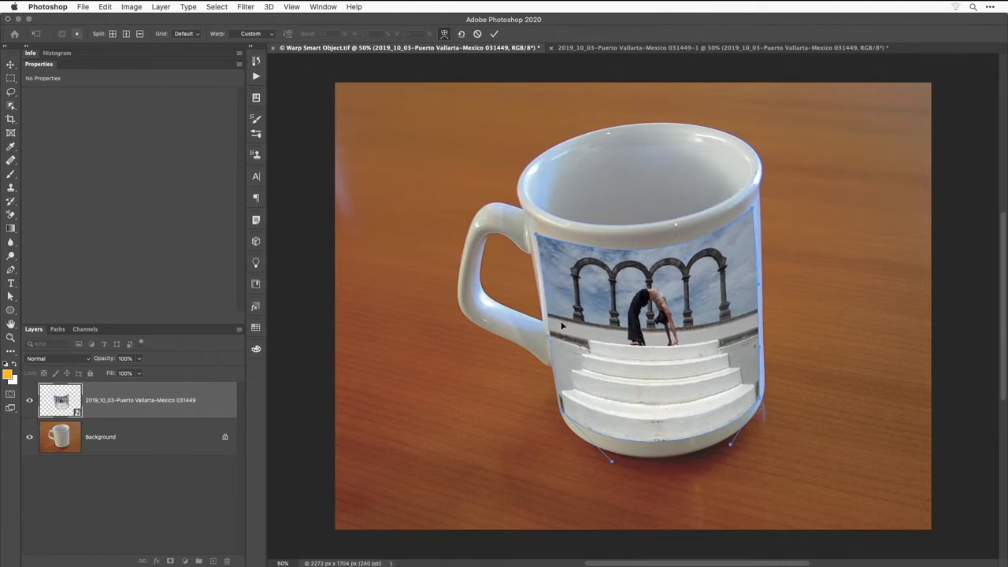
key("Return")
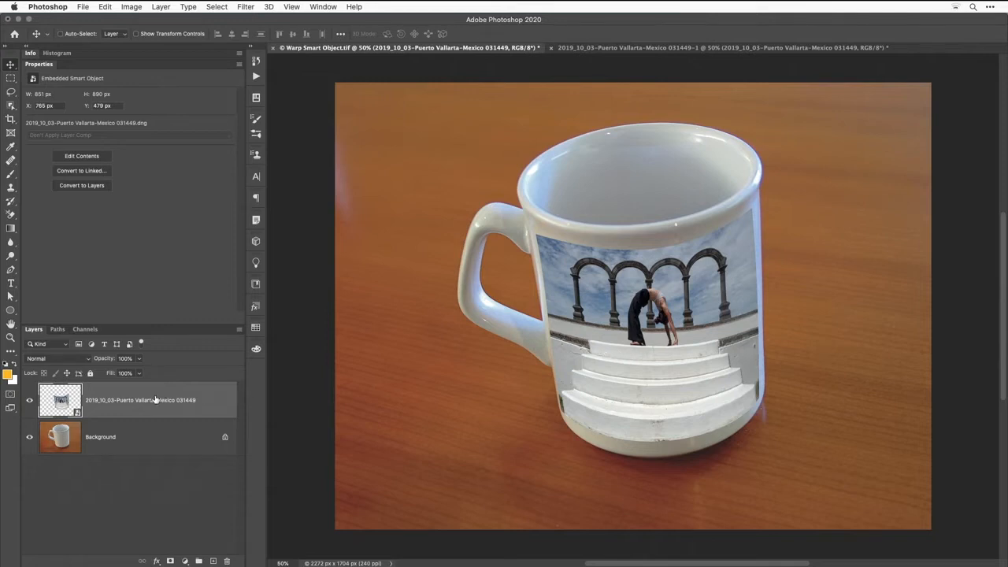
Set the photo layer's blend mode to Multiply and refine the warp's top edge to match the curve of the mug's rim.
left_click(79, 360)
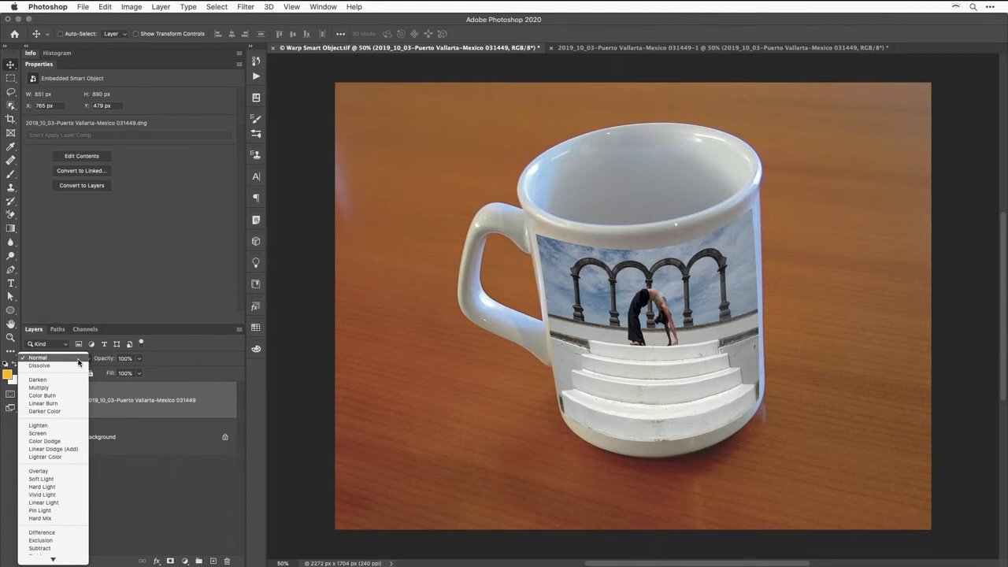
left_click(51, 390)
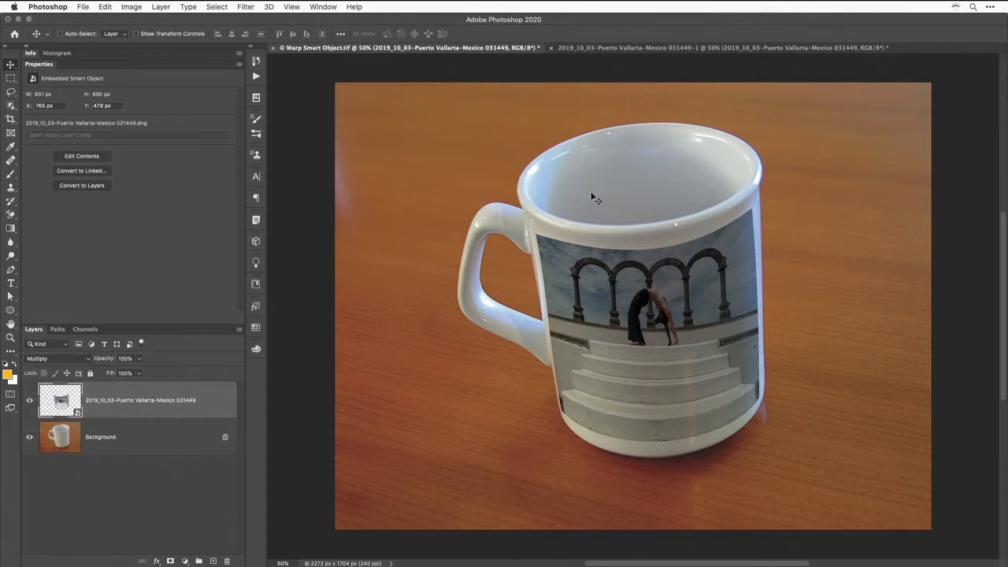
left_click(109, 6)
mouse_move(181, 251)
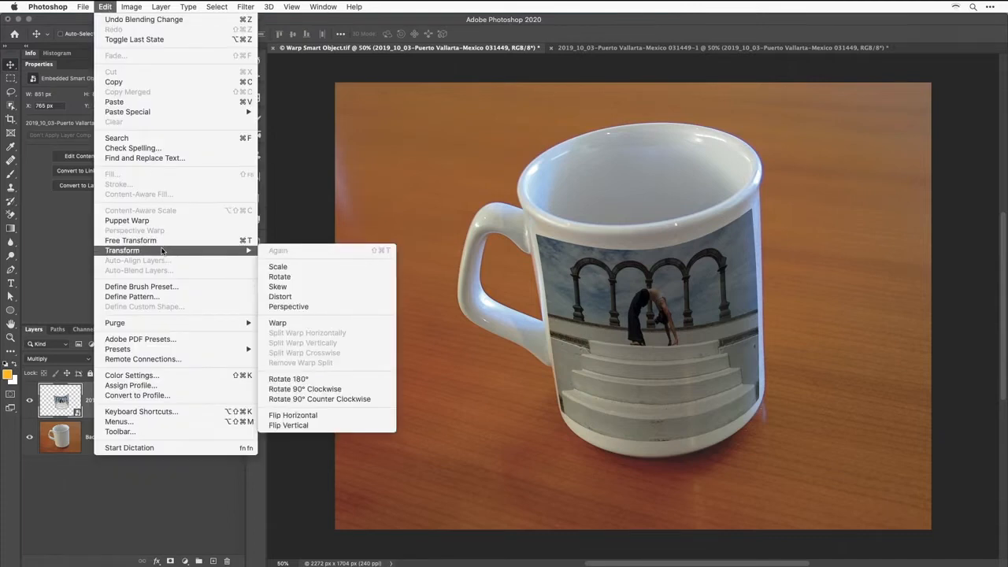
left_click(300, 322)
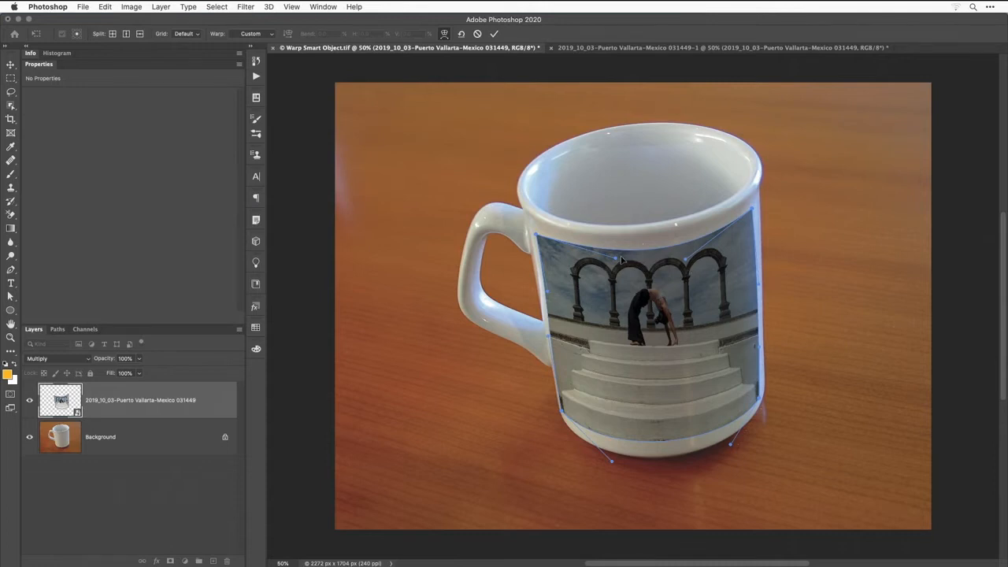
mouse_move(615, 258)
left_mouse_down()
mouse_move(615, 275)
mouse_move(630, 290)
mouse_move(621, 264)
left_mouse_up()
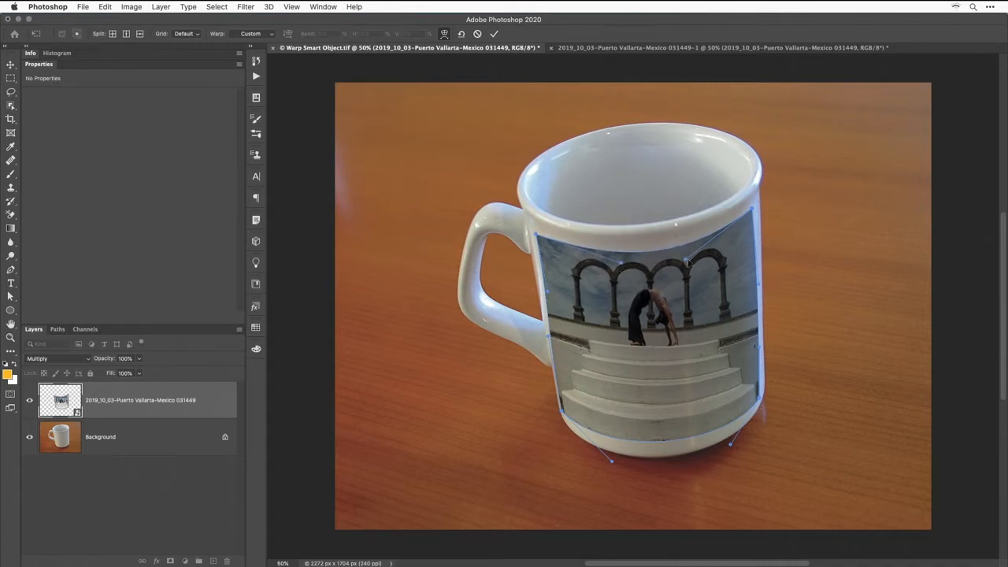
left_click_drag(686, 260, 689, 254)
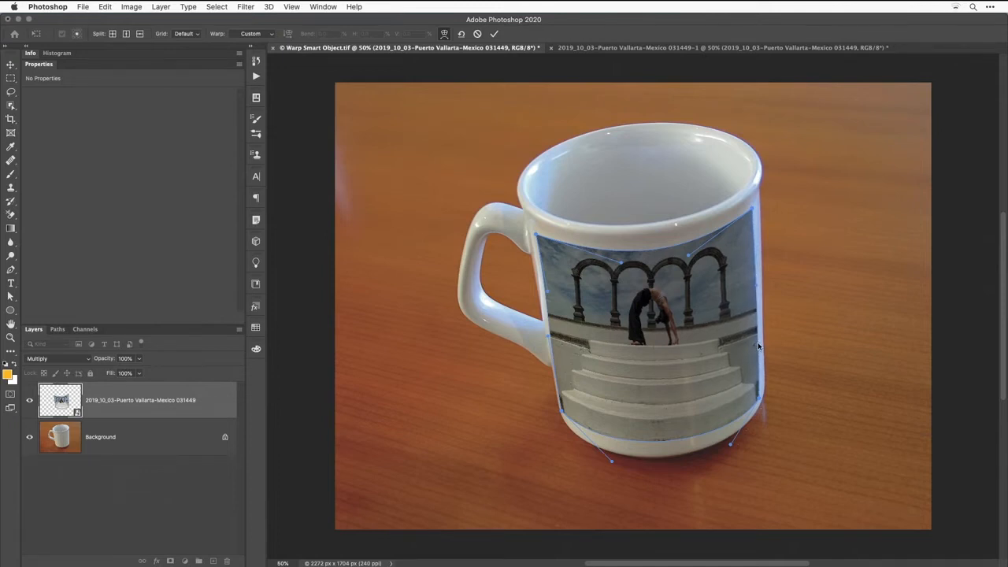
key("Return")
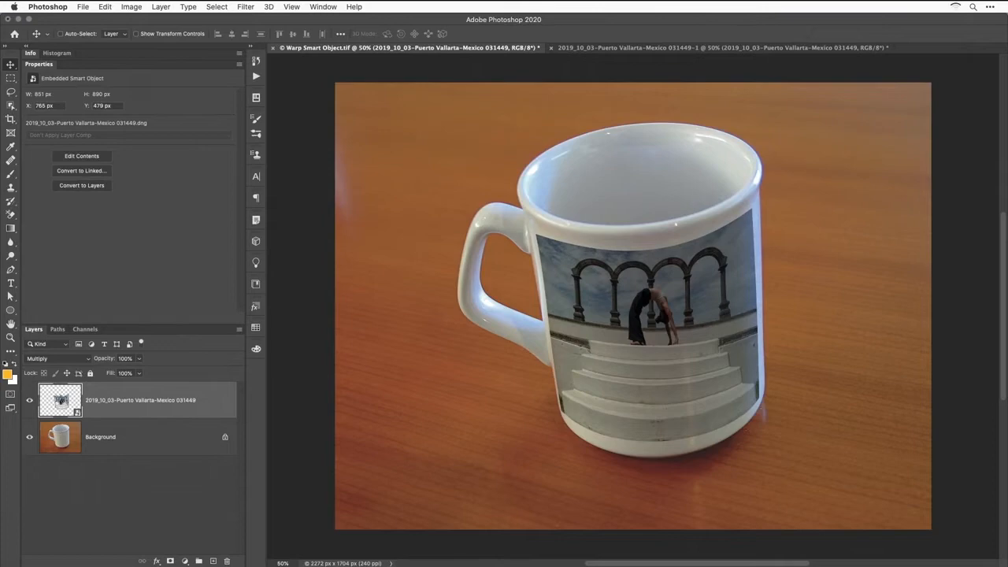
Edit the photo smart object's raw settings in Camera Raw, setting Shadows to +93 and Exposure to +0.15, and apply them.
double_click(60, 402)
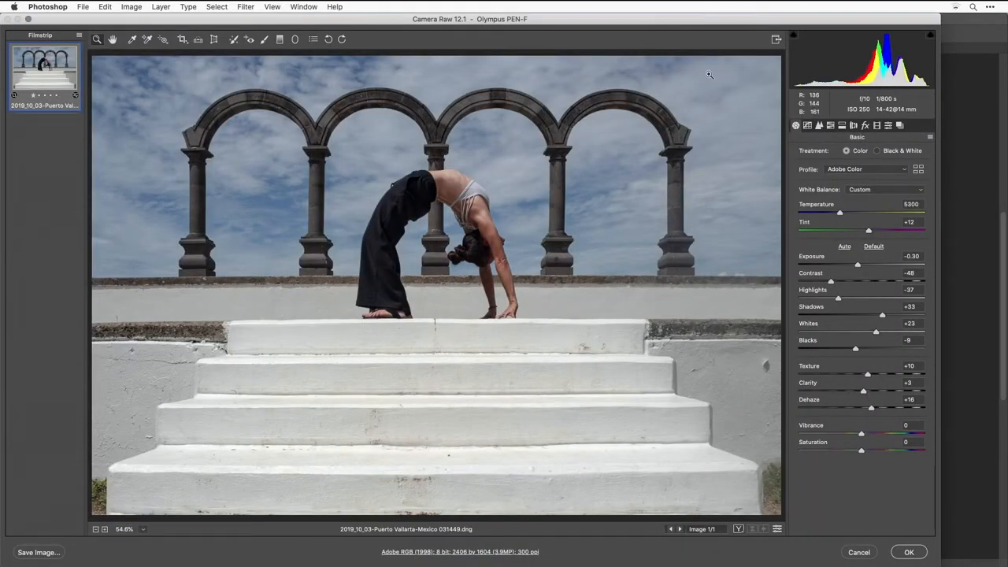
left_click_drag(882, 317, 920, 313)
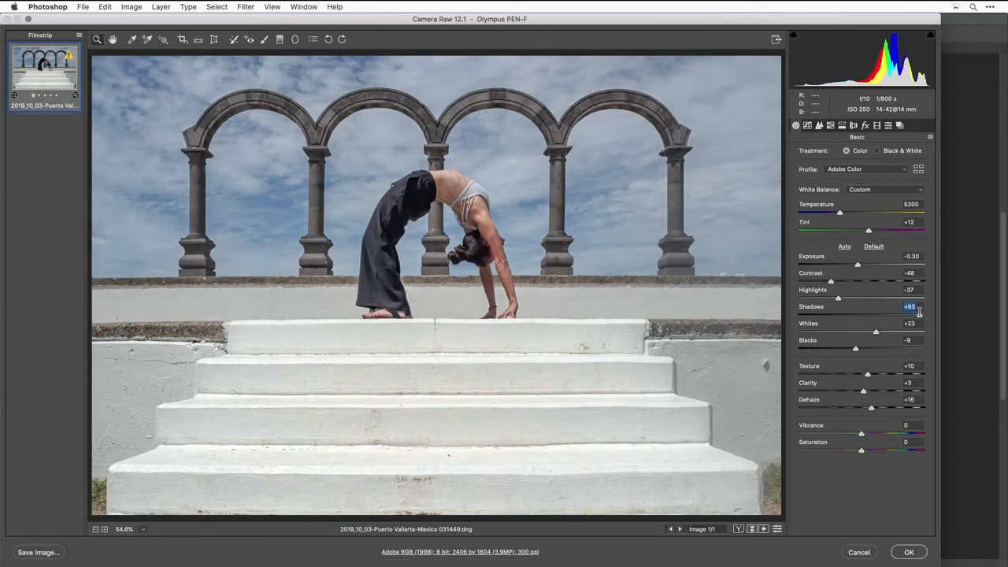
left_click_drag(858, 265, 864, 265)
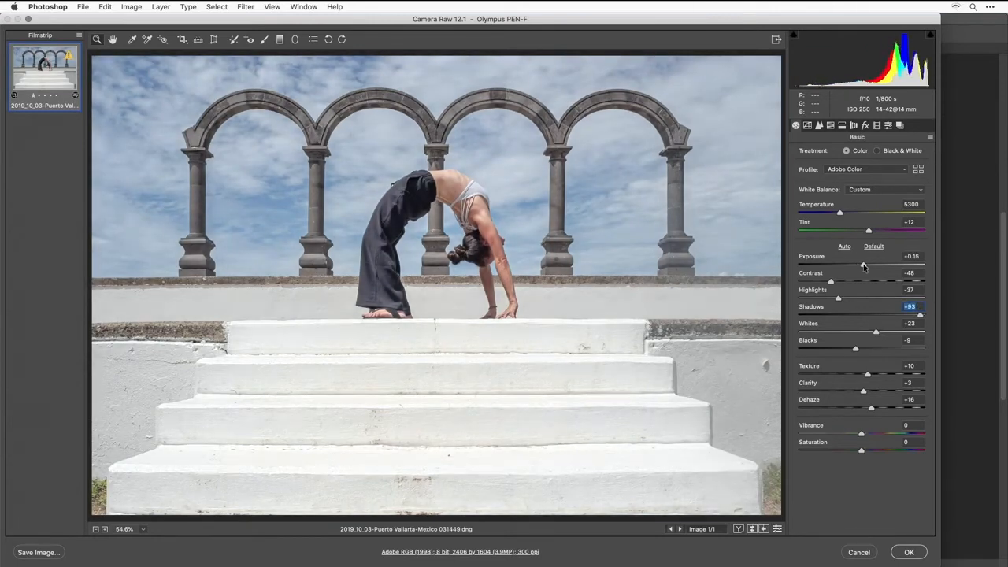
left_click(908, 552)
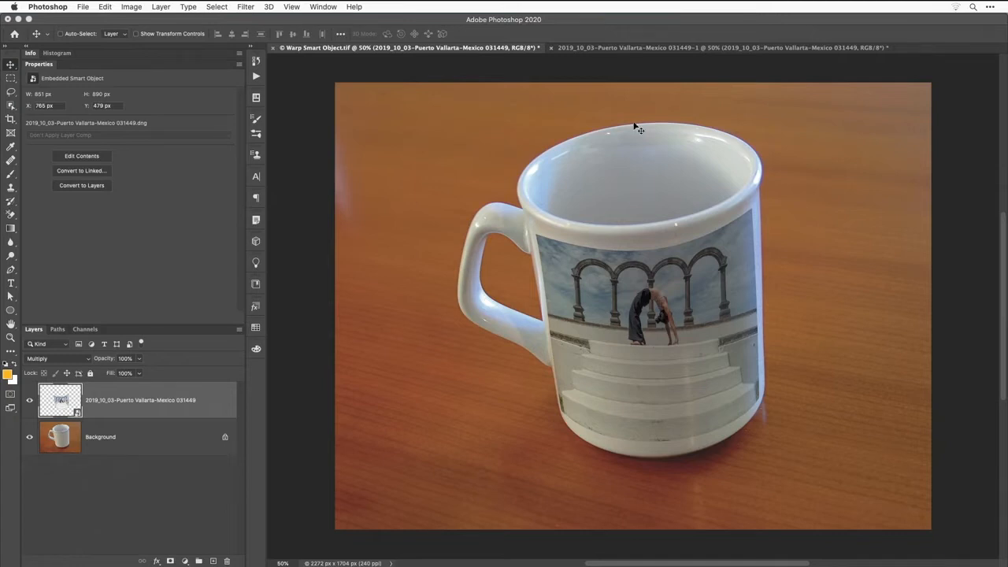
Close the separate 2019_10_03-Puerto Vallarta-Mexico 031449-1 document without saving its changes.
left_click(613, 49)
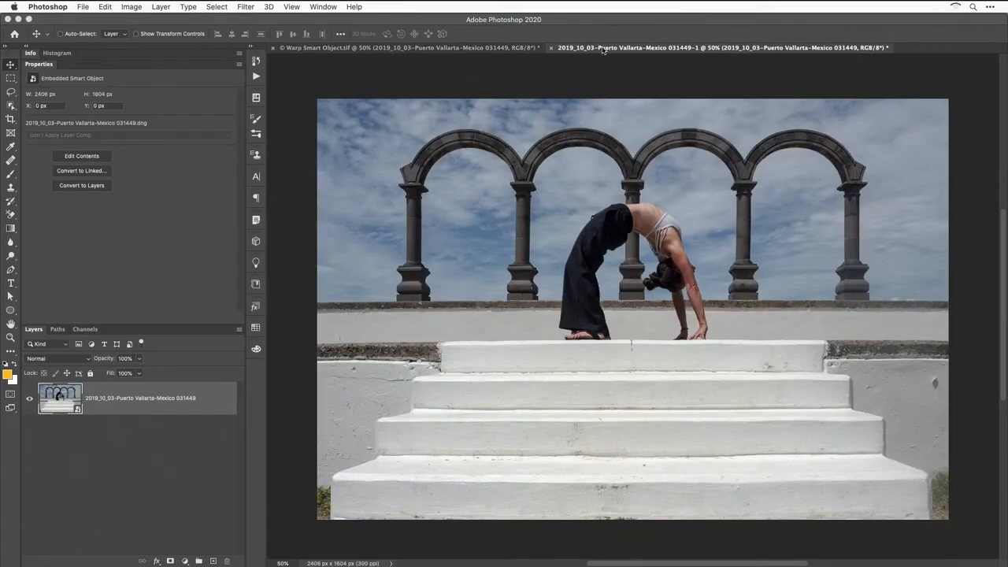
left_click(551, 49)
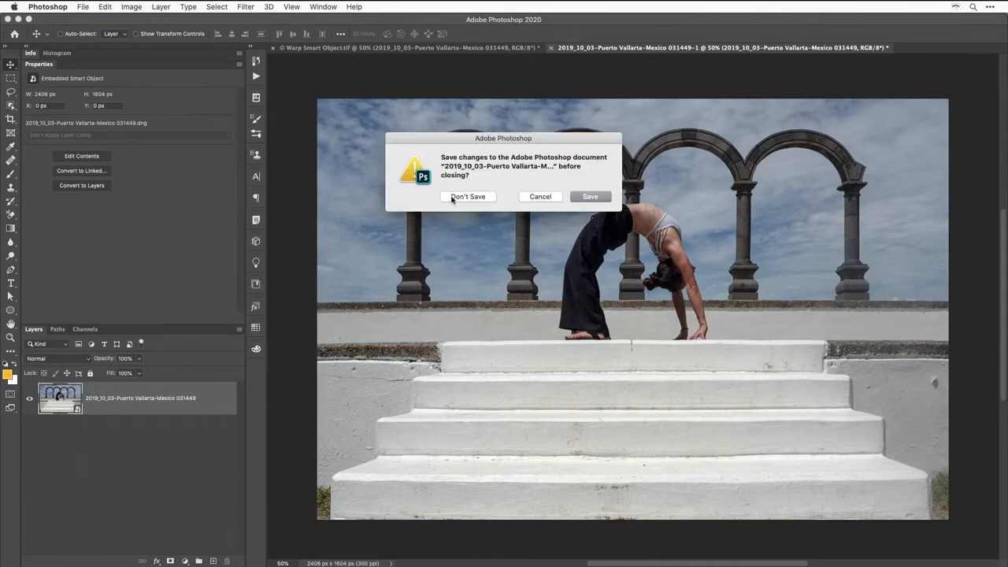
left_click(454, 198)
Switch to Bridge and move the original 2019_10_03-Puerto Vallarta-Mexico 031449.dng file to the Trash.
mouse_move(524, 561)
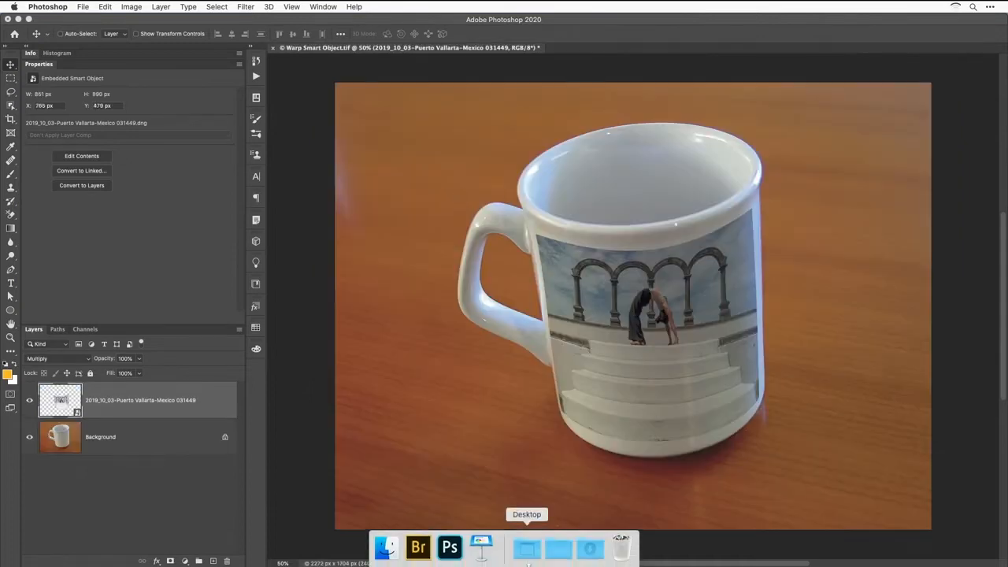
left_click(419, 547)
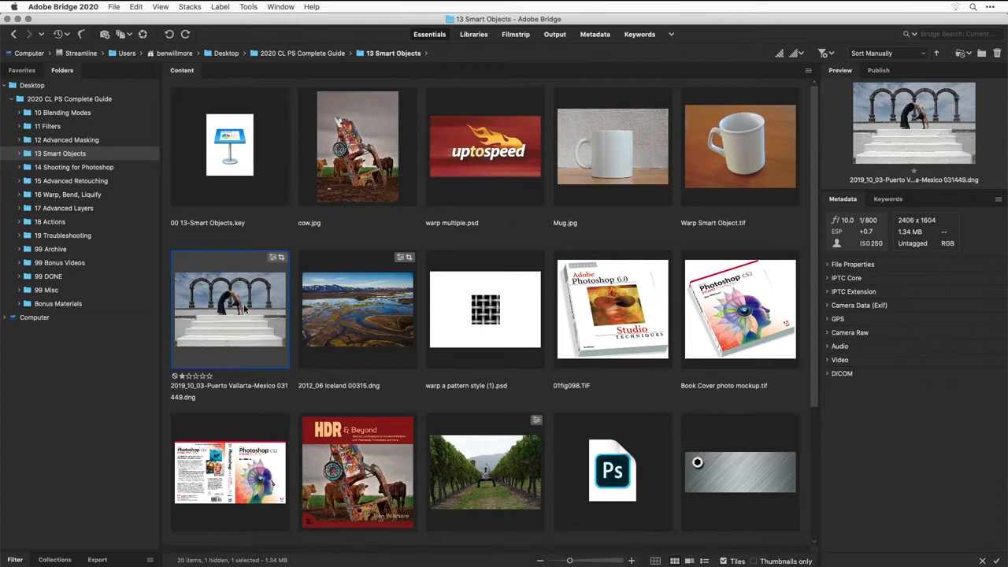
mouse_move(347, 563)
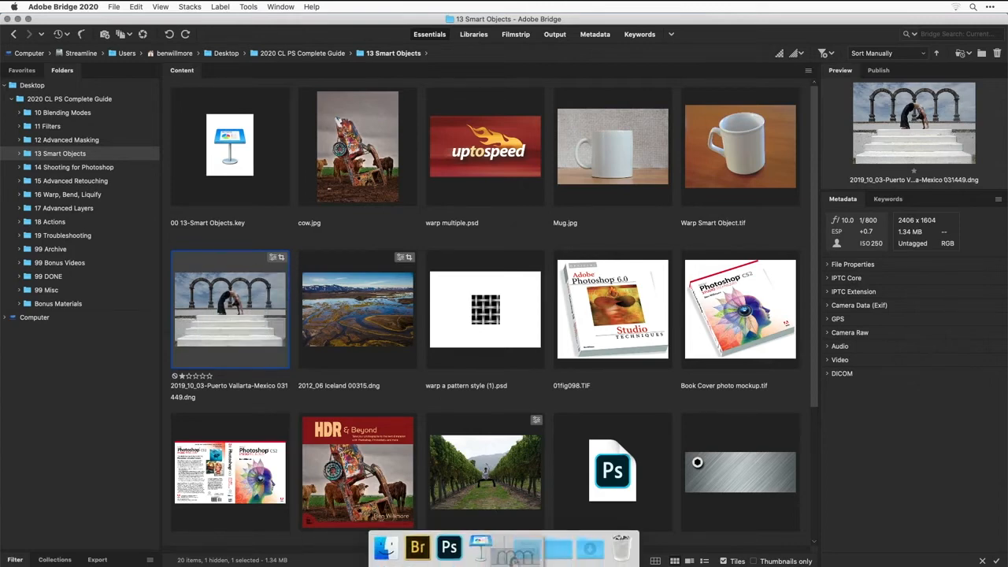
left_click_drag(514, 556, 620, 549)
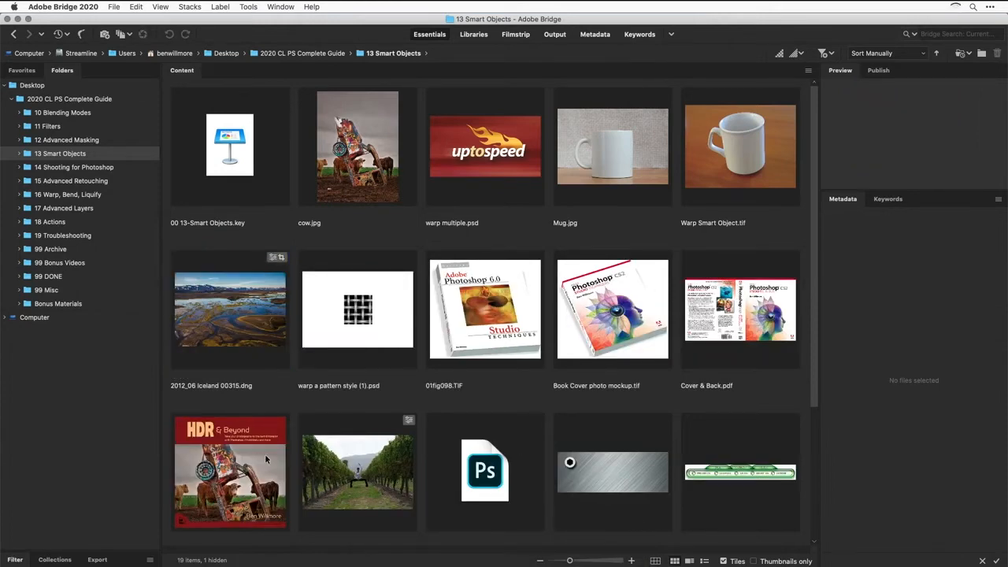
Switch to Photoshop and export the photo smart object's contents to the Desktop as 2019_10_03-Puerto Vallarta-Mexico 031449.dng.
mouse_move(358, 563)
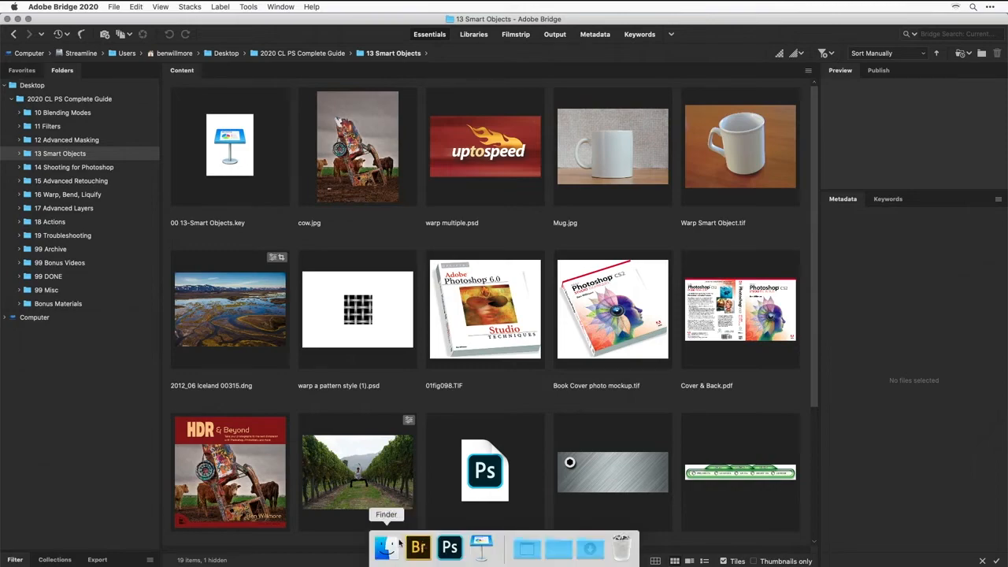
left_click(449, 549)
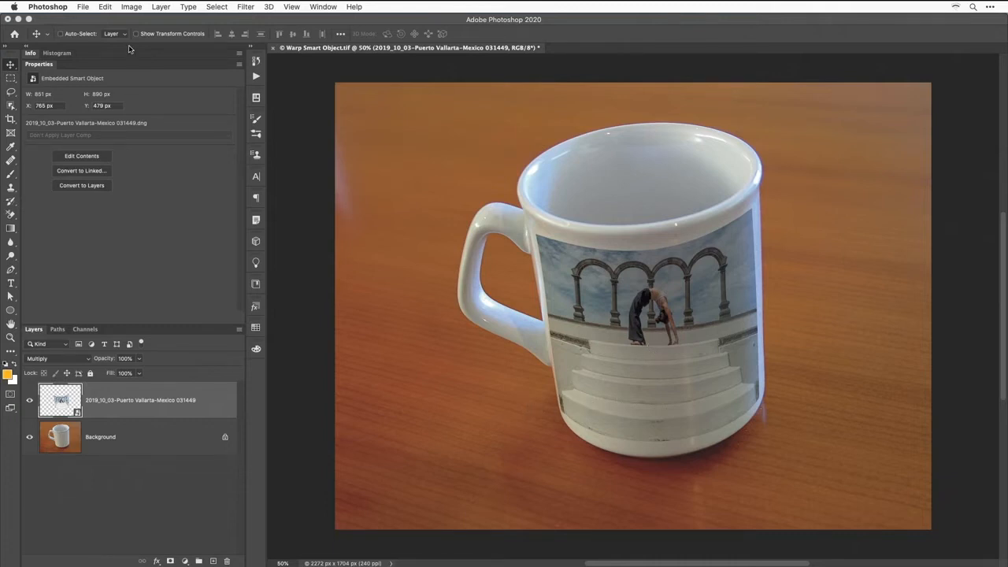
left_click(161, 7)
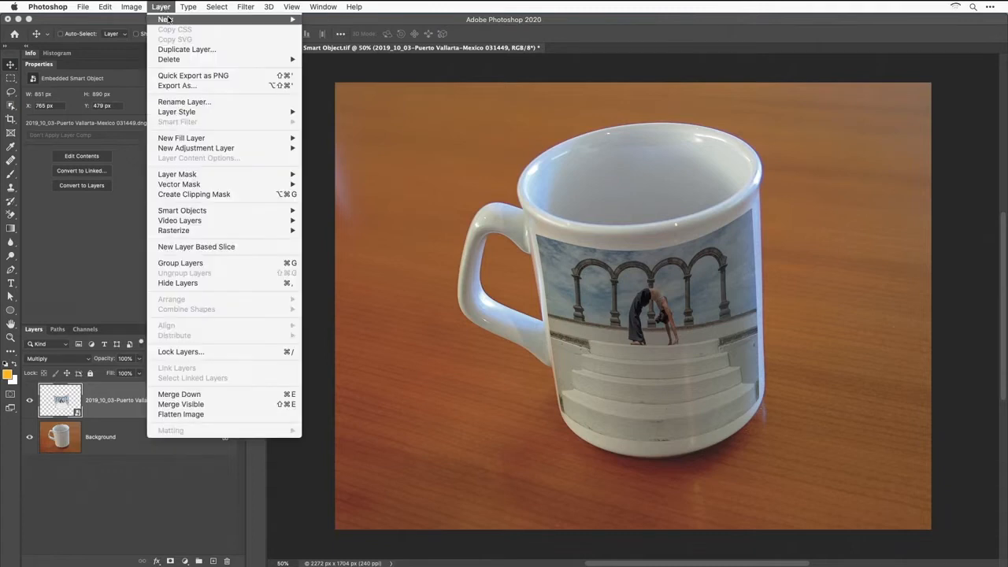
mouse_move(210, 212)
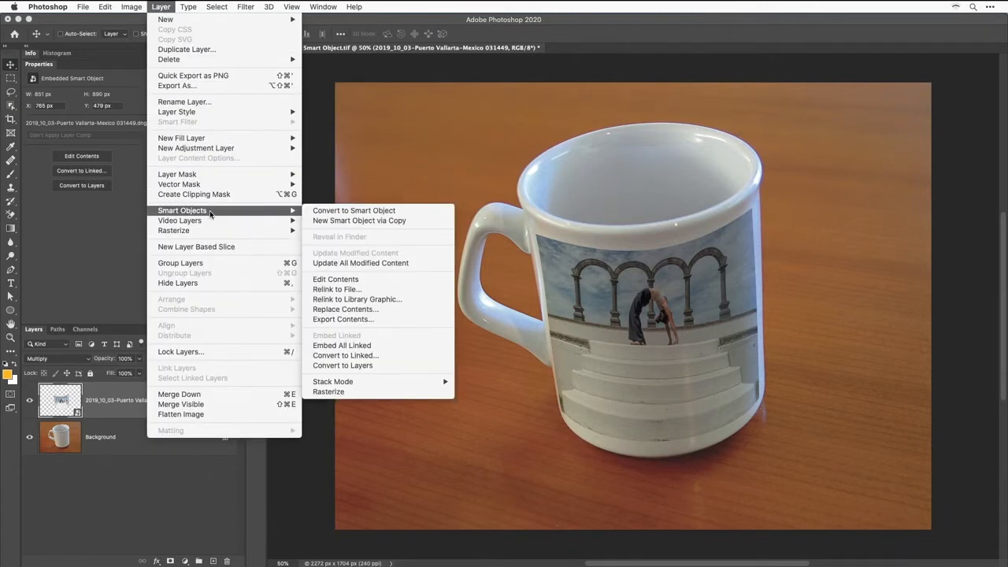
left_click(400, 320)
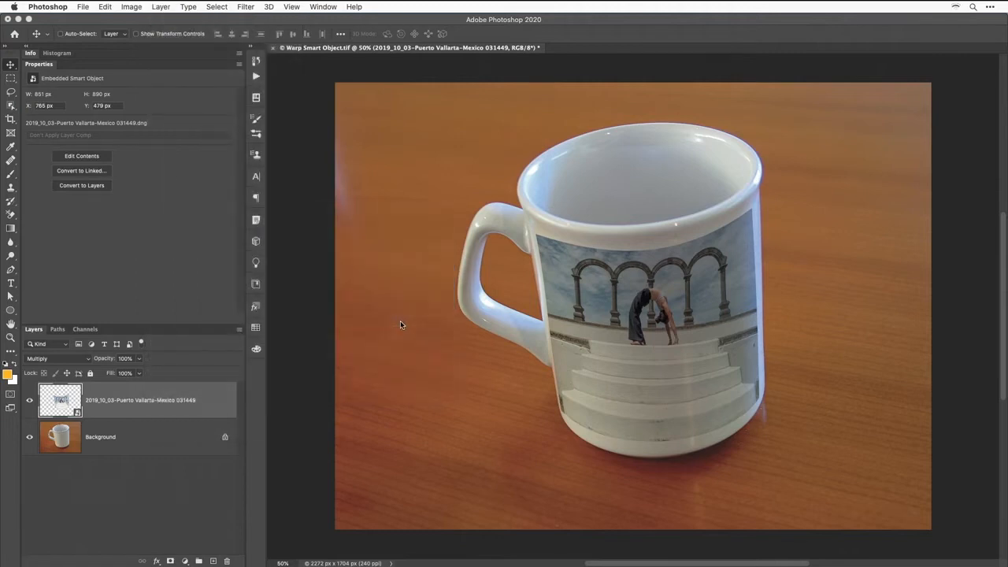
key("super+shift+d")
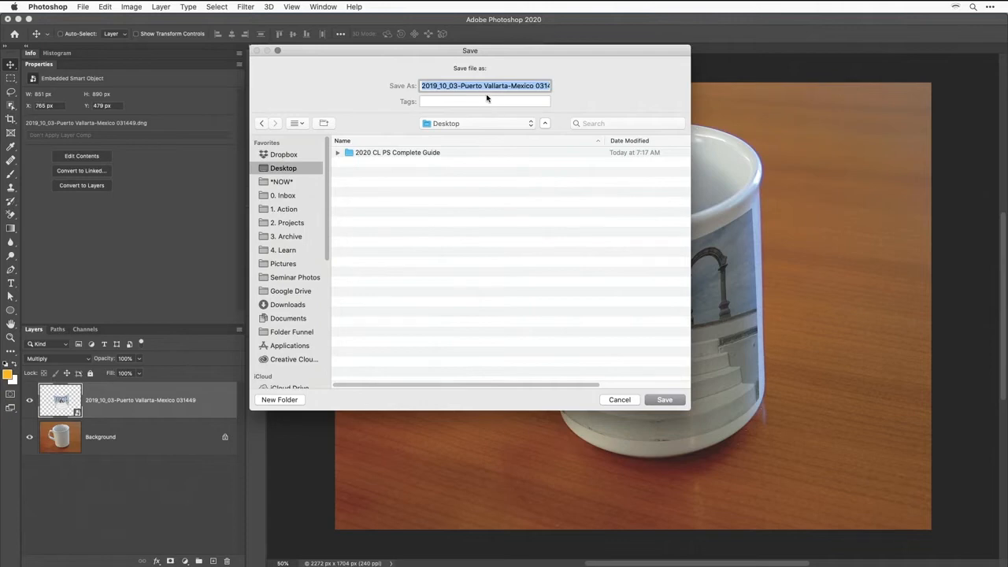
key("Right")
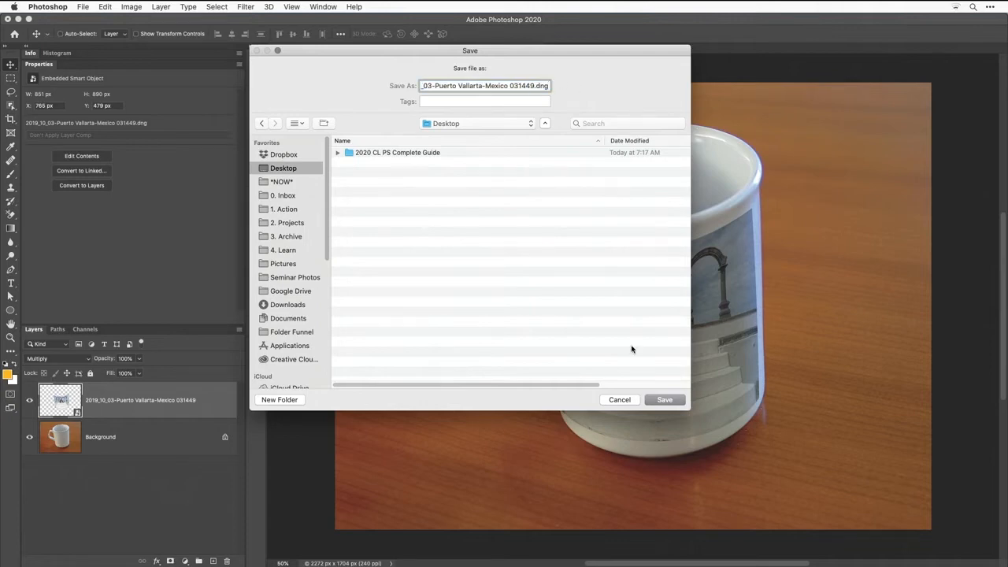
left_click(661, 401)
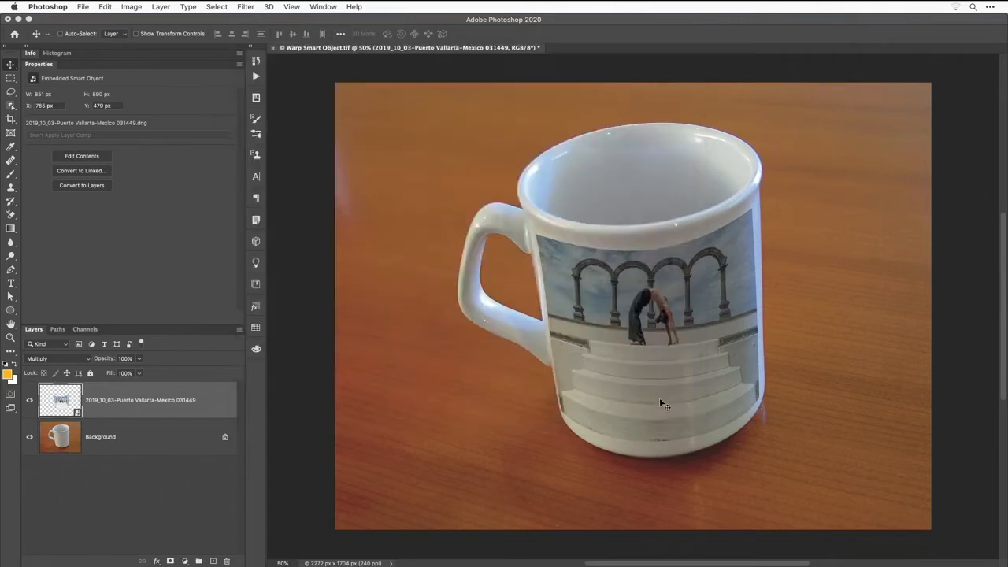
Check the Desktop's contents for the exported DNG file and deselect the photo layer.
mouse_move(590, 564)
left_click(527, 553)
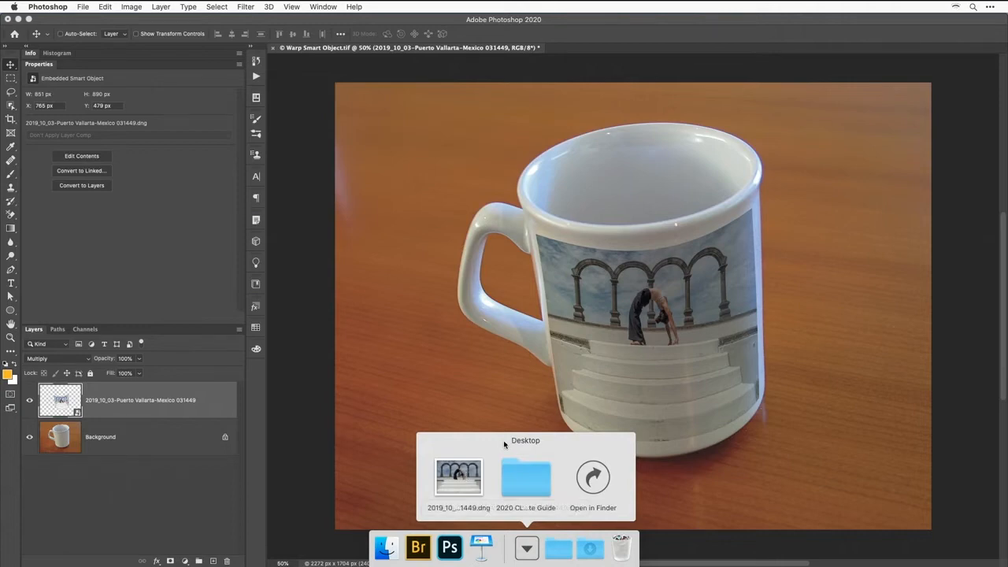
left_click(529, 545)
left_click(186, 498)
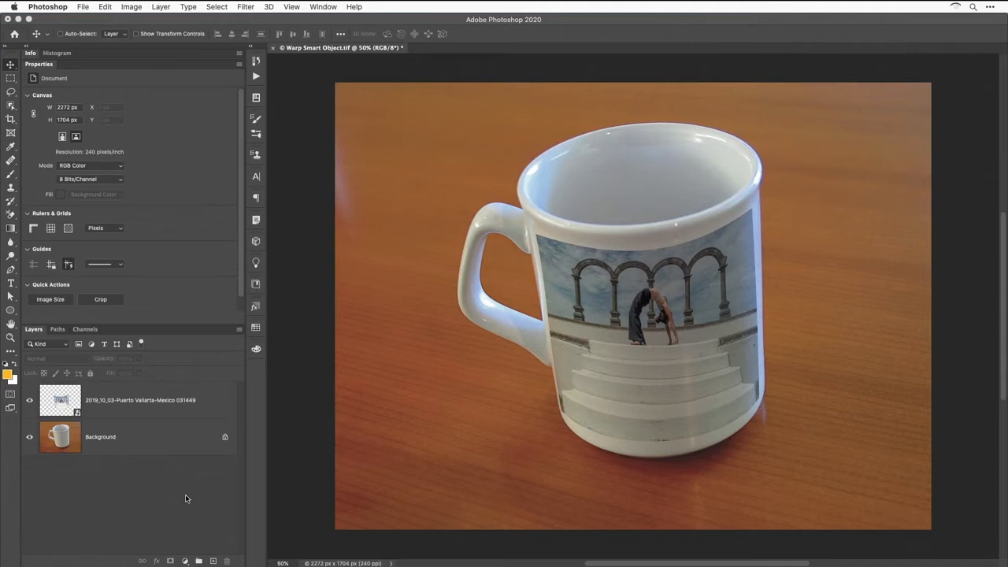
Start replacing the photo smart object's contents and browse to the Desktop's 2020 CL PS Complete Guide folder, subfolder 13 Smart Objects.
left_click(129, 404)
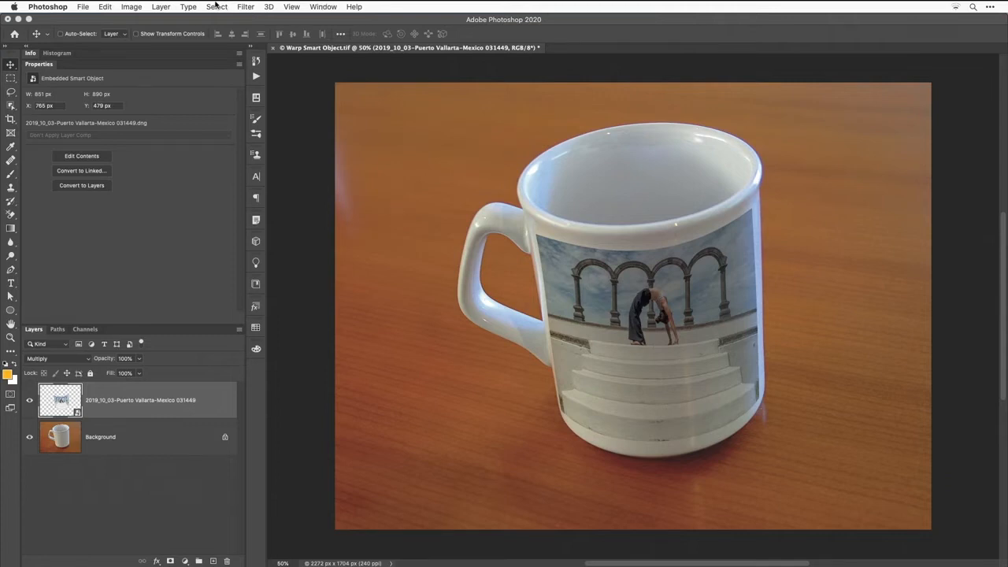
left_click(162, 8)
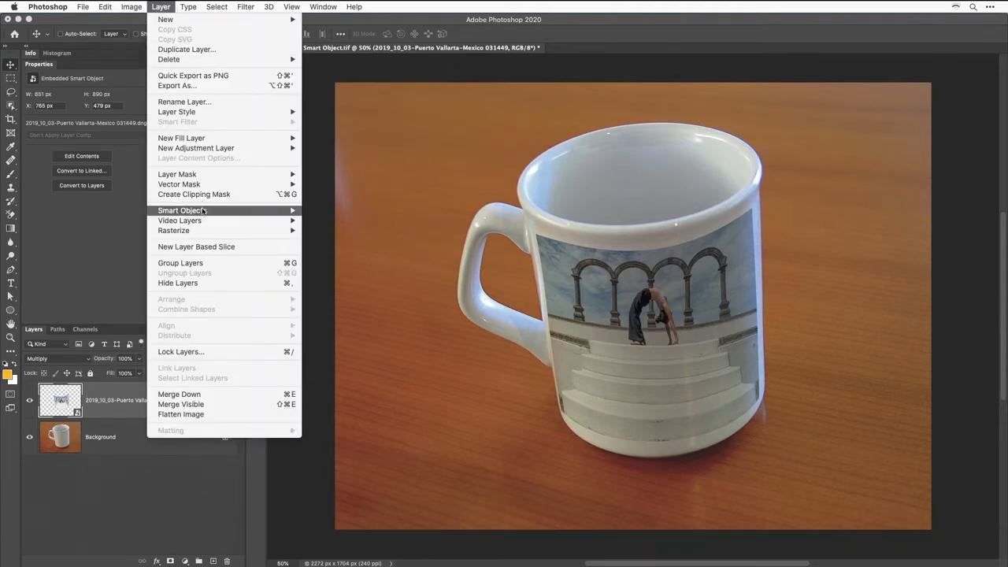
mouse_move(202, 210)
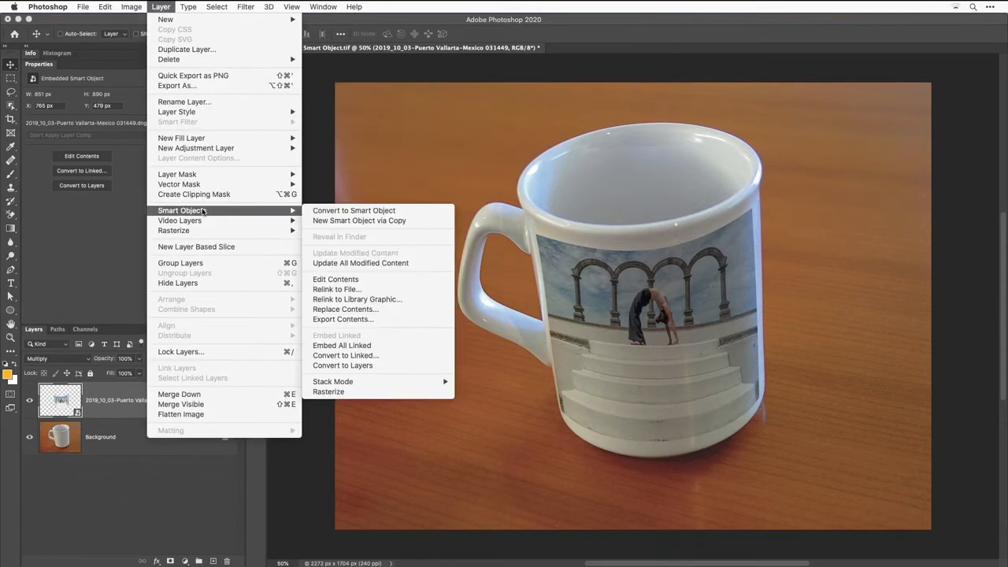
left_click(393, 312)
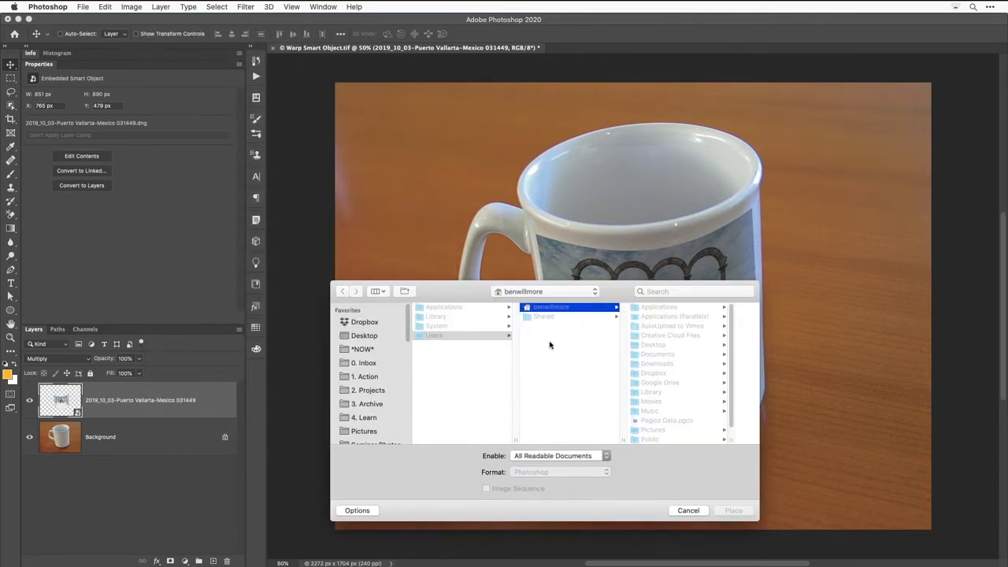
key("super+shift+d")
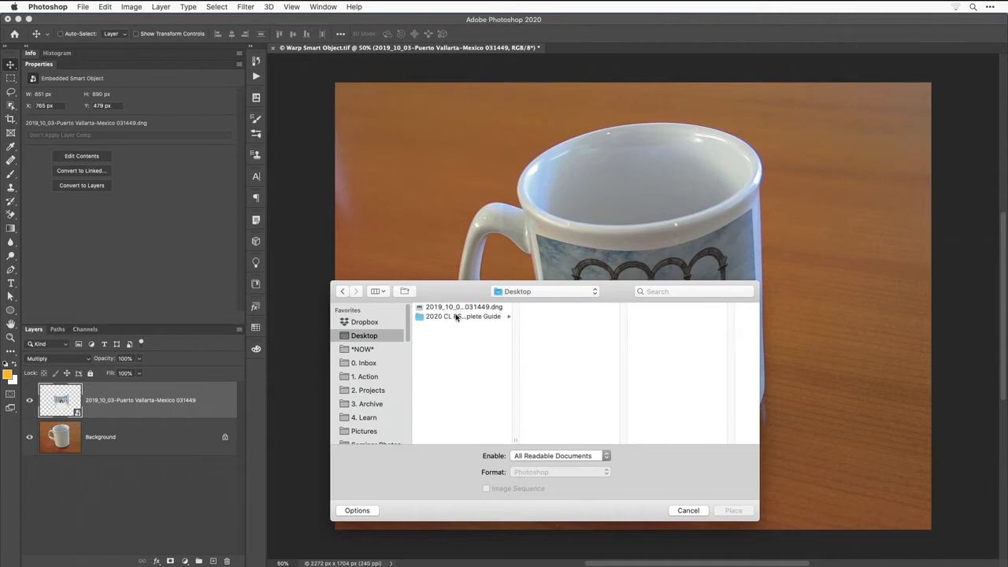
left_click(457, 317)
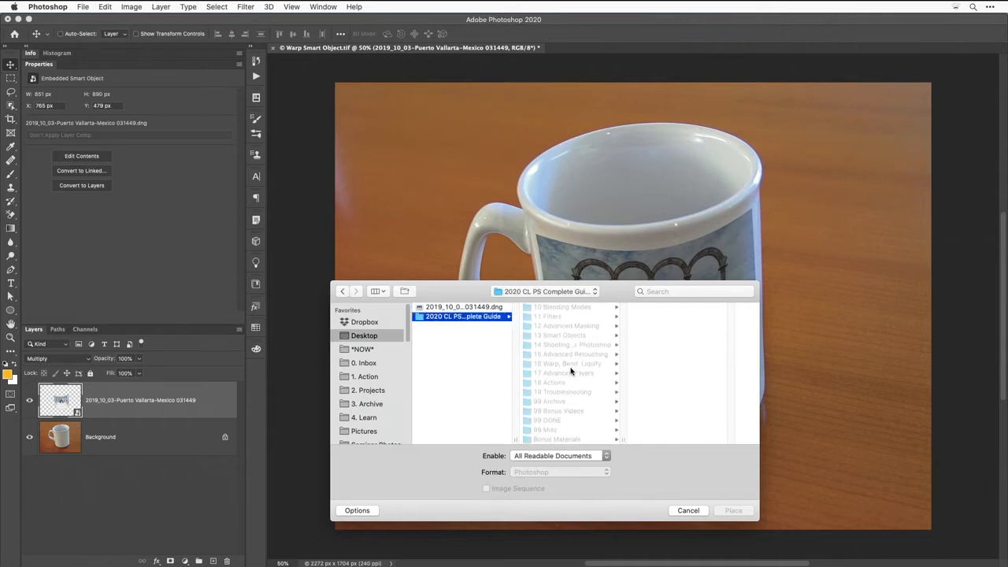
left_click(555, 336)
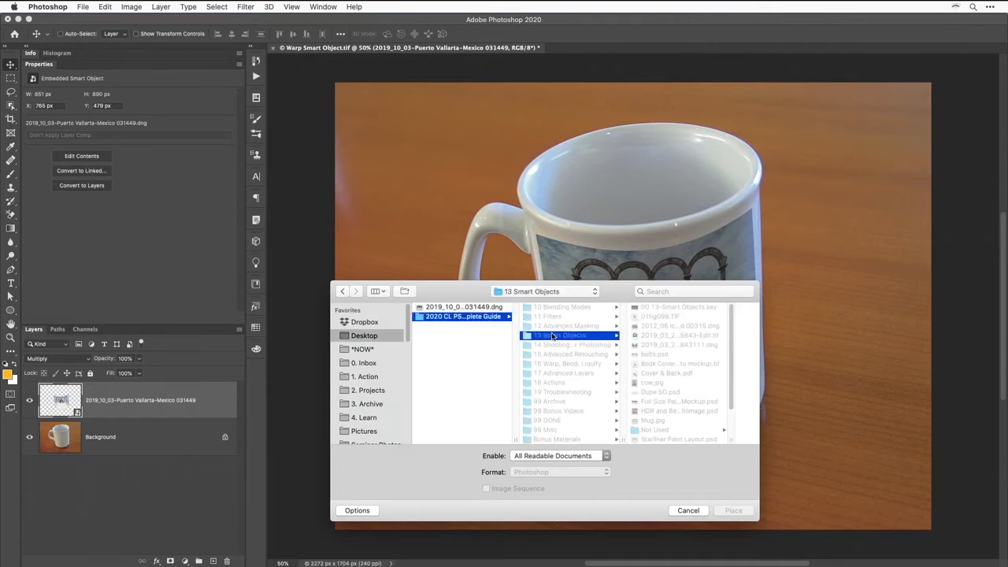
Try 2012_06 Iceland 00315.dng as the smart object's replacement contents, accepting its existing raw settings, and undo the replacement.
scroll(657, 367, "down", 3)
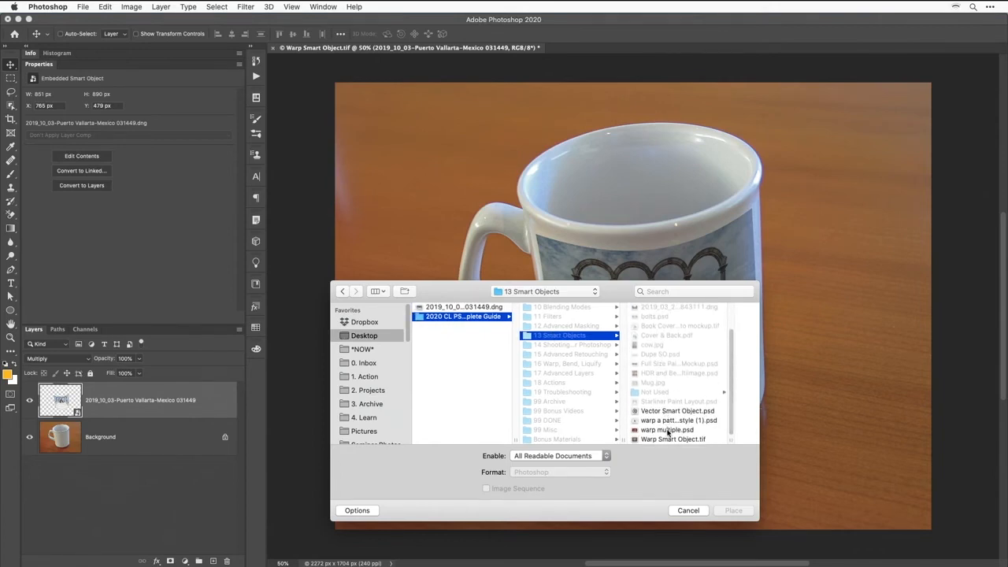
left_click(667, 440)
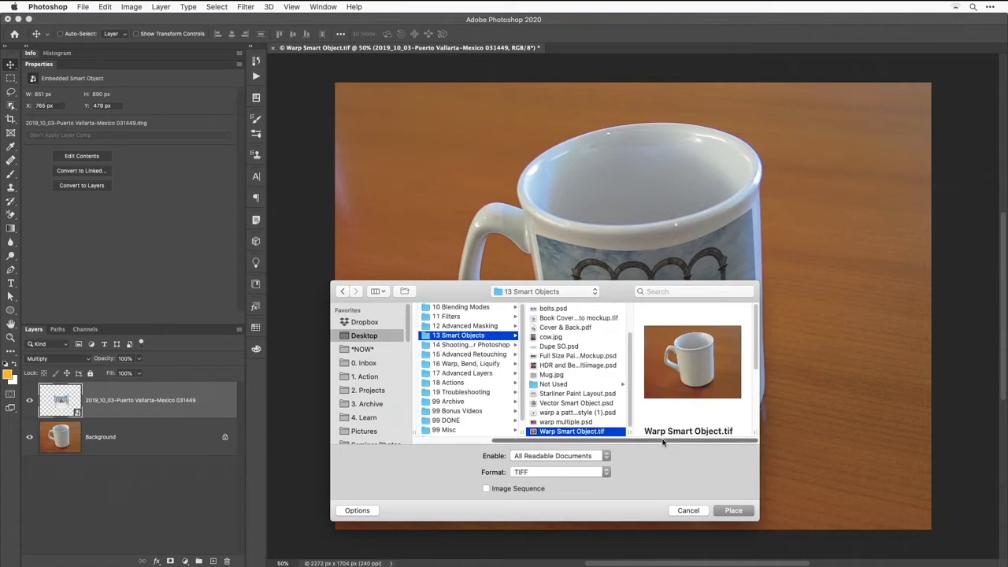
left_click(556, 423)
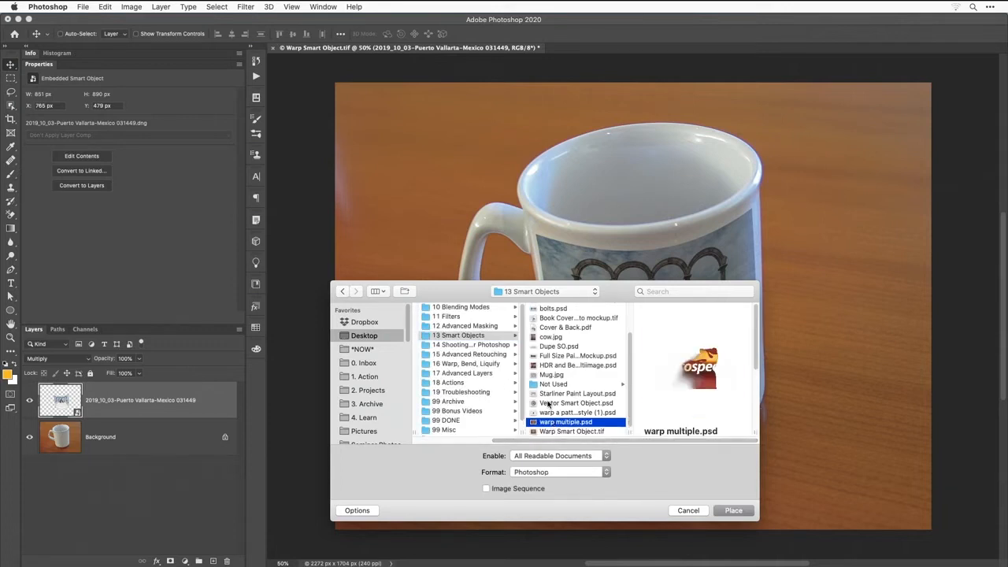
left_click(548, 395)
scroll(548, 395, "up", 1)
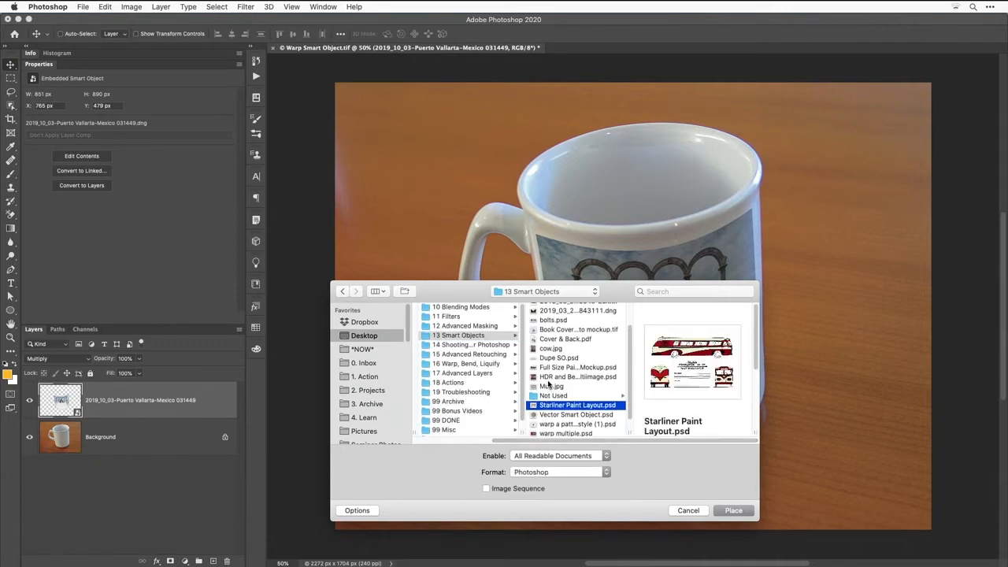
left_click(547, 369)
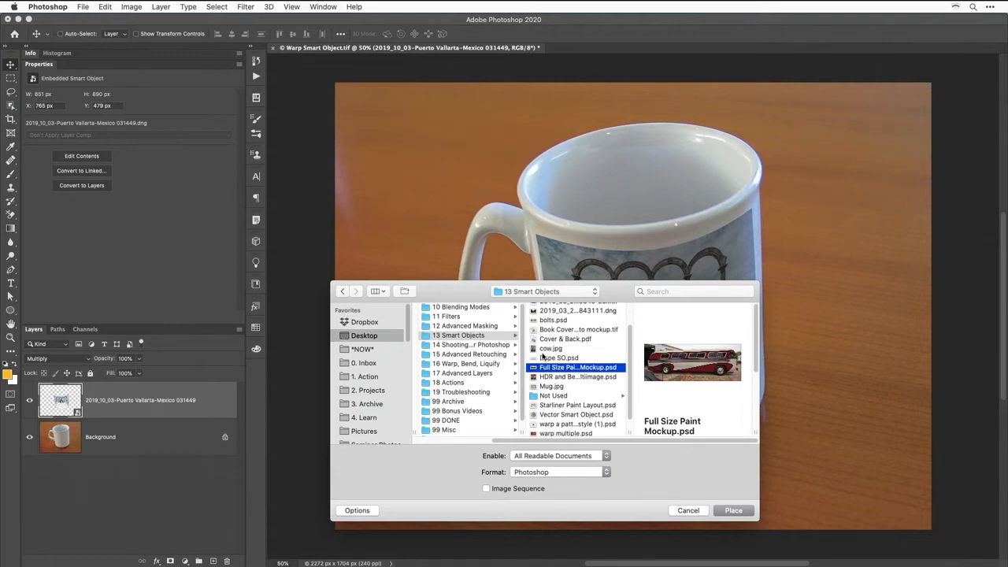
left_click(542, 349)
scroll(541, 350, "up", 3)
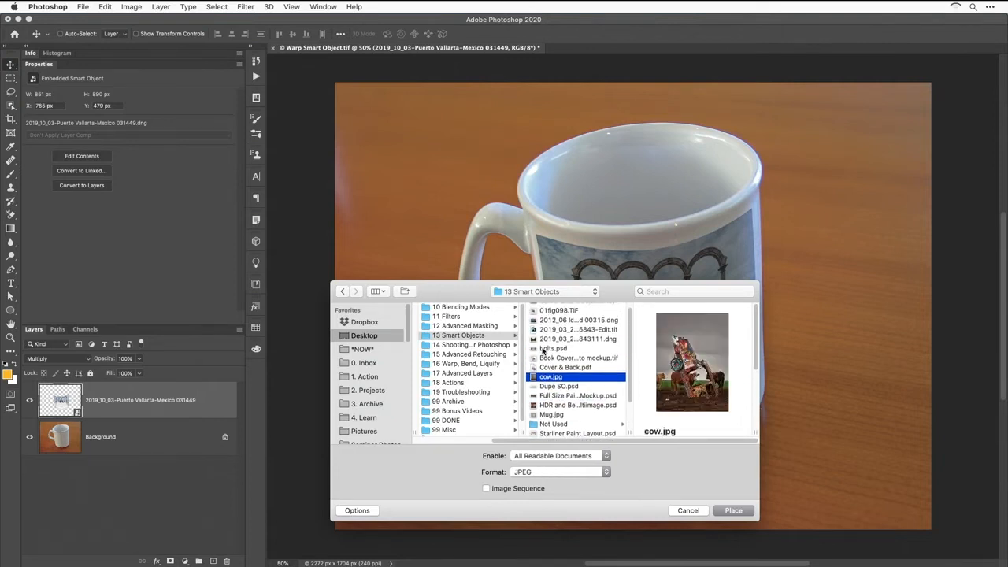
key("Up")
key("Up")
key("Up")
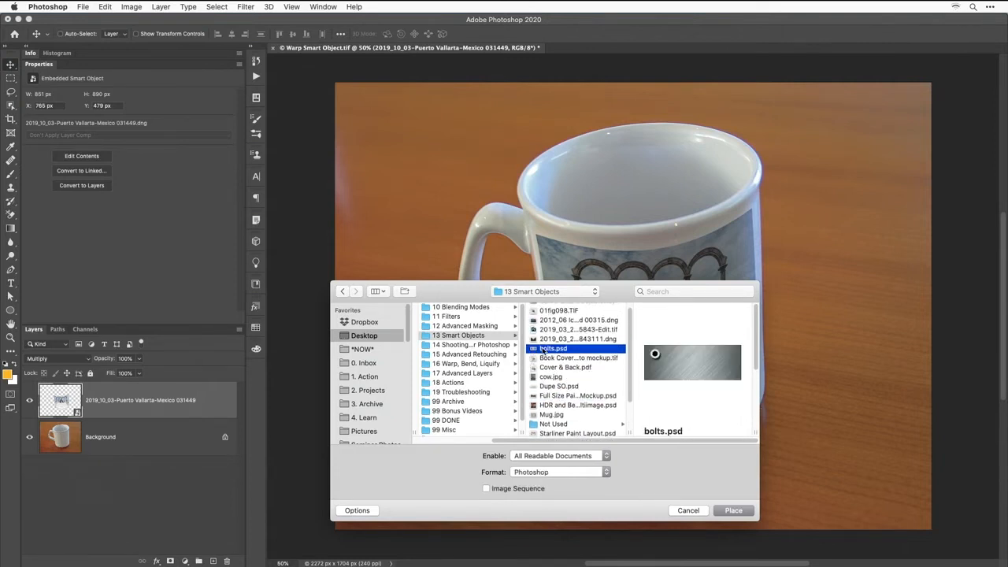
key("Up")
key("Up")
key("Up")
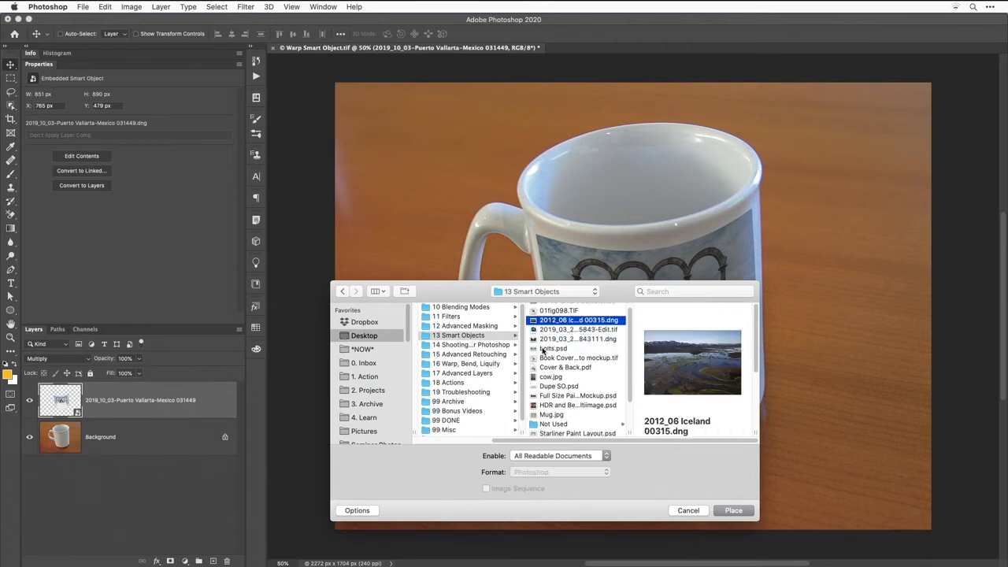
left_click(735, 511)
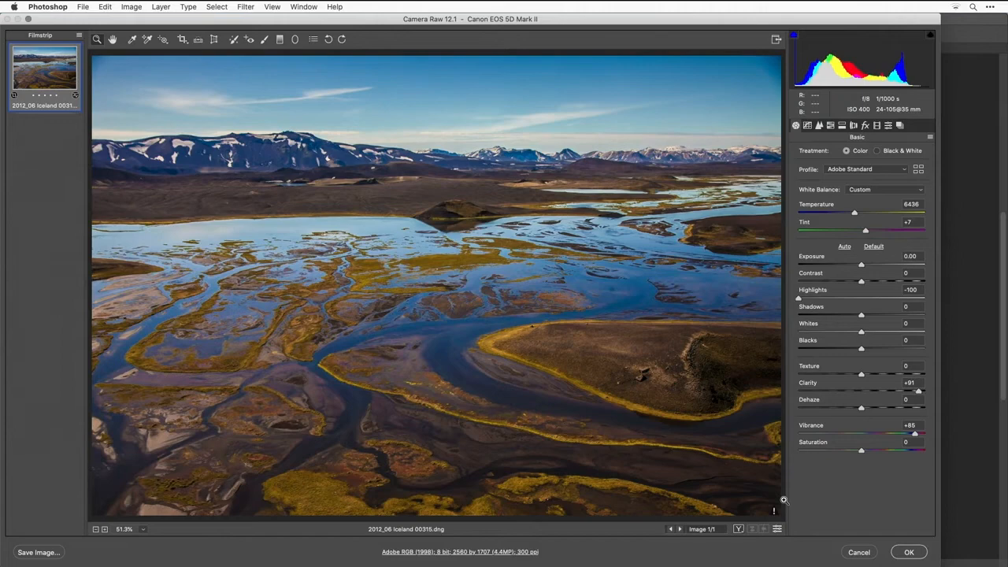
left_click(910, 552)
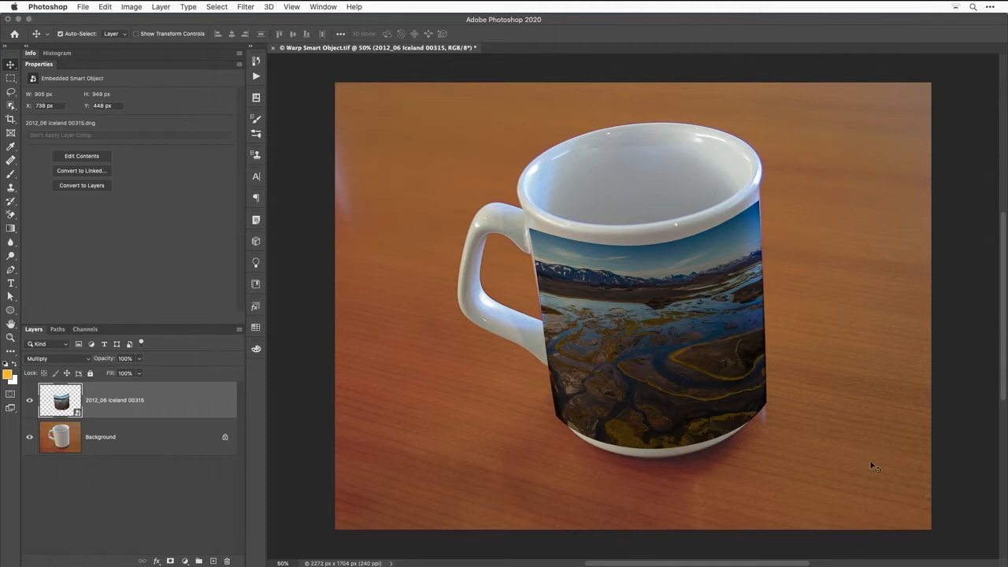
key("super+z")
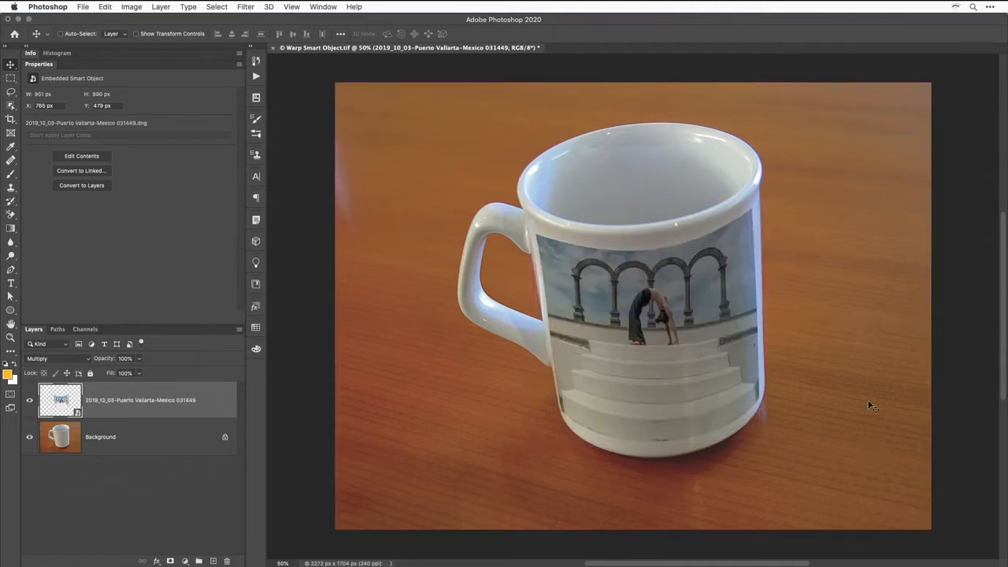
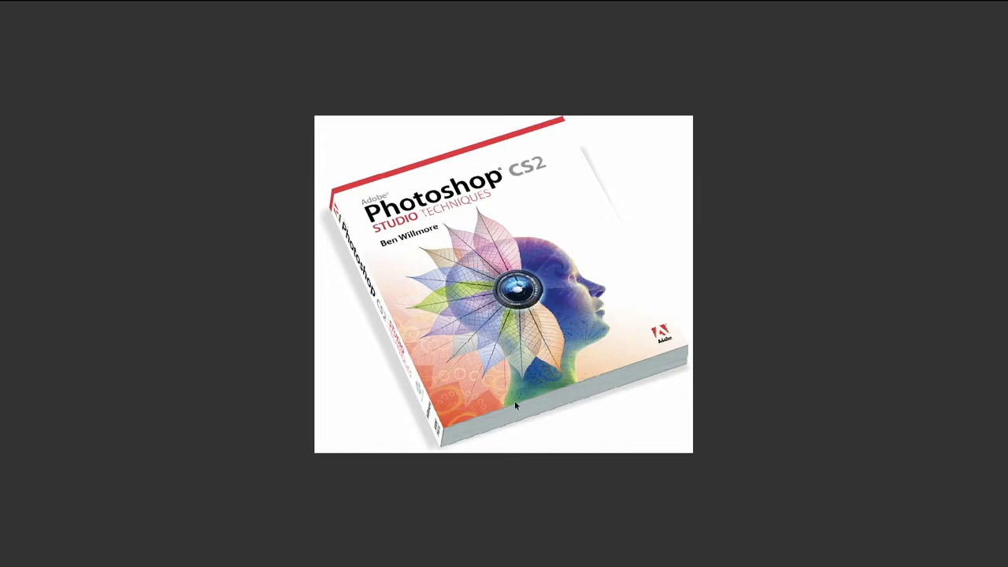
In Bridge, examine Book Cover photo mockup.tif and Cover & Back.pdf in full-screen preview.
key("space")
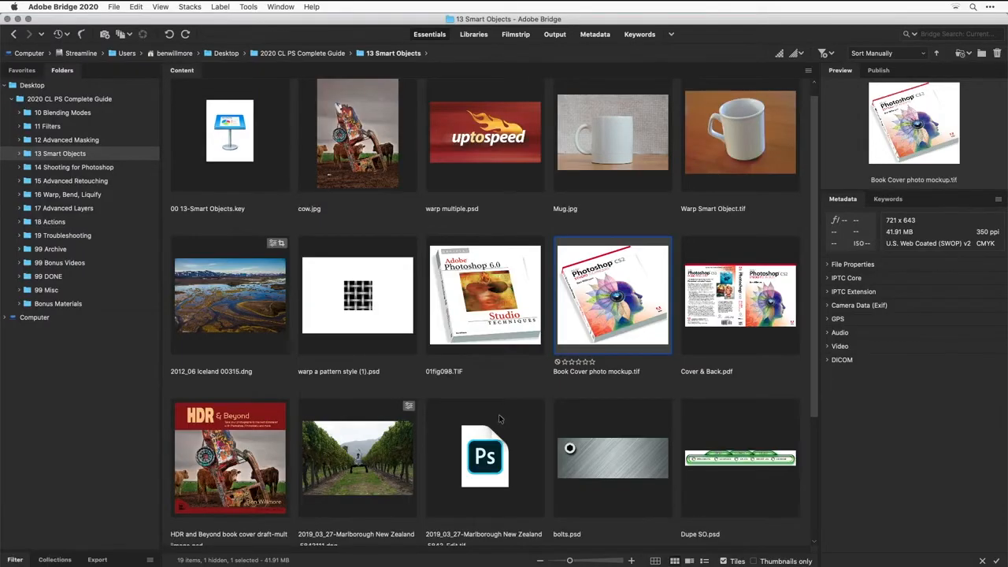
key("space")
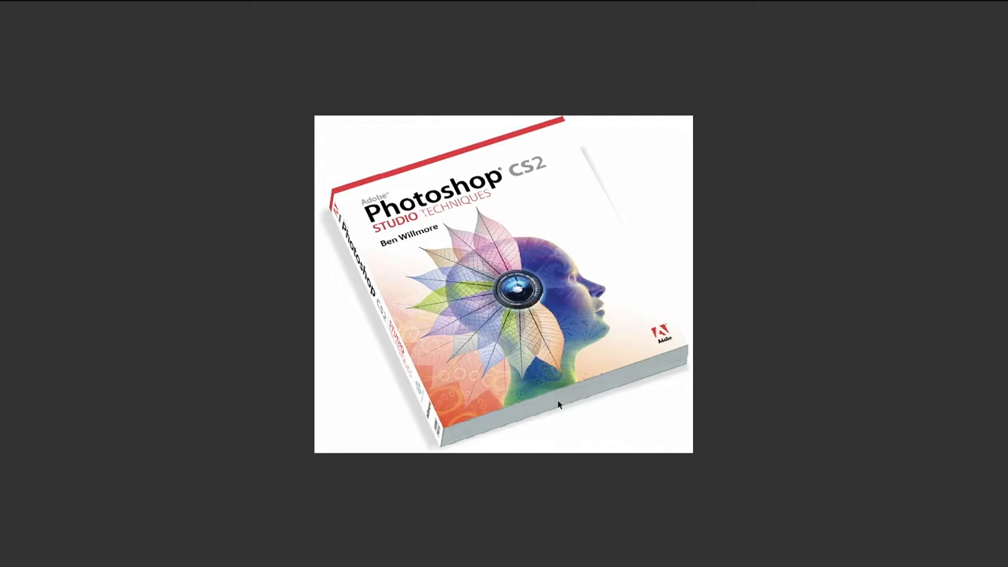
key("space")
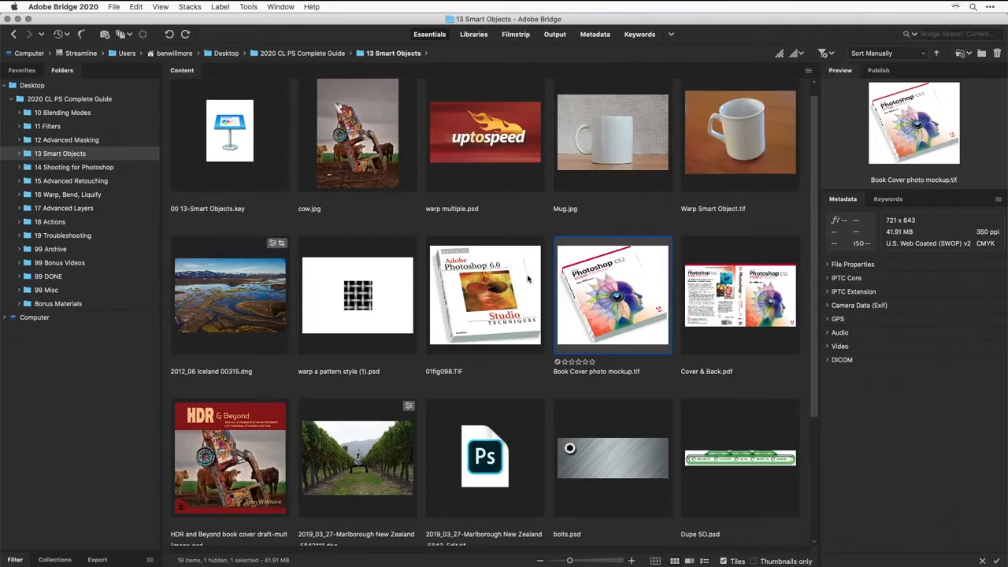
left_click(700, 296)
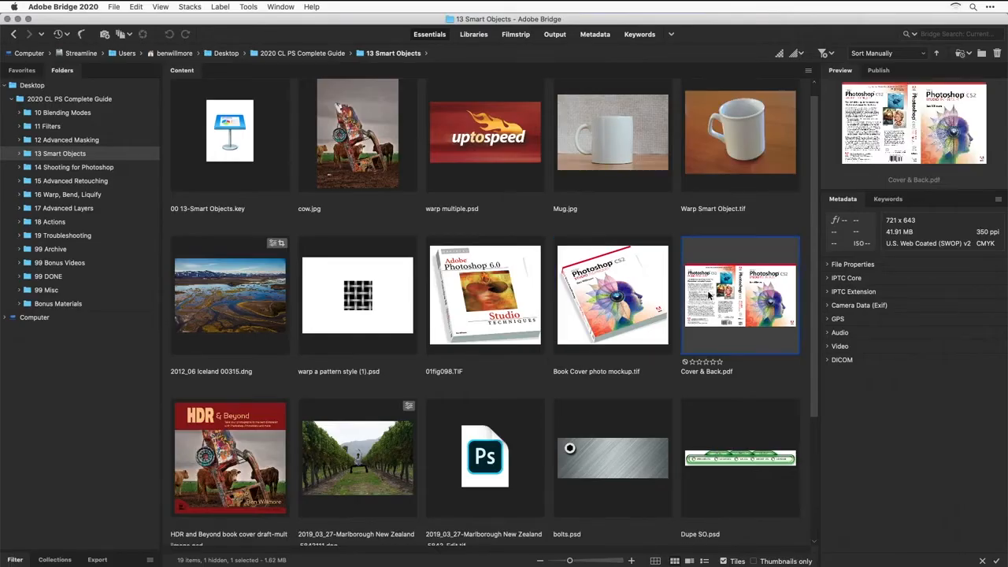
key("space")
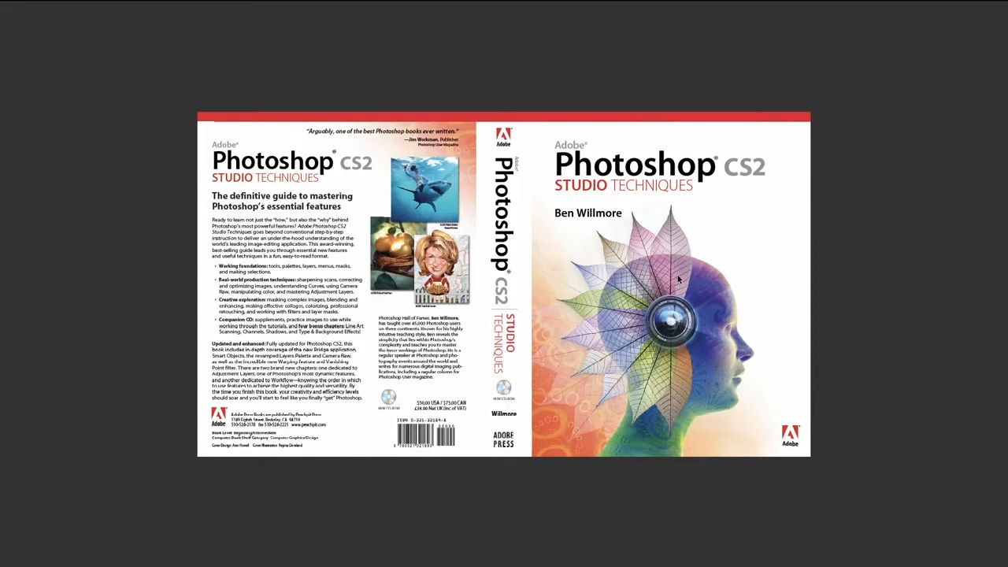
key("space")
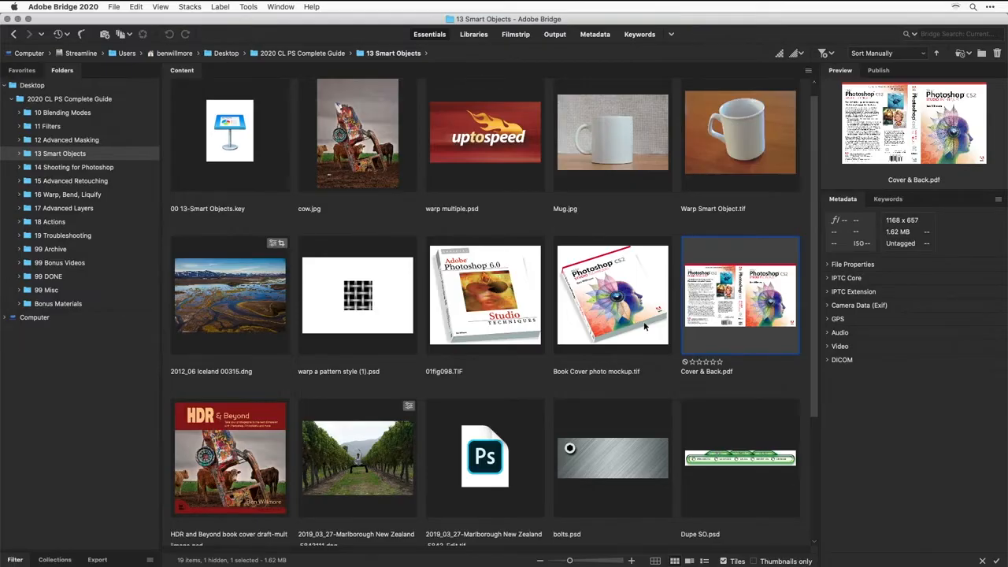
Open Book Cover photo mockup.tif and HDR and Beyond book cover draft-multiimage.psd from Bridge in Photoshop.
left_click(597, 322)
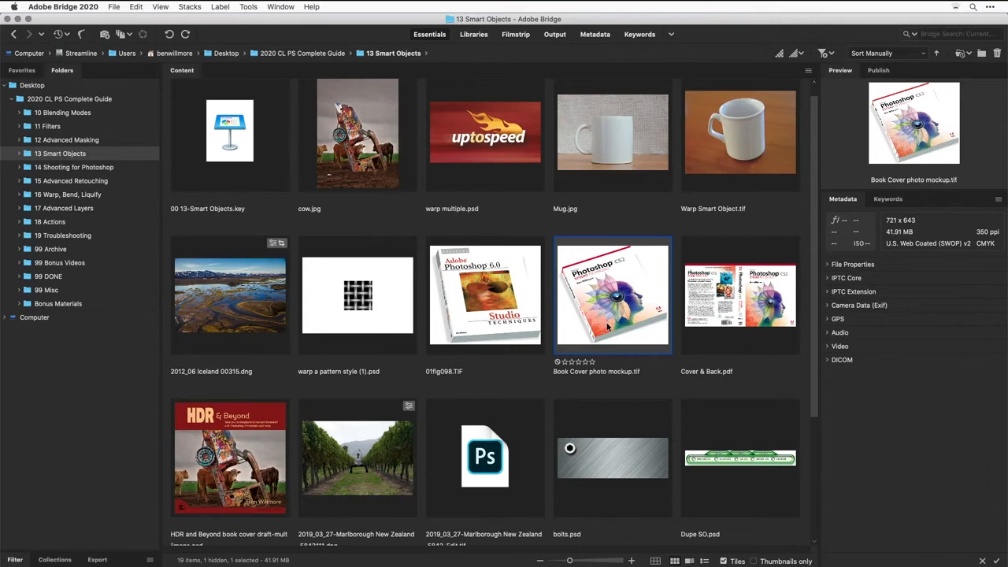
double_click(607, 326)
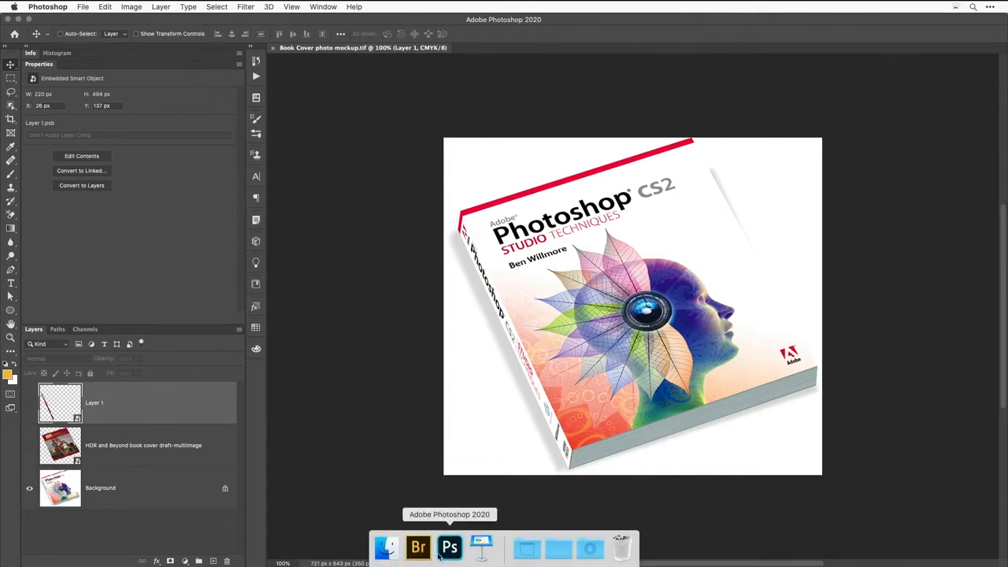
left_click(418, 548)
double_click(231, 475)
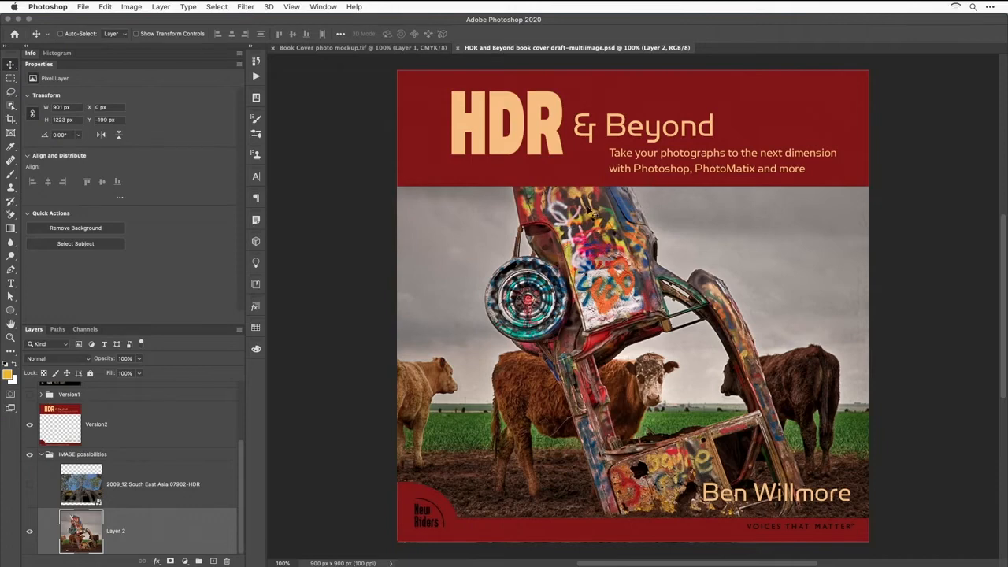
Review the HDR cover's layers, briefly showing and hiding the alternate 2009_12 South East Asia 07902-HDR image.
scroll(158, 437, "up", 3)
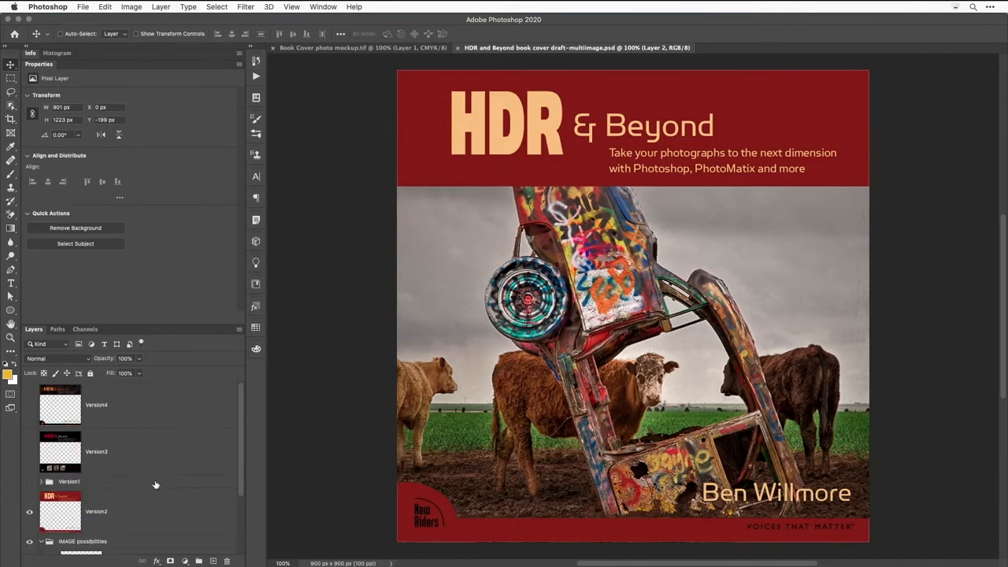
scroll(156, 485, "down", 3)
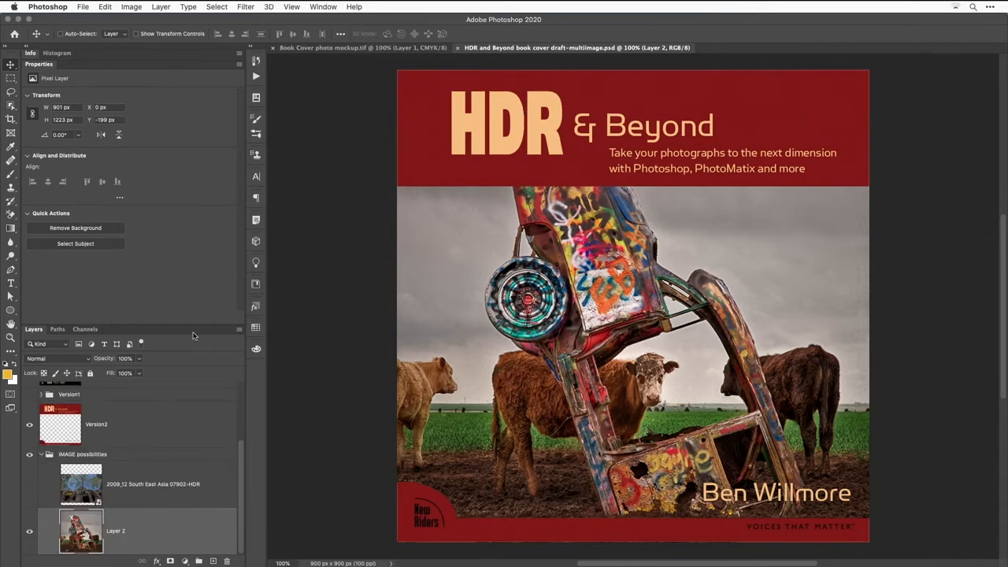
left_click(30, 486)
left_click(29, 486)
Select all layers of the HDR cover, from Layer 2 up to Version4, and convert them to one smart object.
scroll(137, 490, "up", 5)
left_click(122, 405, "shift")
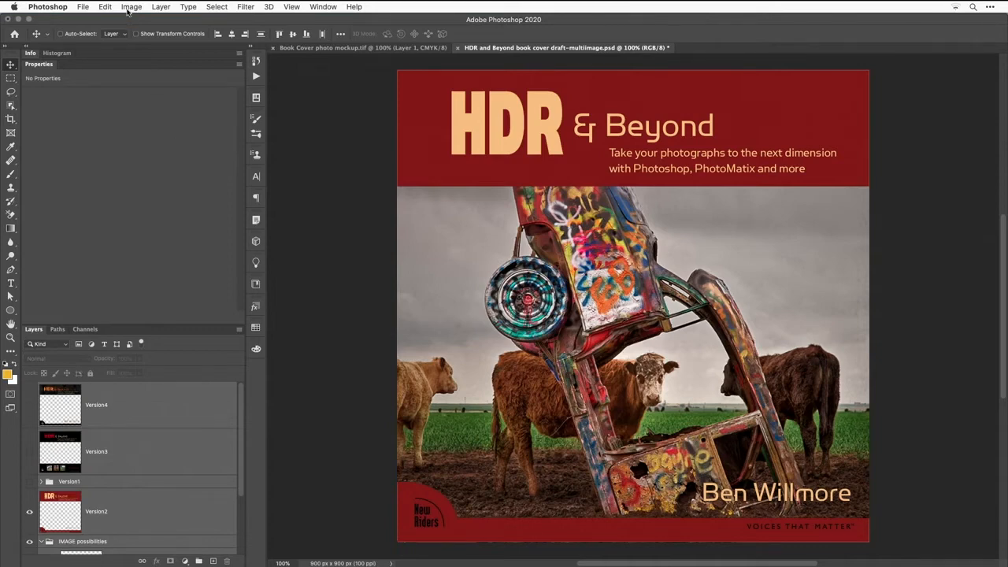
left_click(161, 6)
mouse_move(198, 212)
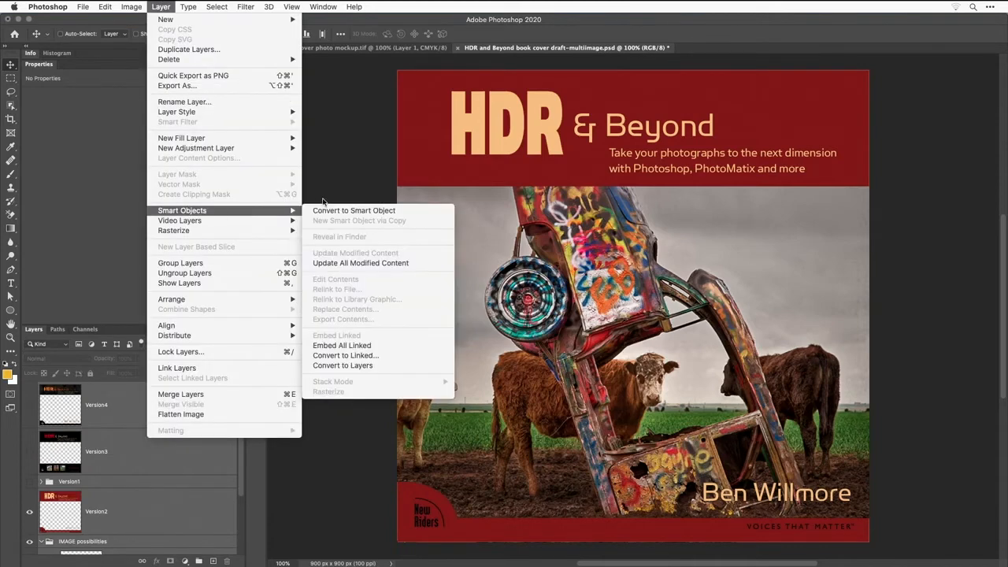
left_click(347, 211)
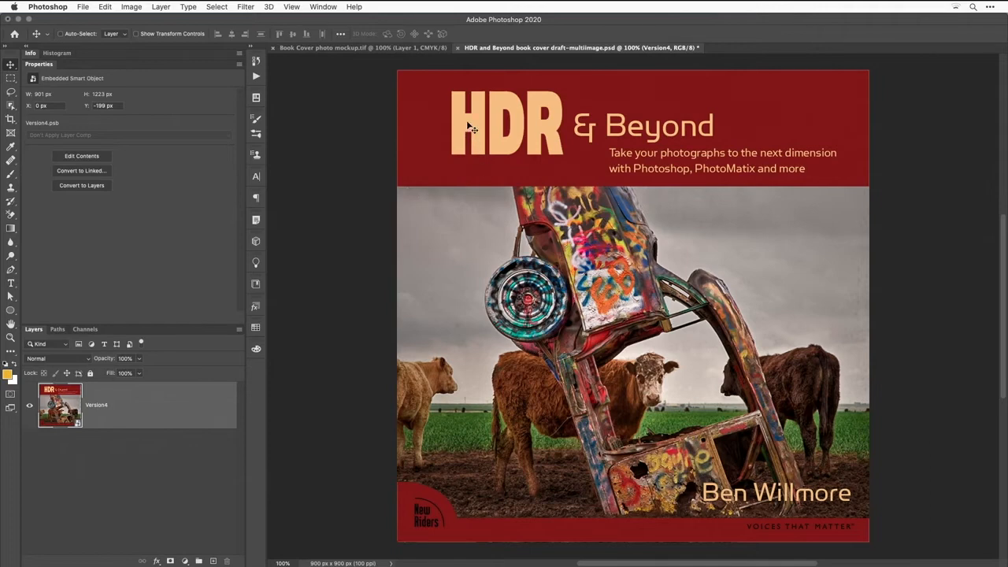
Bring the HDR cover smart object into Book Cover photo mockup.tif and shift it around until its title band shows.
left_click_drag(482, 124, 542, 190)
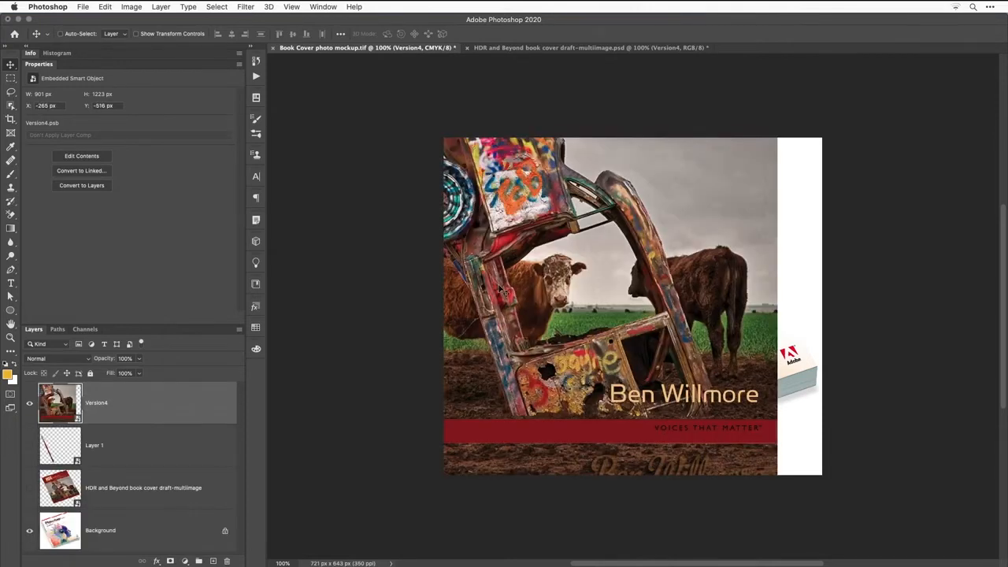
left_click_drag(521, 261, 744, 429)
left_click_drag(593, 287, 553, 441)
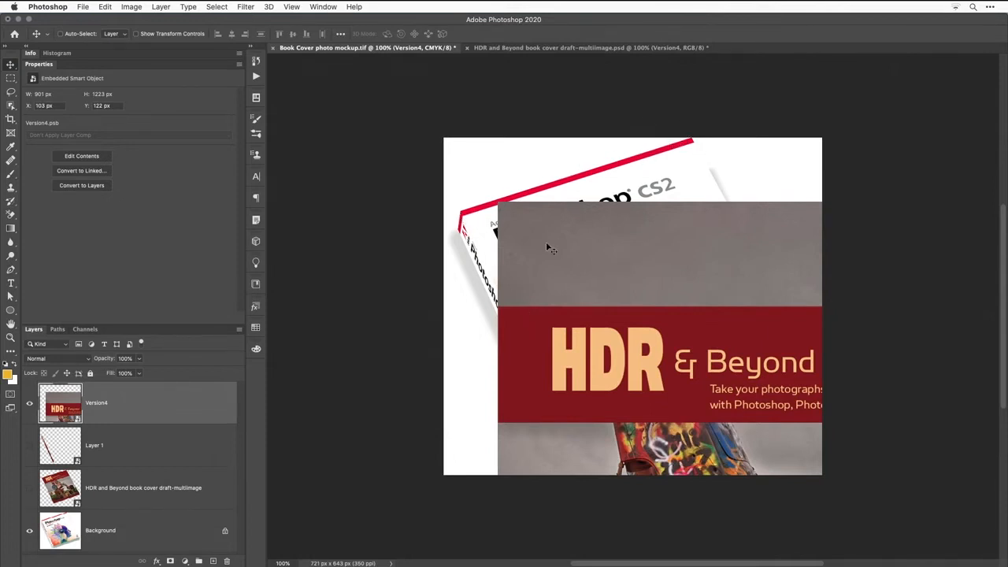
left_click_drag(630, 357, 724, 309)
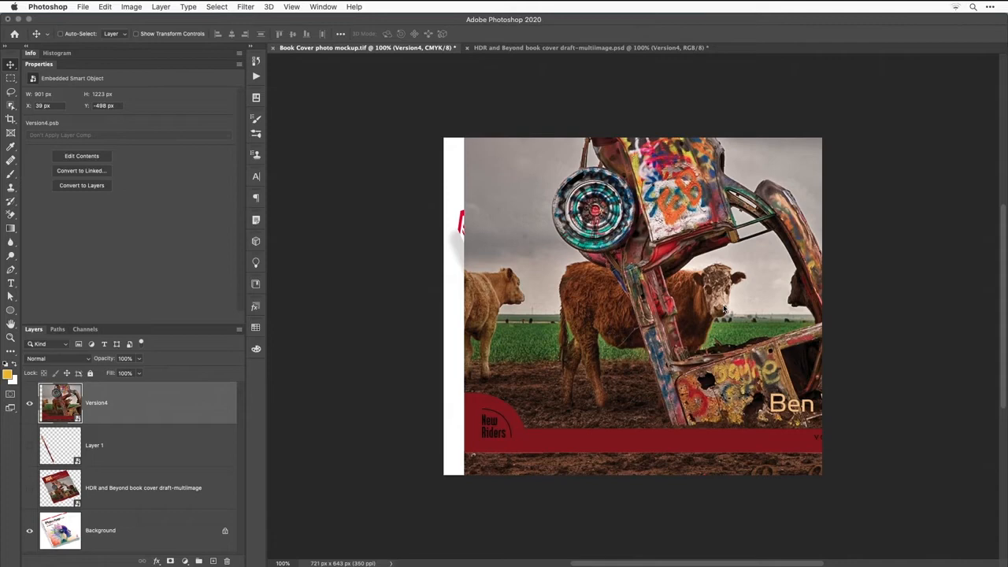
left_click_drag(724, 310, 631, 324)
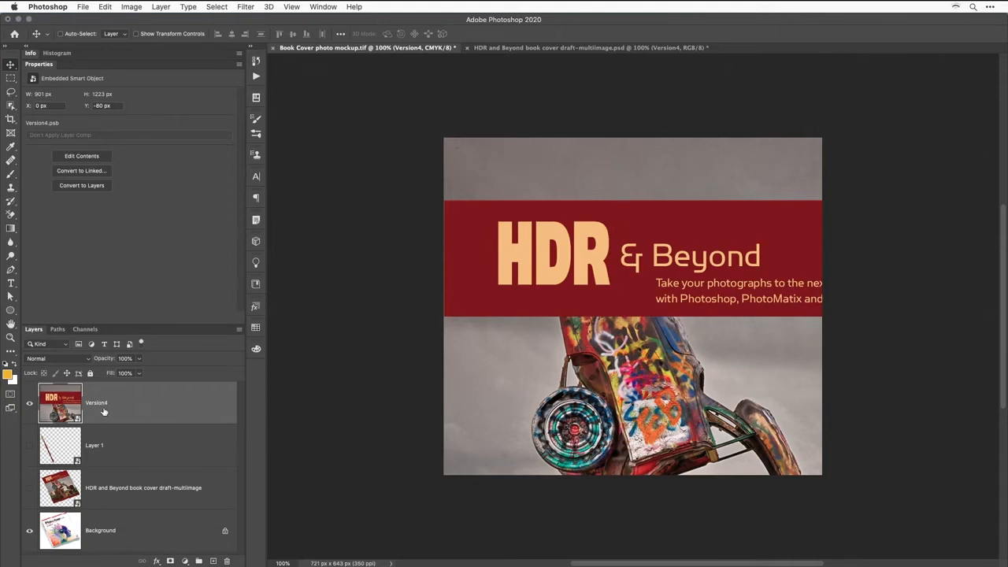
Open the Version4 smart object's contents for editing, magnified around the cover and with more room for the layer list.
double_click(59, 405)
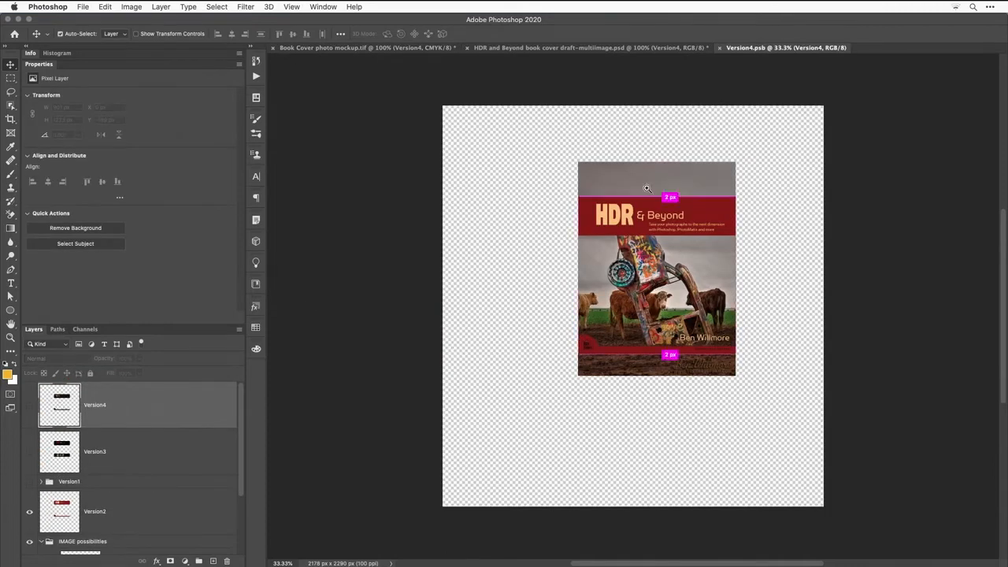
left_click(641, 148, "super")
left_click(642, 148, "super")
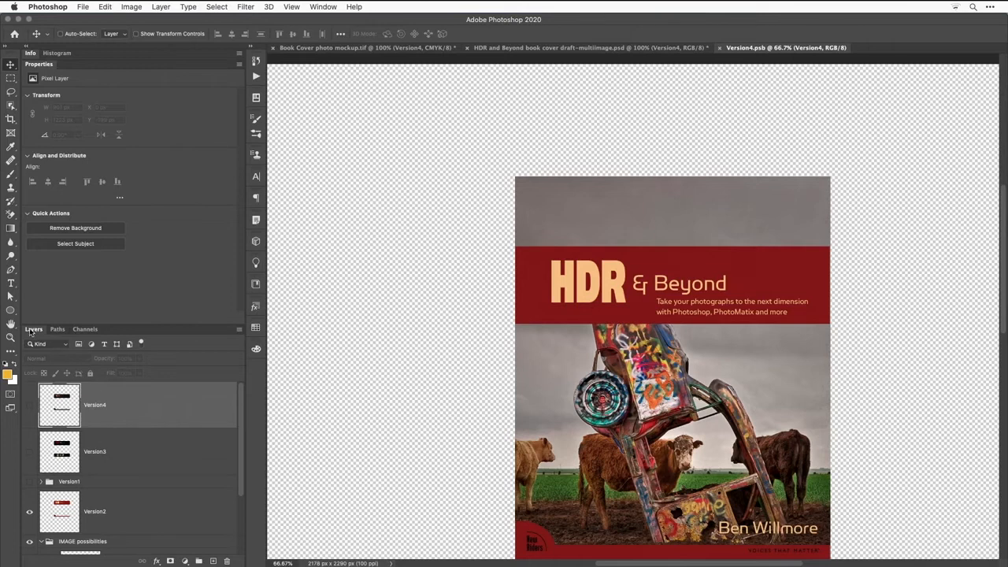
double_click(39, 64)
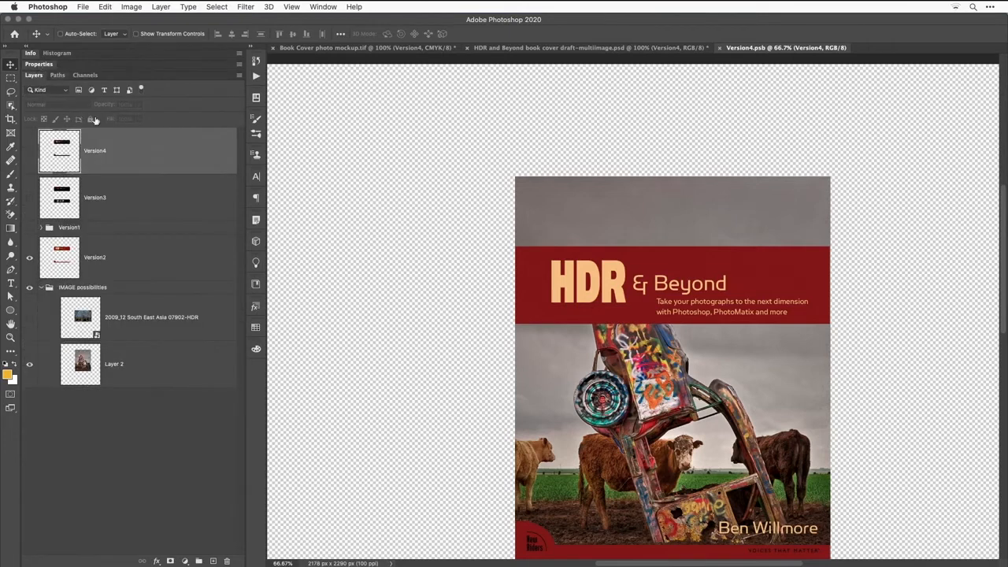
Collapse the IMAGE possibilities group and place it with all the Version layers in one new group.
left_click(30, 288)
left_click(41, 288)
left_click(30, 288)
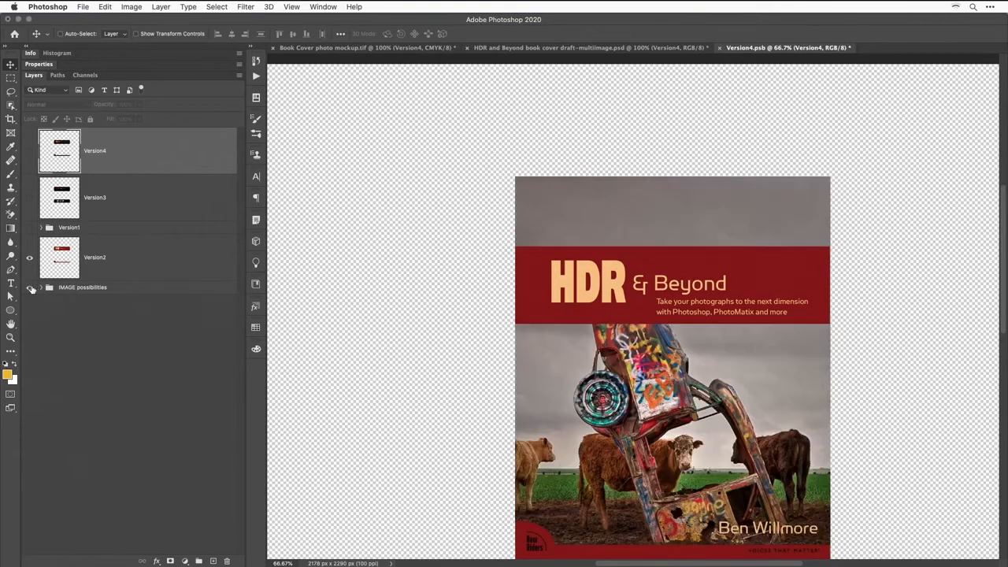
left_click(108, 288)
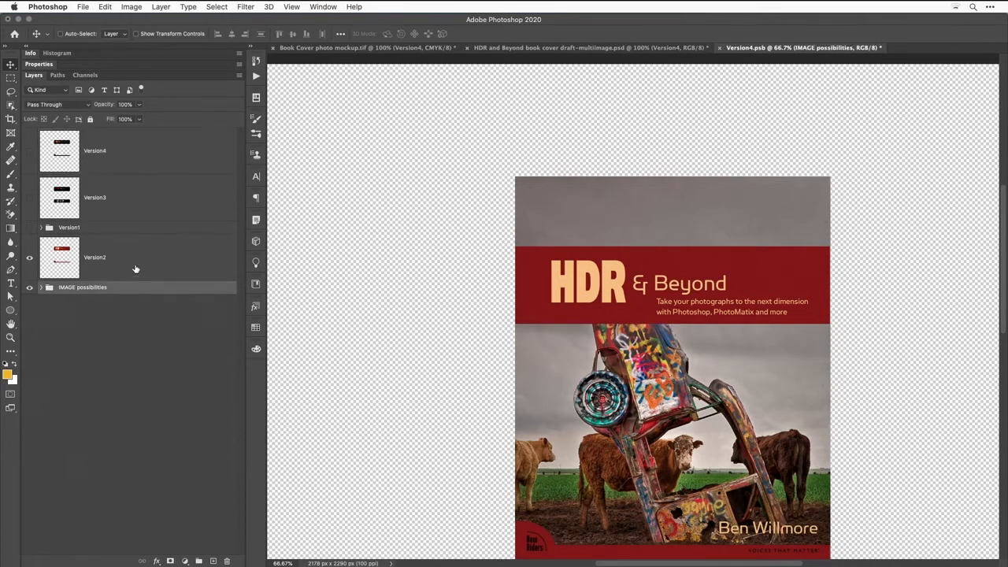
left_click(108, 156, "shift")
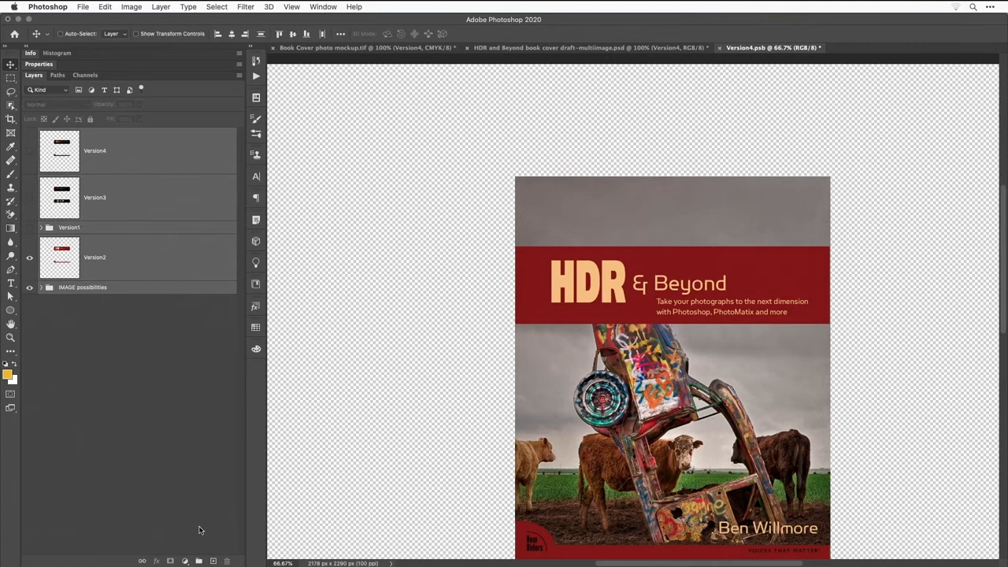
left_click(198, 561)
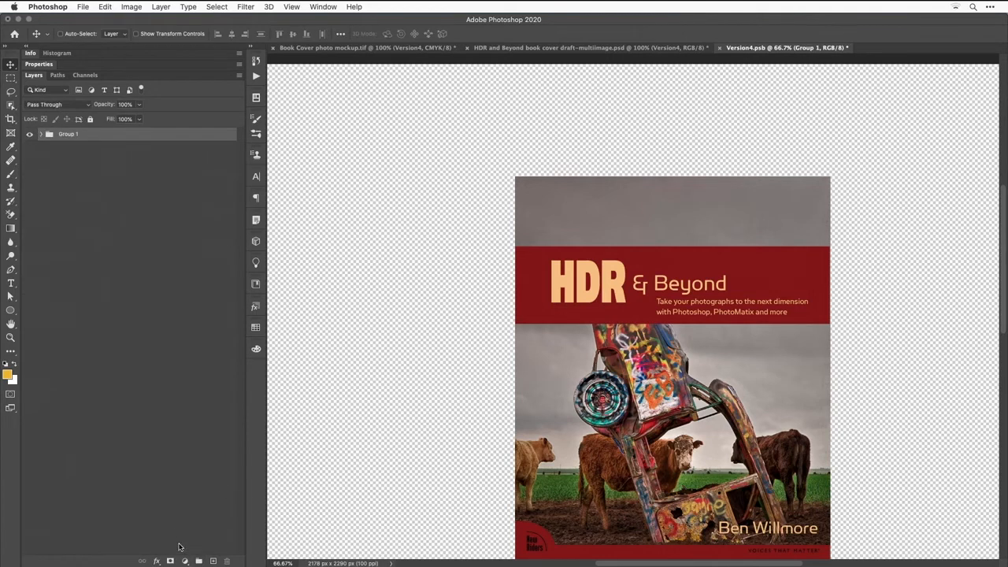
Add a layer mask to the new group that hides everything outside the cover's square, from the upper red band to the lower one.
left_click(170, 561)
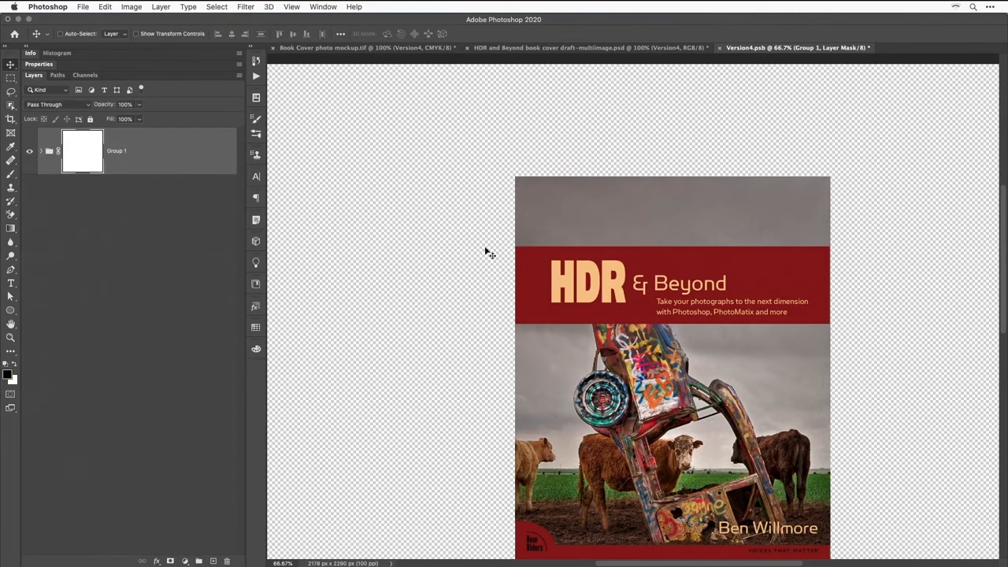
scroll(520, 229, "down", 3)
scroll(519, 228, "right", 2)
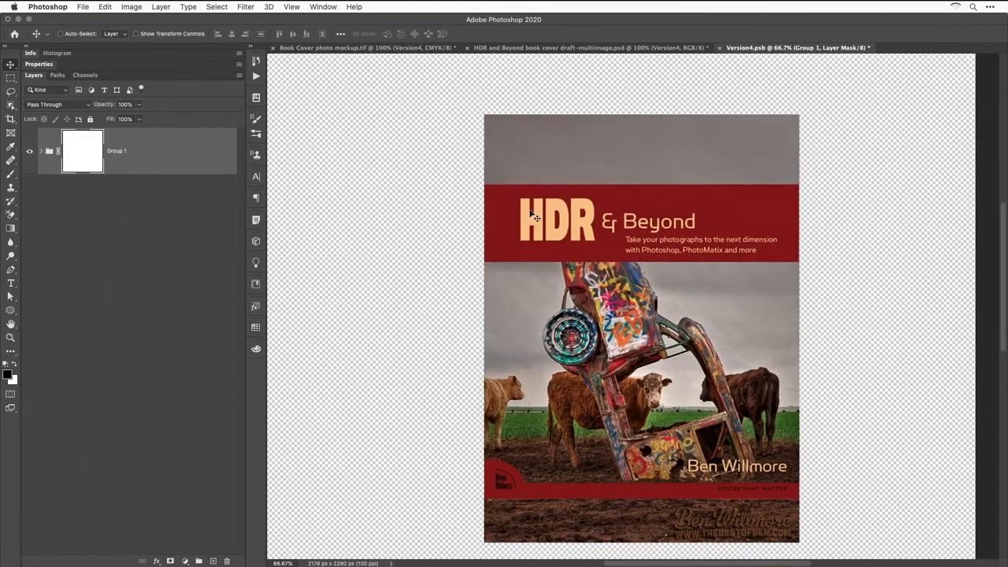
key("m")
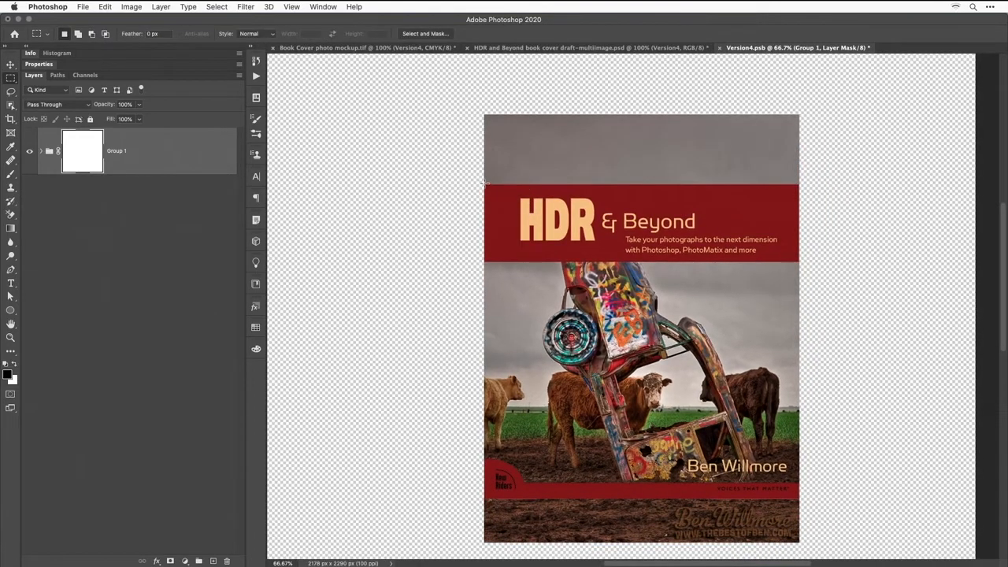
left_click_drag(484, 185, 798, 498)
key("alt+BackSpace")
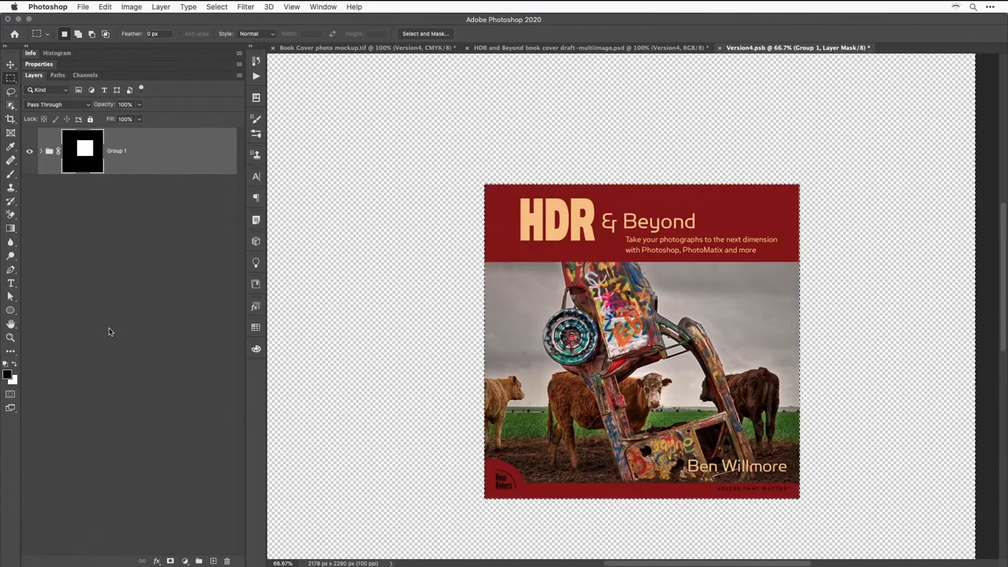
key("super+d")
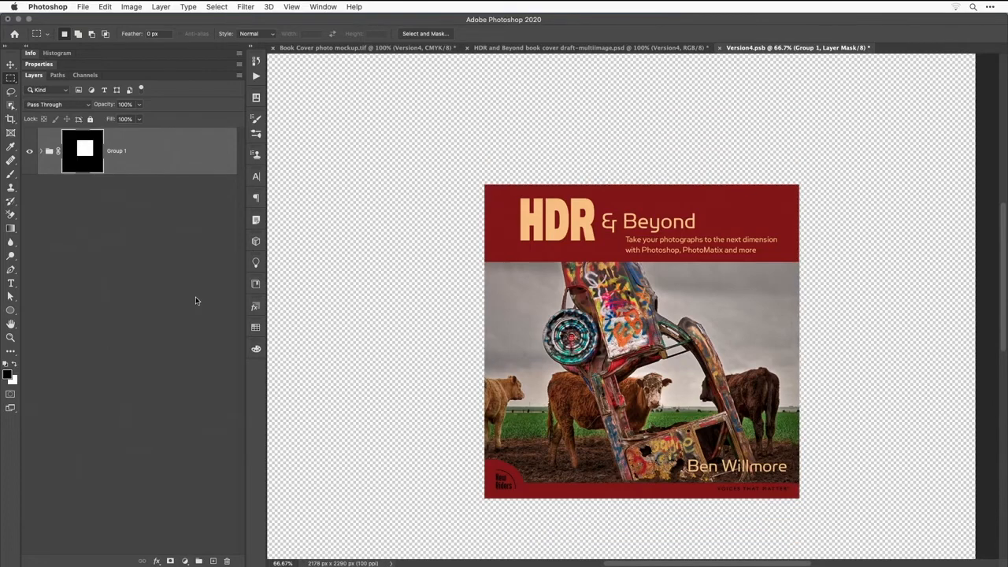
Save and close Version4.psb, and move the trimmed cover slightly down and to the right in the mockup.
left_click(719, 48)
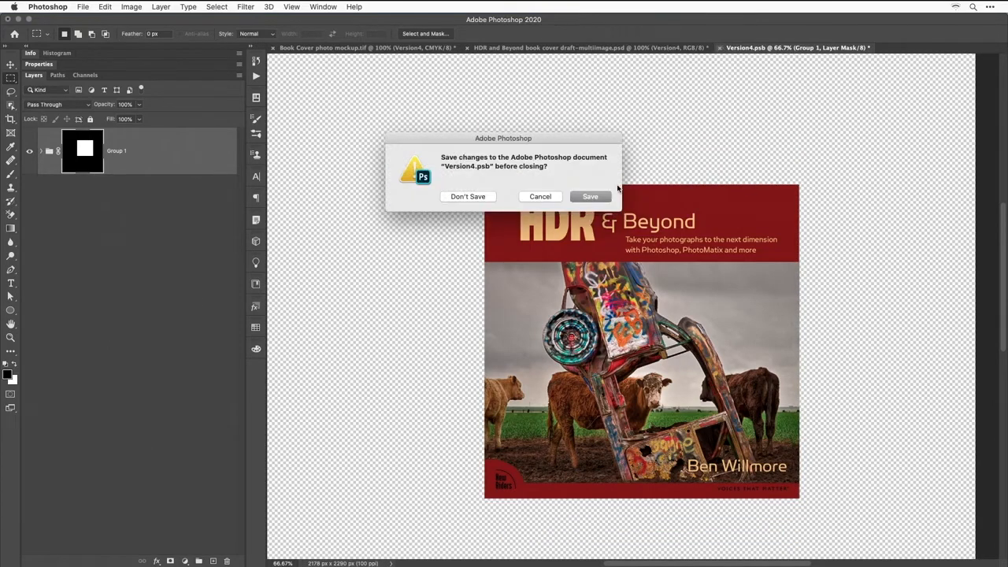
left_click(591, 197)
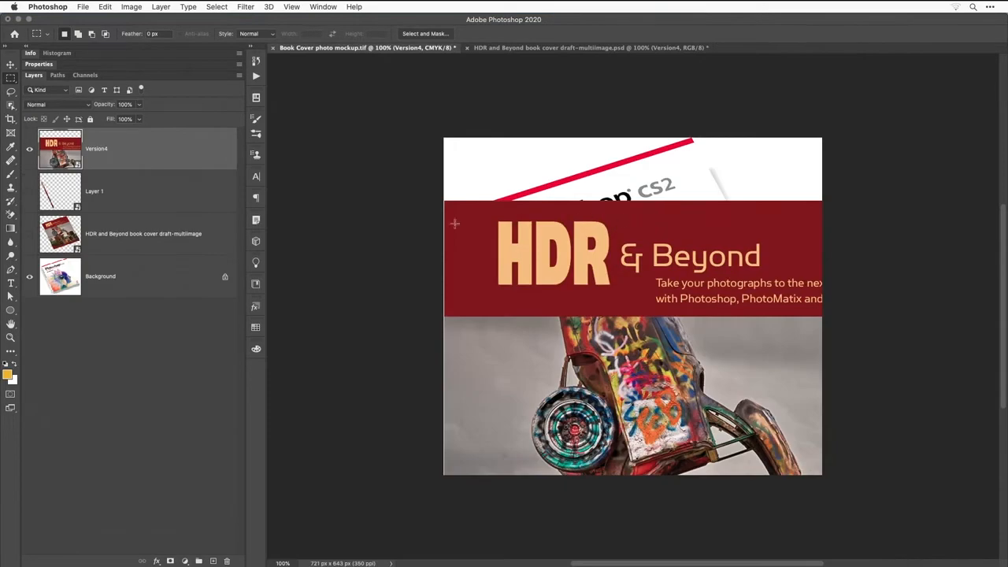
key("v")
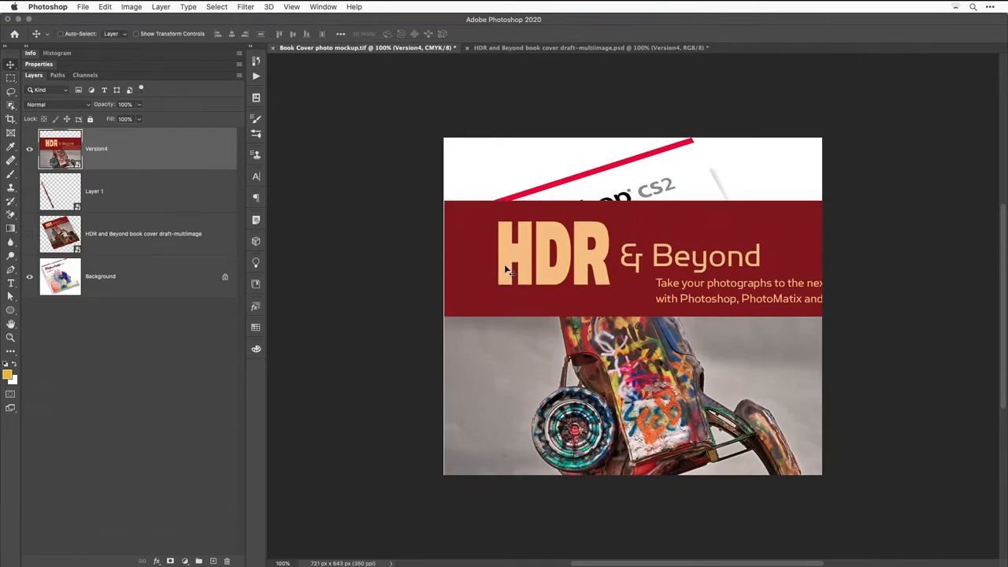
left_click_drag(504, 270, 536, 282)
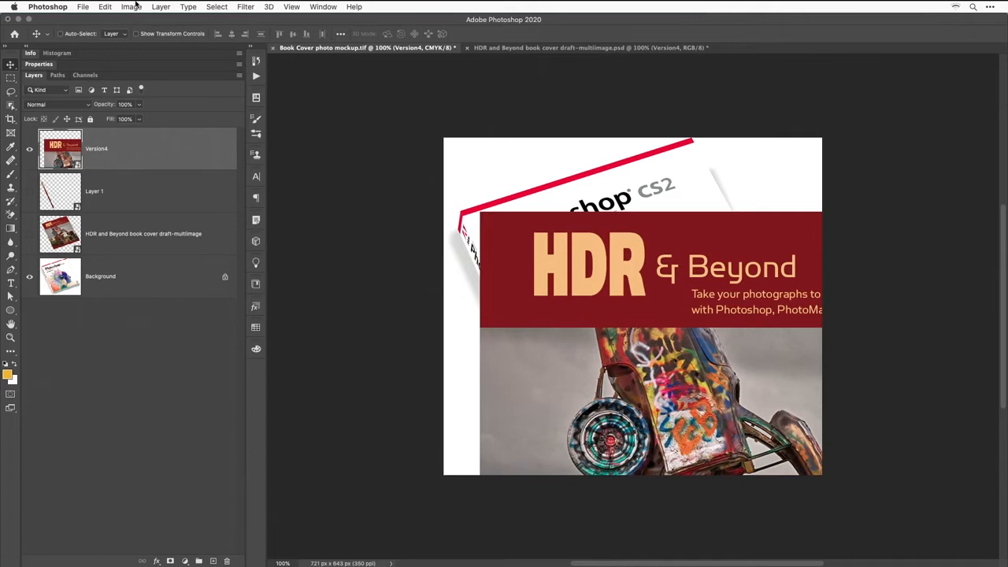
Scale the Version4 cover down proportionally with Free Transform until it fits entirely over the book photo, and apply the transformation.
left_click(106, 6)
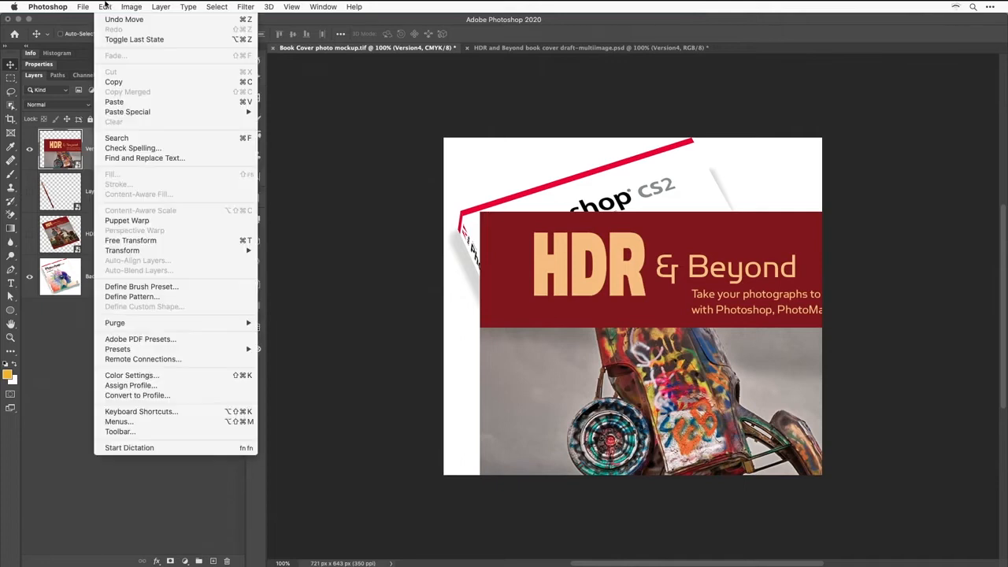
left_click(158, 240)
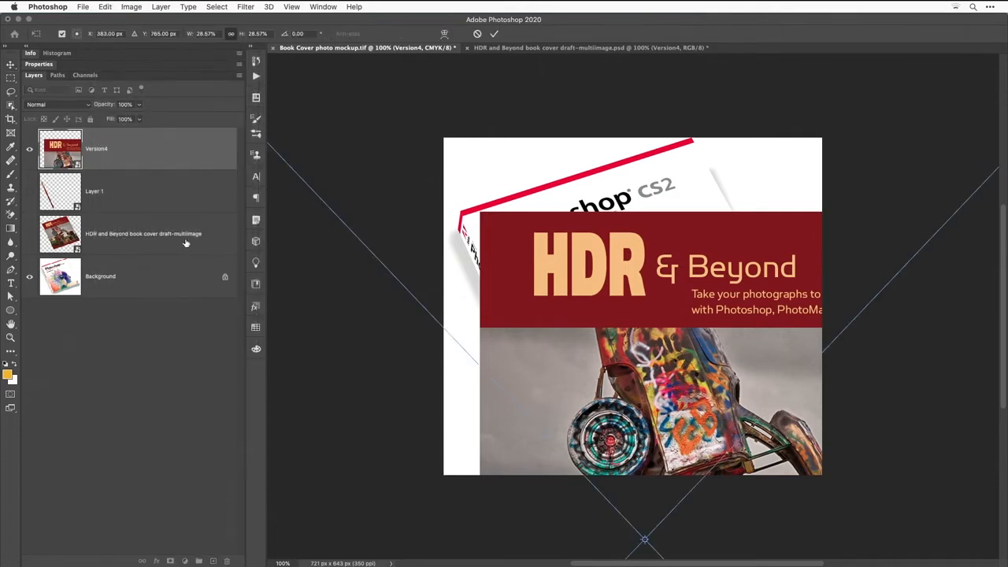
key("super+minus")
key("super+minus")
key("super+minus")
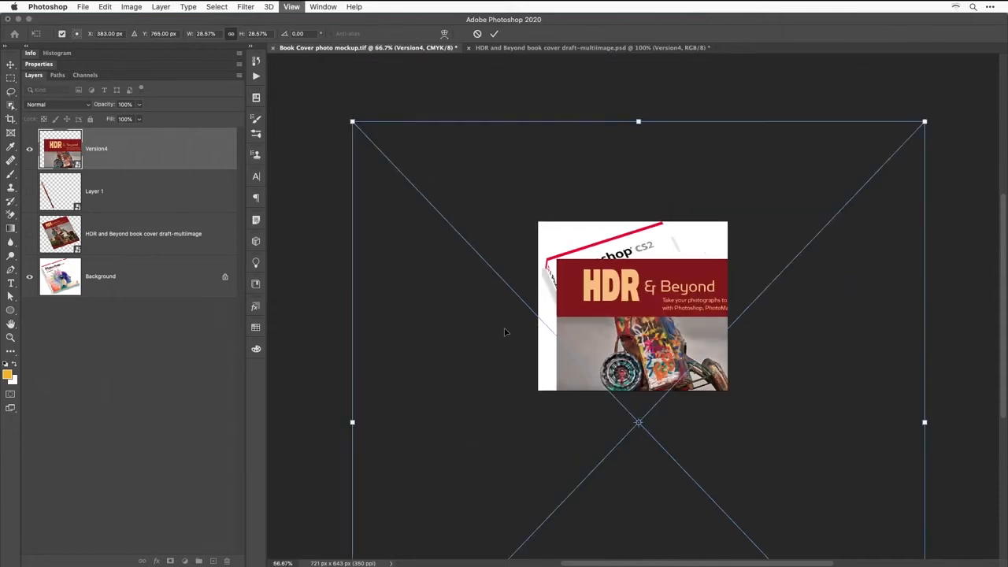
scroll(662, 478, "down", 3)
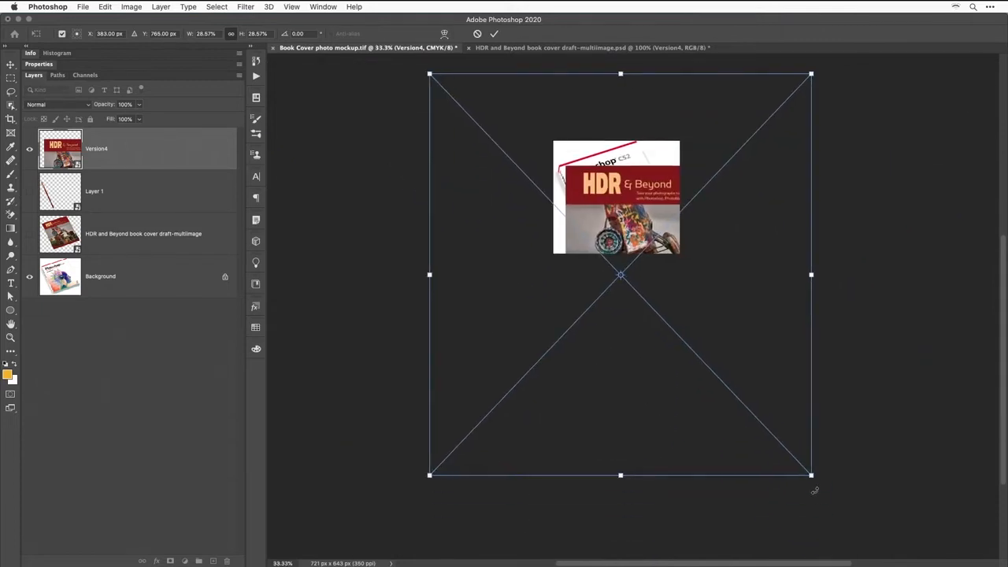
left_click_drag(811, 474, 673, 242)
left_click_drag(625, 216, 699, 248)
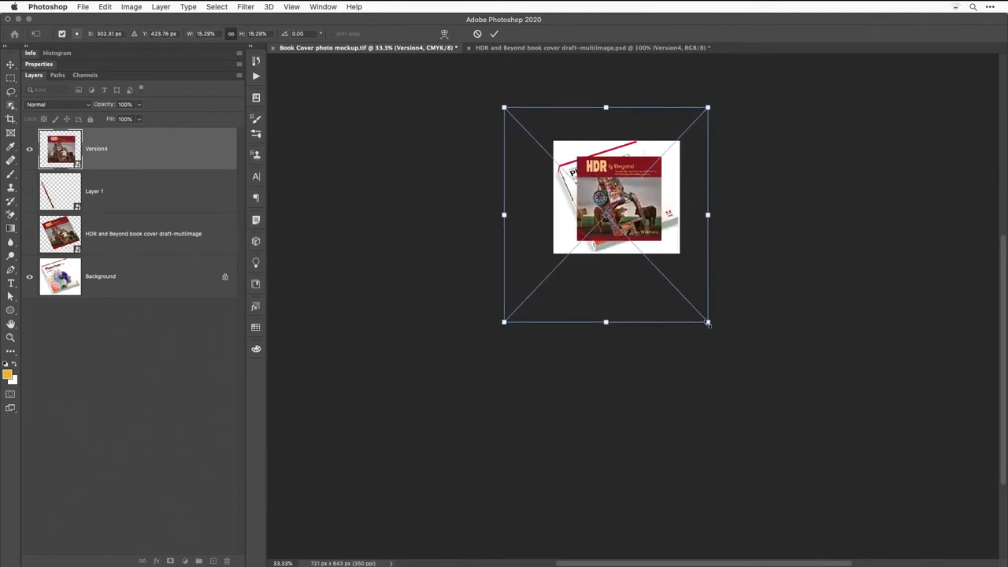
left_click_drag(707, 322, 689, 301)
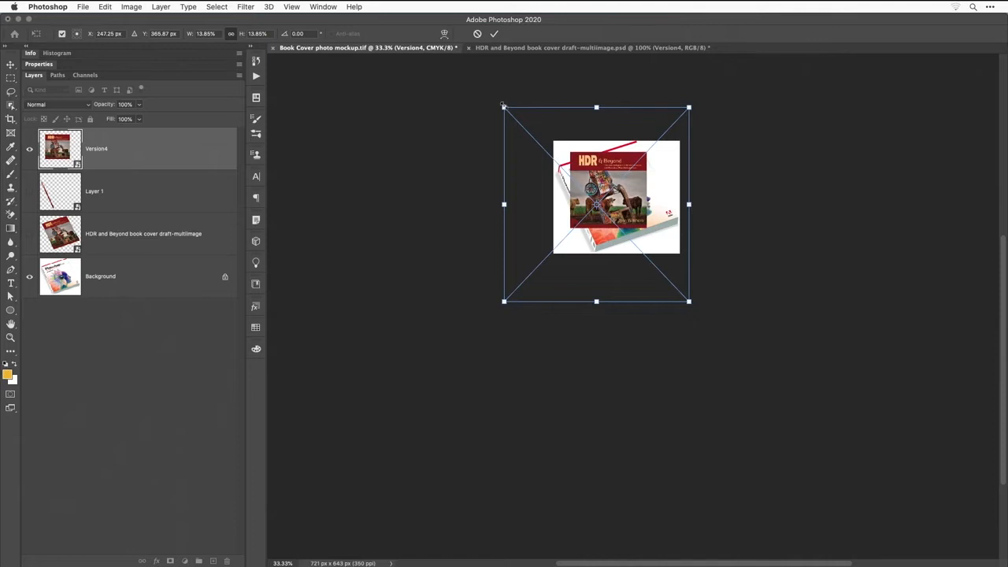
left_click_drag(503, 105, 527, 129)
key("Return")
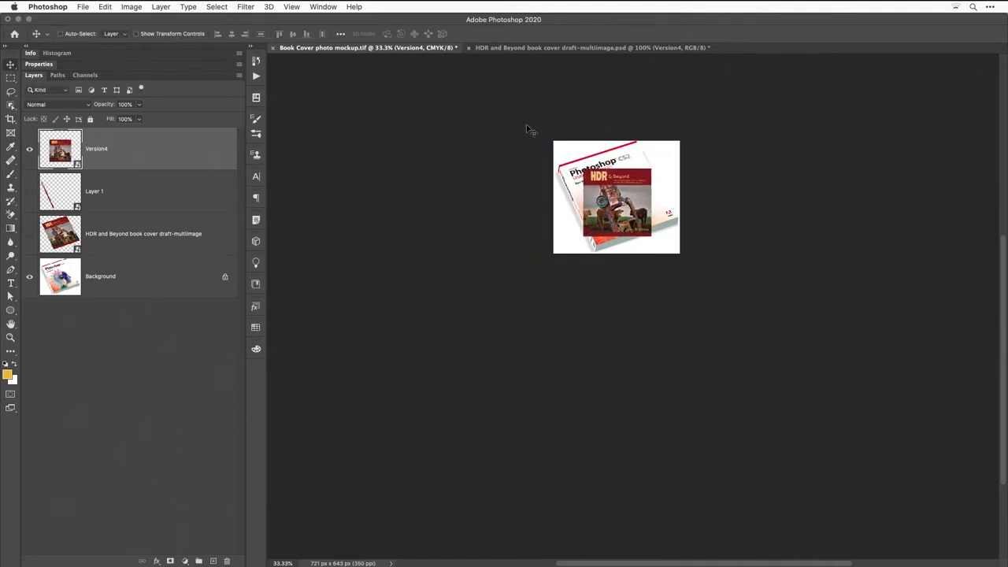
Distort the Version4 cover by its four corners so it tilts to match the book's perspective, and apply the transformation.
key("super+equal")
key("super+equal")
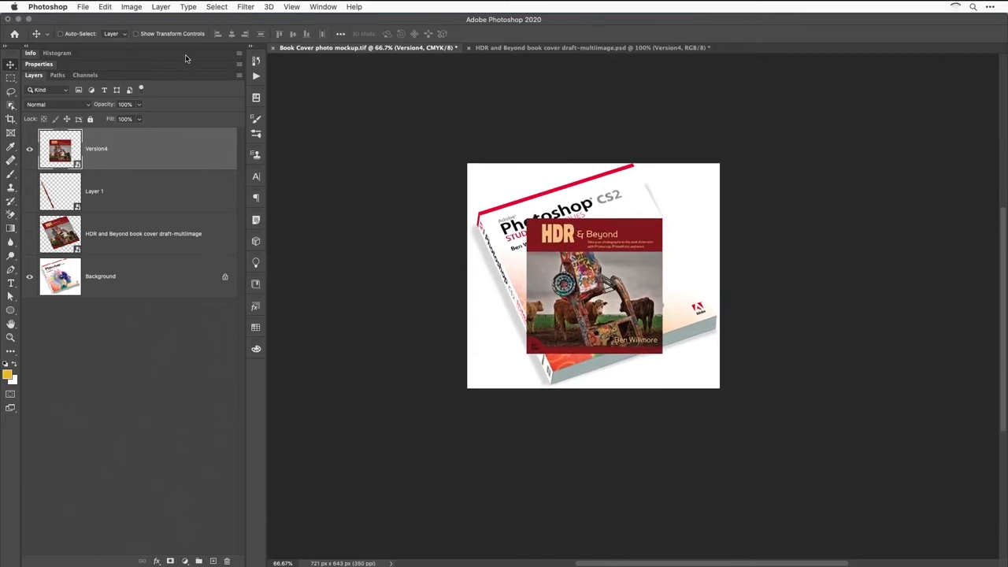
left_click(105, 7)
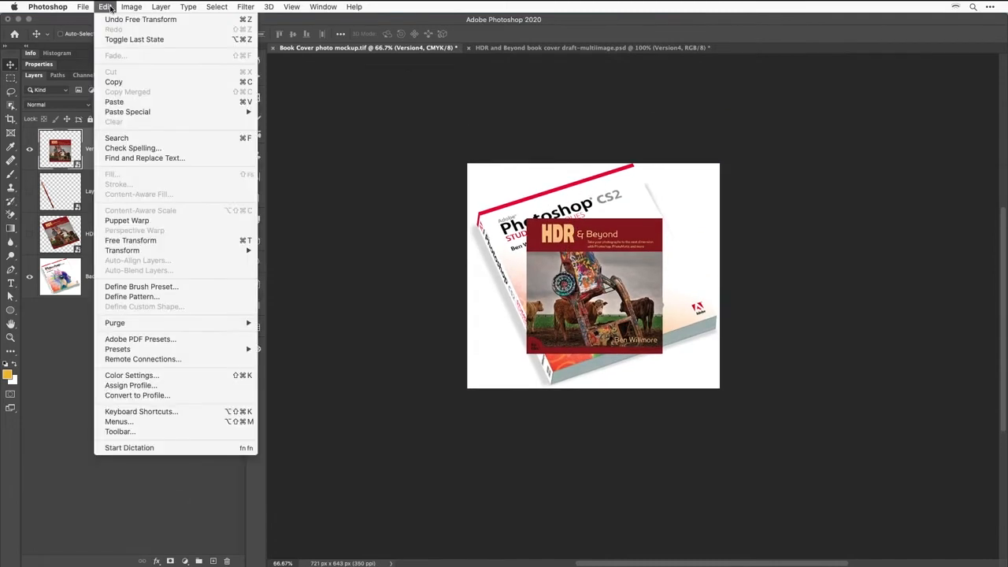
mouse_move(167, 252)
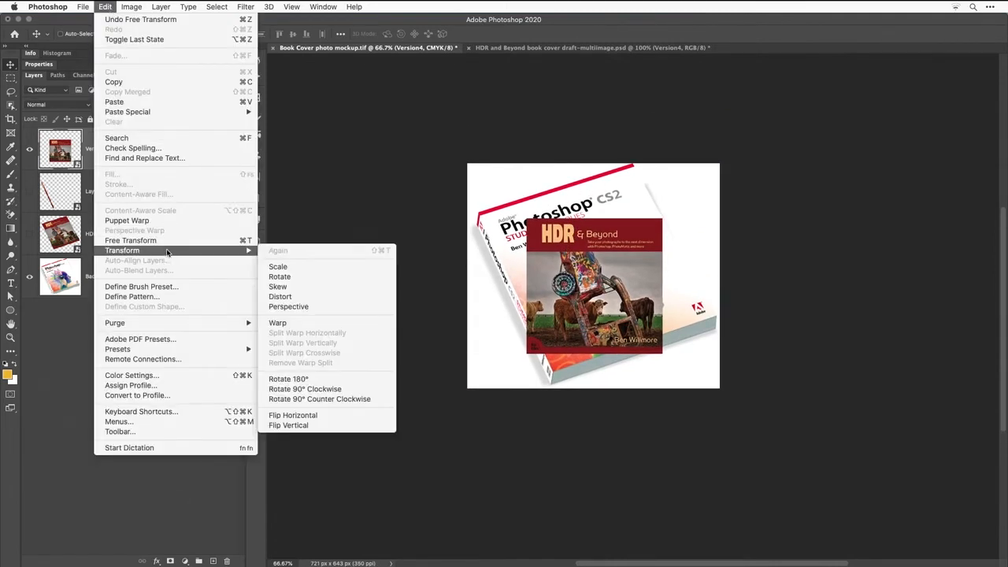
left_click(335, 298)
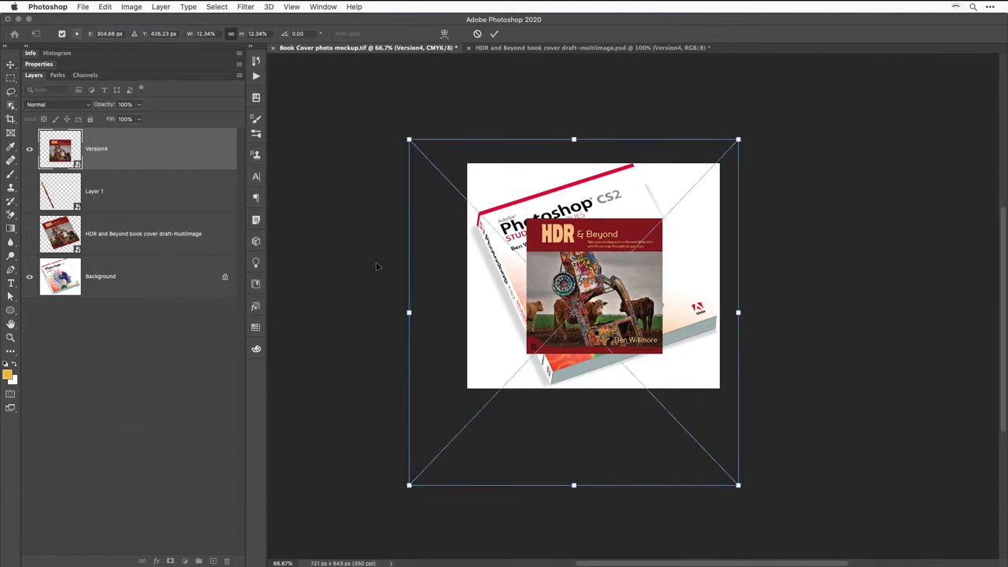
left_click_drag(409, 141, 401, 247)
left_click_drag(739, 141, 642, 121)
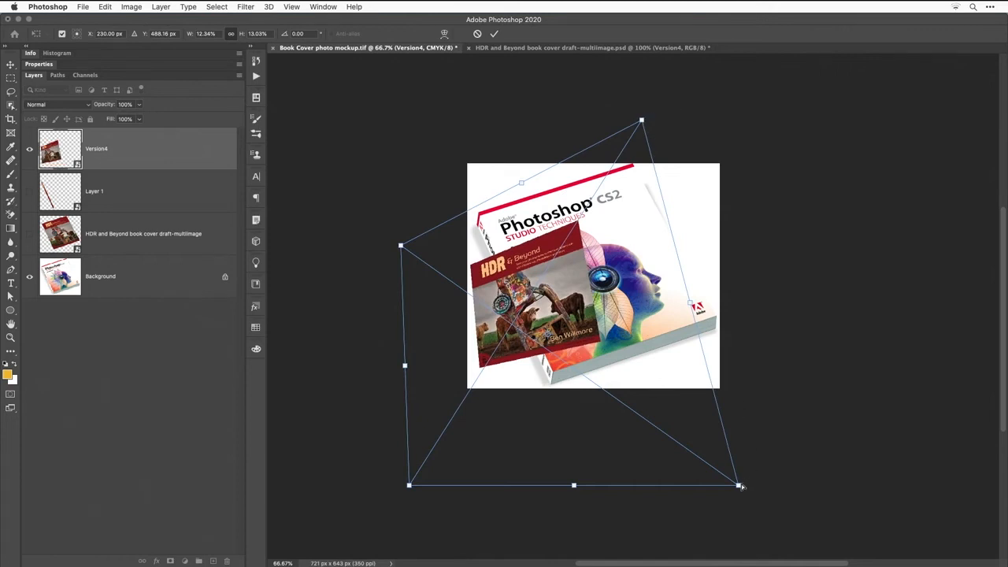
left_click_drag(740, 486, 925, 395)
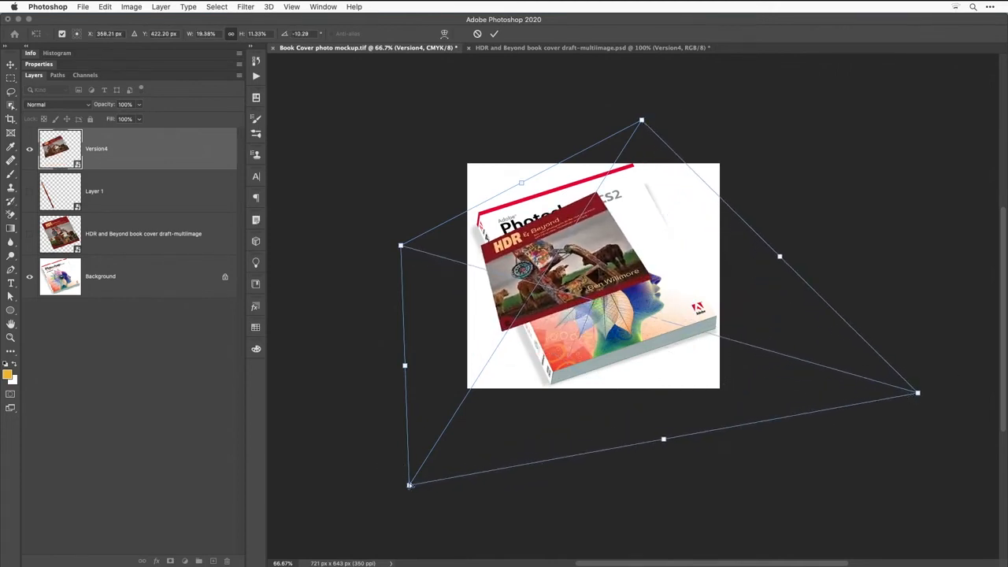
left_click_drag(410, 487, 506, 530)
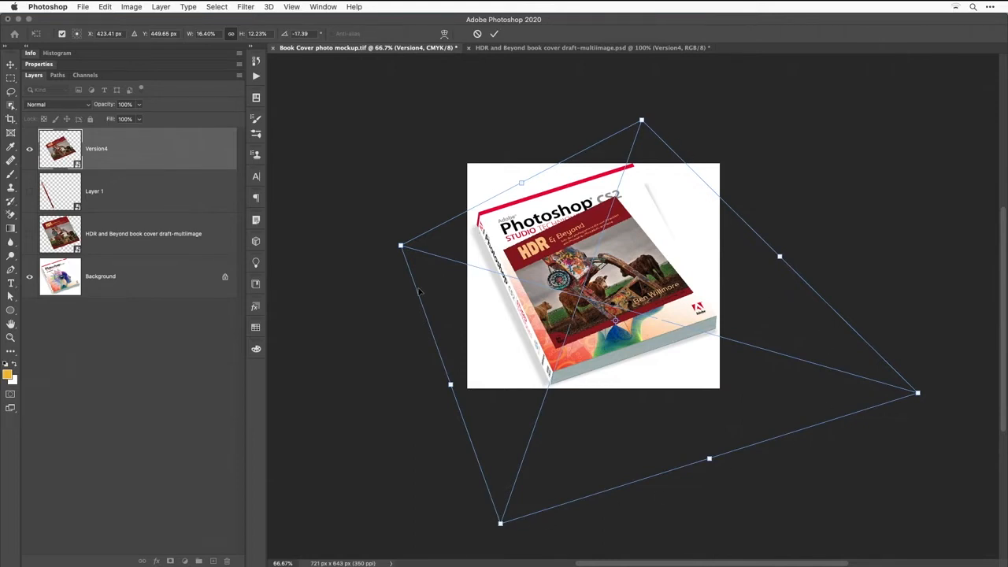
key("Return")
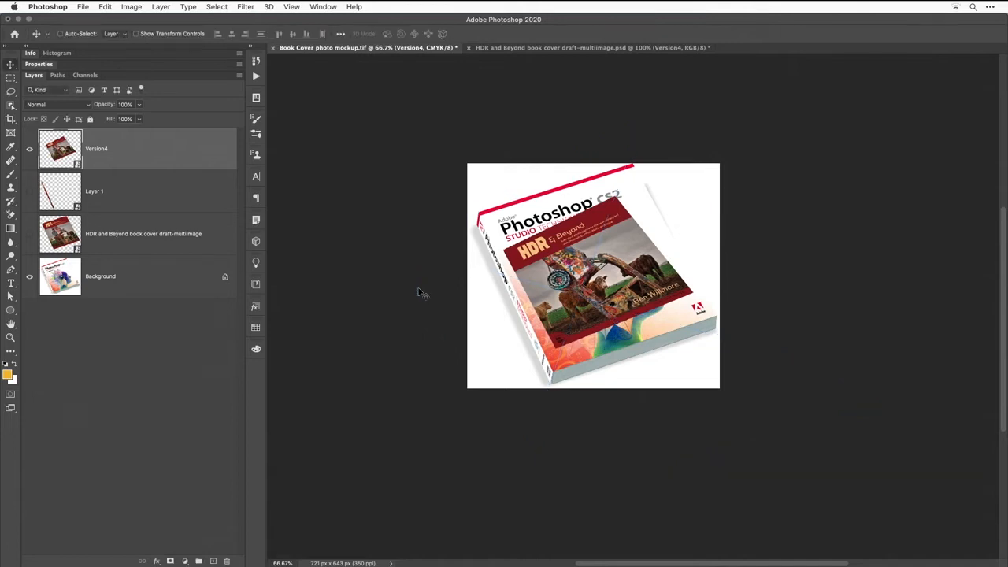
Delete the Version4 layer and show the HDR and Beyond book cover draft-multiimage layer, viewing the mockup at 100%.
left_click_drag(106, 153, 227, 561)
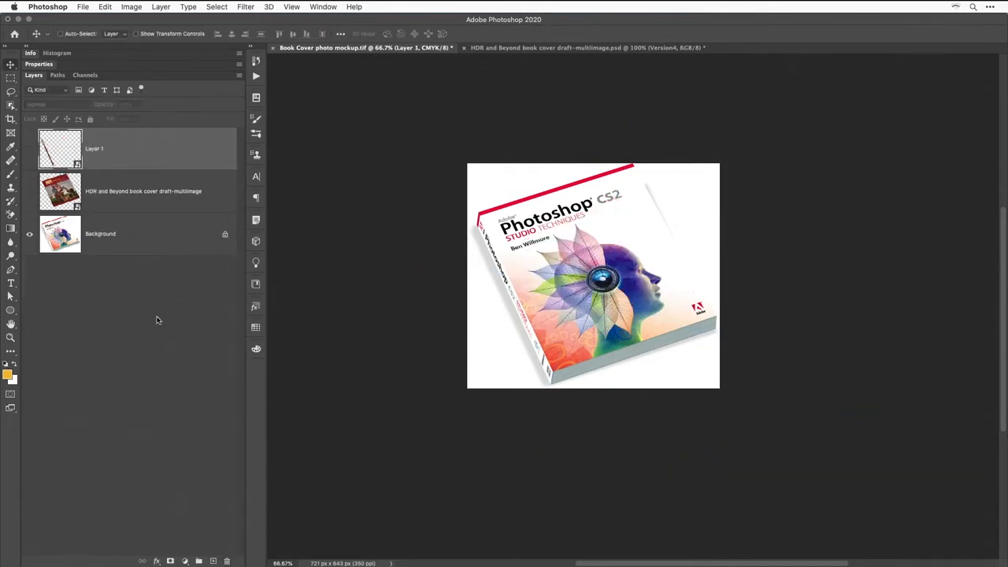
left_click(122, 202)
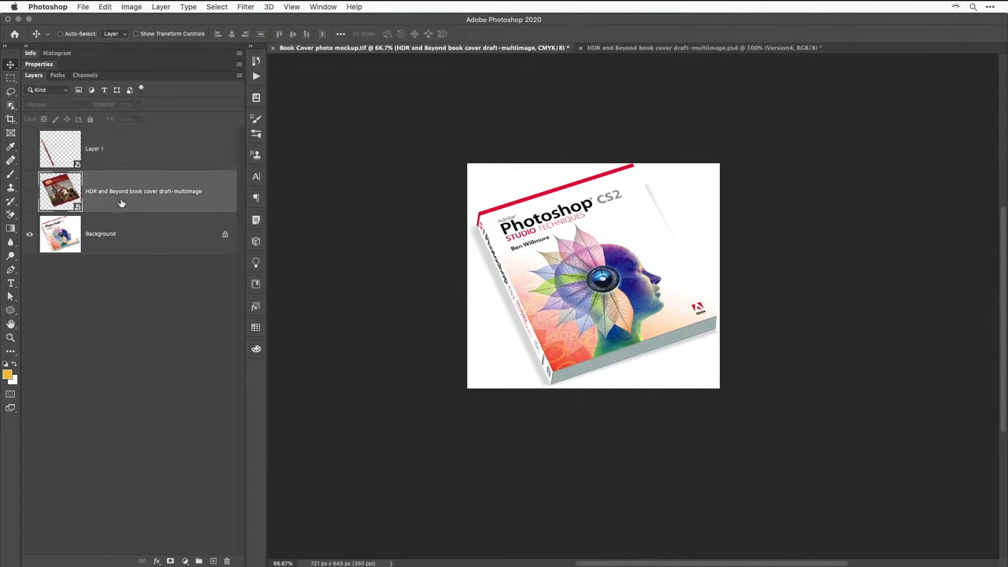
left_click(30, 192)
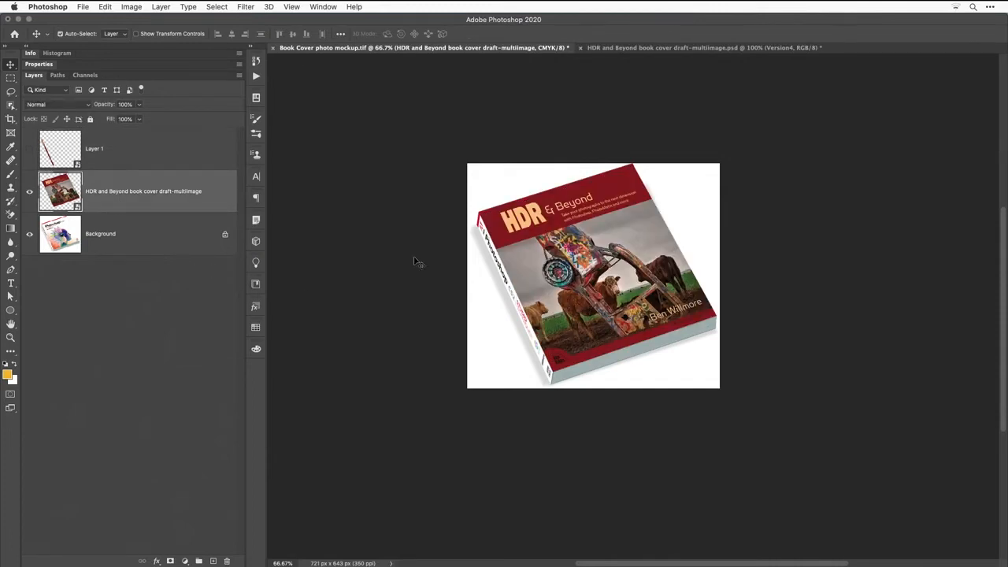
key("super+1")
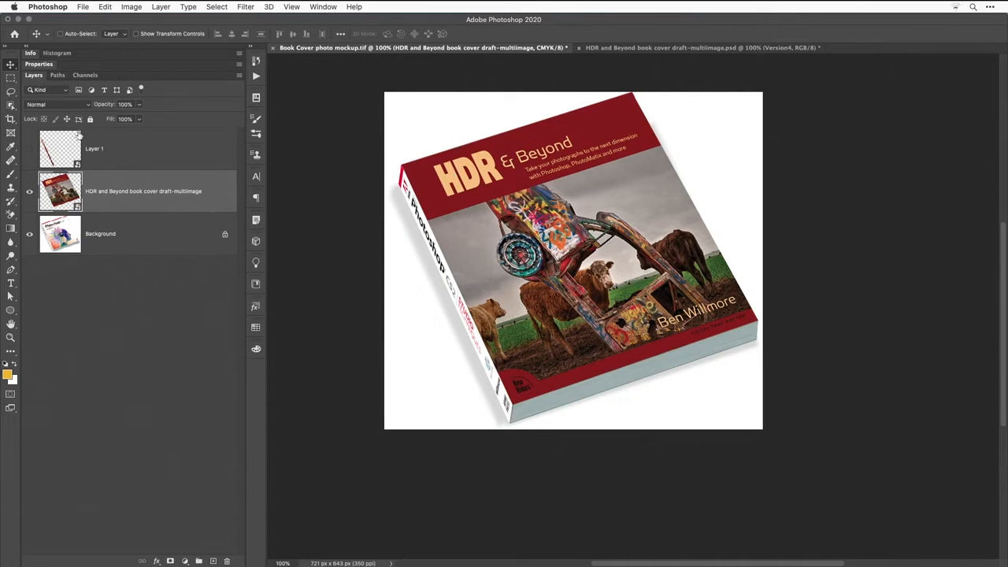
Make the book spine layer, Layer 1, visible in the mockup.
left_click(29, 151)
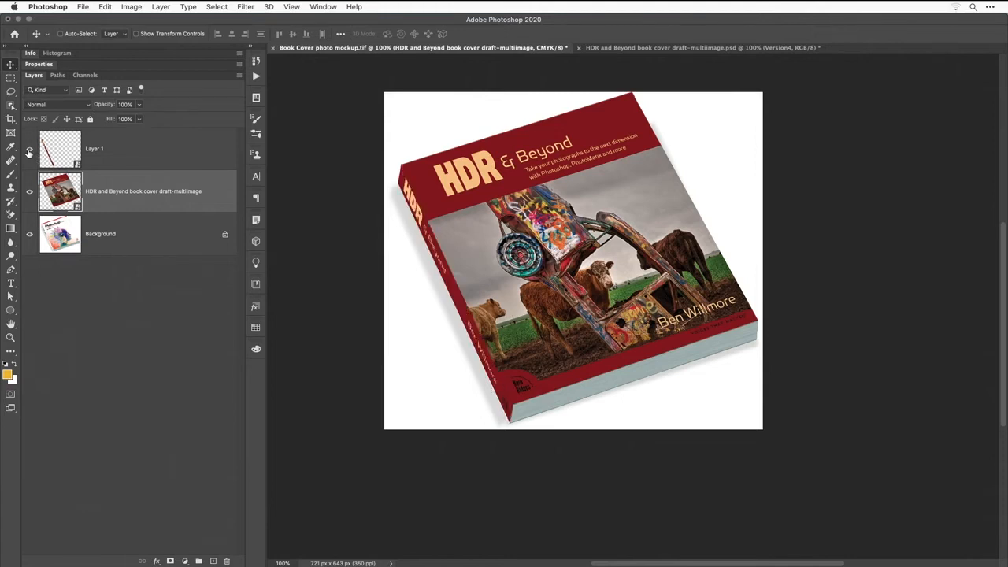
left_click(116, 160)
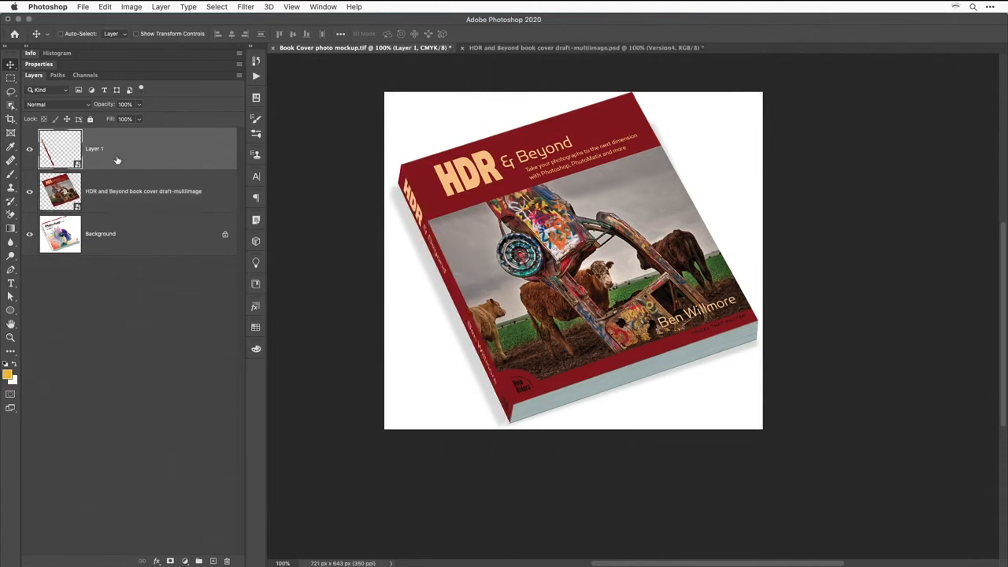
Open the front cover smart object's contents and make the 2009_12 South East Asia 07902-HDR layer visible.
left_click(135, 197)
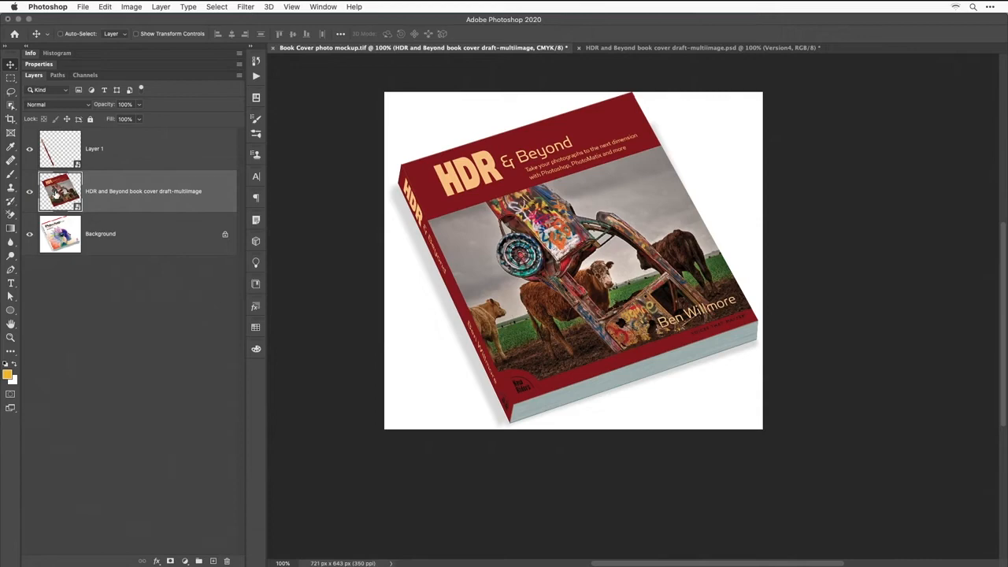
double_click(55, 193)
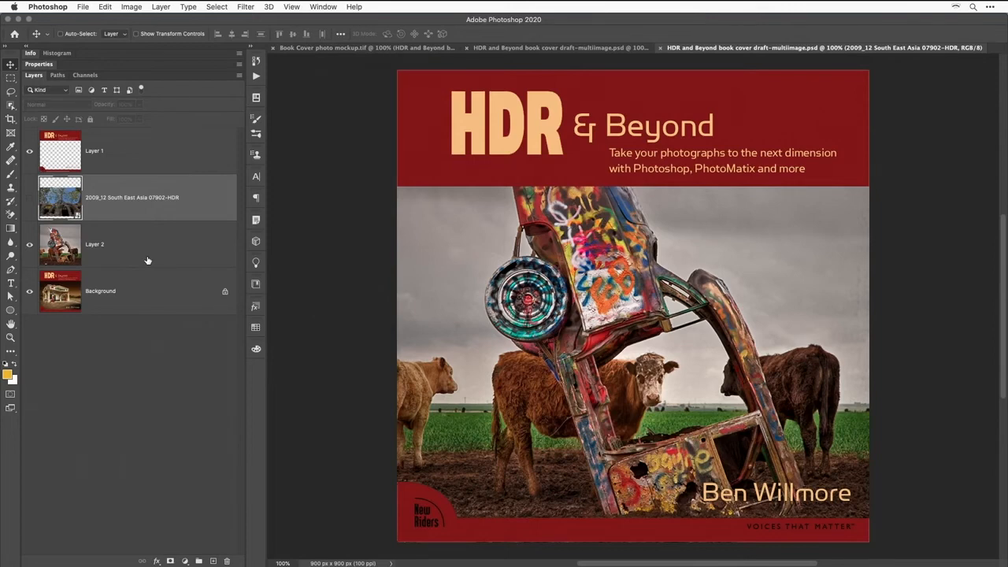
left_click(29, 202)
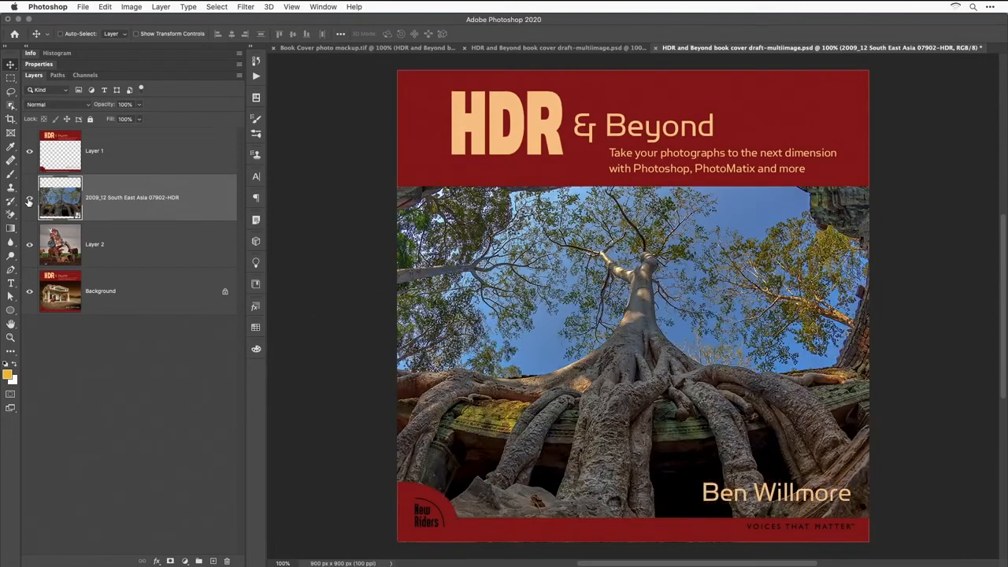
Select all three letters of the HDR title on Layer 1 with the Magic Wand tool.
left_click(101, 158)
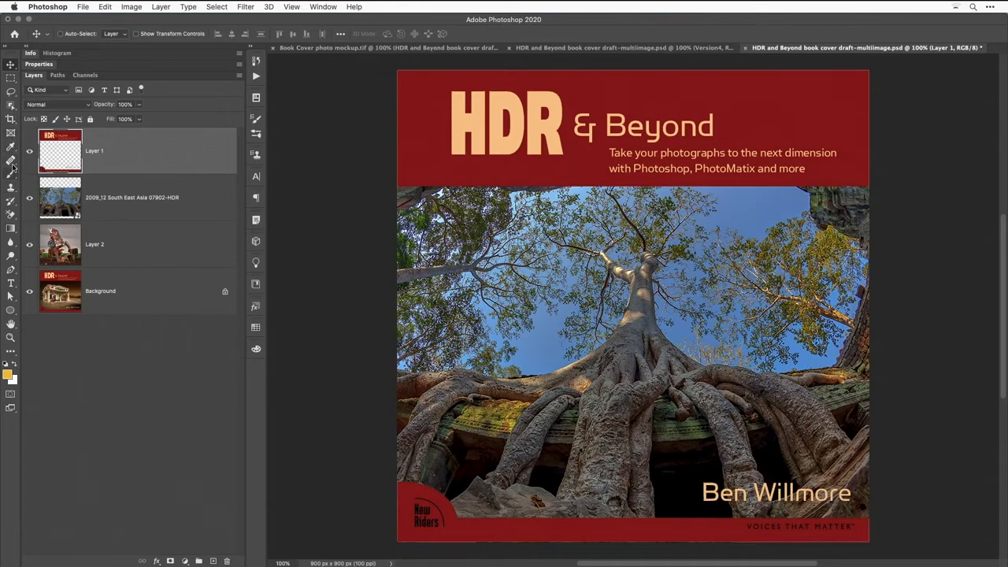
left_click(11, 106)
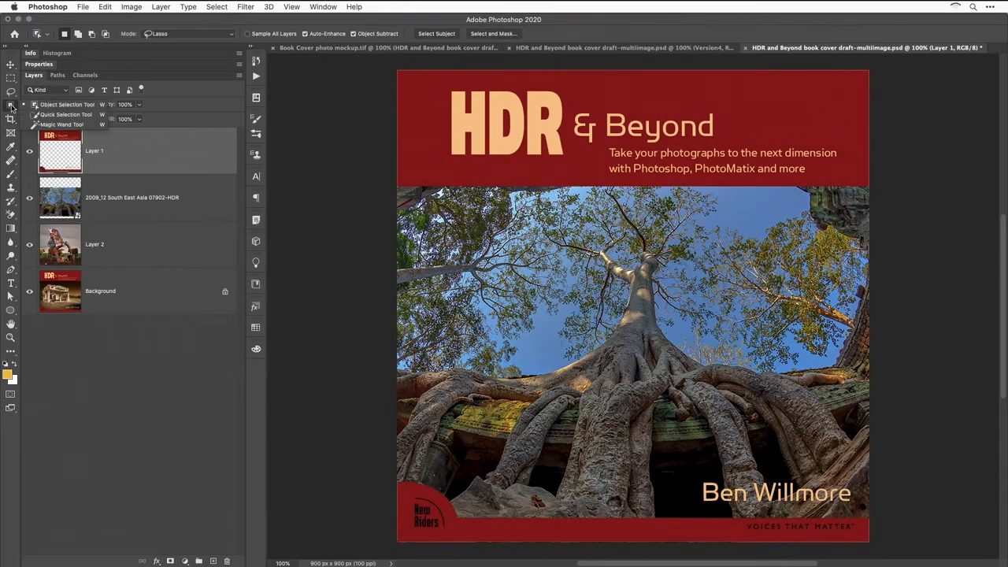
left_click(61, 125)
left_click(475, 128)
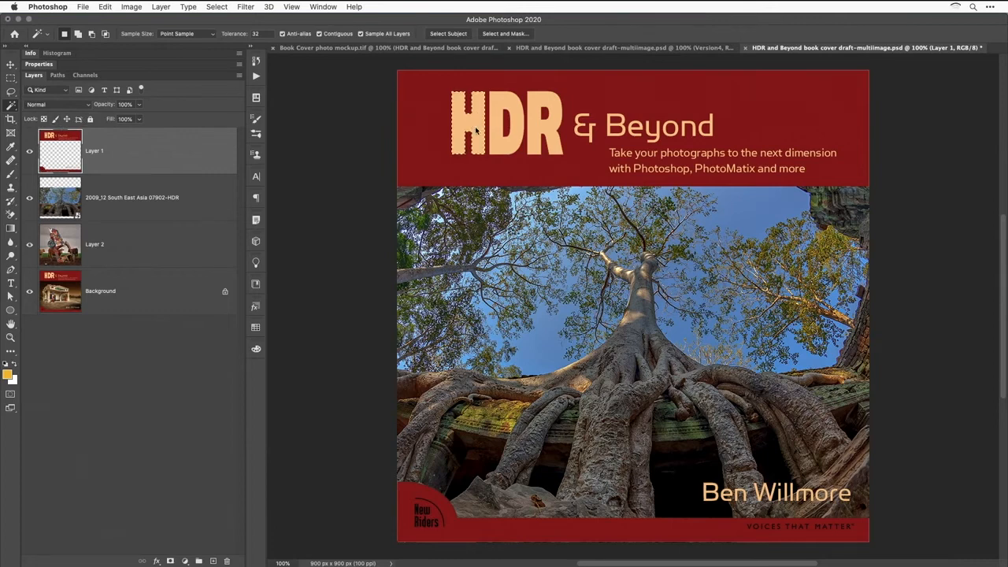
left_click(498, 123, "shift")
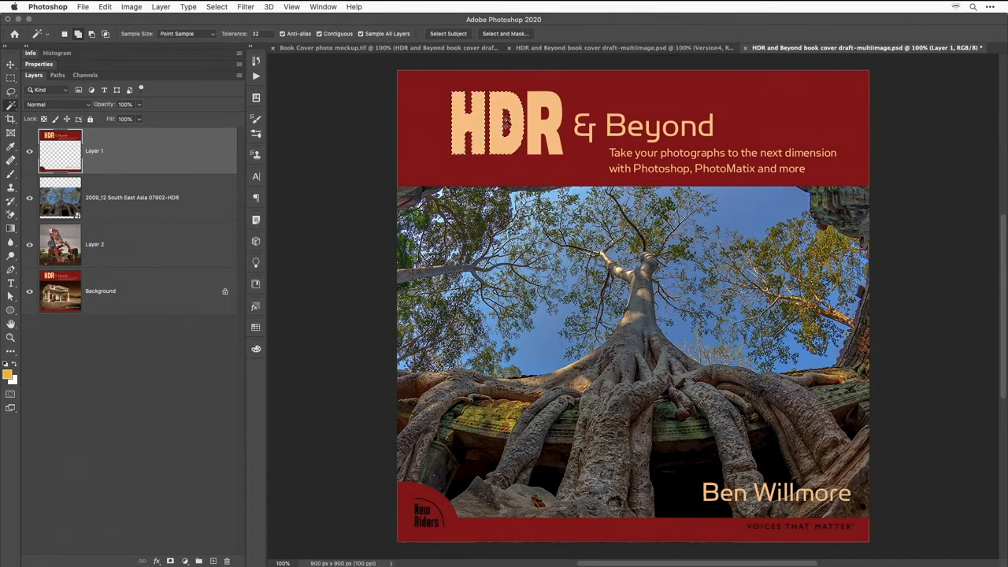
left_click(537, 134, "shift")
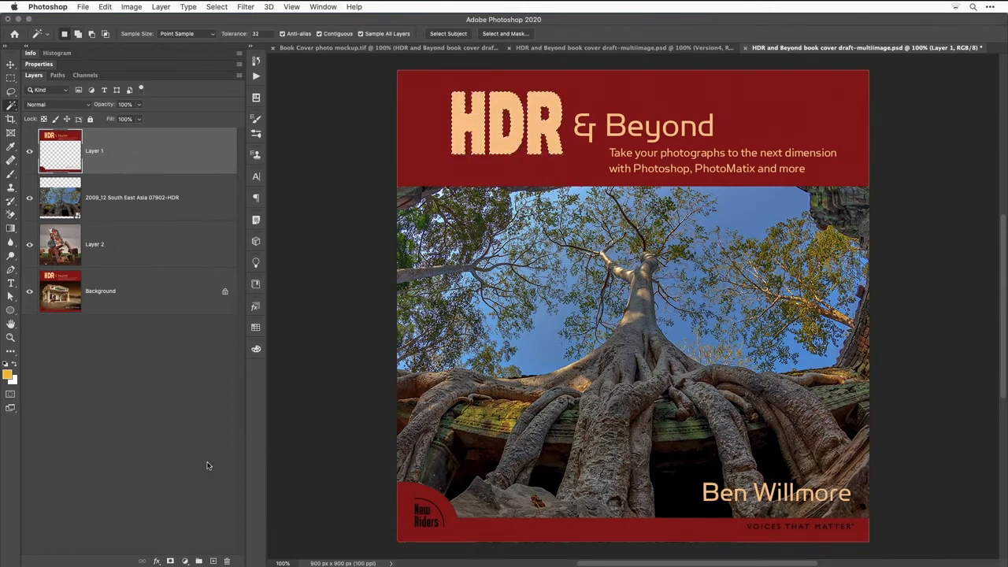
Fill the selected HDR letters with bright green (00ff12) on a new layer and deselect.
left_click(212, 560)
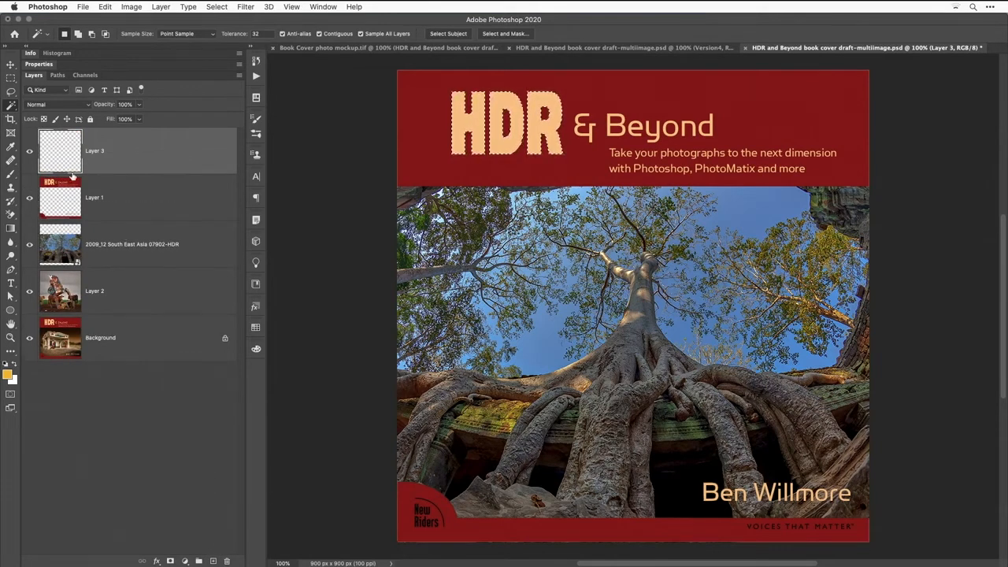
left_click(8, 375)
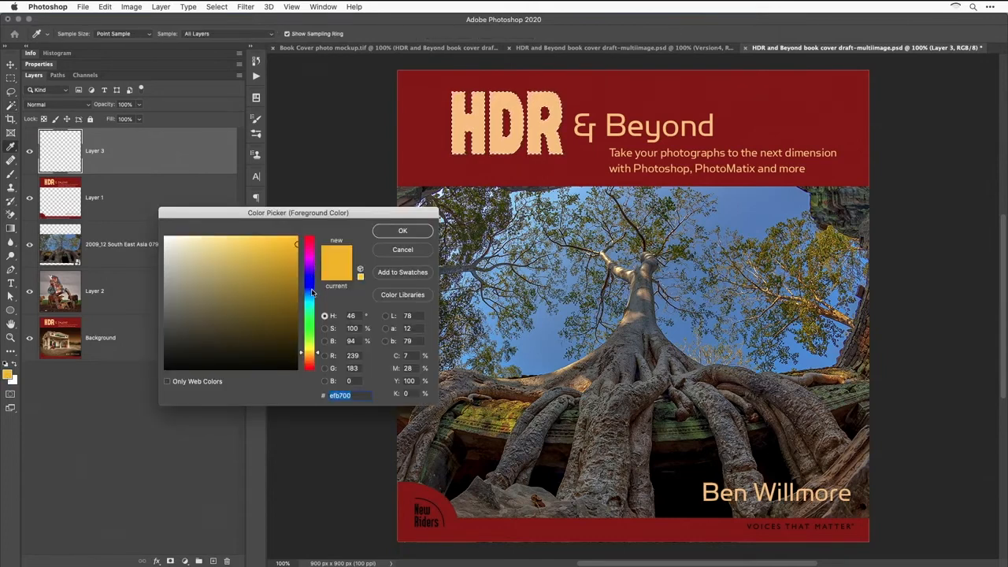
left_click(297, 237)
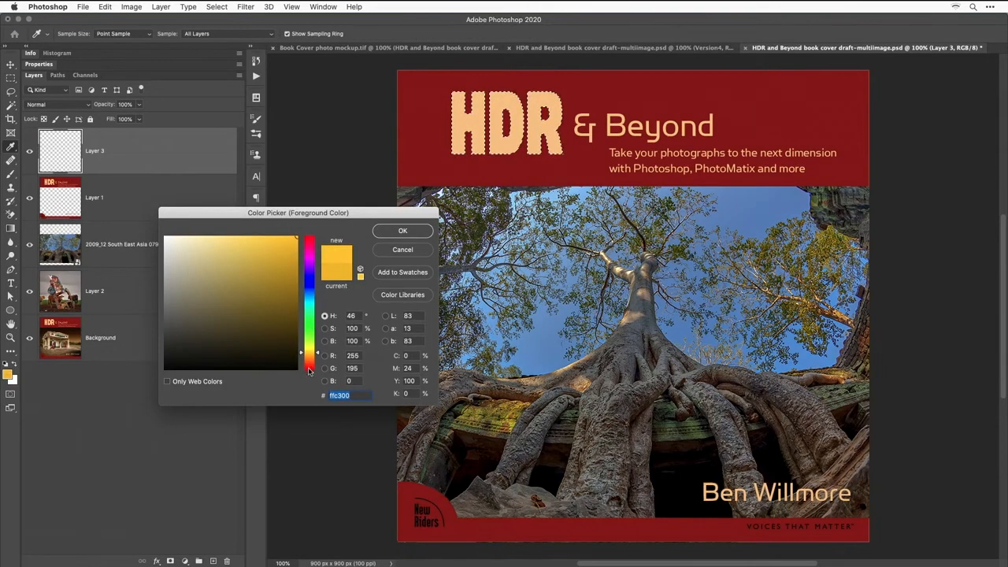
left_click(309, 324)
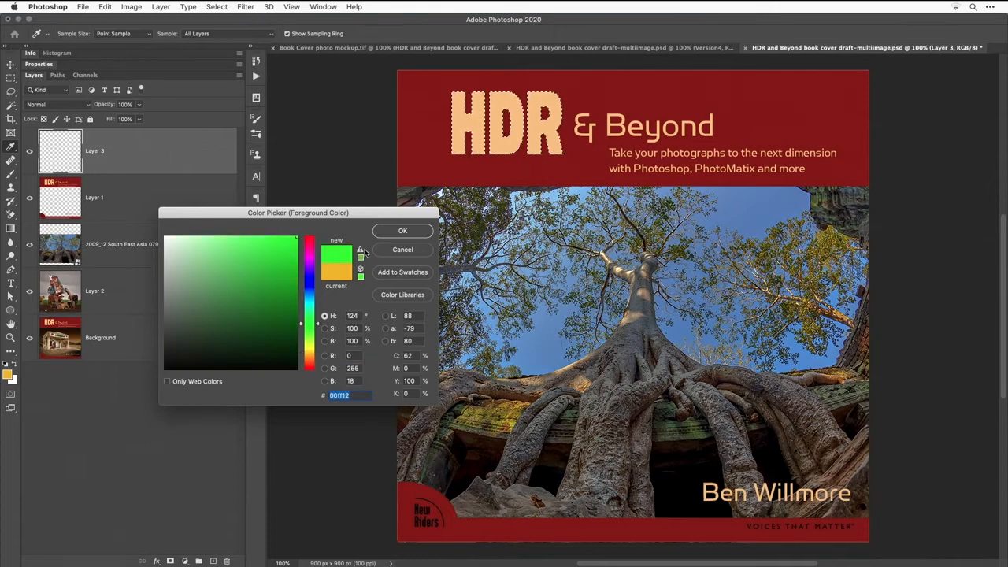
left_click(403, 231)
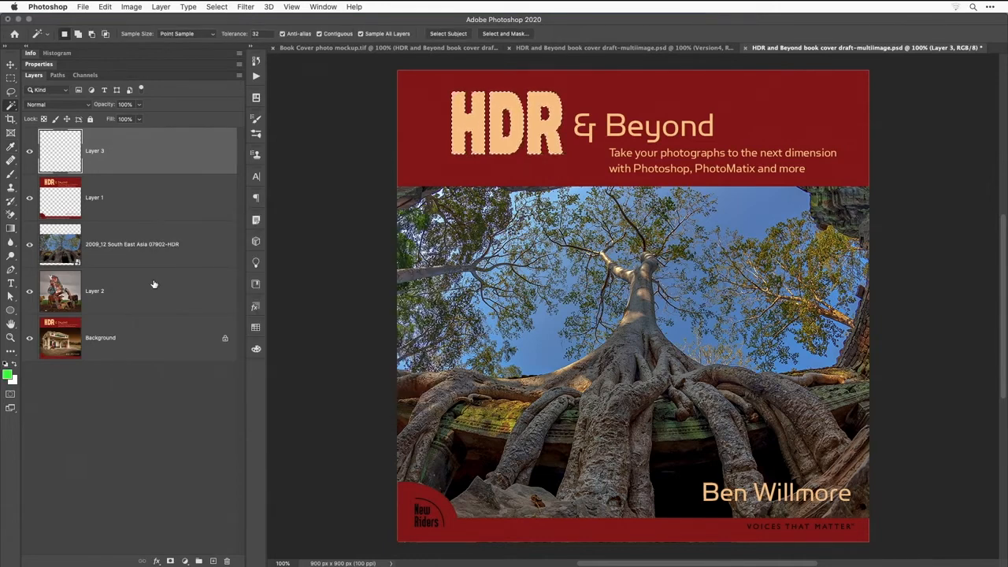
key("alt+BackSpace")
key("super+d")
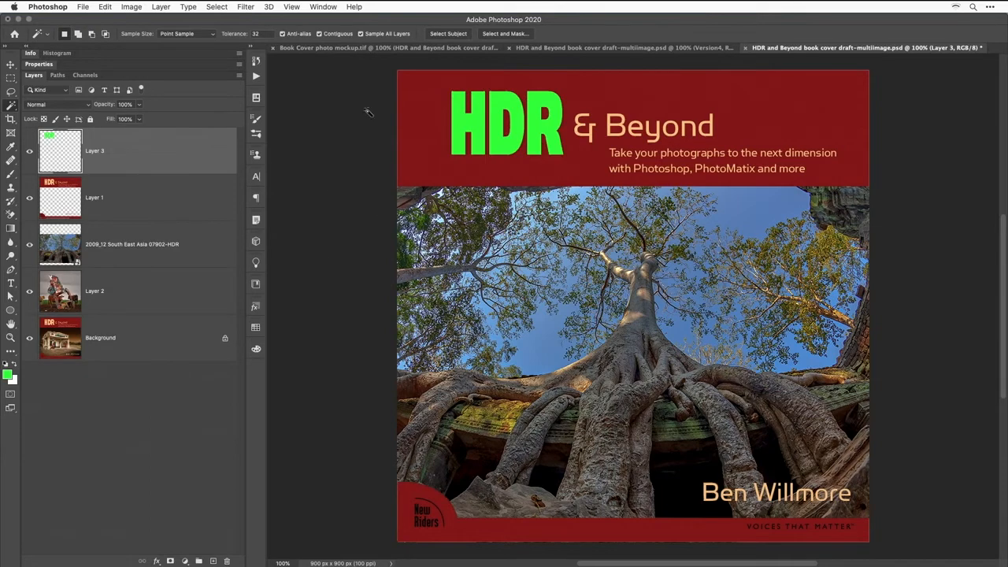
Close the cover smart object's contents and save the changes so the book mockup updates.
left_click(746, 48)
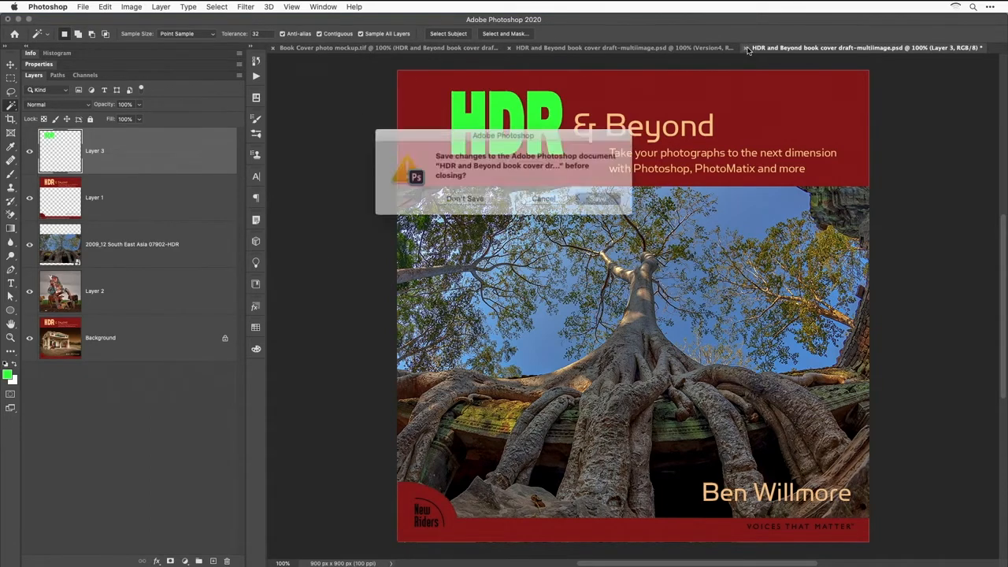
left_click(592, 197)
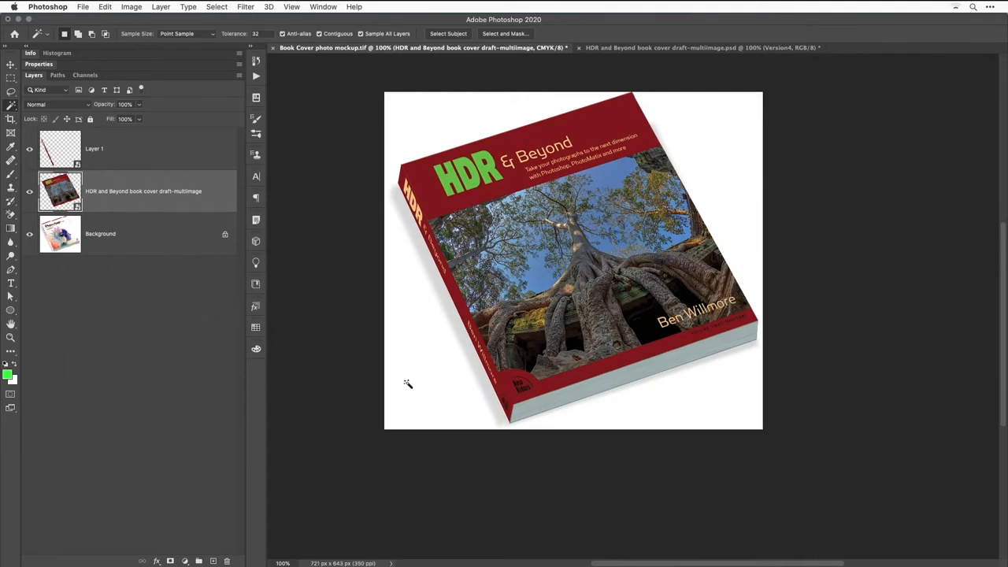
Hide Layer 1, the tree photo and Layer 2 inside the cover smart object, saving its contents on closing.
double_click(61, 193)
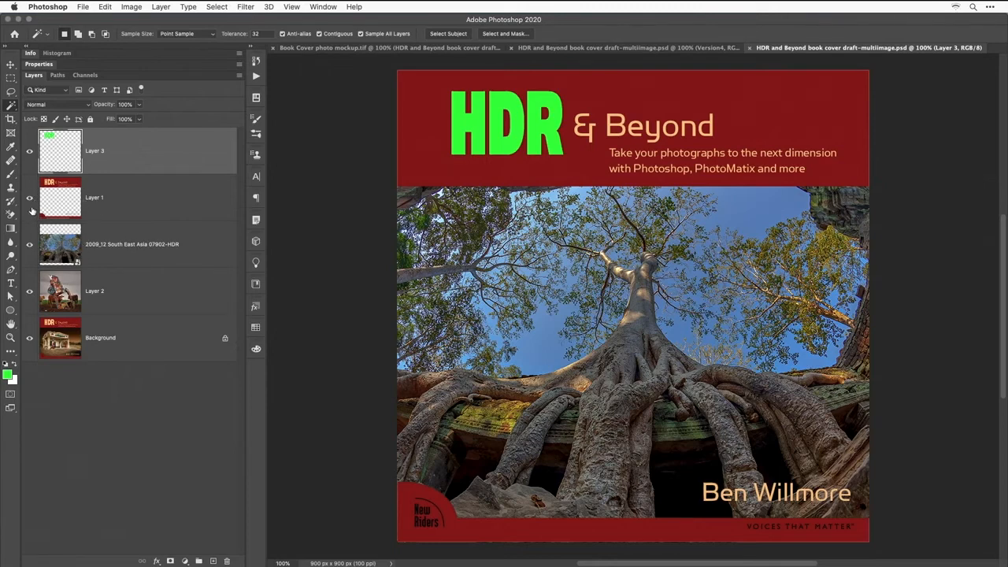
left_click_drag(27, 201, 35, 295)
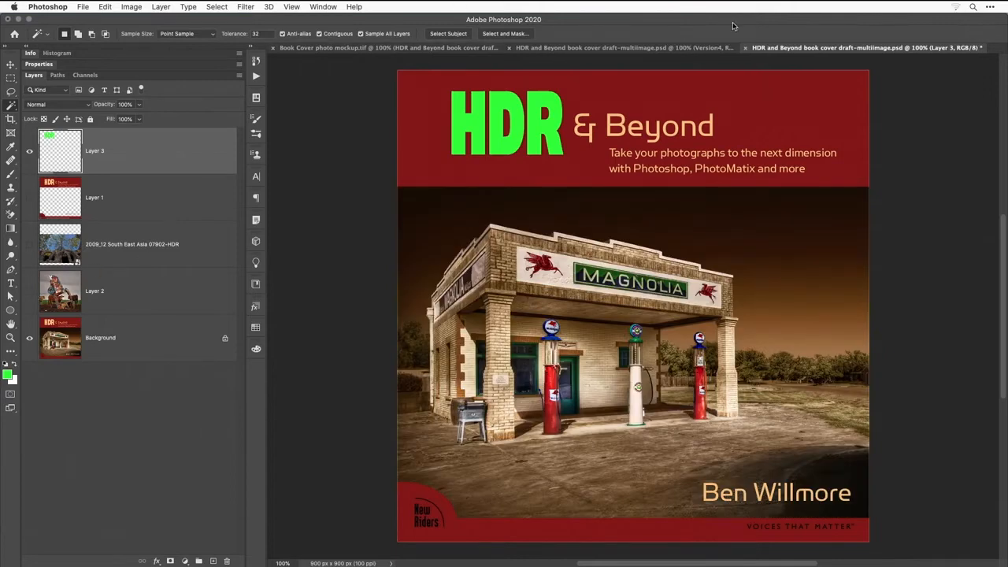
left_click(747, 49)
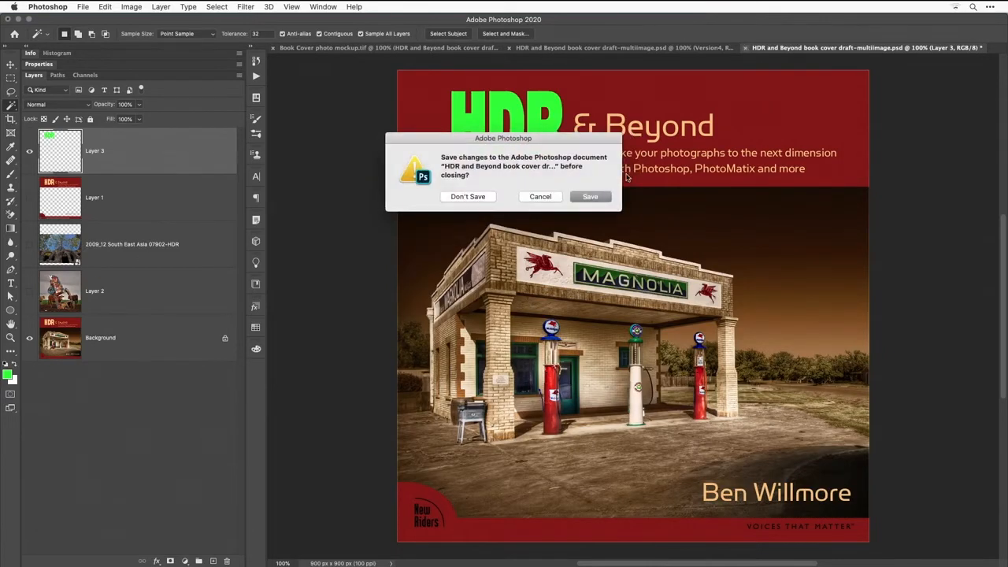
left_click(595, 198)
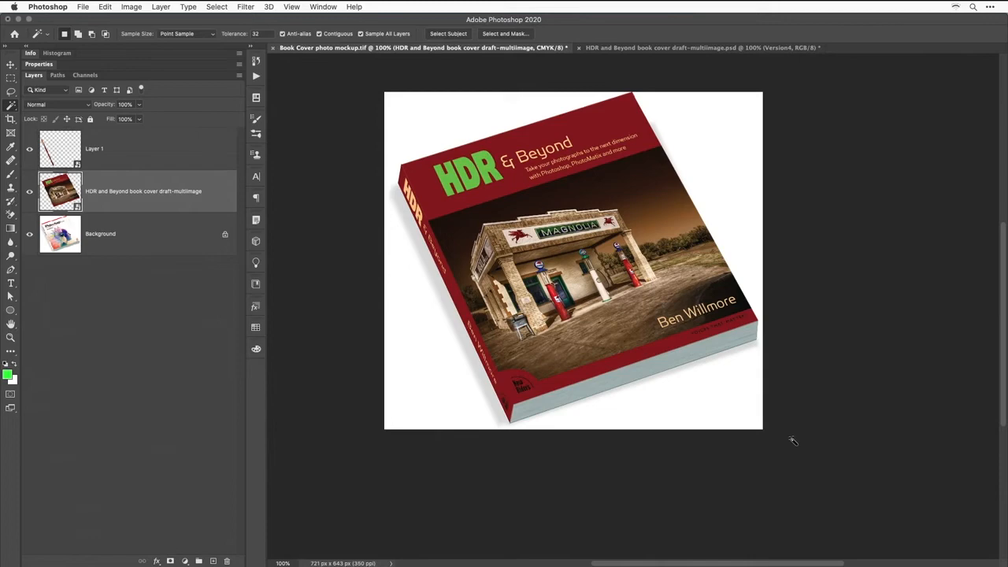
Close both book cover documents and open 2019_03_27-Marlborough New Zealand 5843-Edit.tif from Adobe Bridge.
key("super+w")
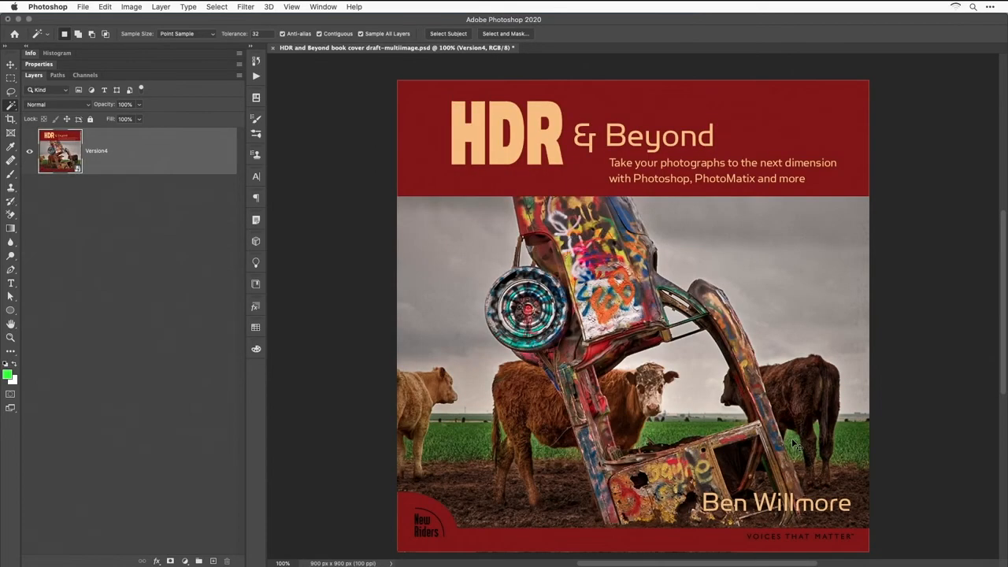
key("super+w")
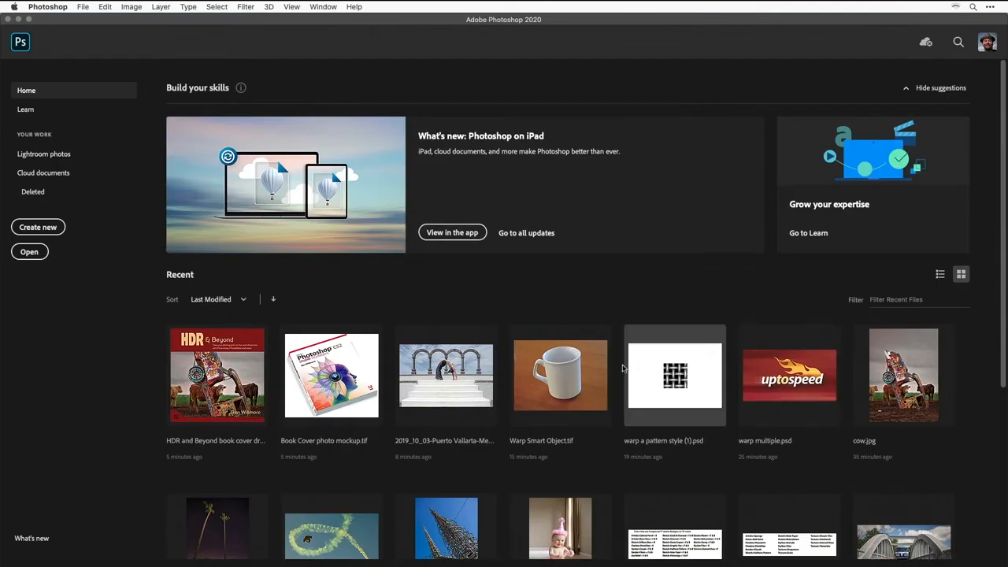
left_click(430, 556)
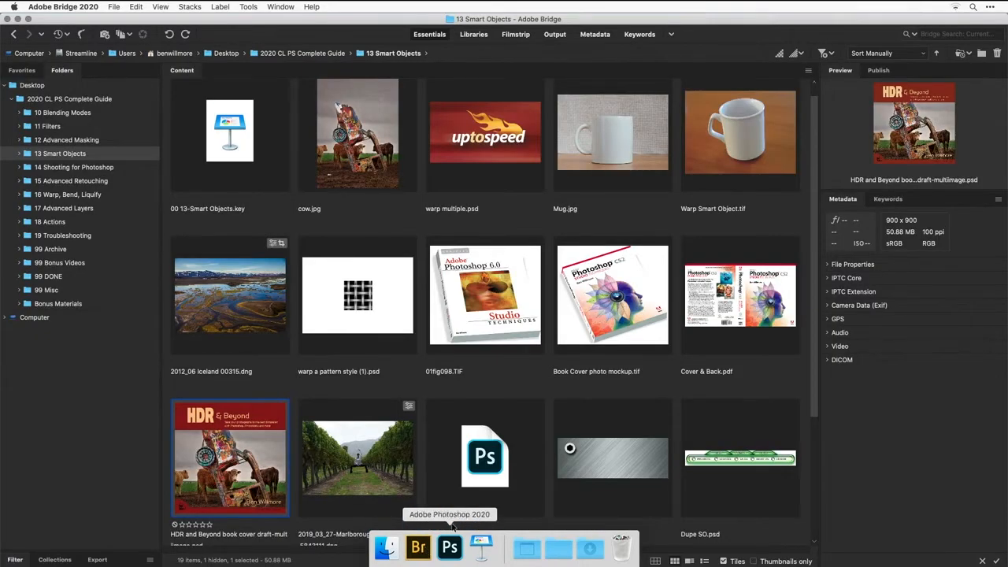
left_click(637, 315)
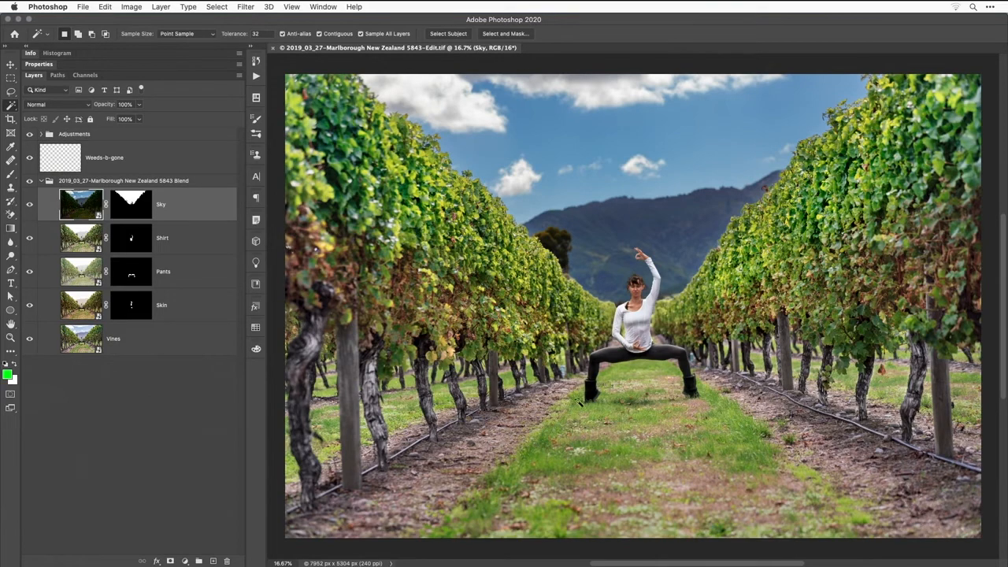
Switch to Adobe Bridge and clear the develop settings of 2019_03_27-Marlborough New Zealand 5843111.dng.
mouse_move(401, 564)
left_click(418, 548)
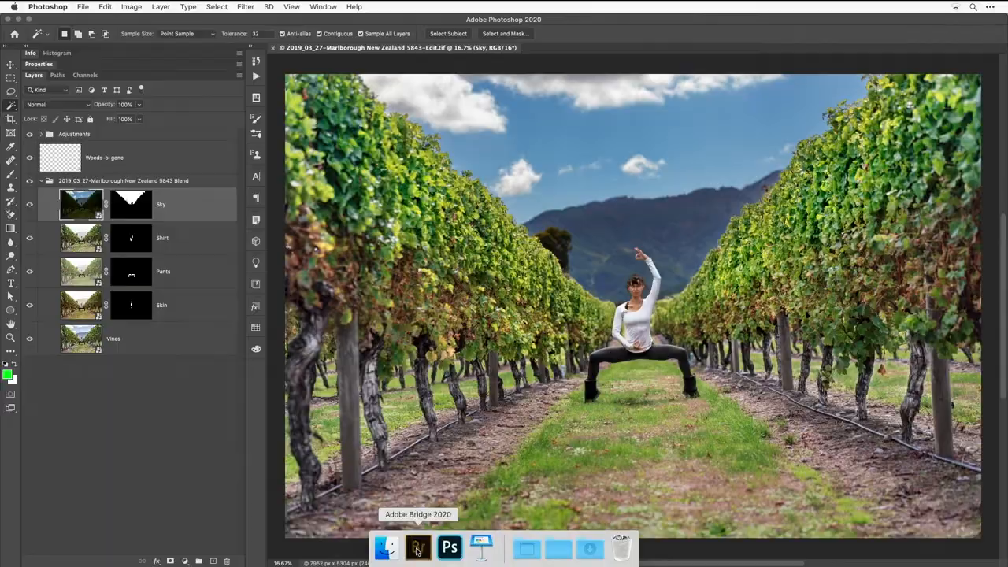
left_click(355, 295)
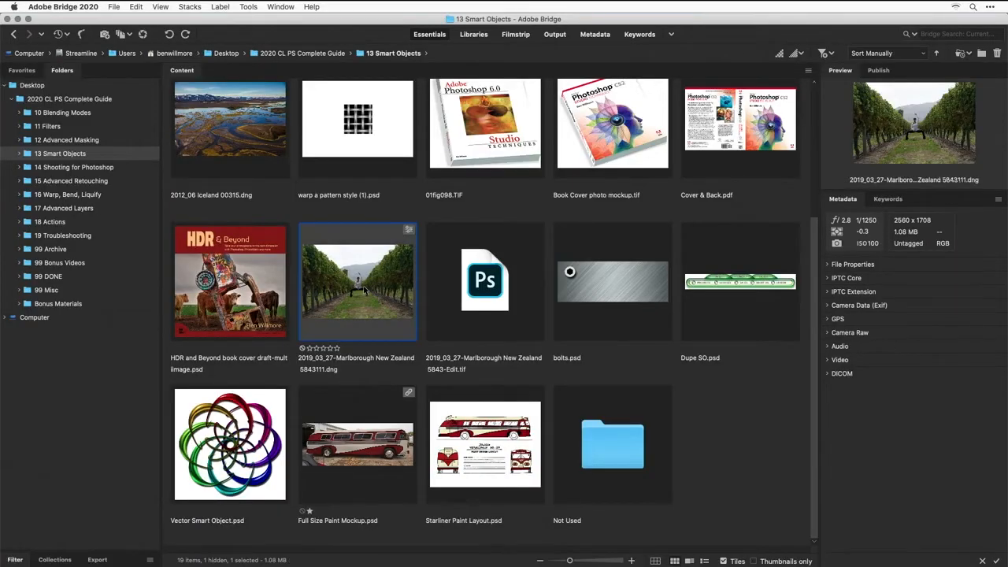
right_click(366, 294)
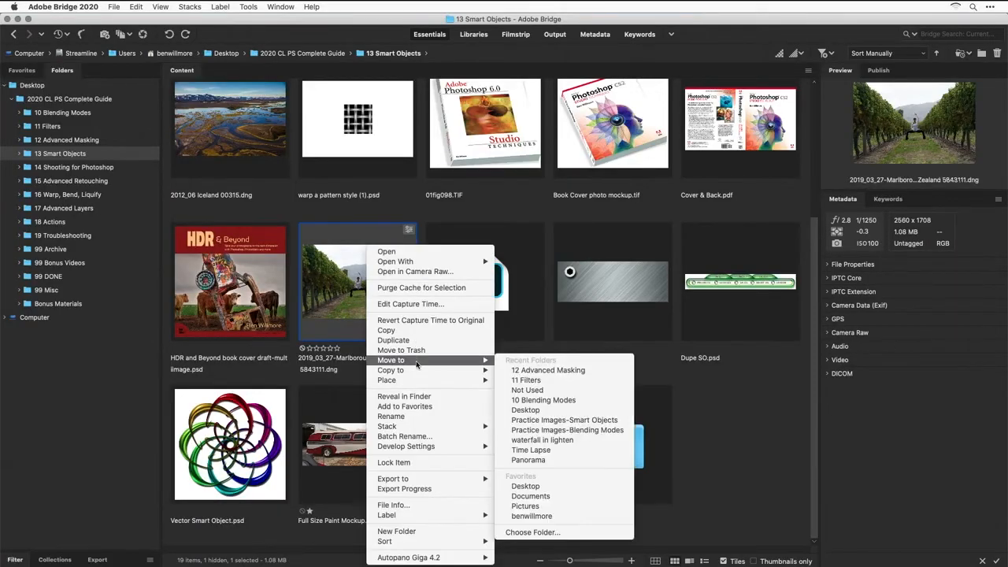
mouse_move(421, 446)
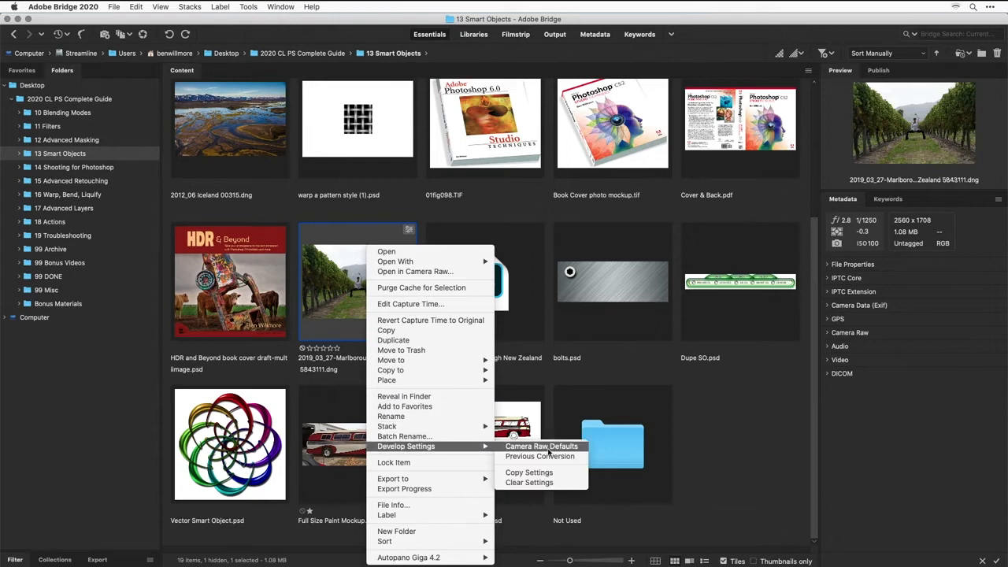
left_click(529, 482)
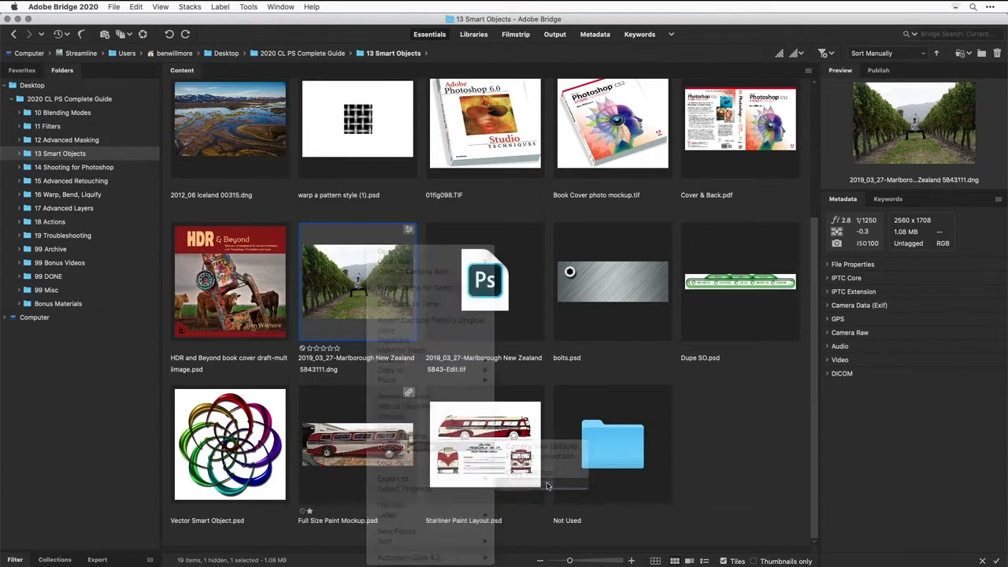
Preview the vineyard DNG photo full screen and open it in Camera Raw.
key("space")
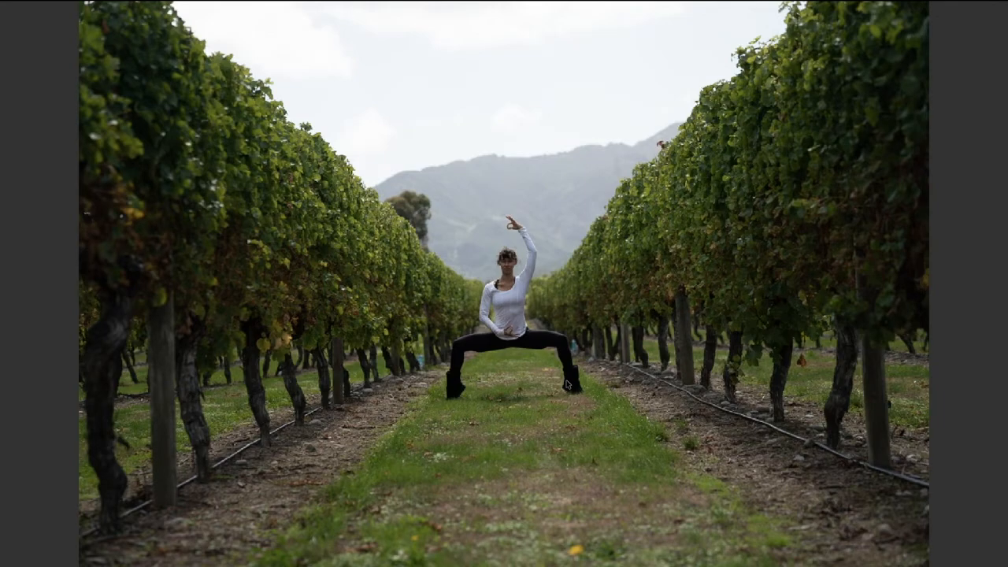
key("space")
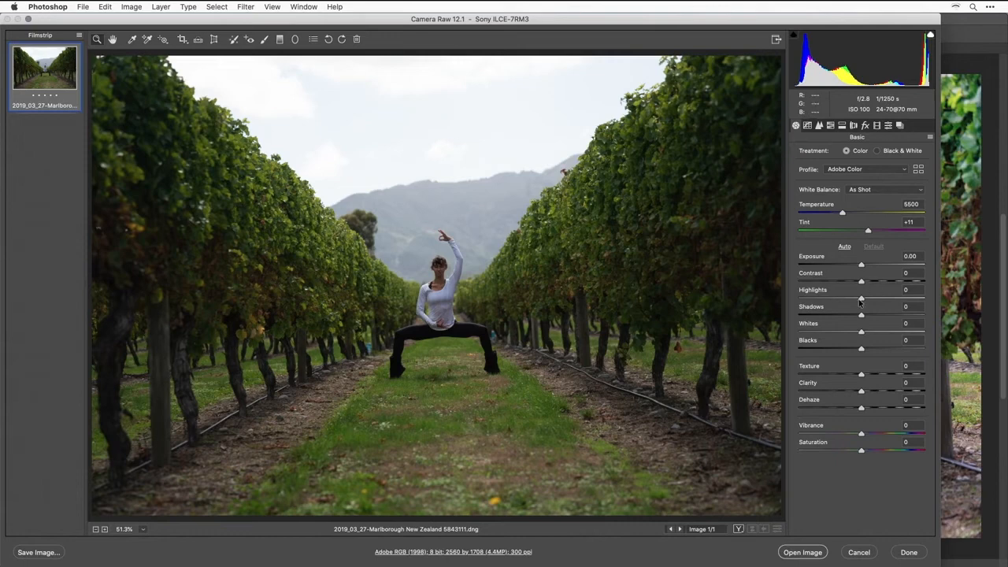
Try lowering the vineyard photo's Highlights to -86 and reset the setting to its default.
left_click_drag(861, 299, 807, 295)
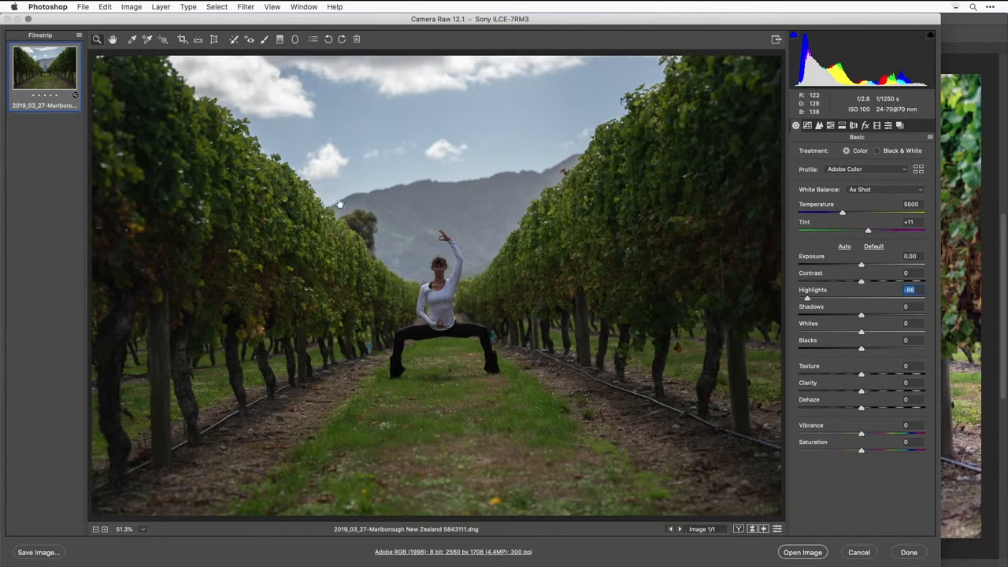
double_click(807, 298)
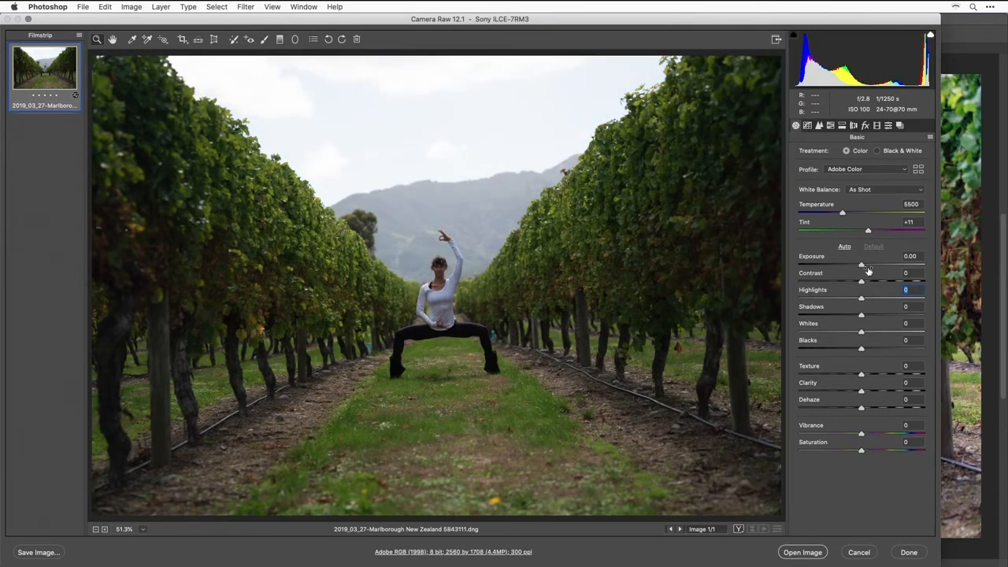
Lower the vineyard photo's Exposure to -1.80 and open it in Photoshop as a smart object.
left_click_drag(862, 266, 839, 268)
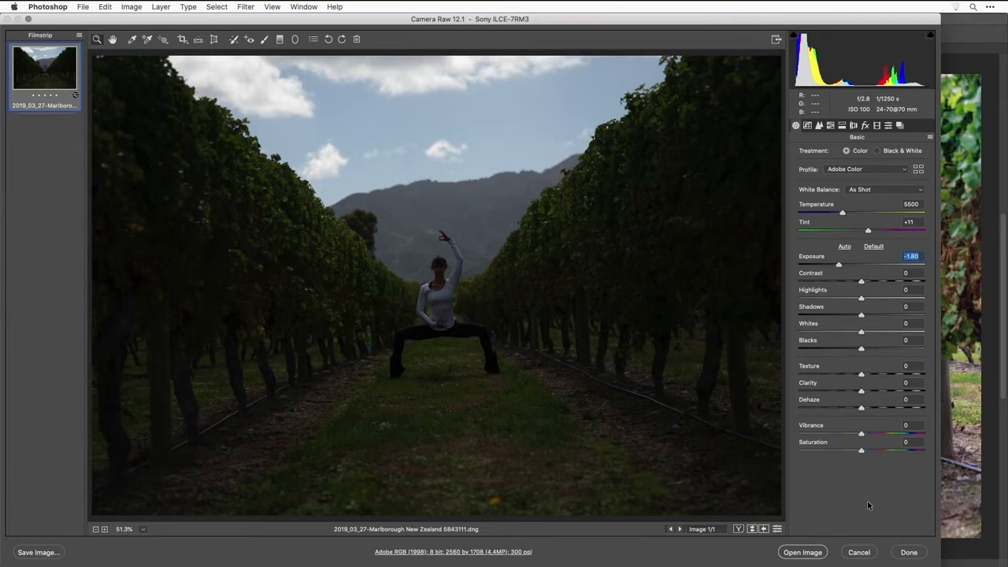
key("shift")
left_click(803, 553)
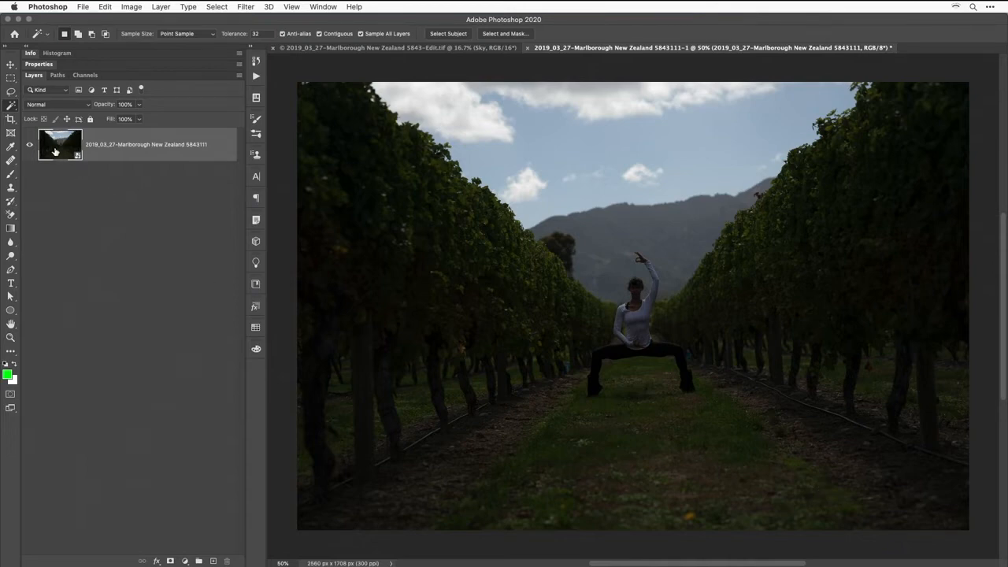
Reopen the vineyard smart object's raw settings to review them and close without changes.
double_click(56, 149)
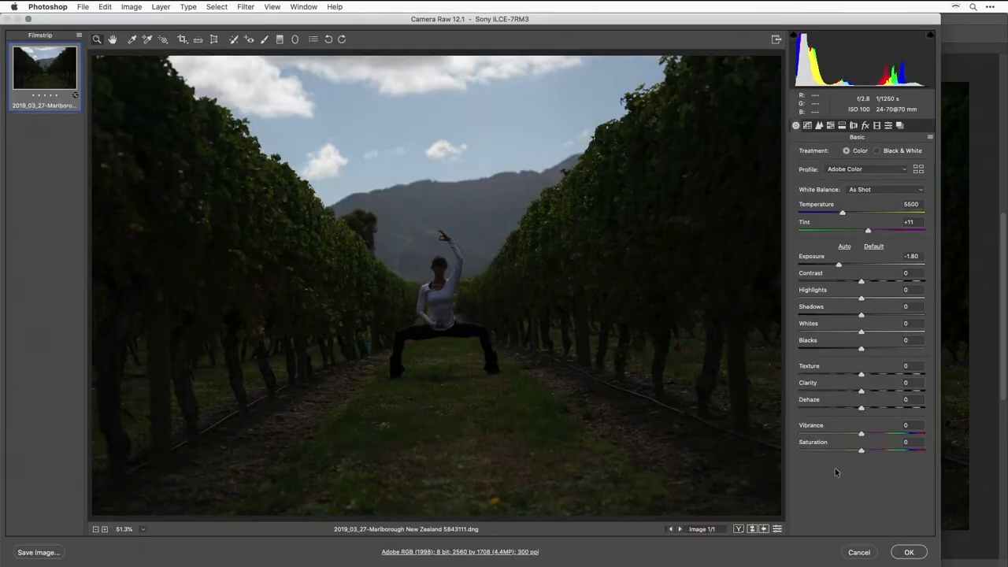
left_click(859, 552)
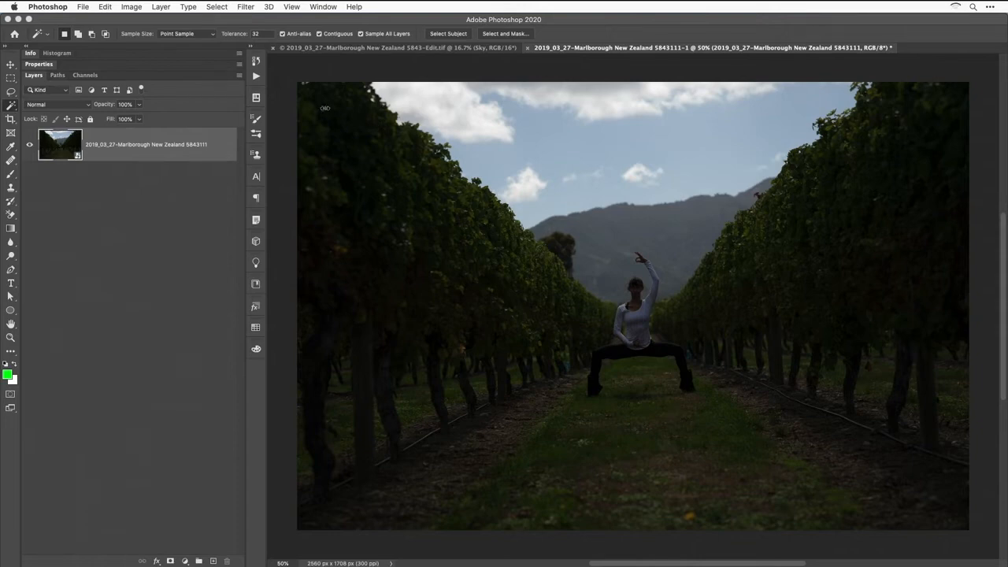
Try duplicating the vineyard smart object layer and raising the duplicate's Exposure to +4.40.
left_click(161, 7)
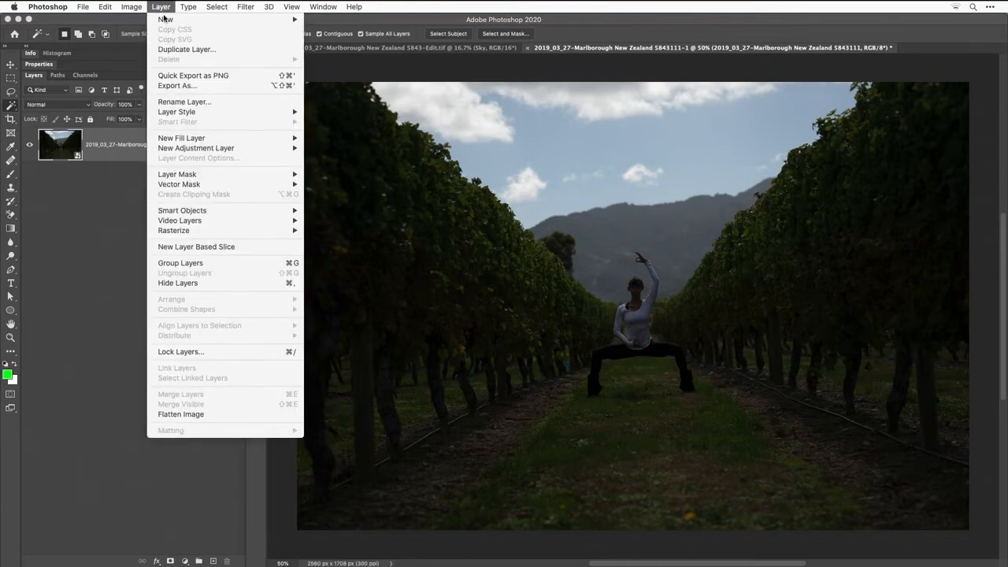
mouse_move(177, 20)
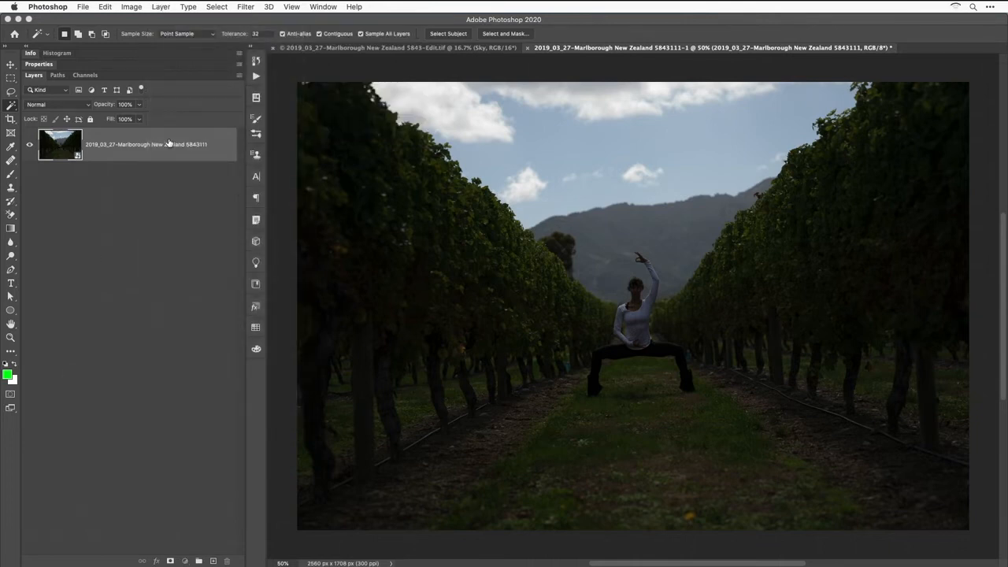
left_click_drag(172, 144, 213, 560)
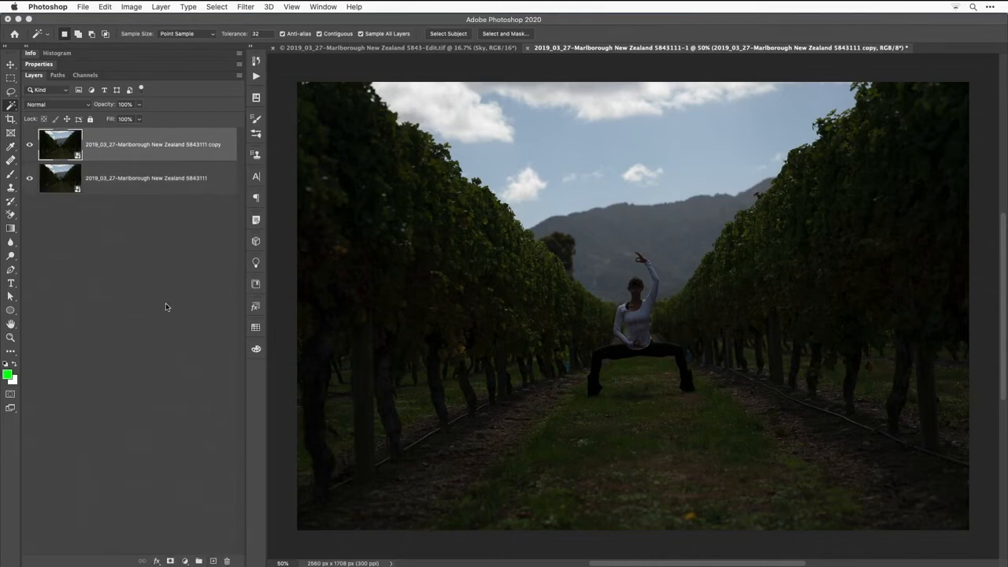
double_click(59, 146)
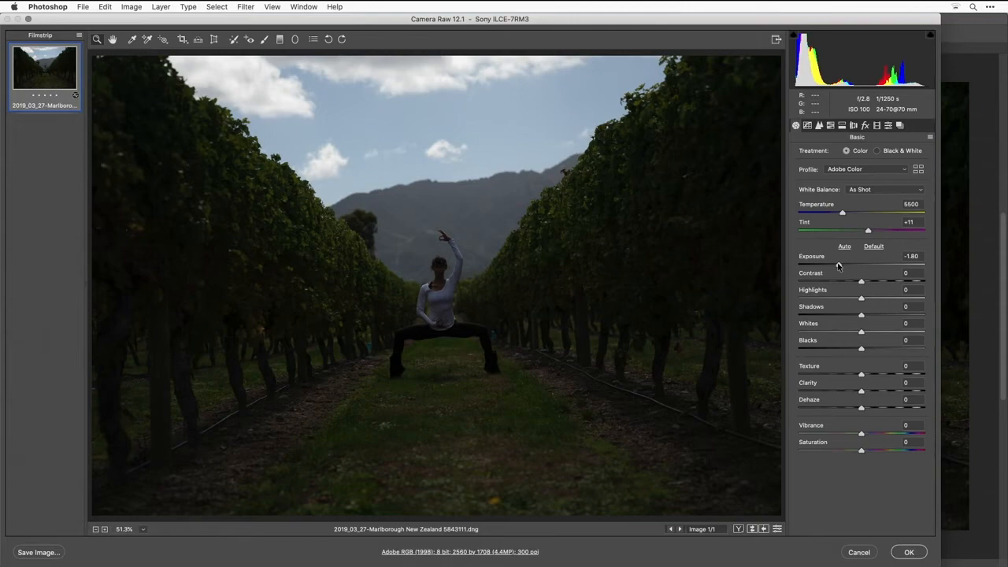
left_click_drag(838, 266, 918, 265)
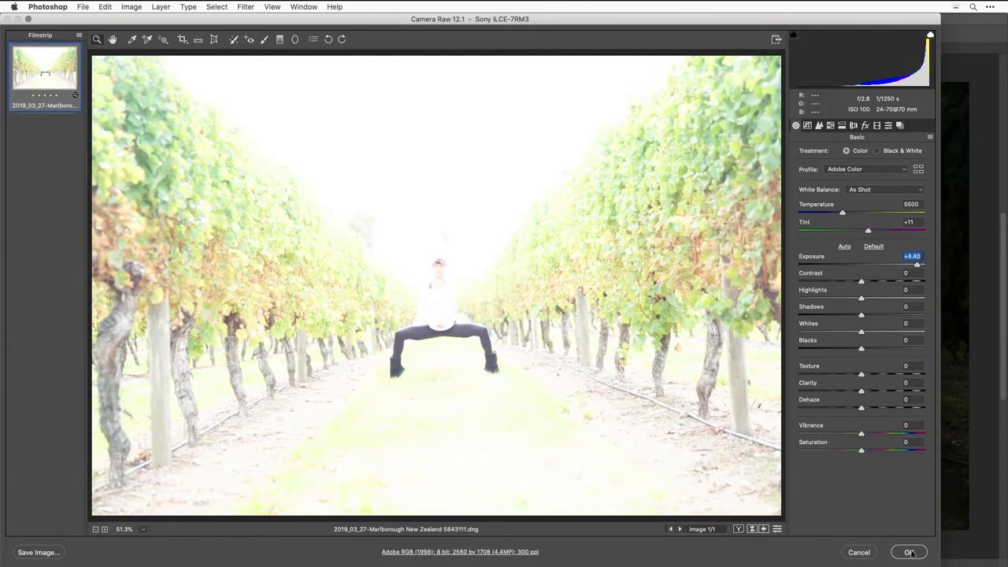
left_click(909, 552)
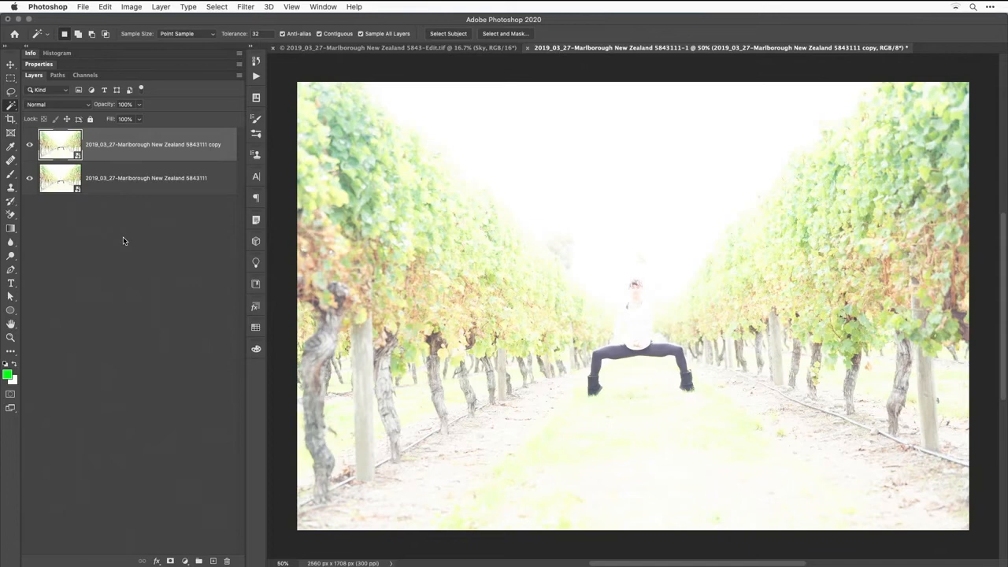
Undo the Exposure change and delete the duplicate vineyard layer.
key("super+z")
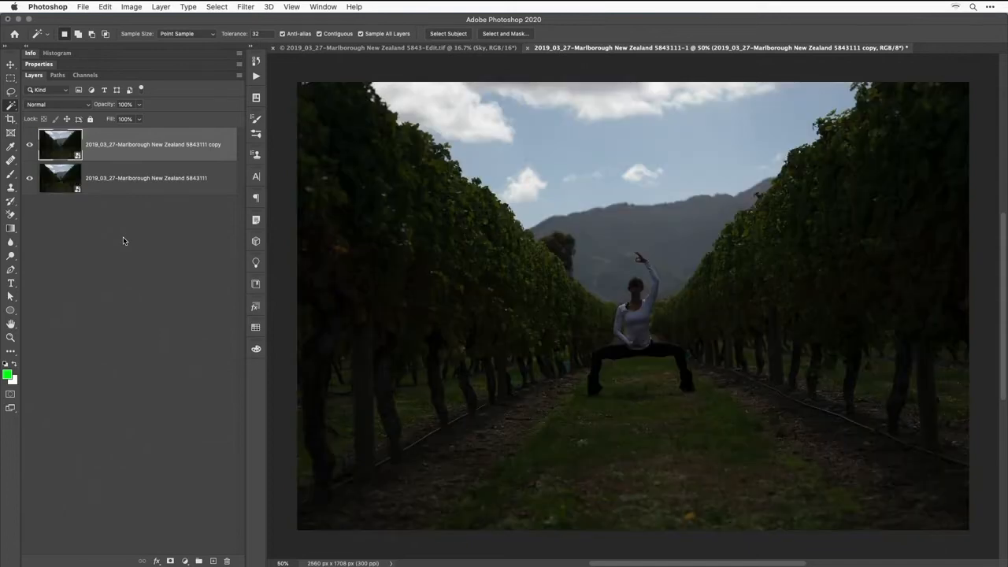
left_click_drag(121, 152, 228, 561)
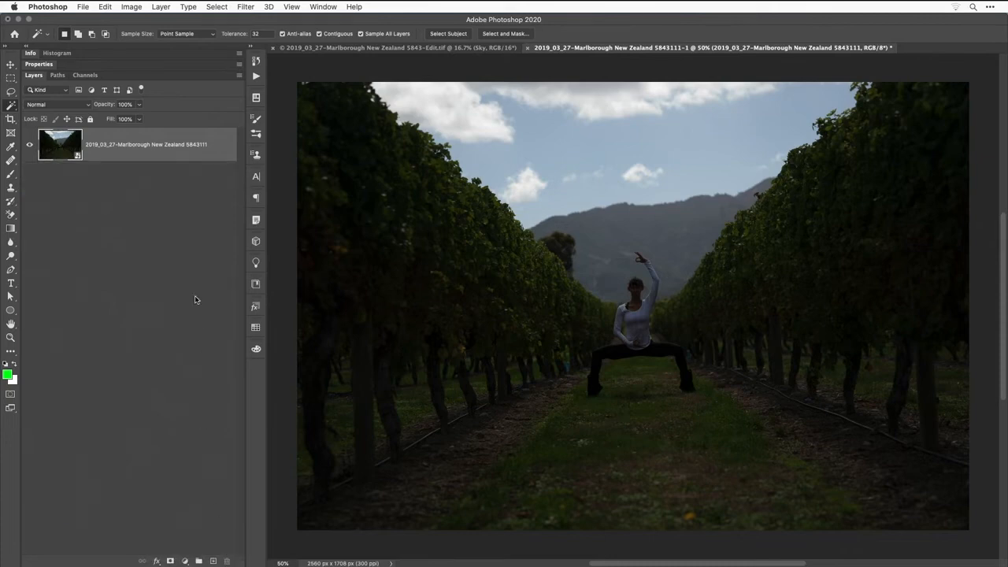
Create an independent duplicate of the vineyard layer with New Smart Object via Copy.
left_click(160, 6)
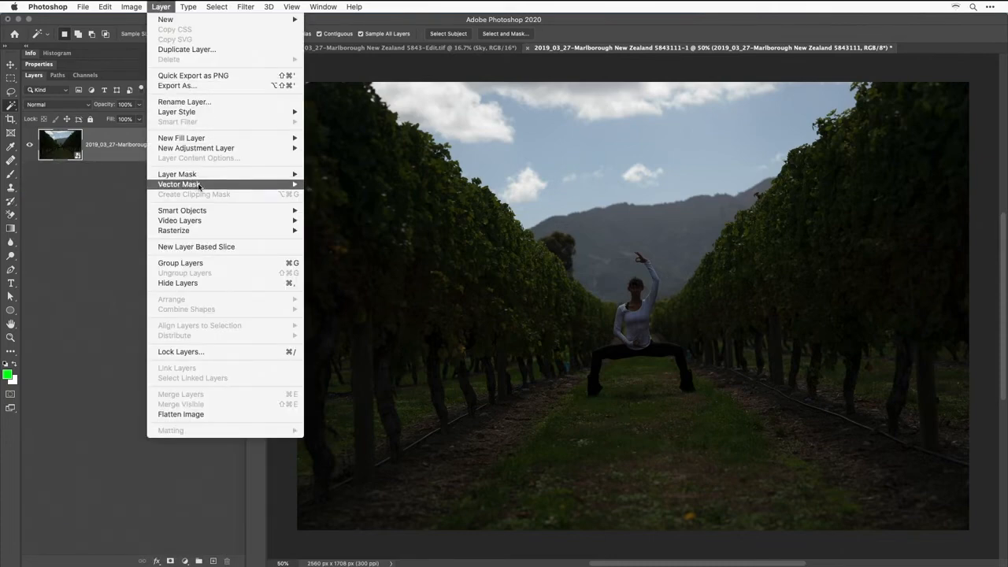
mouse_move(201, 211)
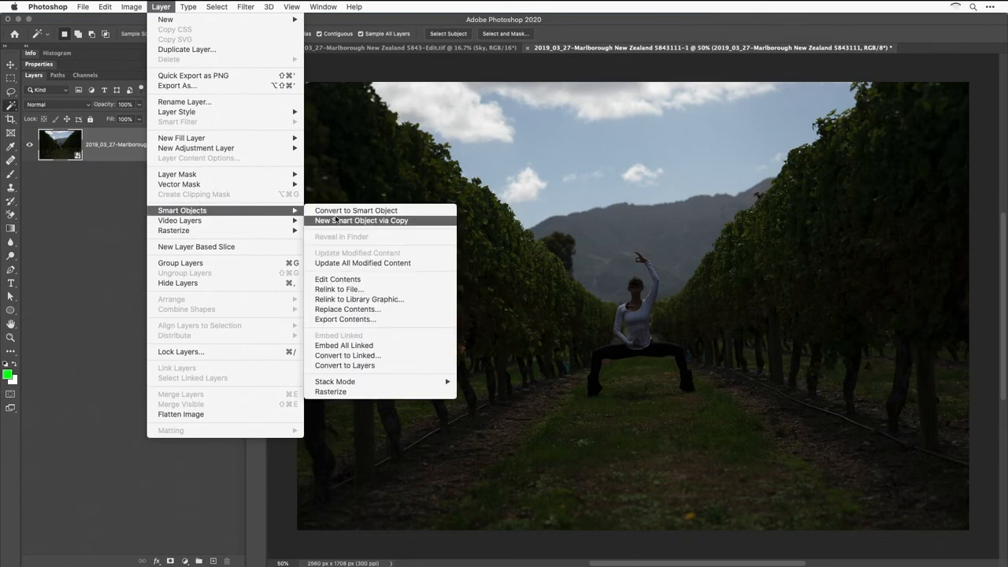
left_click(422, 222)
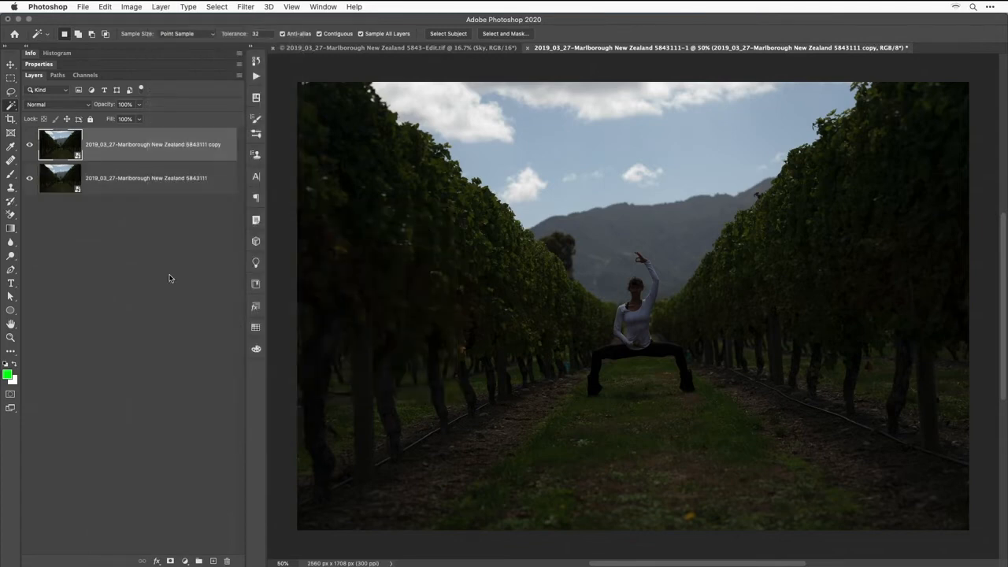
Try raising the Exposure of the upper smart object copy to +4.35, and undo the change.
double_click(61, 151)
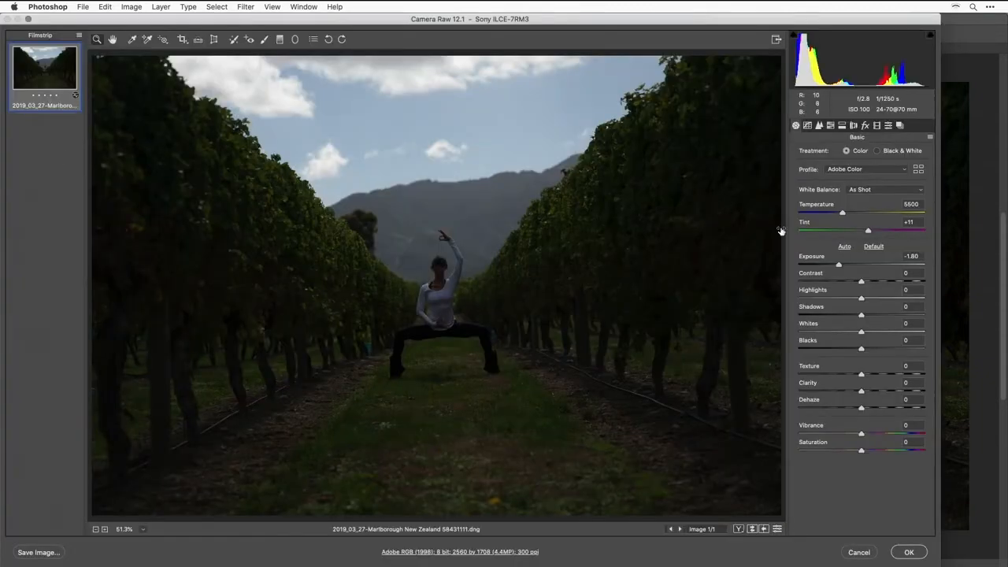
left_click_drag(839, 265, 915, 270)
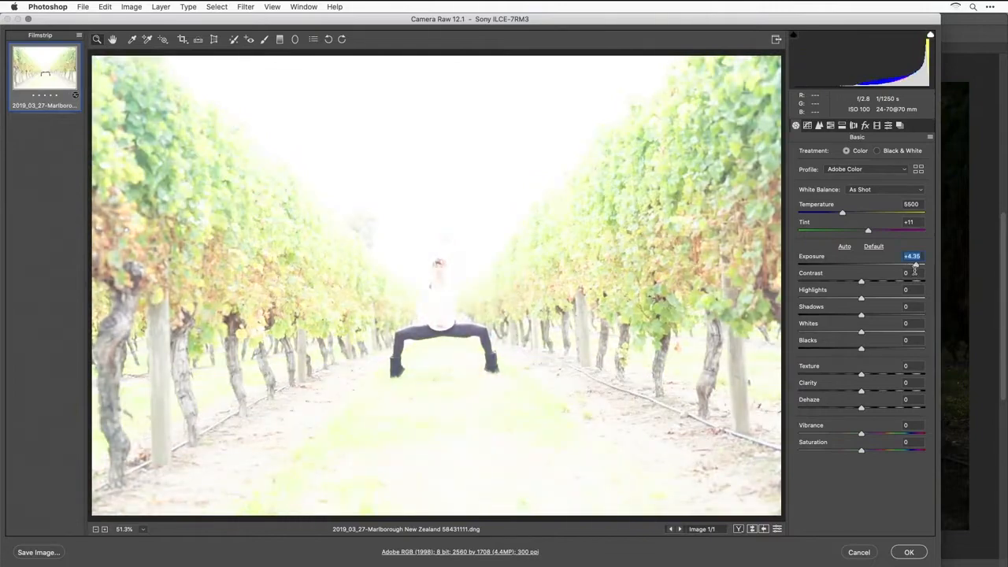
left_click(911, 554)
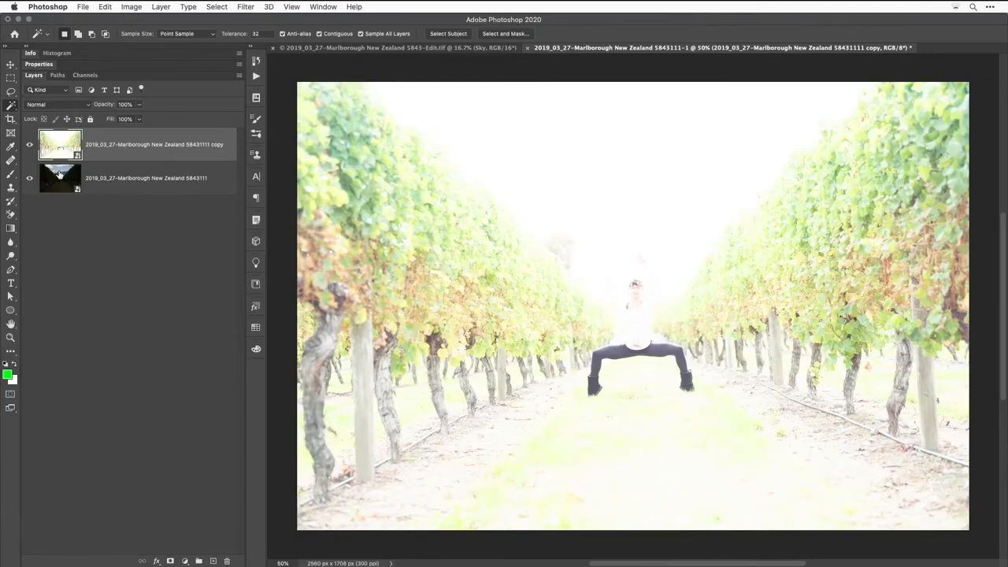
key("super+z")
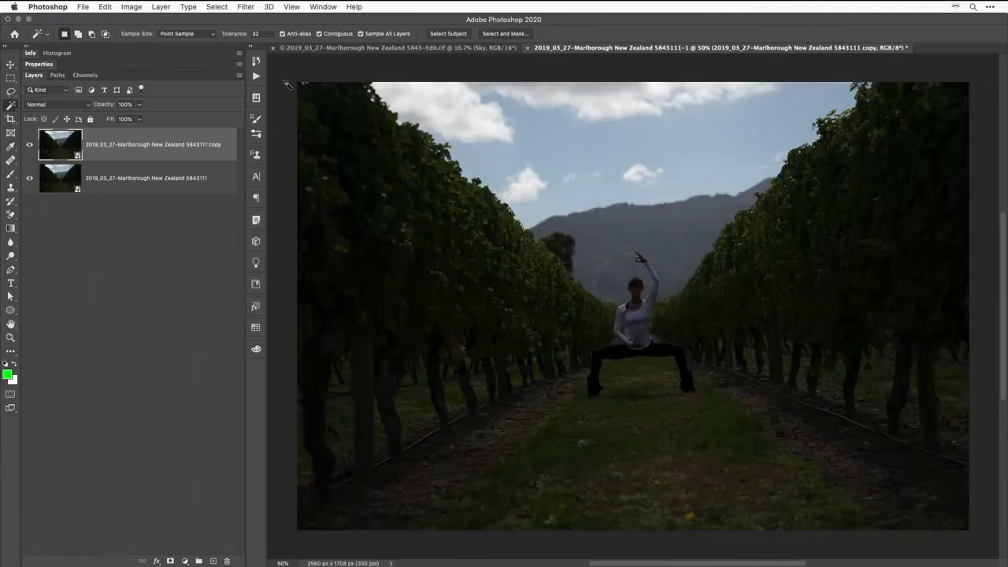
left_click(160, 6)
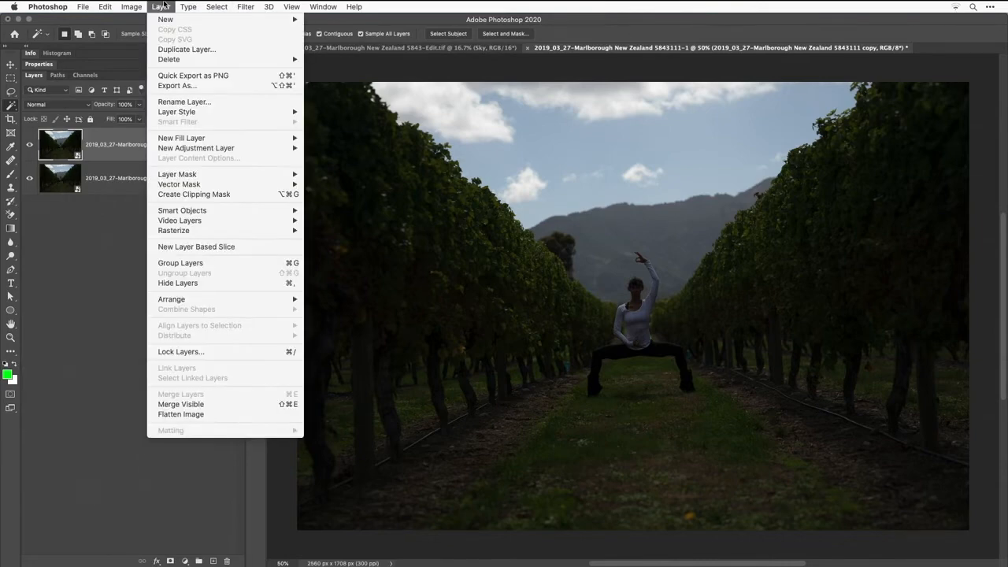
mouse_move(176, 212)
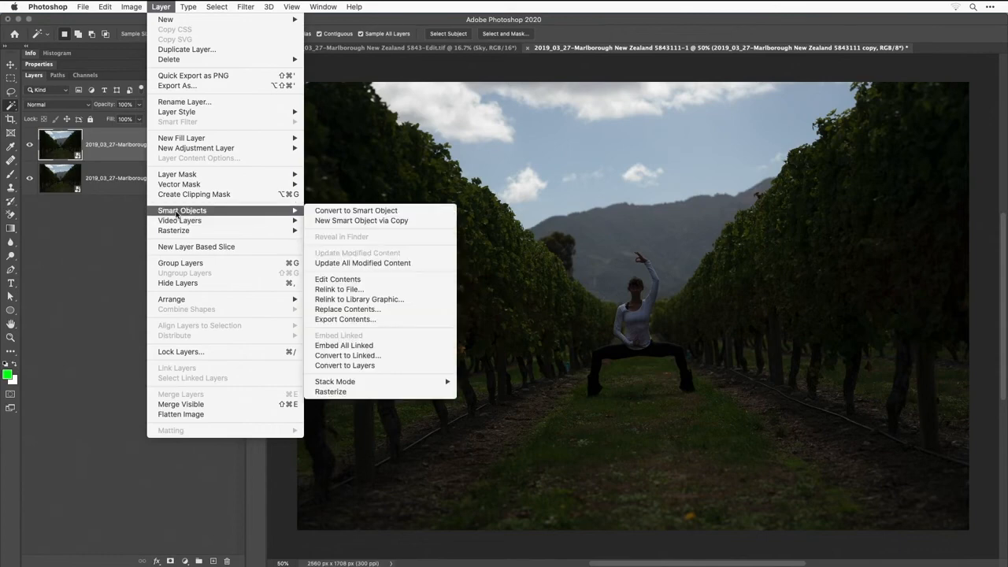
left_click(383, 224)
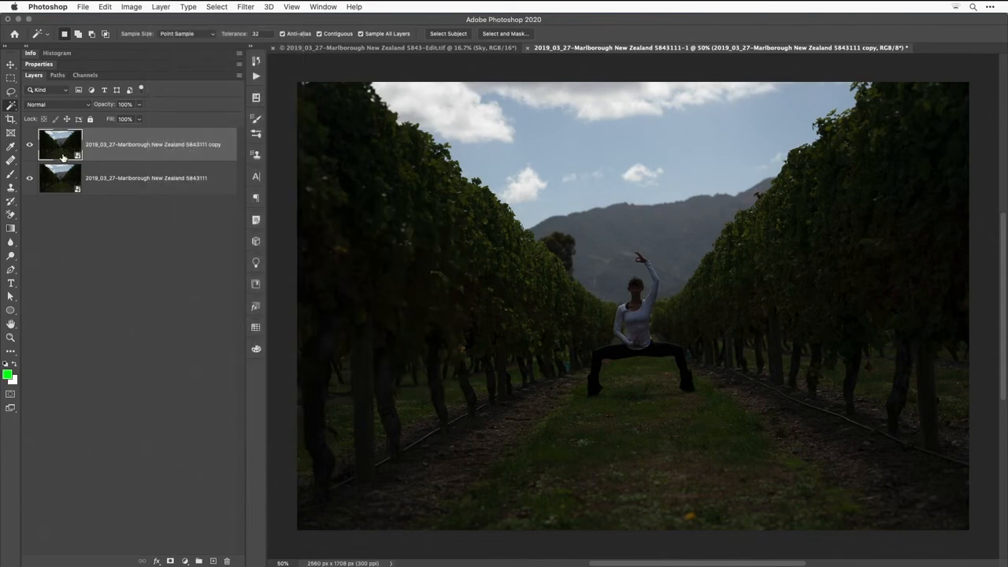
Set the upper smart object copy's Exposure to +1.20, Contrast to -29 and Shadows to +28, raise Temperature slightly, and apply the raw settings.
double_click(61, 153)
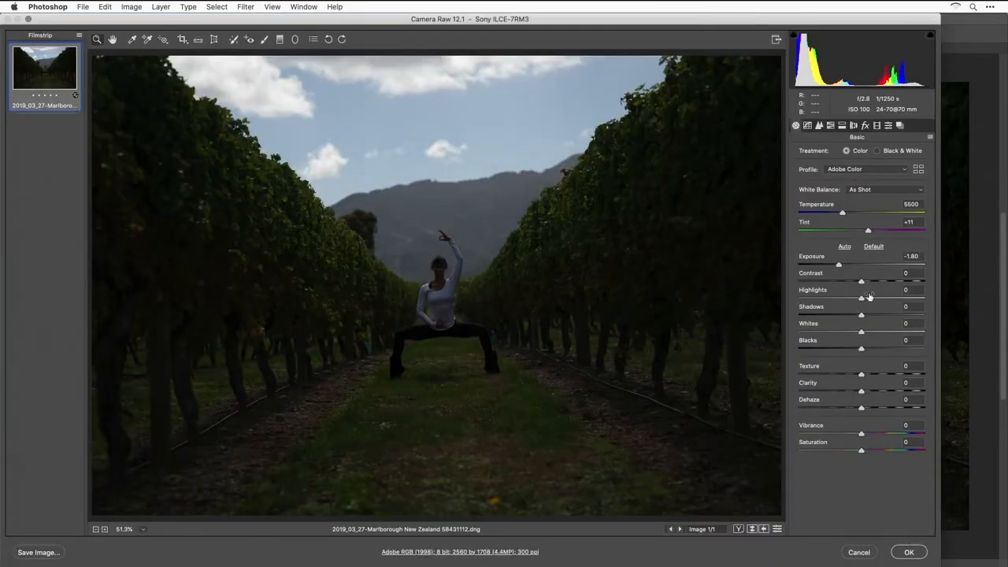
double_click(838, 265)
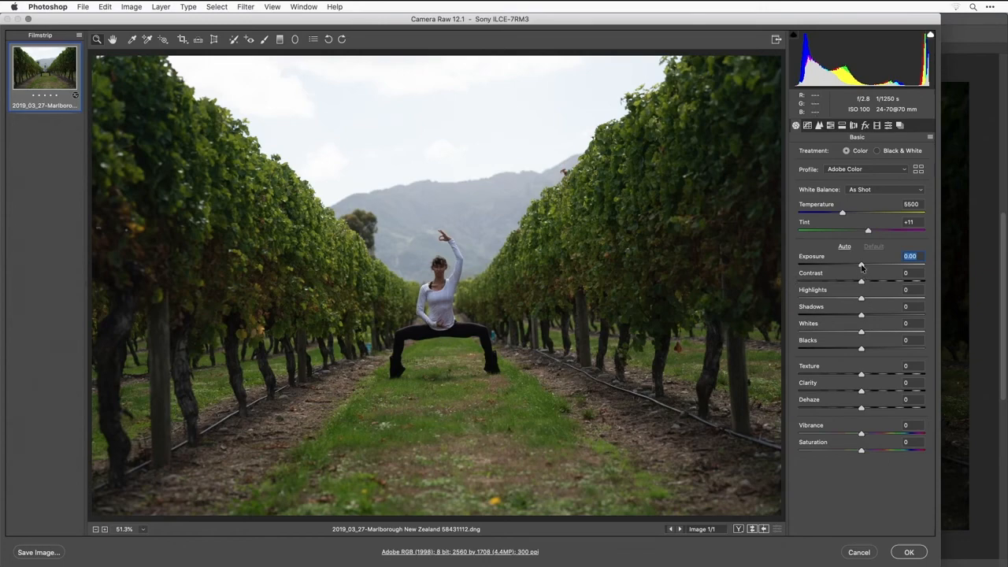
left_click_drag(862, 266, 843, 281)
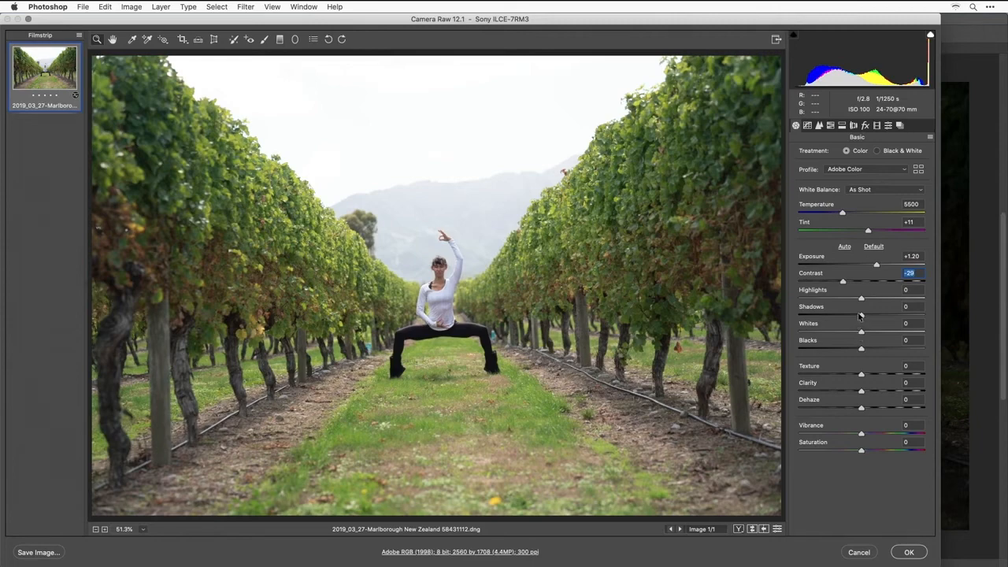
mouse_move(861, 315)
left_mouse_down()
mouse_move(906, 313)
mouse_move(864, 315)
mouse_move(878, 316)
left_mouse_up()
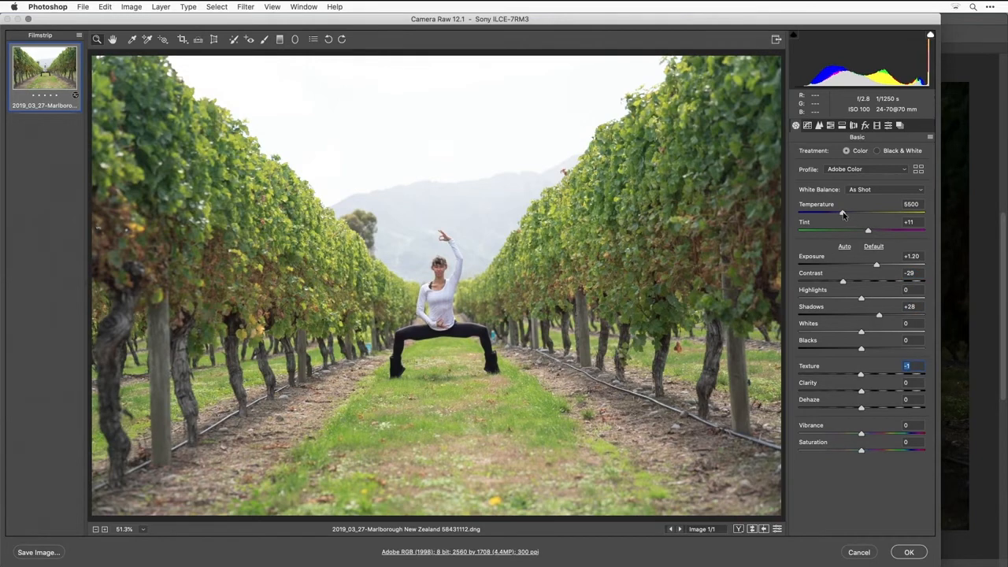
left_click_drag(842, 214, 849, 215)
left_click(910, 553)
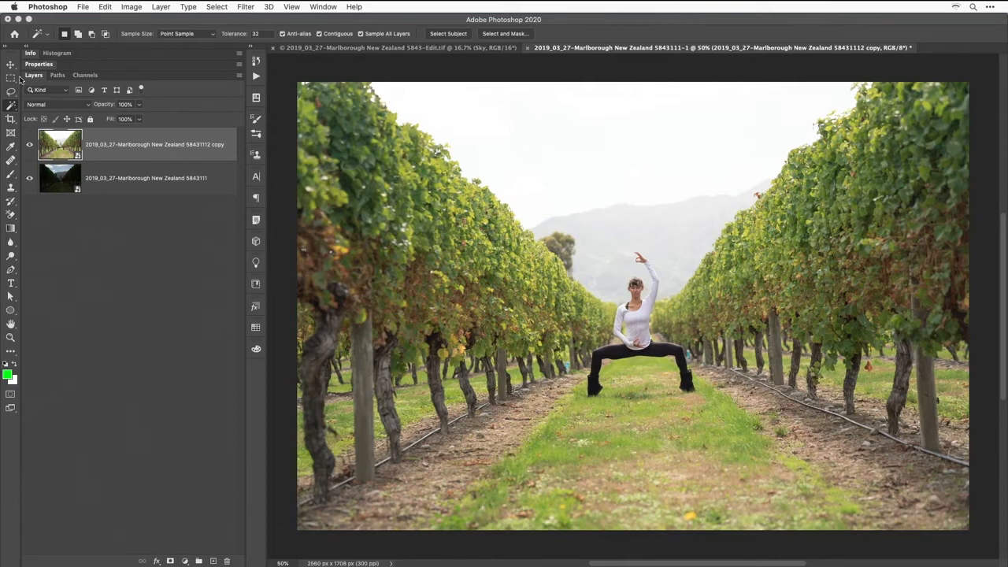
Select the sky and mountains above the vineyard rows with the Quick Selection tool.
right_click(11, 106)
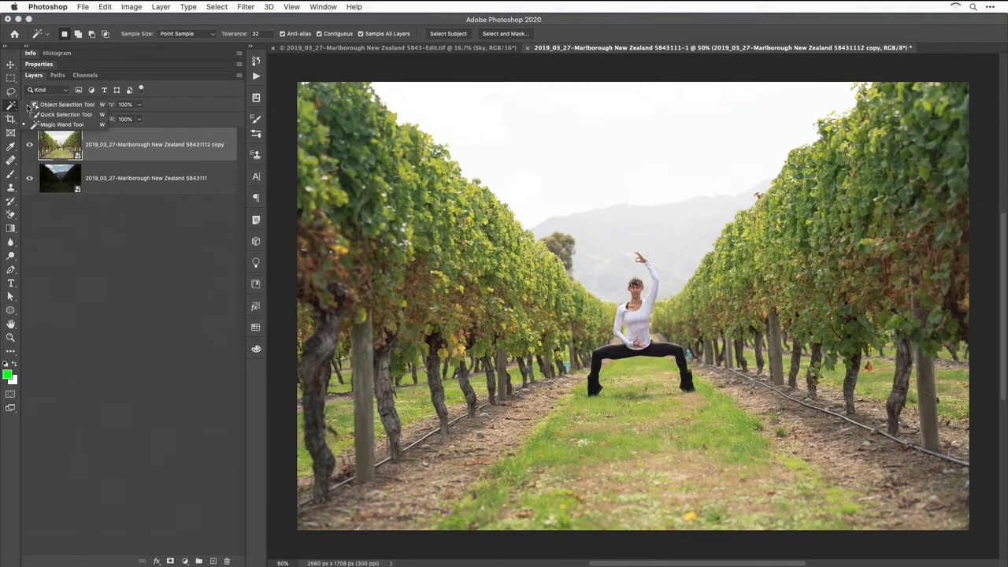
left_click(52, 115)
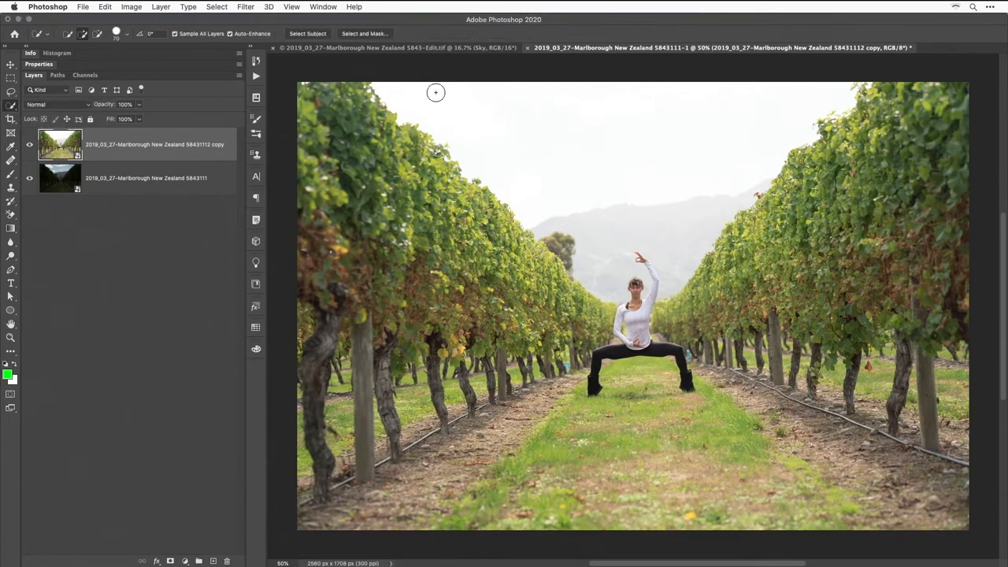
mouse_move(411, 95)
left_mouse_down()
mouse_move(441, 99)
mouse_move(600, 206)
left_mouse_up()
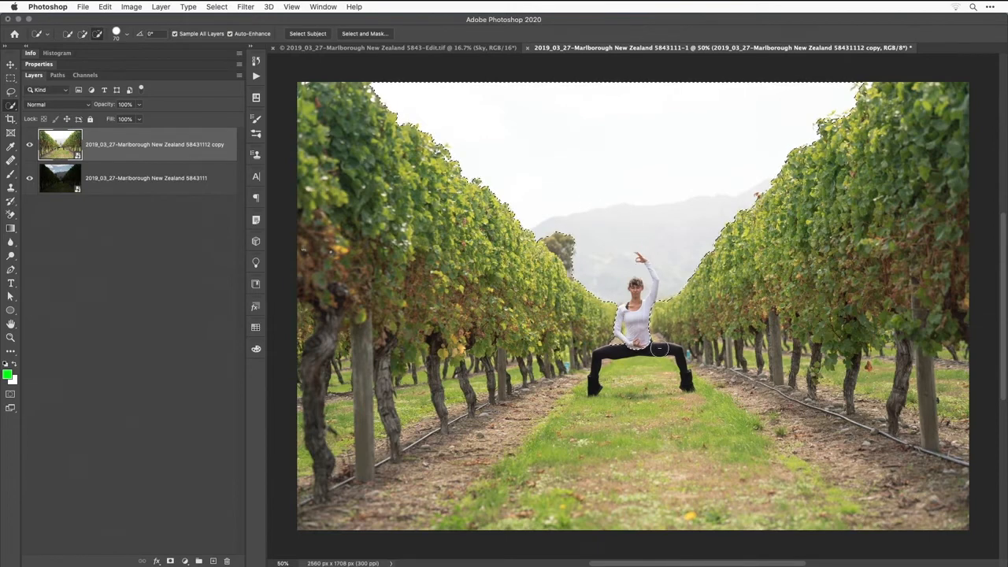
Subtract the woman's torso, head and raised arm from the sky selection, reducing the brush size to 20 and 10 for the details.
key("alt")
left_click_drag(631, 350, 646, 337)
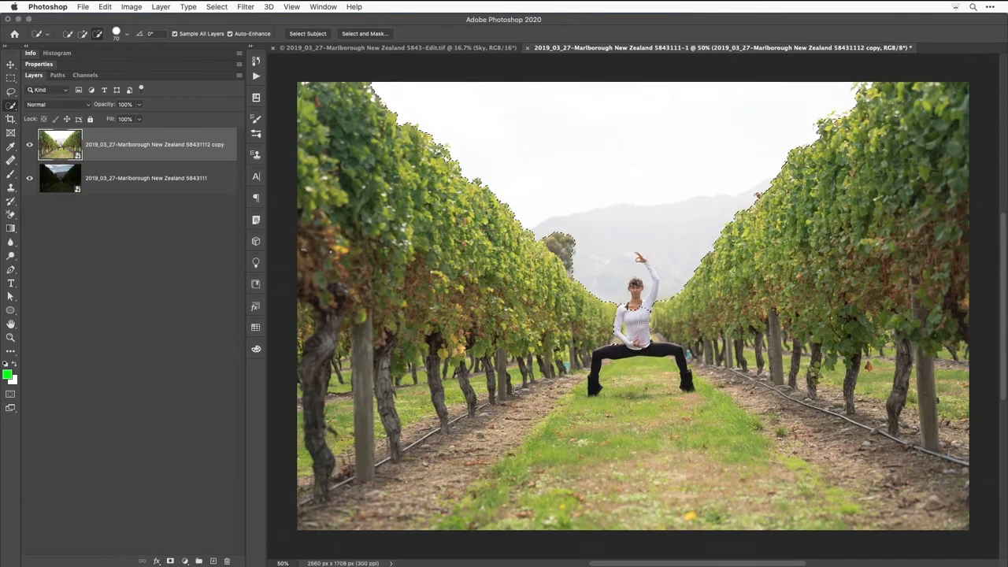
key("bracketleft")
key("bracketleft")
key("bracketleft")
key("bracketleft")
key("bracketleft")
key("alt")
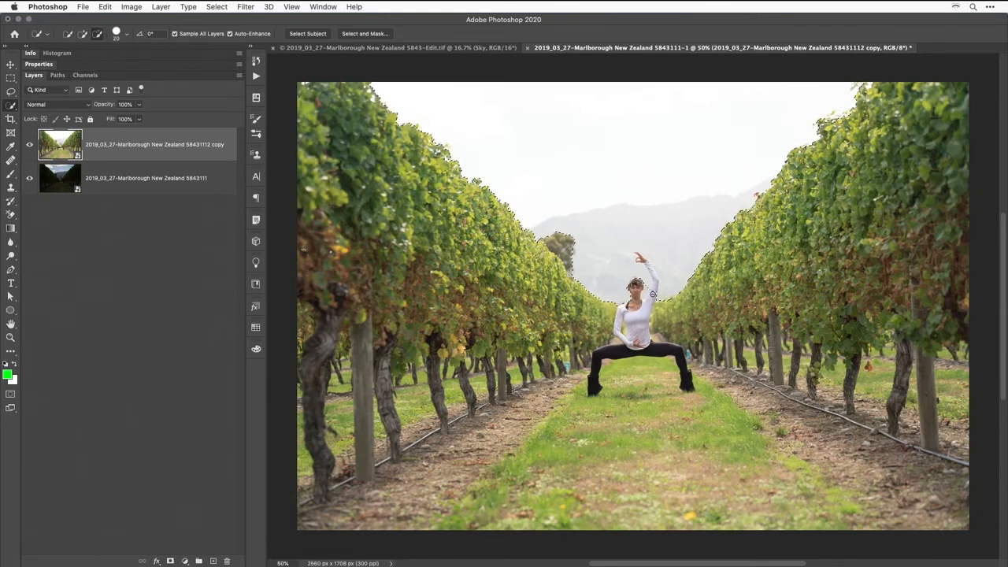
left_click(654, 282, "alt")
key("bracketleft")
key("bracketleft")
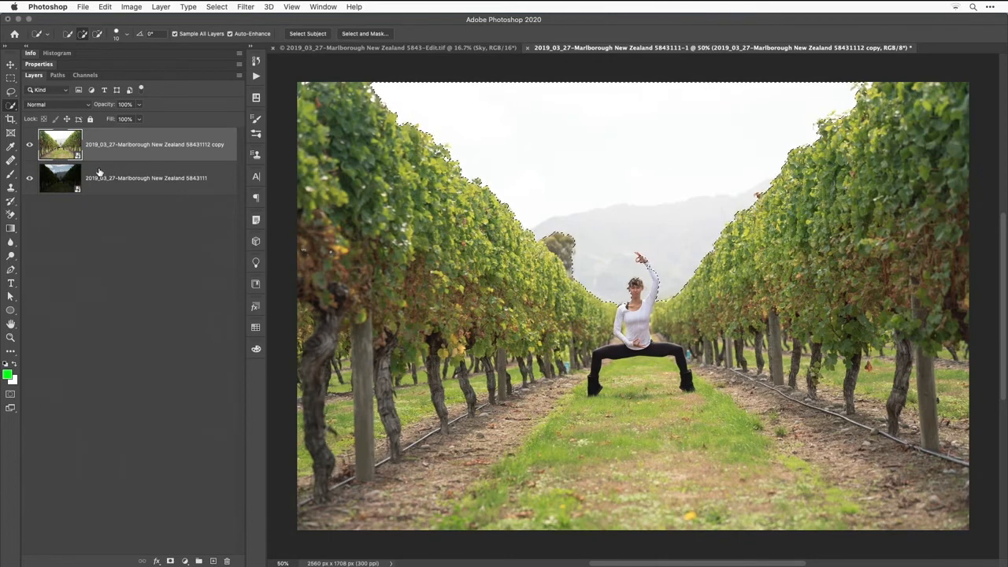
Invert the sky selection to cover the vineyard rows, the ground and the woman.
left_click(217, 5)
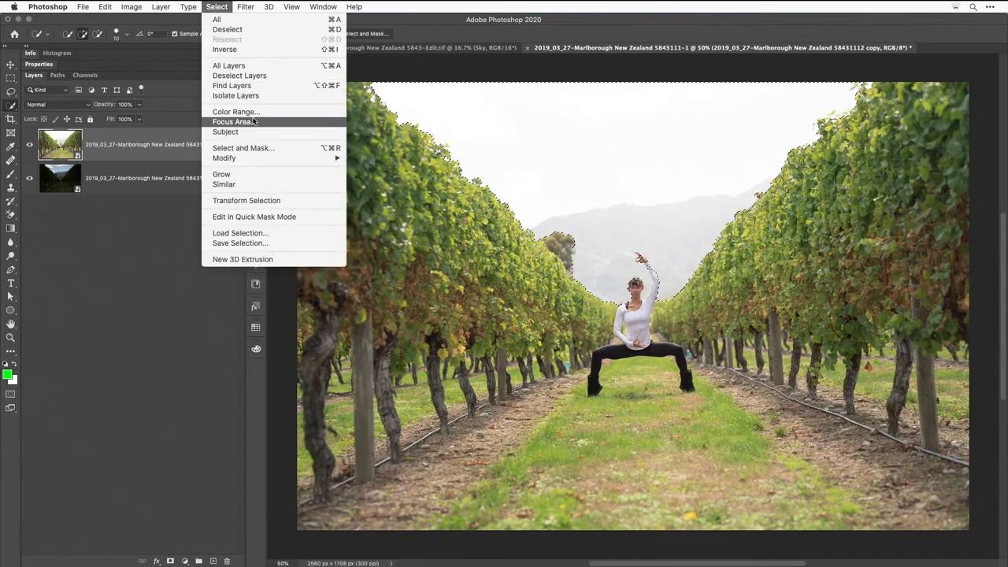
left_click(225, 49)
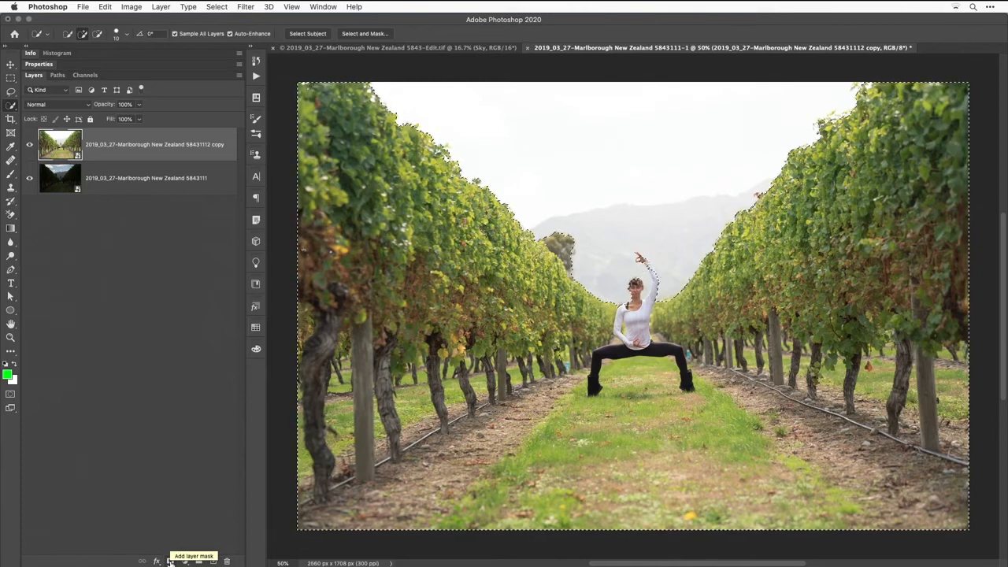
Add a layer mask to the upper exposure from the inverted selection, and close the document without saving.
left_click(169, 560)
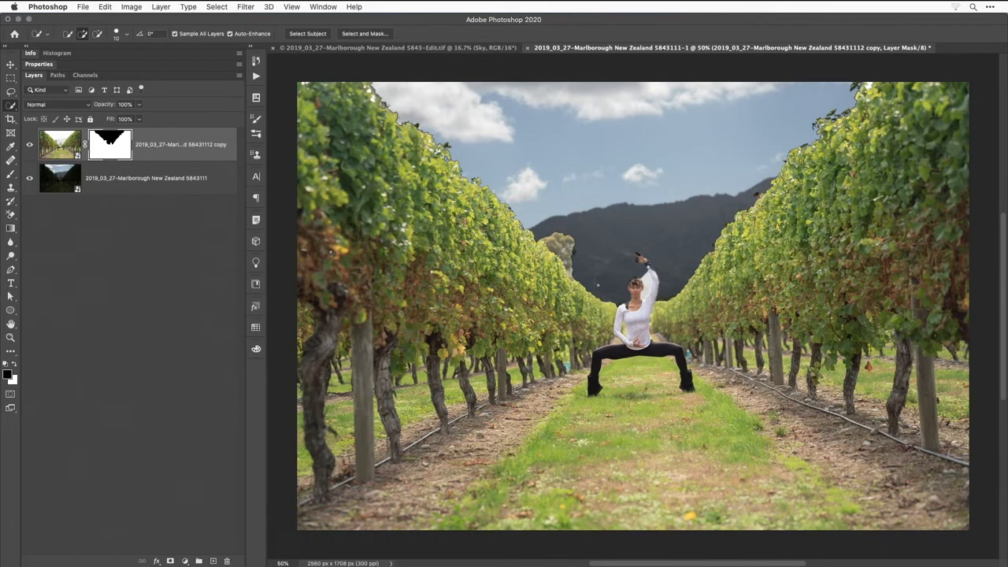
left_click(529, 49)
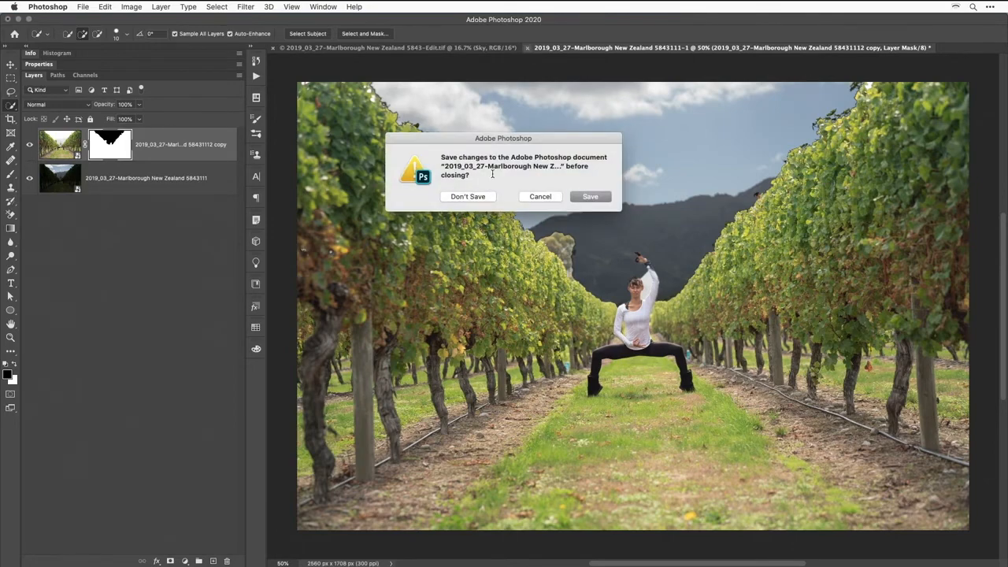
left_click(477, 200)
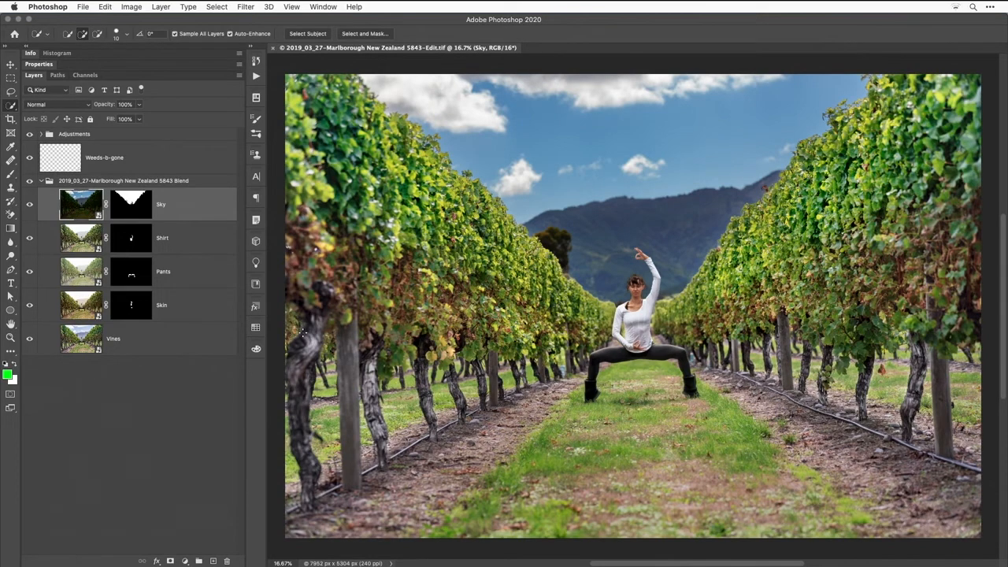
Hide the Adjustments group, Weeds-b-gone and every layer of the blend group except Vines, and select the Vines layer.
left_click(32, 135)
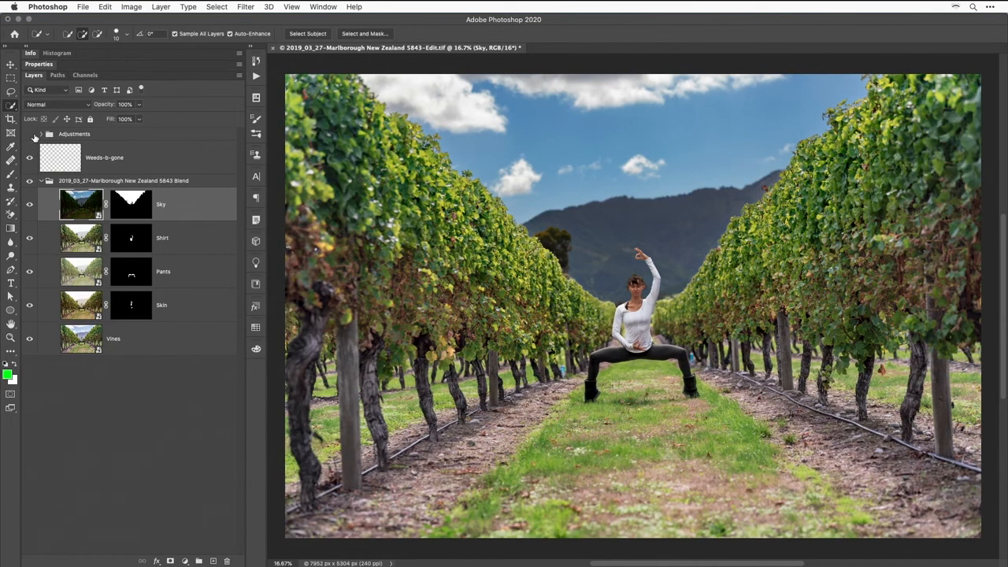
left_click(31, 136)
left_click_drag(32, 136, 81, 329)
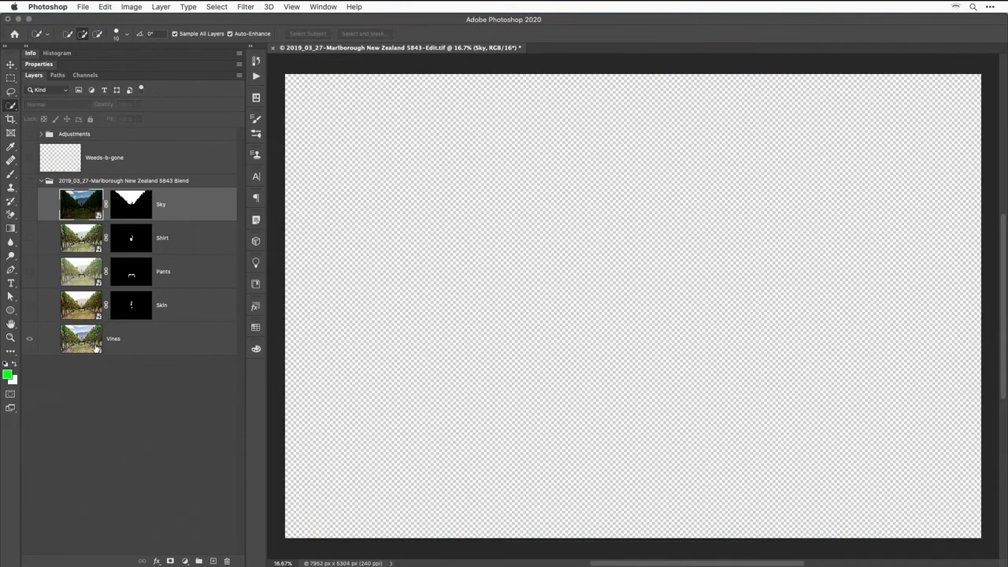
left_click(96, 347)
left_click(30, 181)
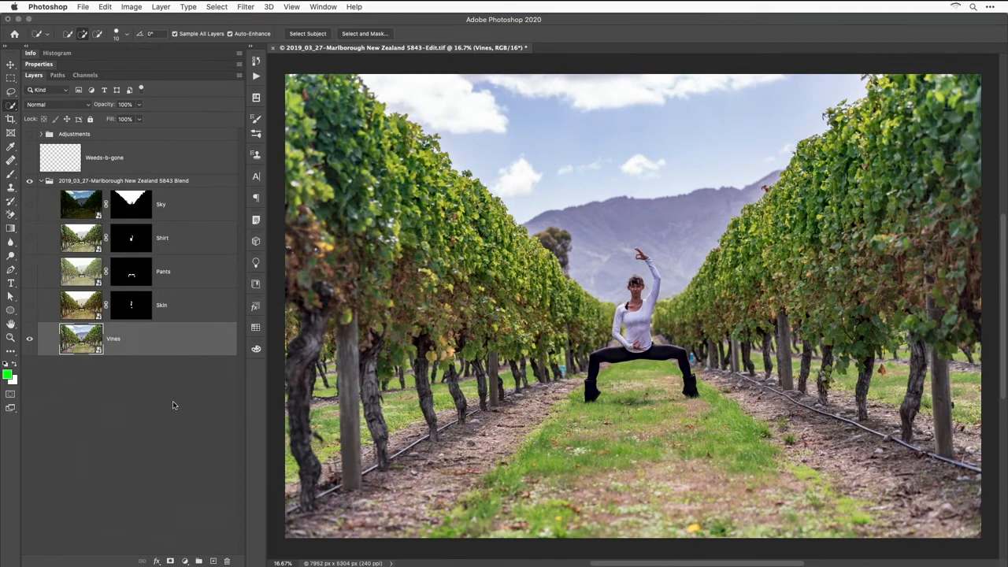
Inspect the Skin layer's mask as a red overlay and briefly show the layer to preview its effect.
left_click(175, 307)
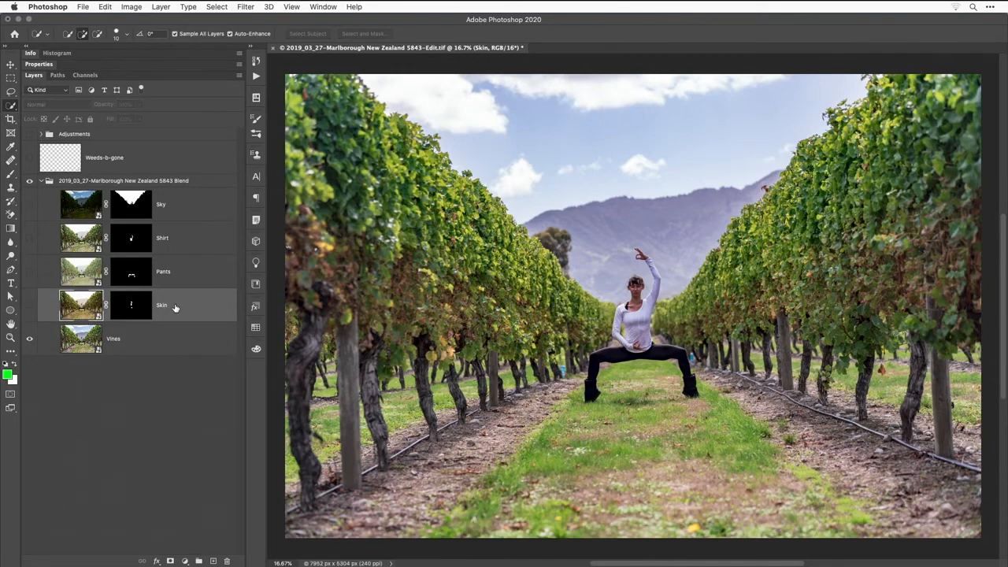
key("backslash")
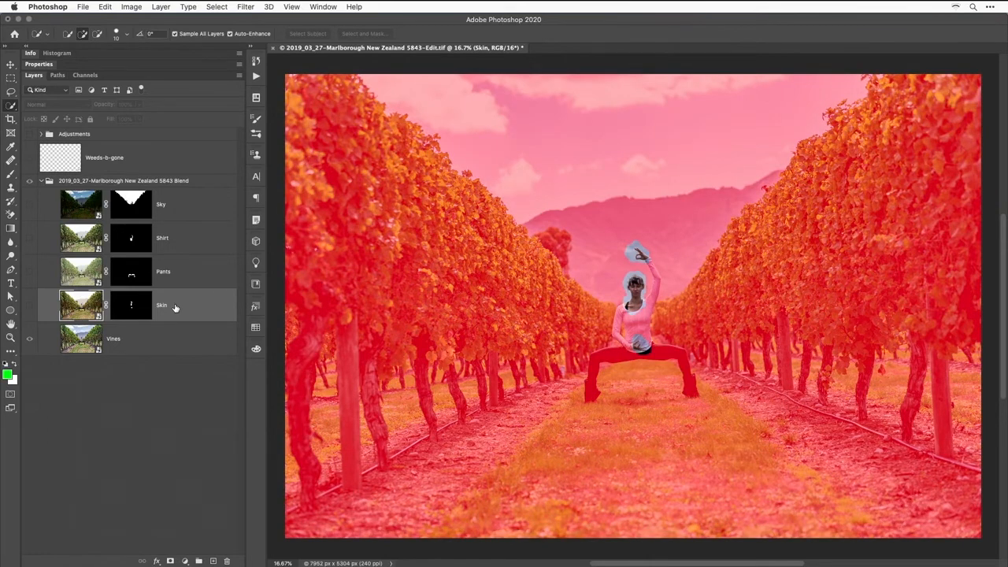
key("backslash")
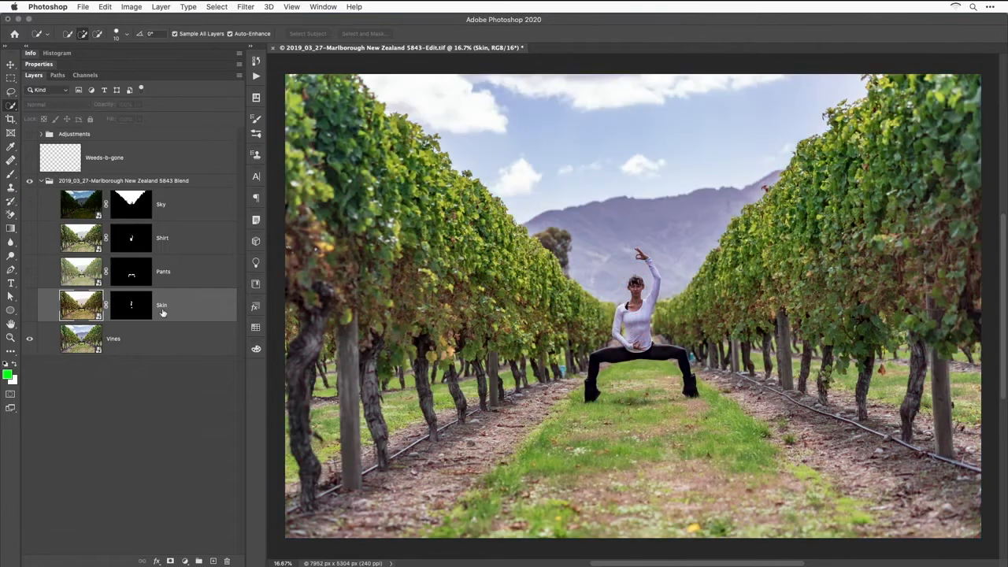
left_click(29, 307)
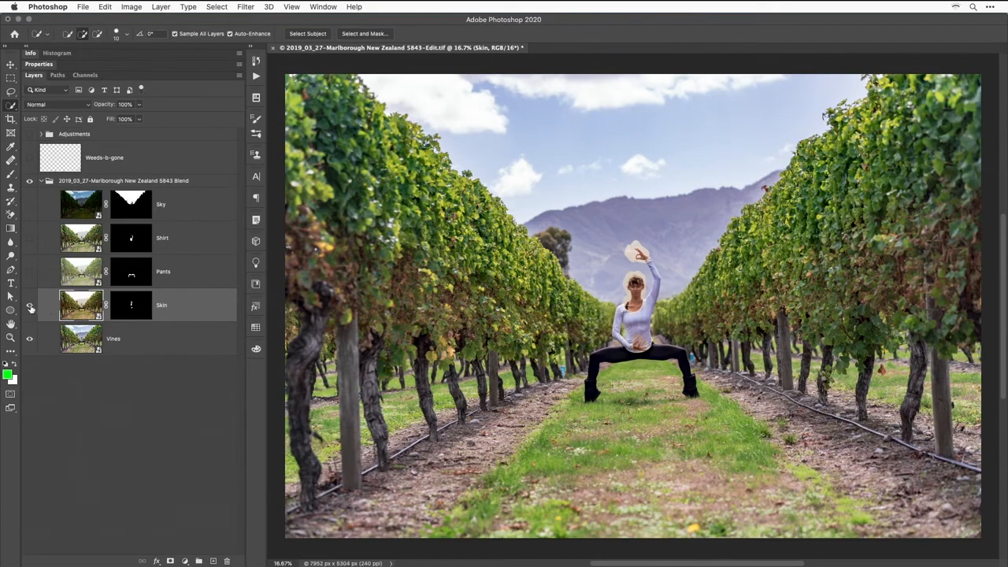
left_click(29, 305)
Inspect the Pants layer's mask as a red overlay and make the Pants layer visible.
left_click(166, 281)
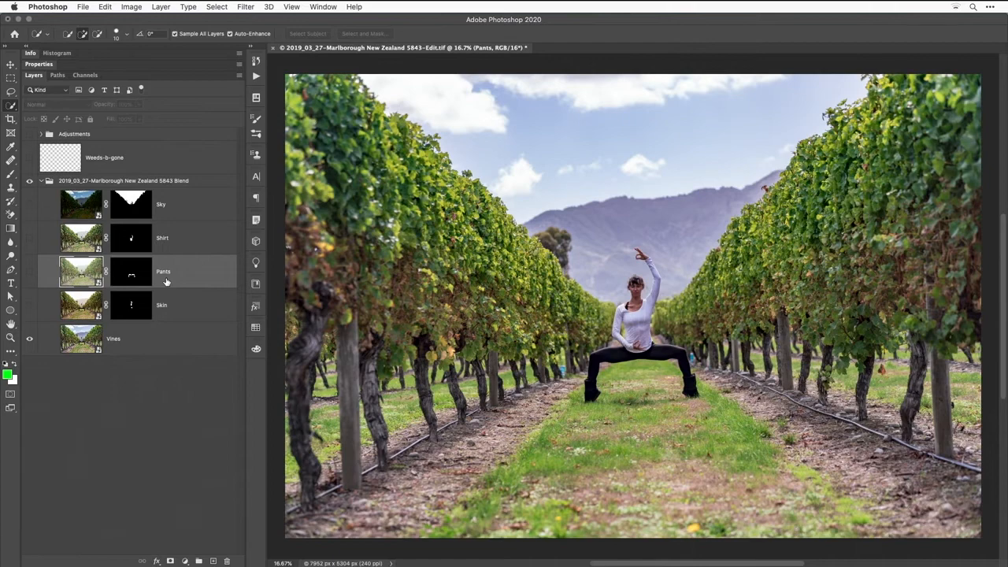
key("backslash")
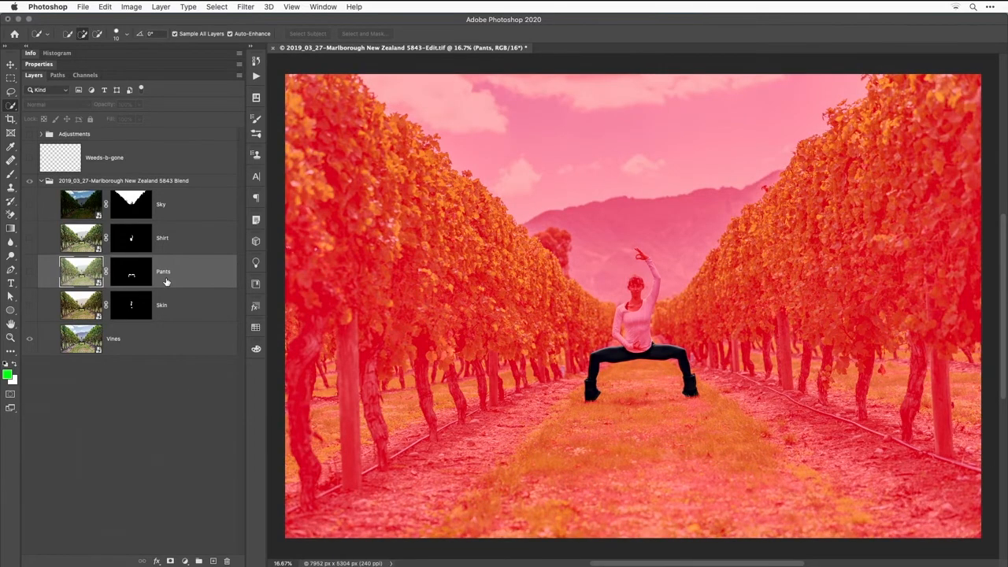
key("backslash")
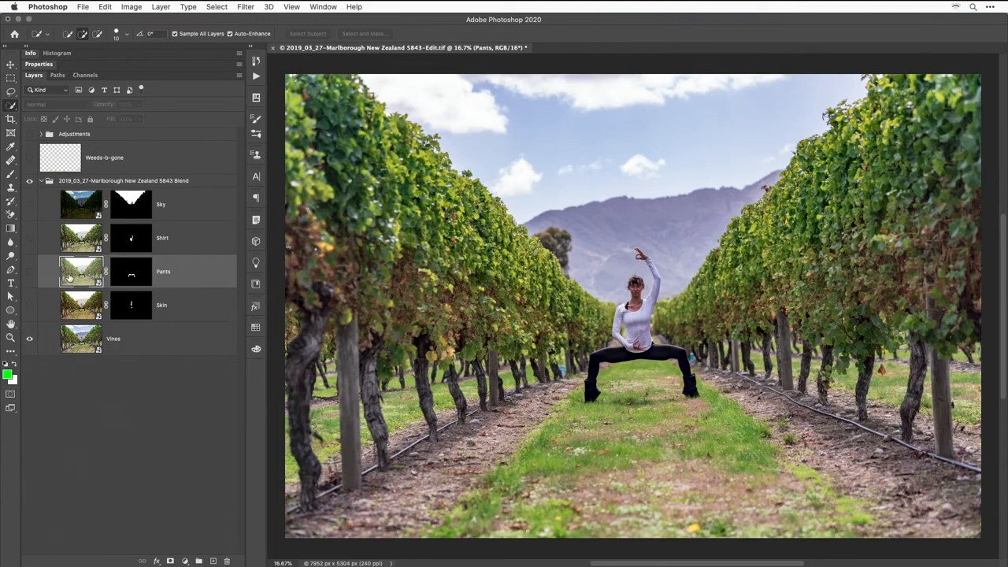
left_click(30, 272)
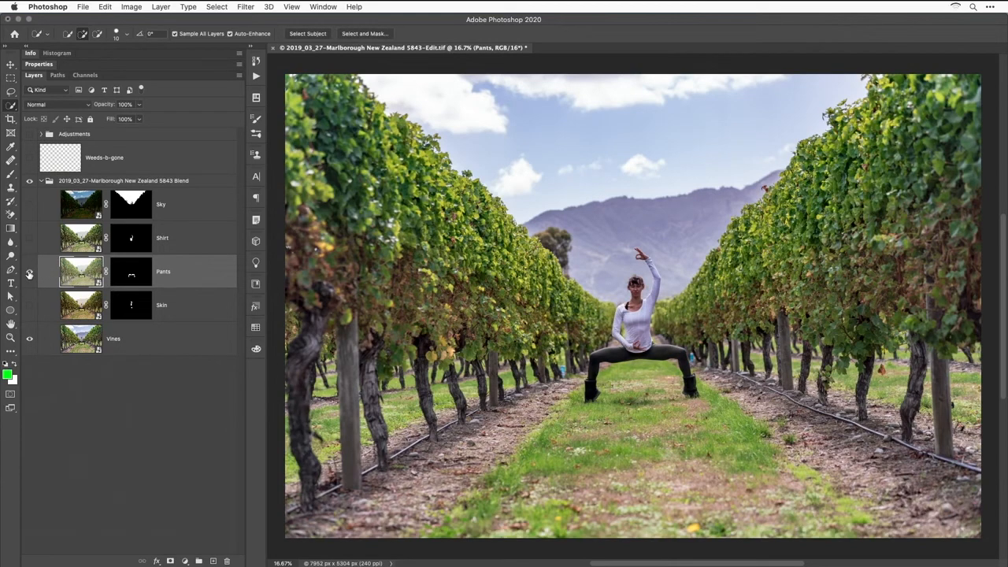
Check the area covered by the Shirt layer's mask using the red overlay, and turn the Shirt layer on.
left_click(172, 239)
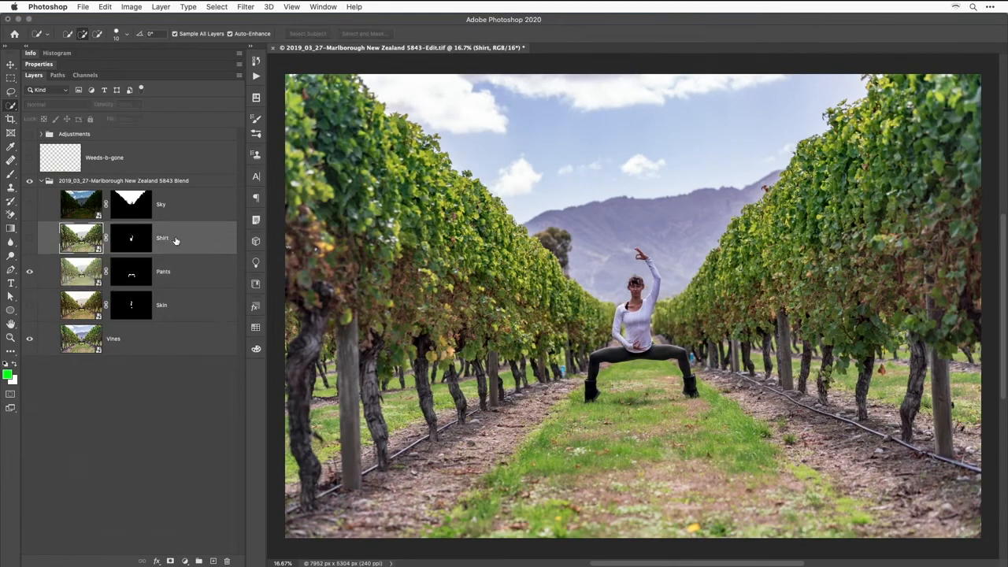
key("backslash")
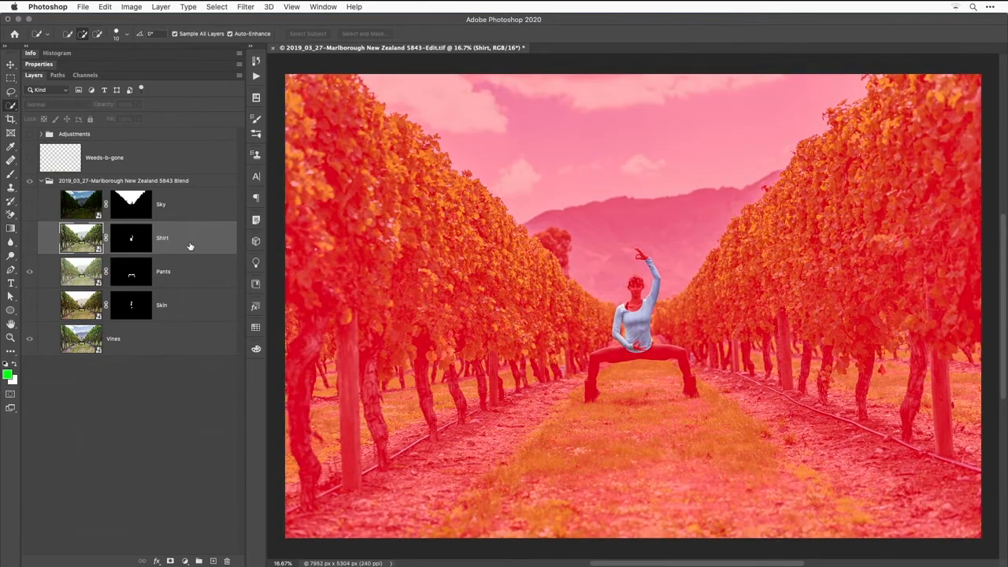
key("backslash")
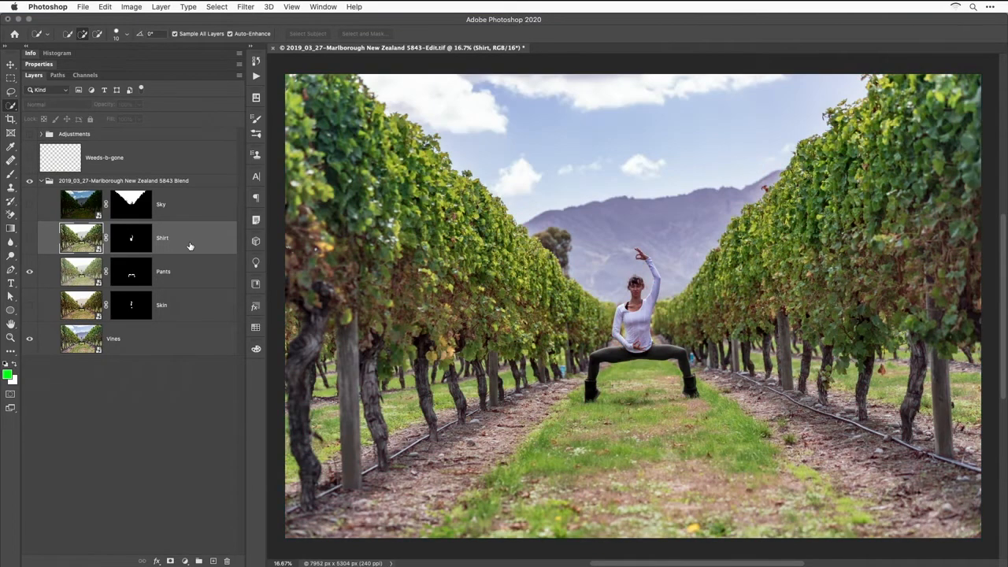
left_click(30, 238)
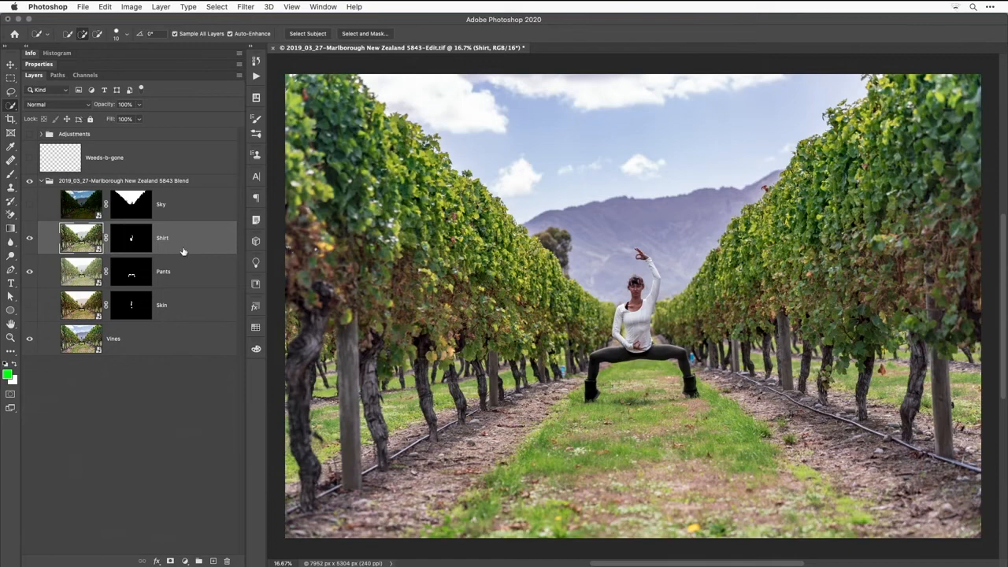
View the Sky layer's mask as a red overlay and make the Sky layer visible.
left_click(171, 209)
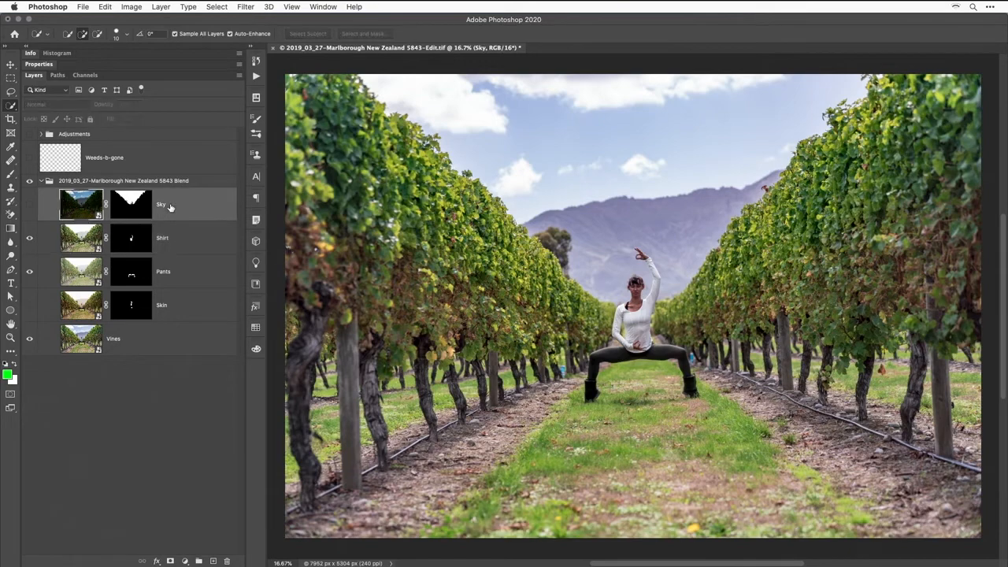
key("backslash")
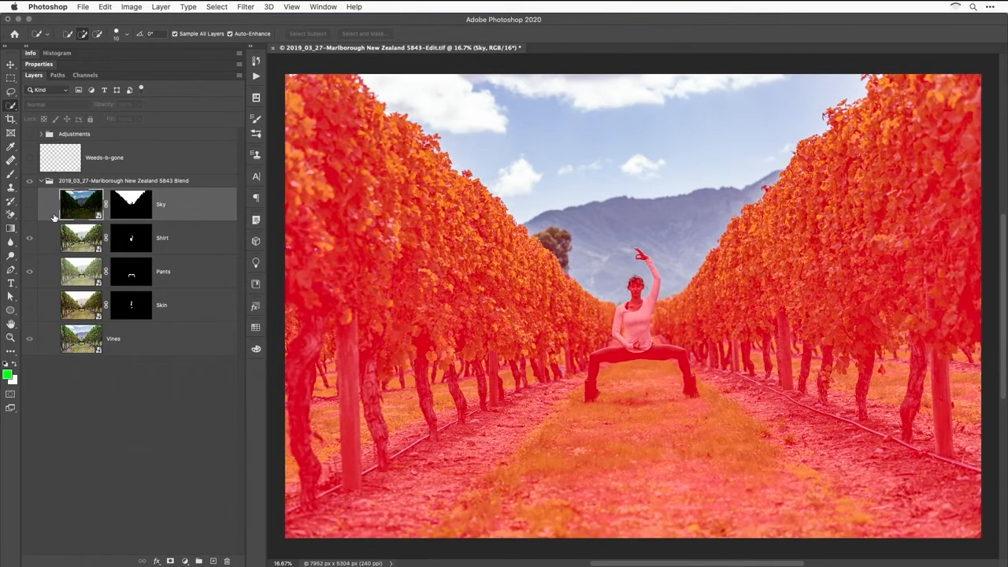
key("backslash")
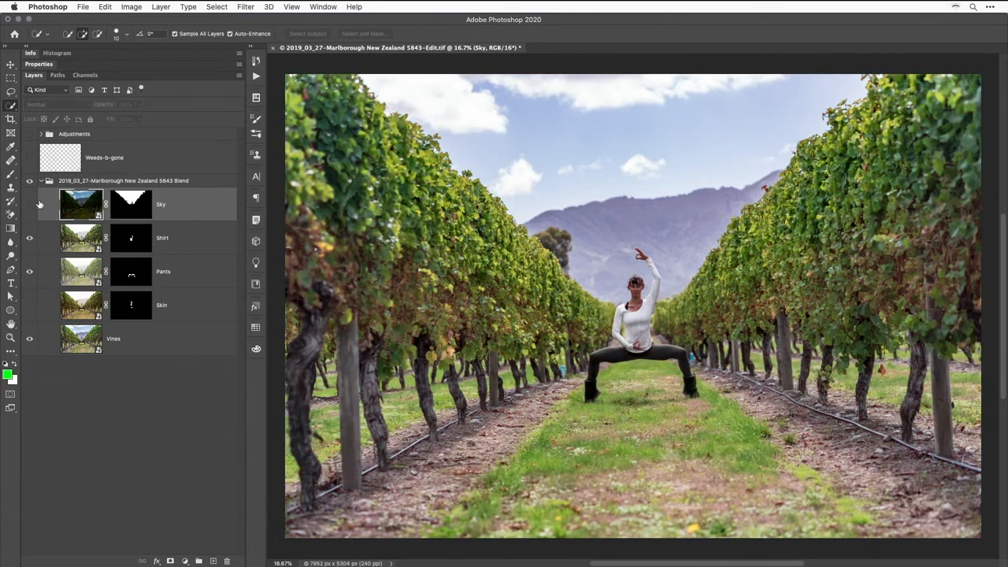
left_click(29, 205)
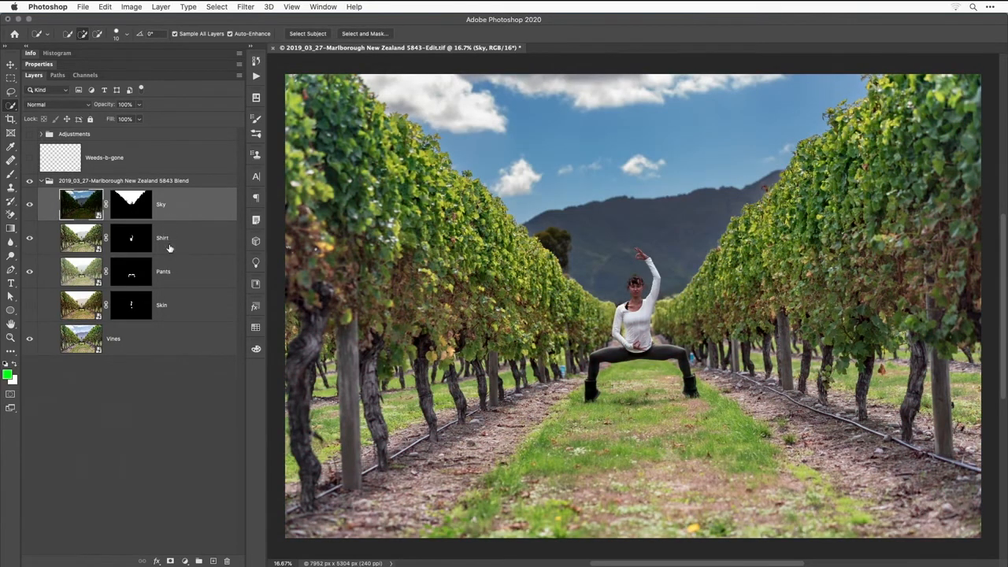
Turn on the Skin layer while temporarily hiding Vines to view the masked pieces against transparency, and show Vines again.
left_click(165, 308)
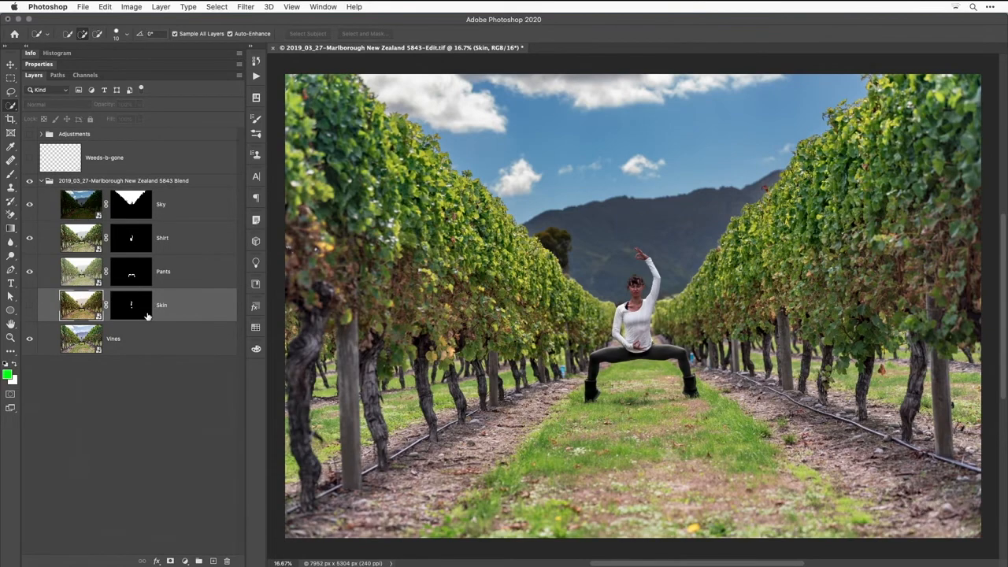
left_click(32, 341)
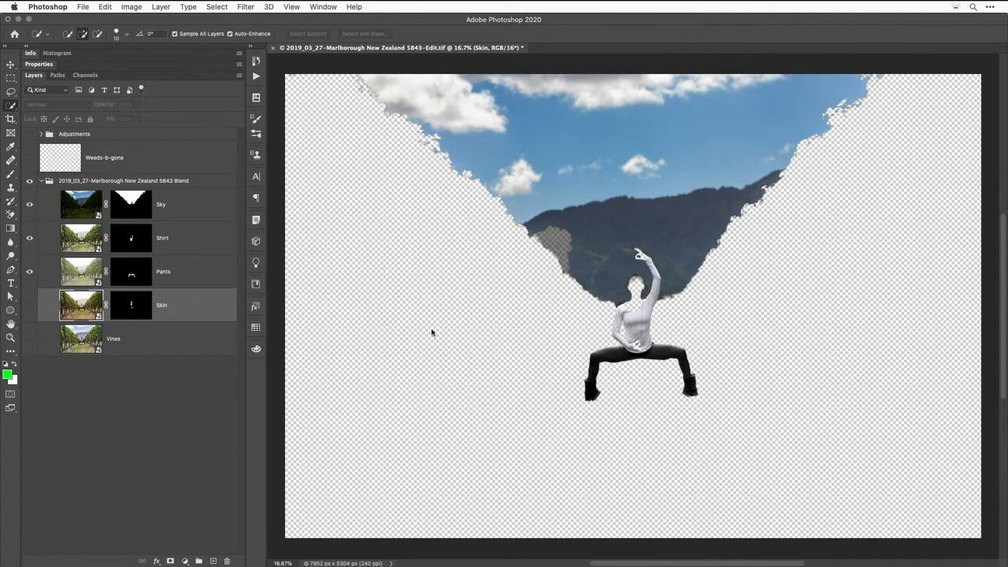
left_click(30, 307)
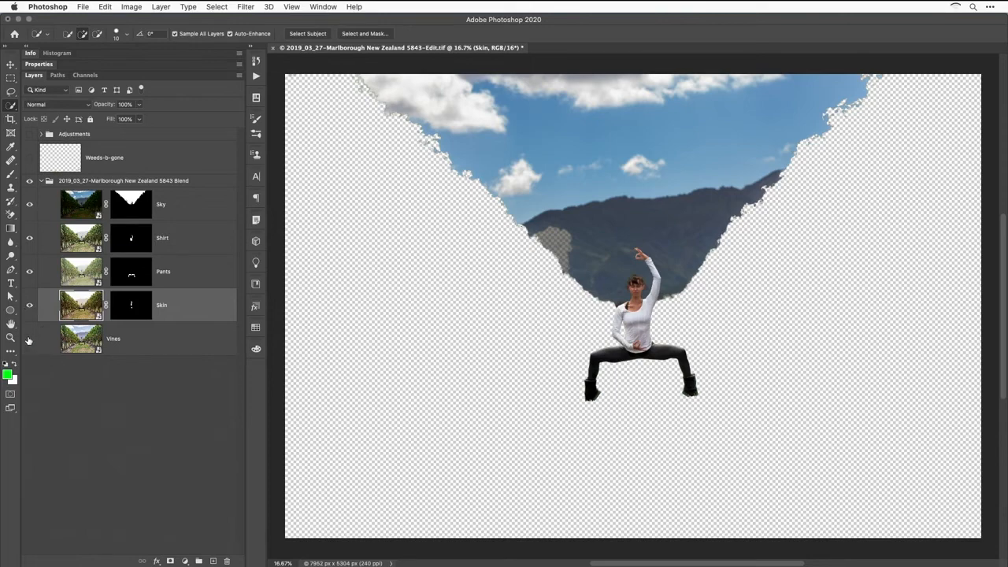
left_click(29, 338)
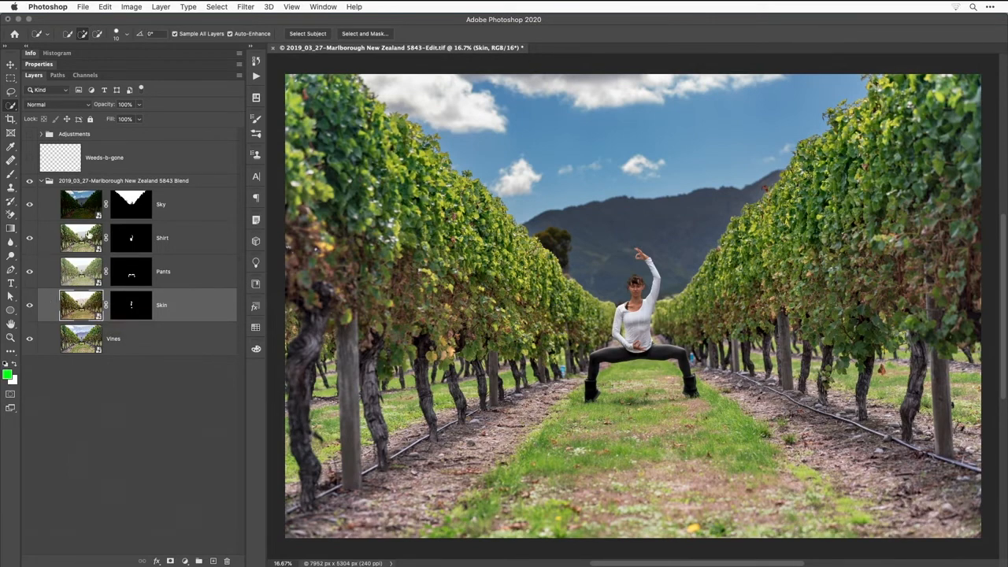
Point out the layer masks by selecting those of Skin, Pants, Shirt and Sky in turn.
left_click(130, 299)
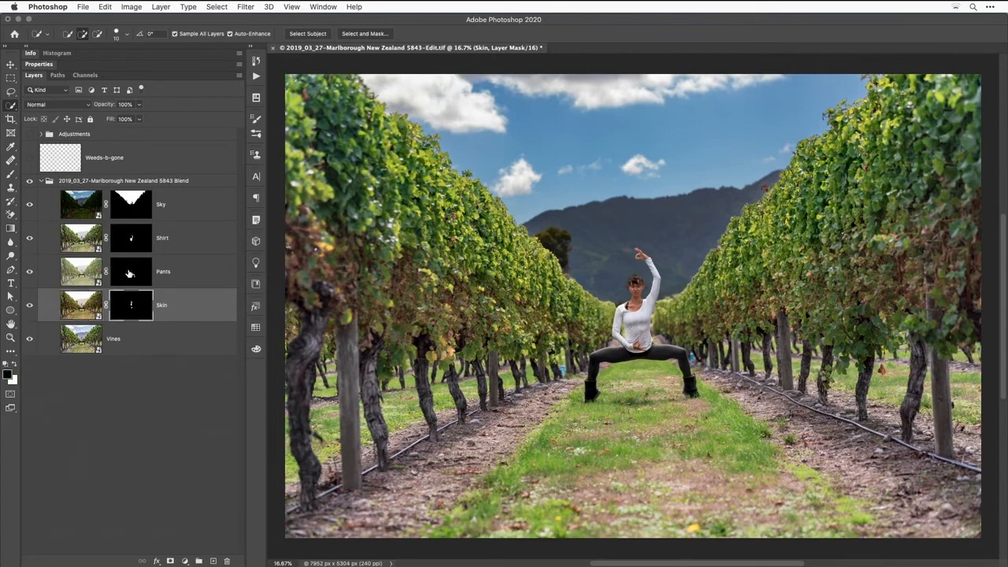
left_click(129, 272)
left_click(127, 243)
left_click(127, 211)
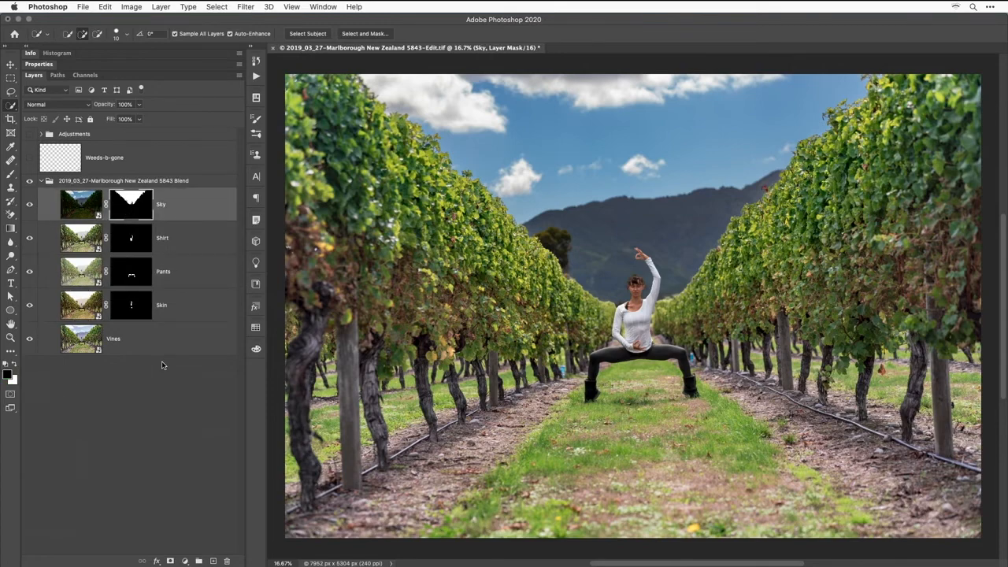
Turn on the Weeds-b-gone layer and the Adjustments group, toggling each to compare the image with and without it.
left_click(29, 158)
left_click(29, 158)
left_click(29, 159)
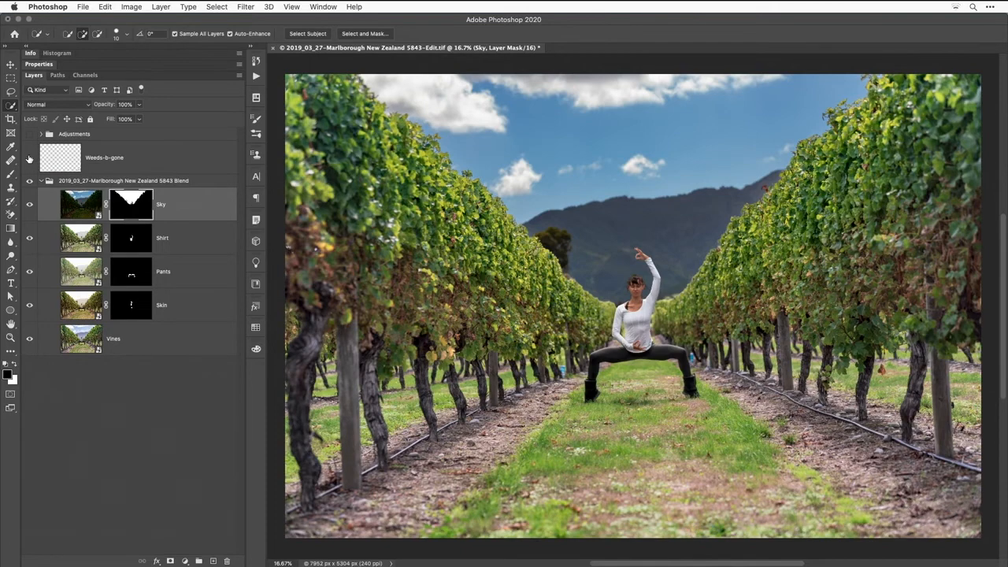
left_click(29, 158)
left_click(29, 158)
left_click(29, 134)
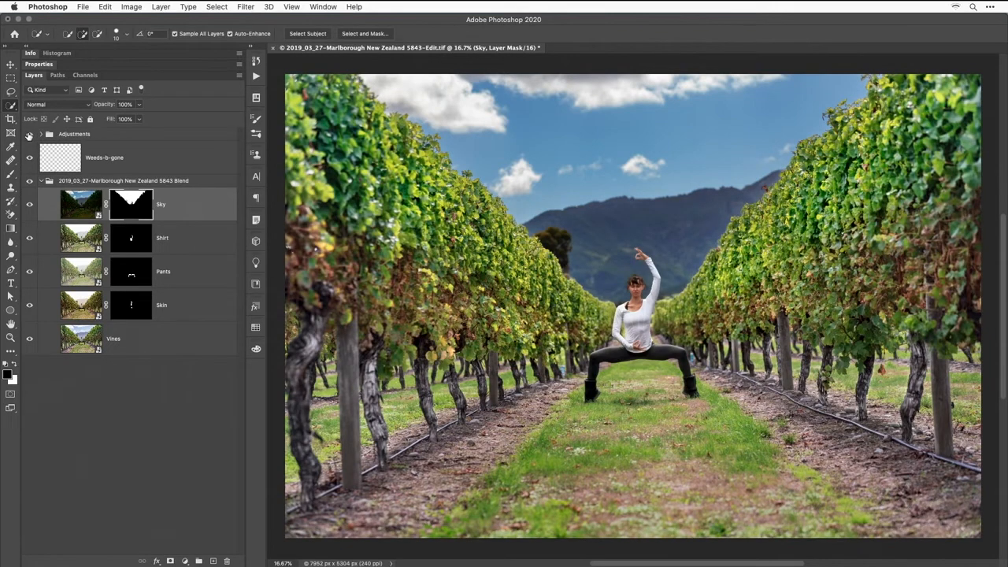
left_click(29, 135)
left_click(29, 135)
Select the Adjustments group and collapse the vineyard blend group.
left_click(84, 138)
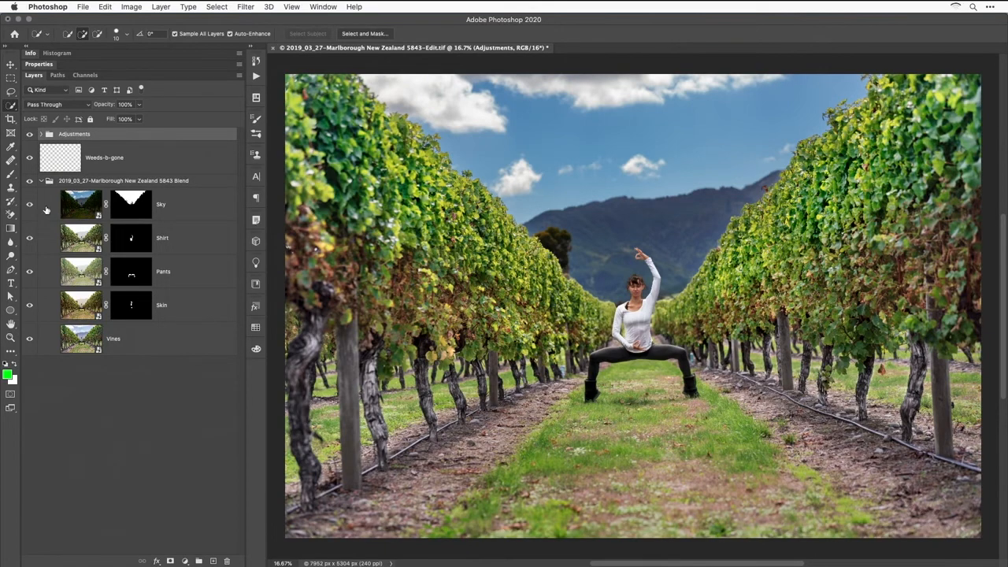
left_click(41, 182)
left_click(123, 304)
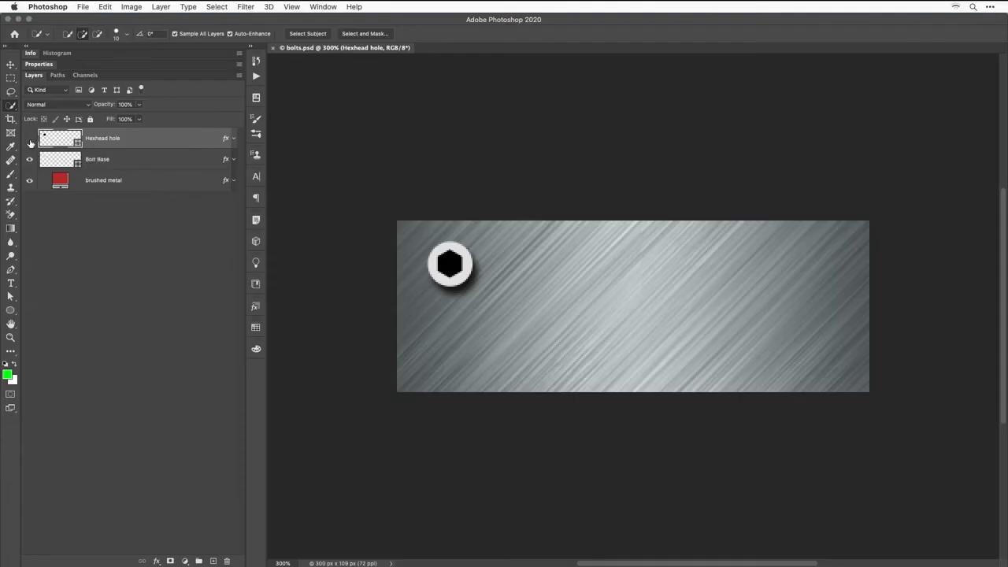
In bolts.psd, hide the Hexhead hole layer, keep Bolt Base visible, and select the Bolt Base layer.
left_click_drag(30, 143, 30, 165)
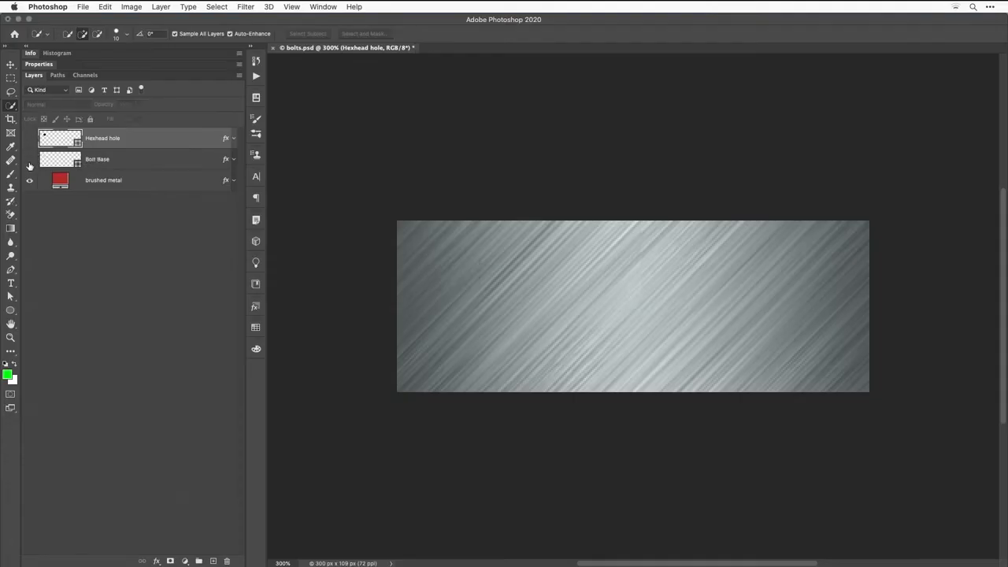
left_click(30, 162)
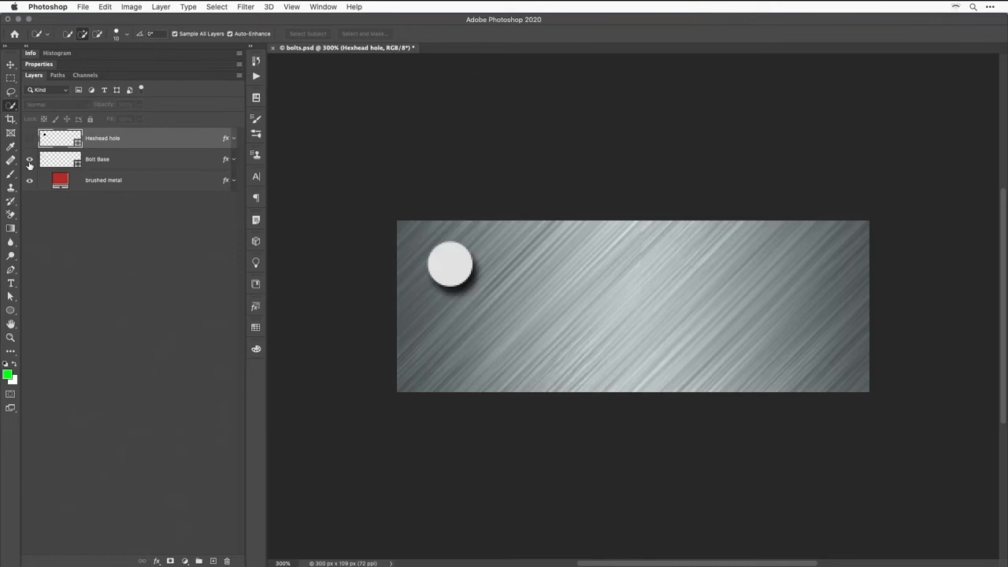
left_click(163, 159)
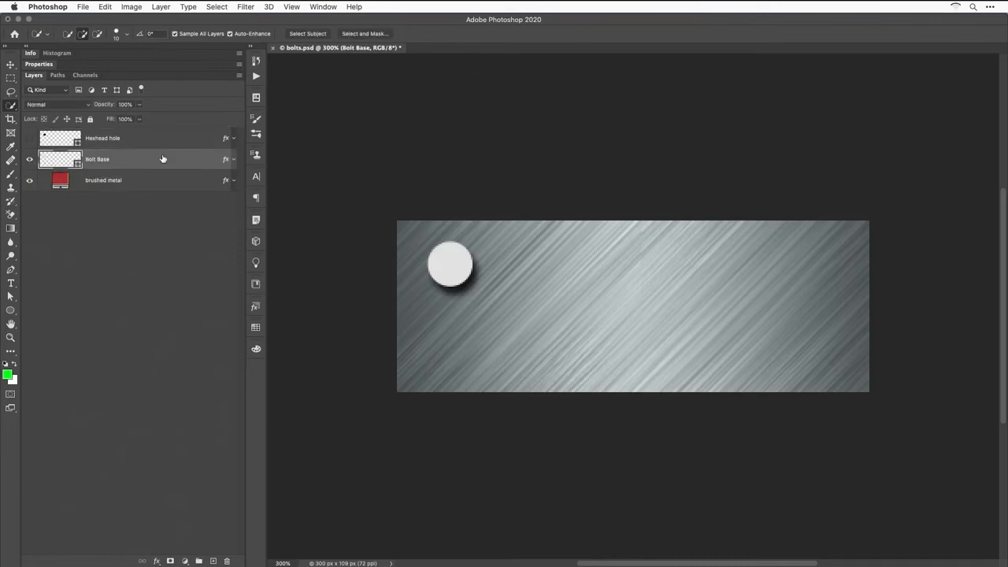
Expand the Bolt Base layer's effects, toggle its Drop Shadow off and on to compare, and collapse the list.
left_click(233, 160)
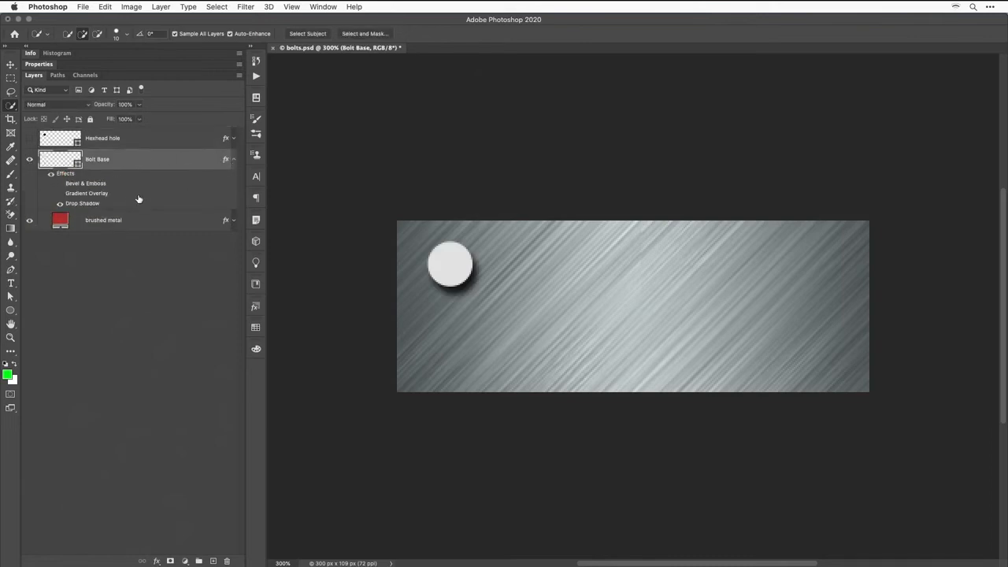
left_click(60, 203)
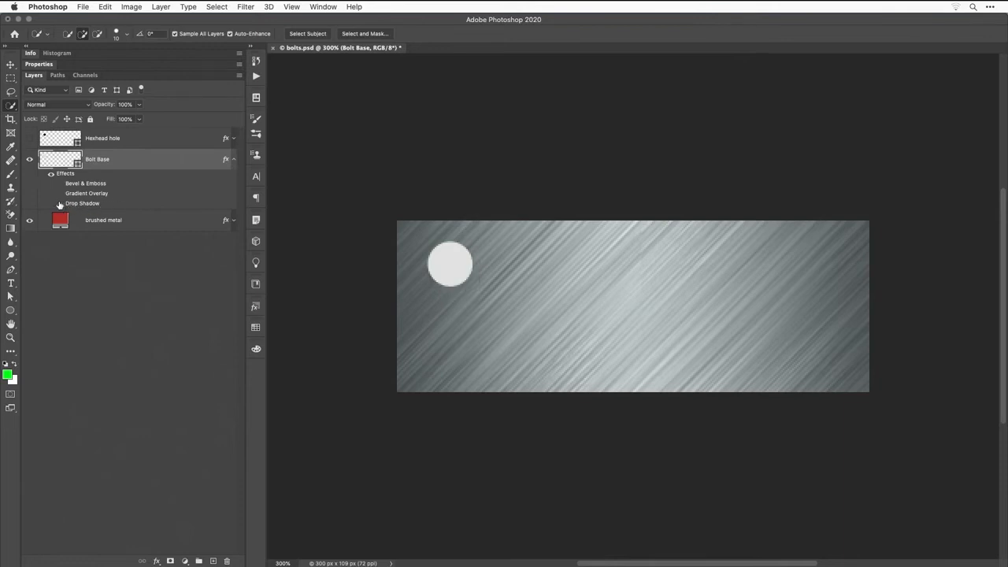
left_click(60, 204)
left_click(233, 160)
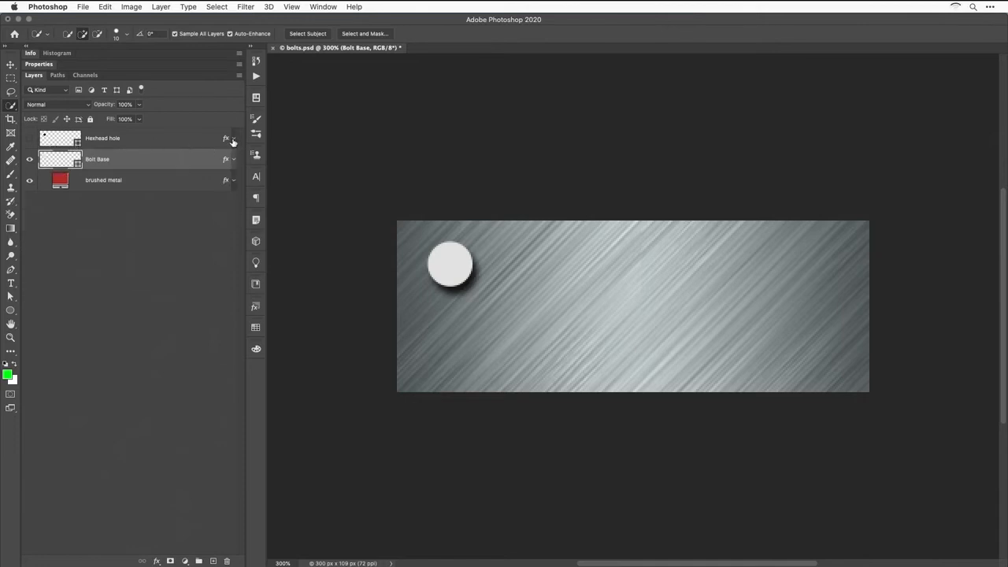
Show the Hexhead hole layer and inspect its list of layer effects, then collapse the list.
left_click(233, 140)
left_click(29, 139)
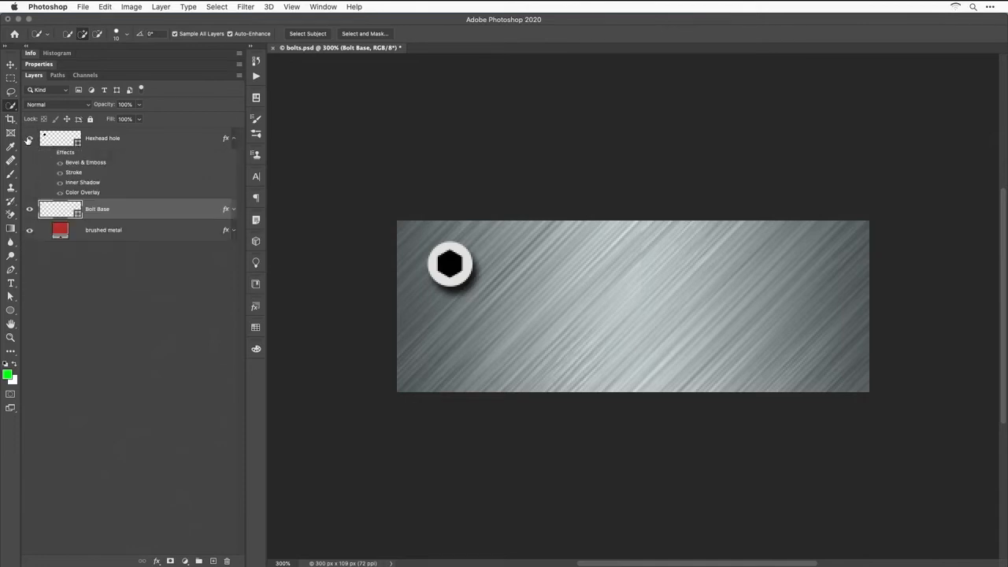
left_click(234, 140)
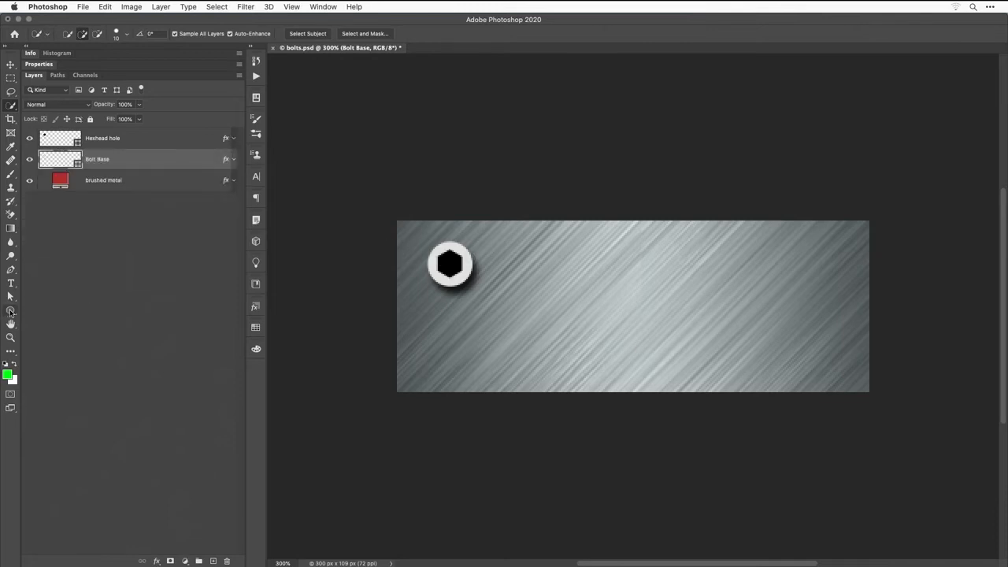
Select the Hexhead hole and Bolt Base layers together and convert them into a single smart object.
left_click(10, 311)
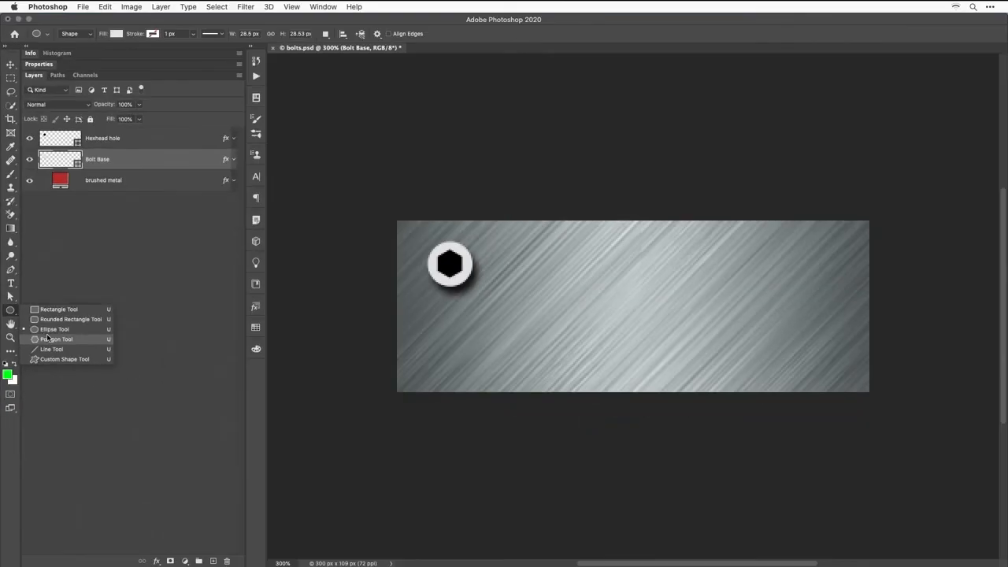
left_click(48, 338)
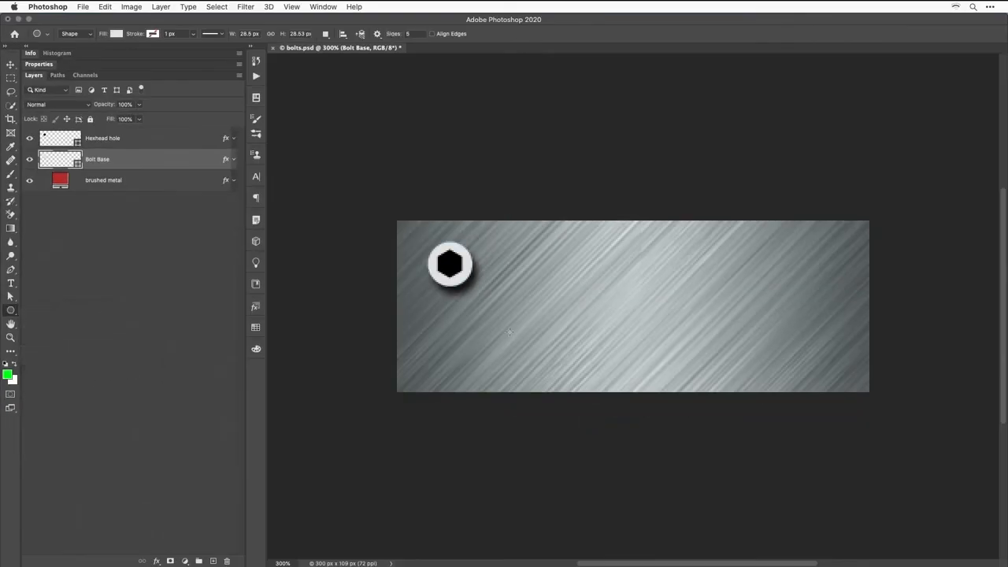
left_click(126, 139, "shift")
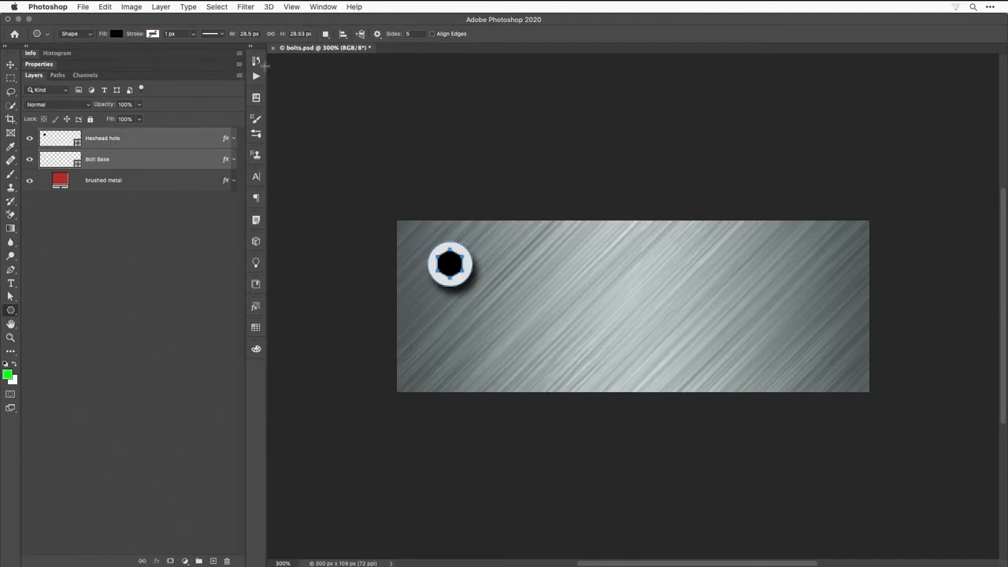
left_click(161, 6)
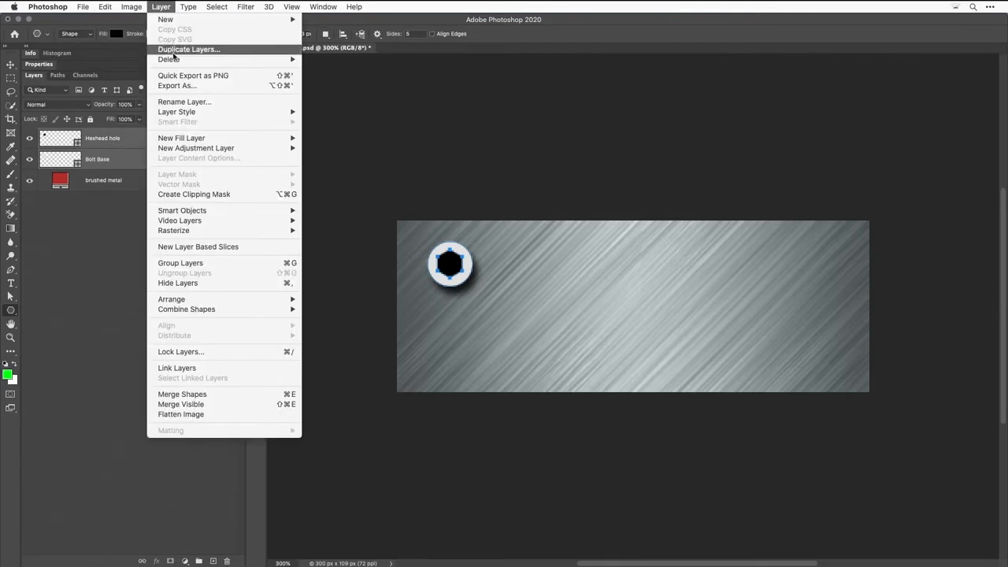
mouse_move(206, 211)
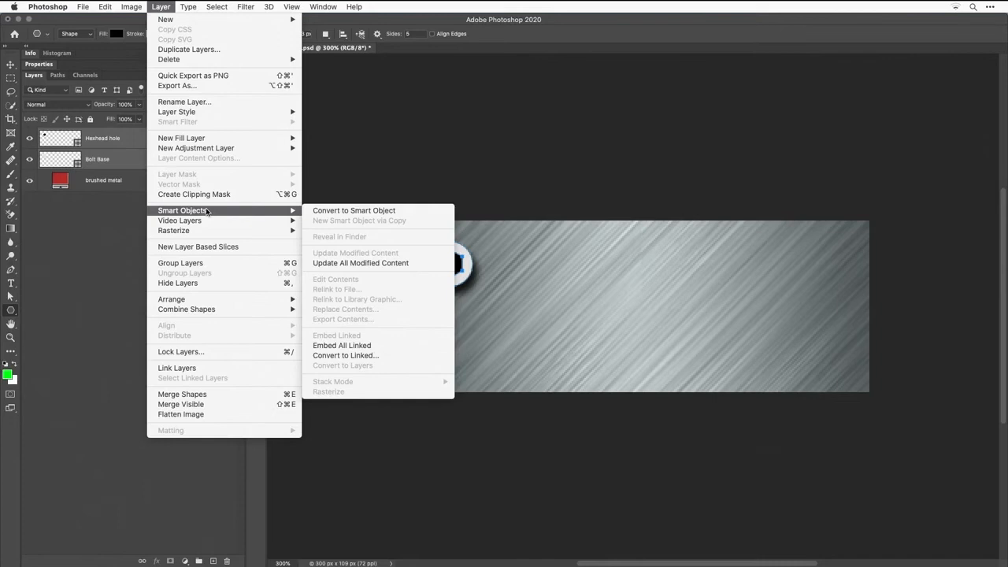
left_click(416, 214)
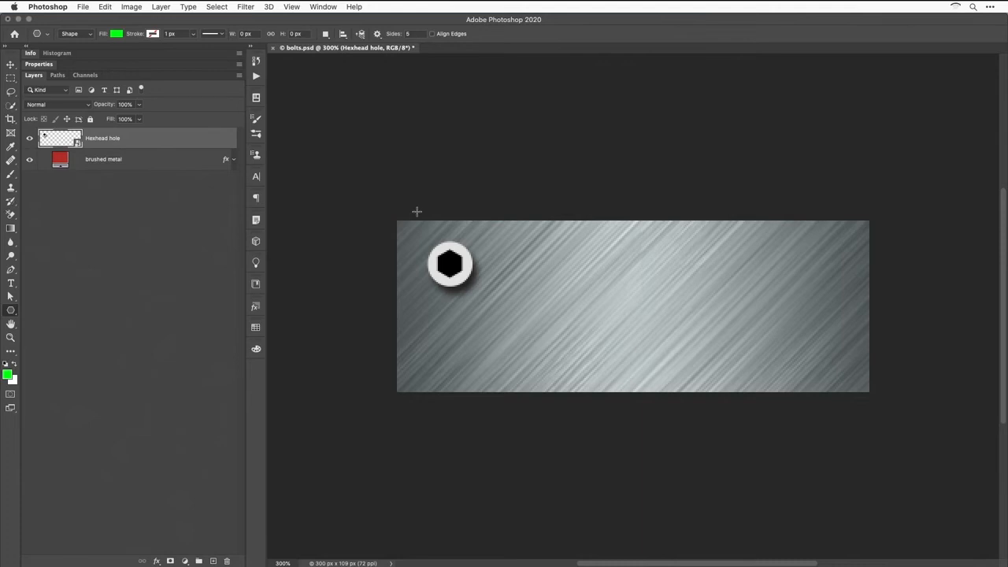
Move the bolt smart object to the plate's lower-left corner and place a duplicate directly above it in the upper-left corner.
left_click(10, 65)
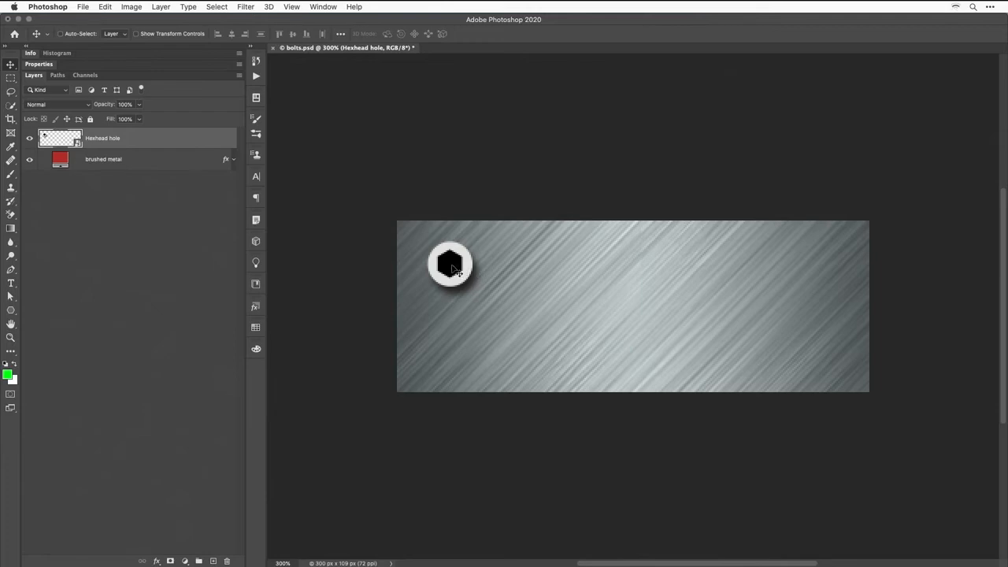
left_click_drag(454, 269, 456, 355)
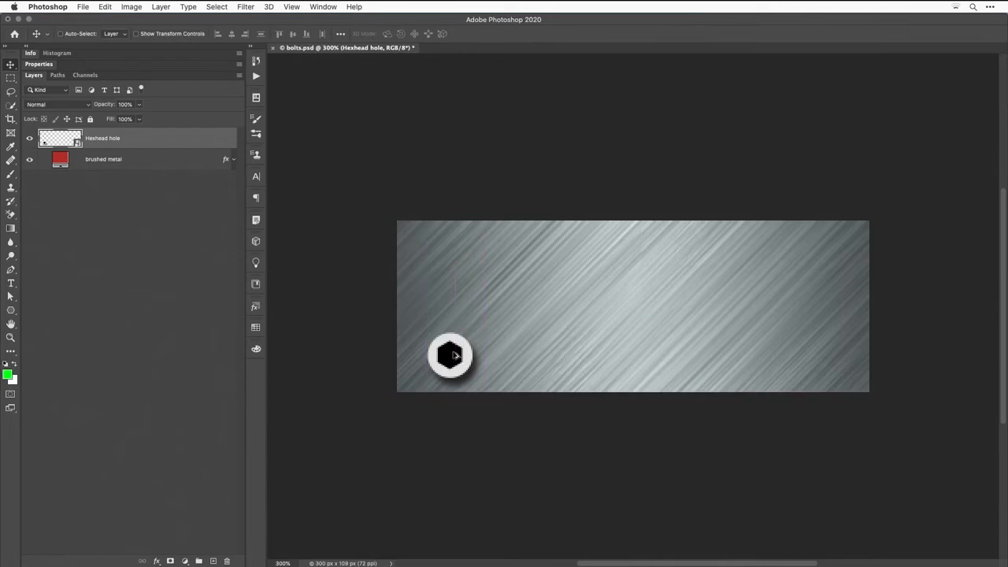
left_click_drag(455, 356, 453, 257)
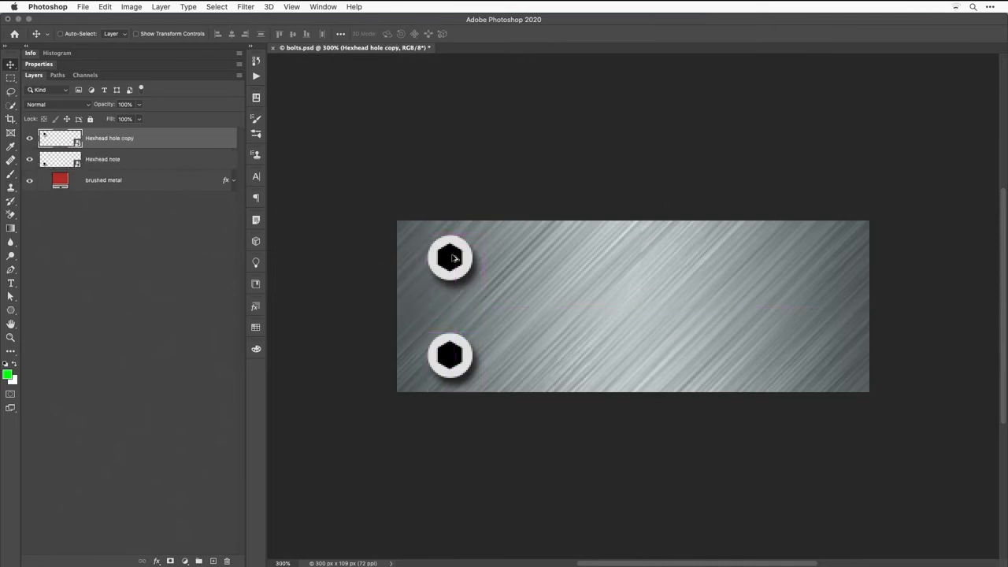
Duplicate the upper and lower bolt pair six times in evenly spaced columns from the plate's right end leftward, and deselect all layers.
left_click(121, 159, "shift")
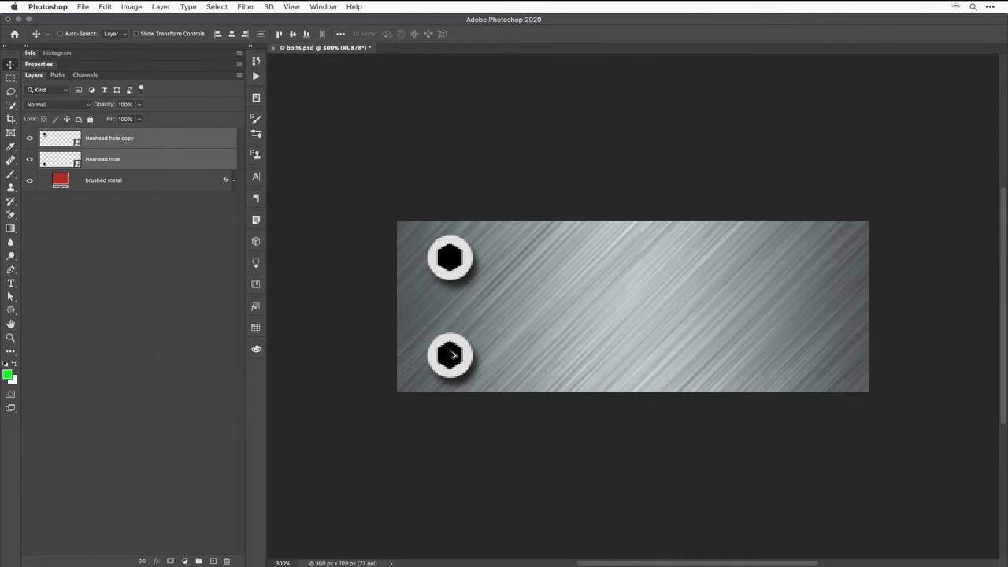
left_click_drag(452, 355, 709, 361)
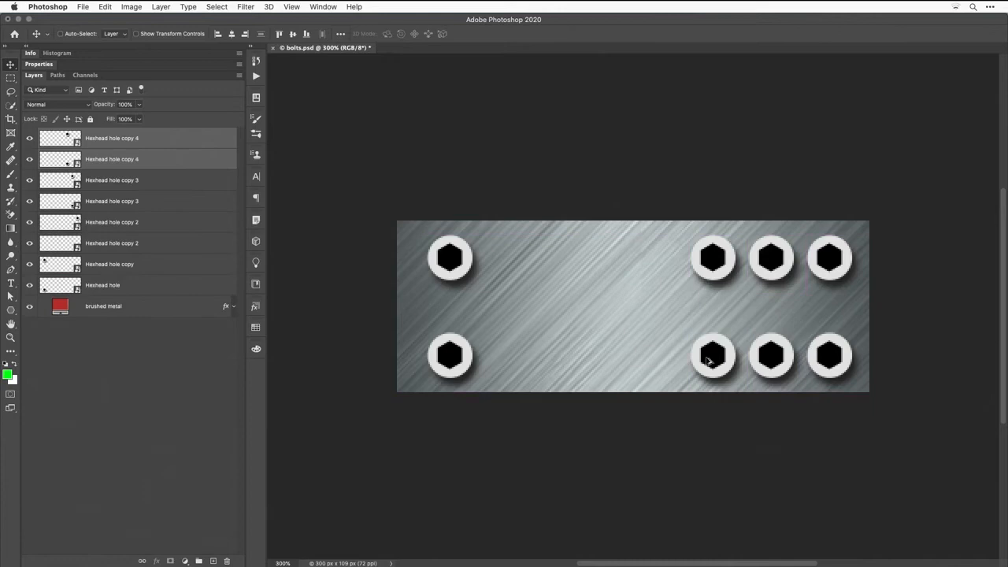
left_click_drag(708, 360, 537, 361)
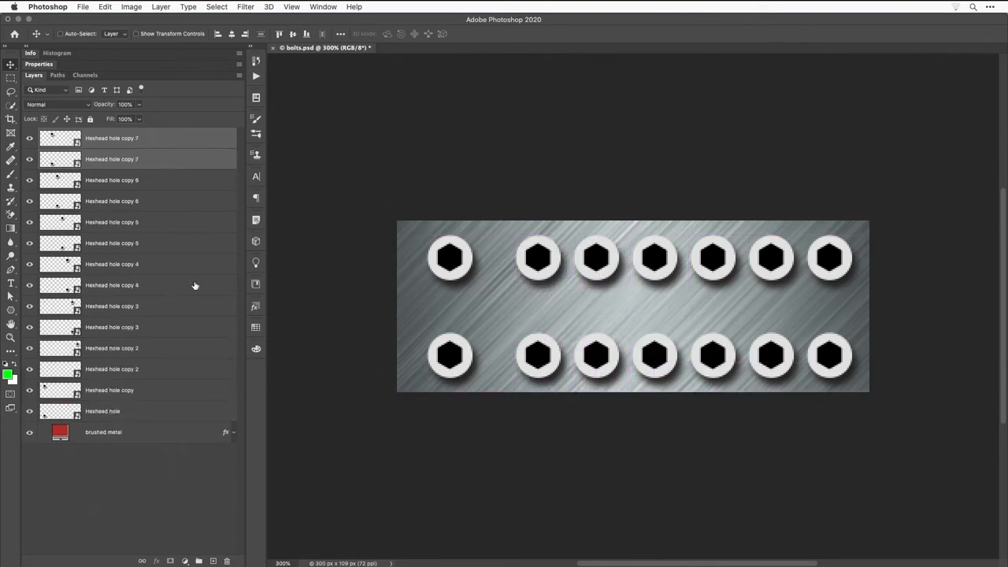
left_click(131, 486)
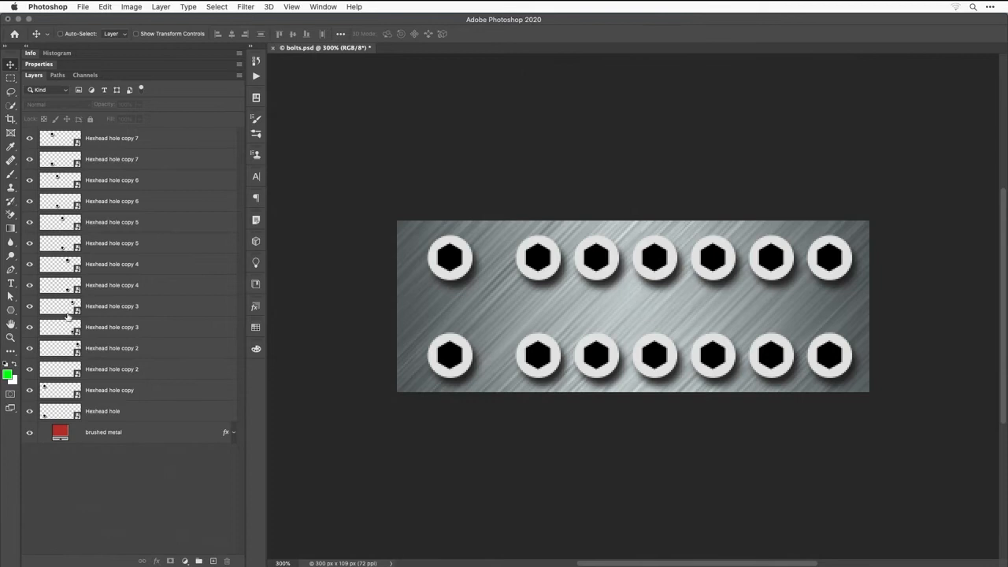
Open the contents of the lower Hexhead hole copy 4 smart object for editing.
double_click(59, 267)
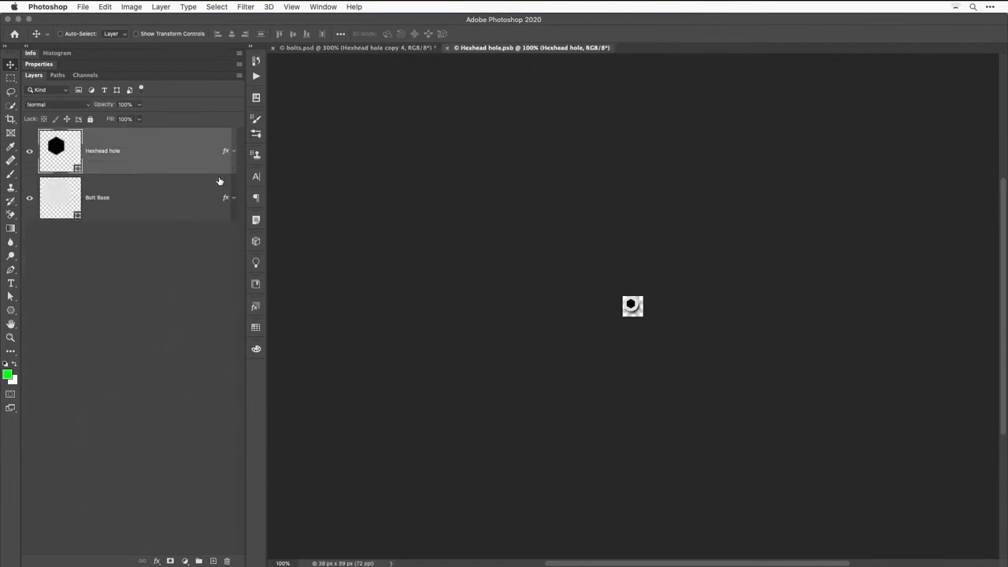
key("super+equal")
key("super+equal")
key("super+equal")
key("super+equal")
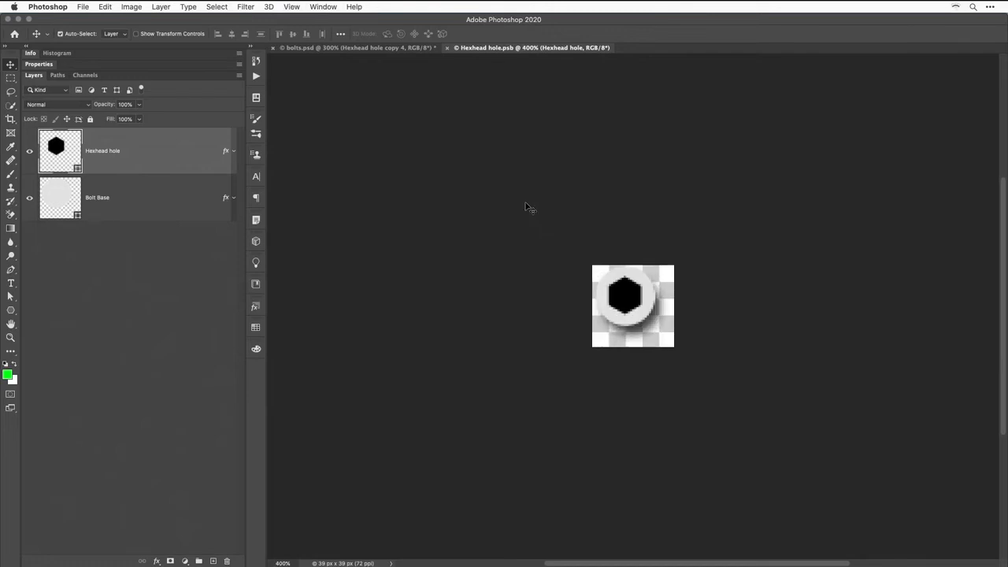
Toggle the Bolt Base and Hexhead hole layers off and on in turn to inspect the smart object's contents.
left_click(29, 198)
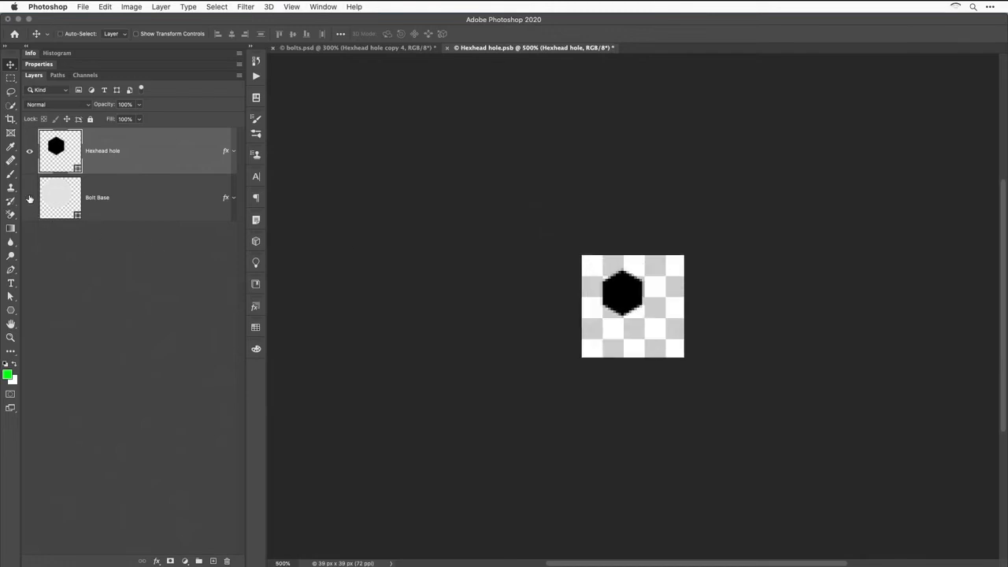
left_click(29, 198)
left_click(29, 151)
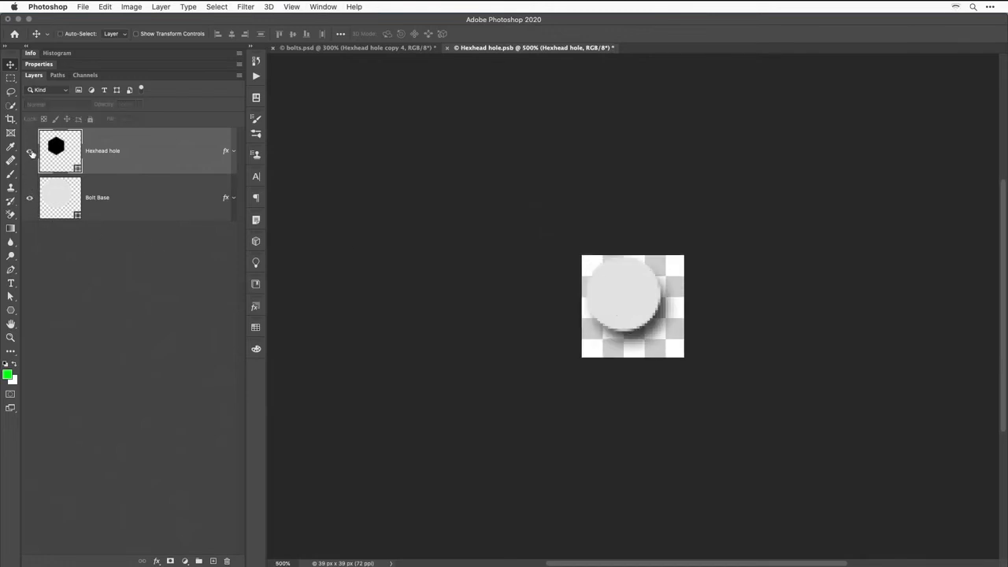
left_click(30, 151)
Turn on the Bevel & Emboss and Gradient Overlay effects of the Bolt Base layer and collapse its effects list.
left_click(131, 199)
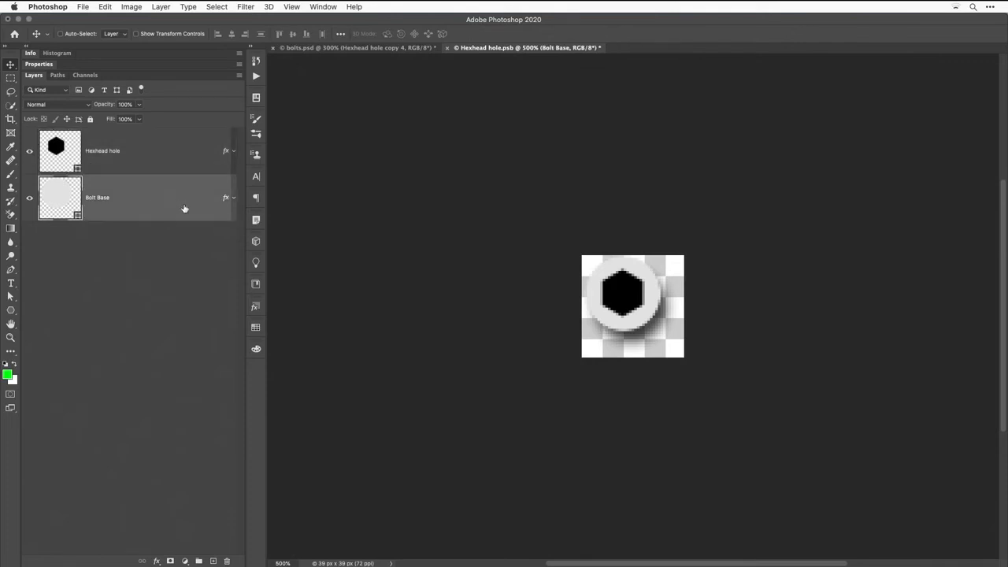
left_click(232, 199)
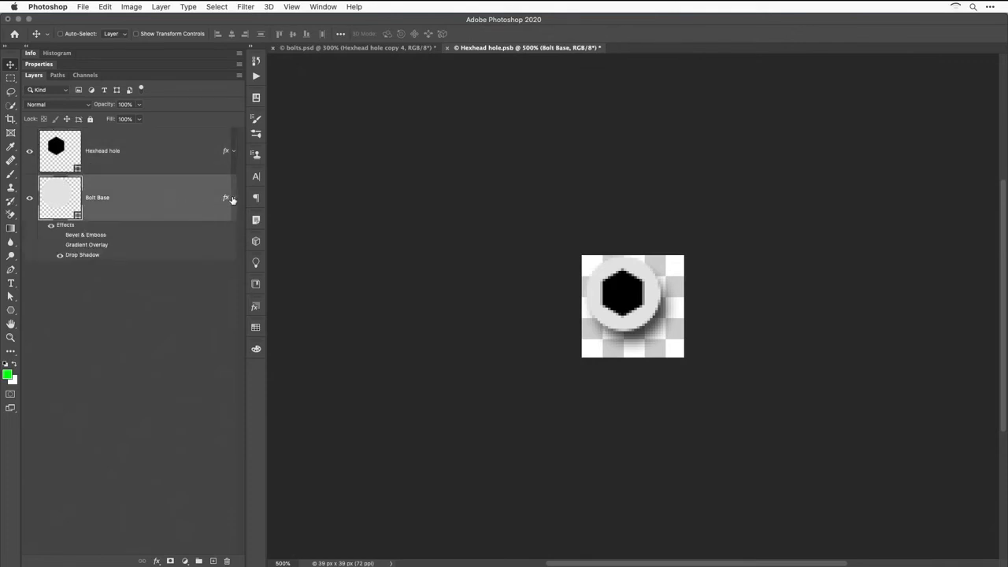
left_click(60, 235)
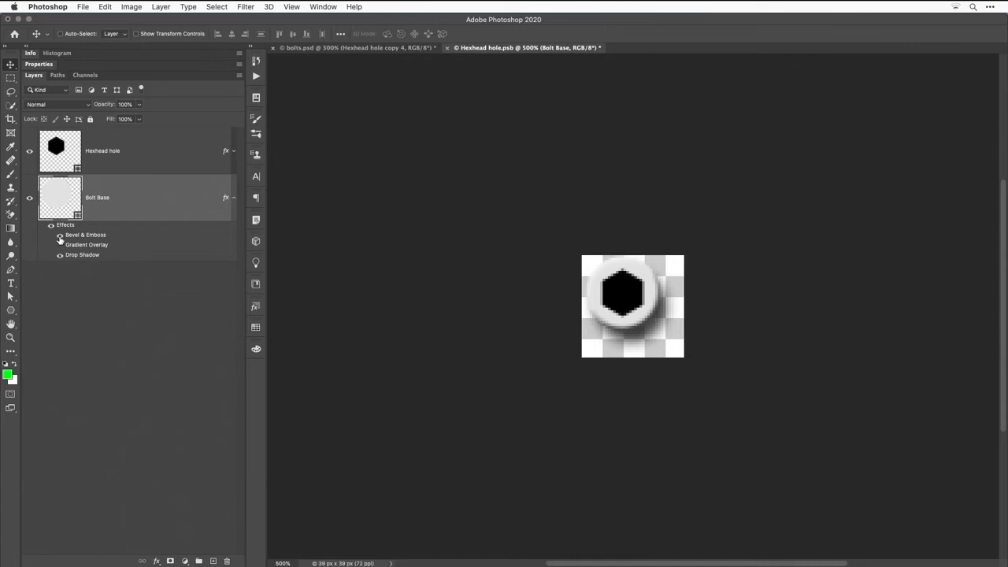
left_click(60, 236)
left_click(60, 236)
left_click(60, 245)
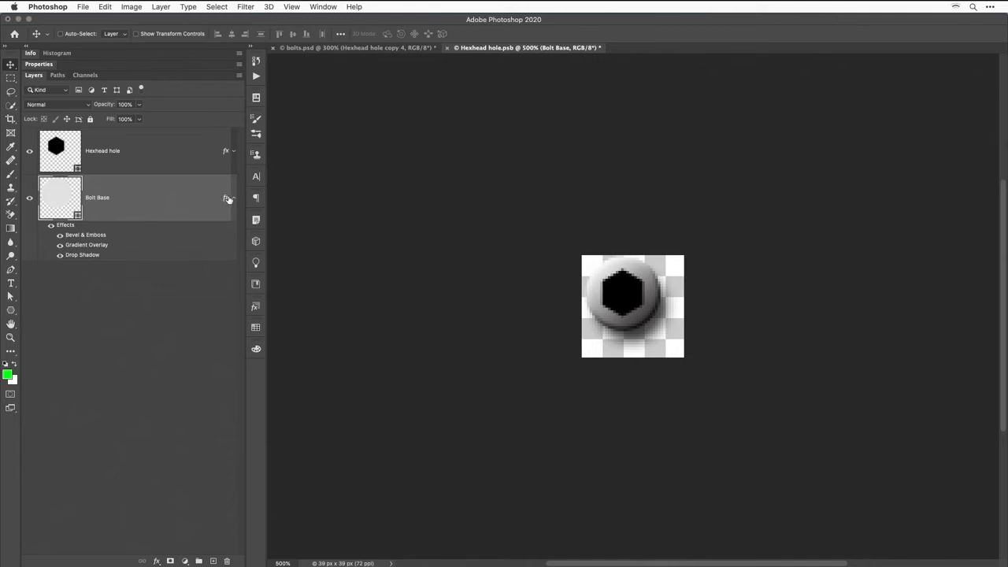
left_click(233, 197)
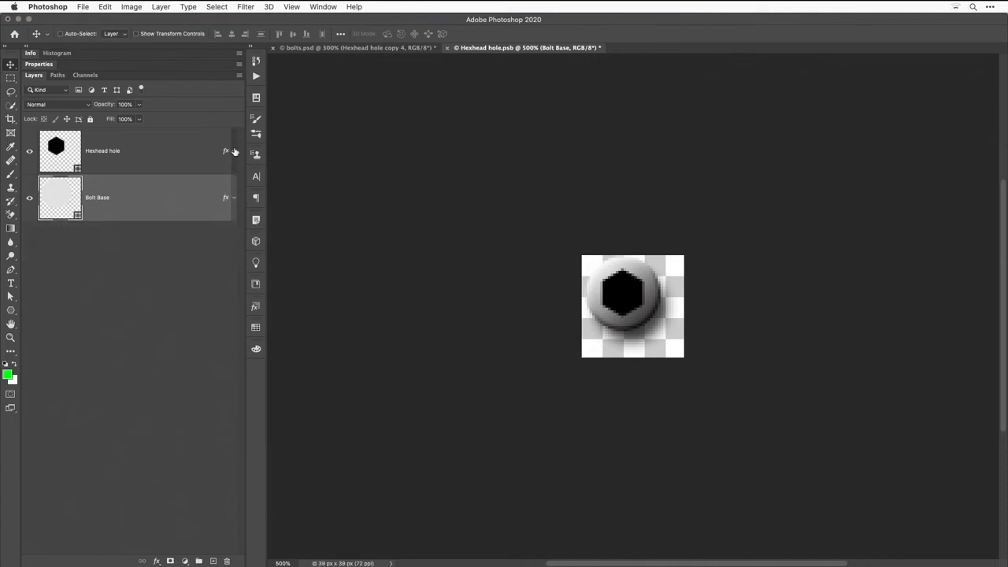
Turn on all layer effects of the Hexhead hole layer and collapse its effects list.
left_click(233, 150)
left_click(50, 178)
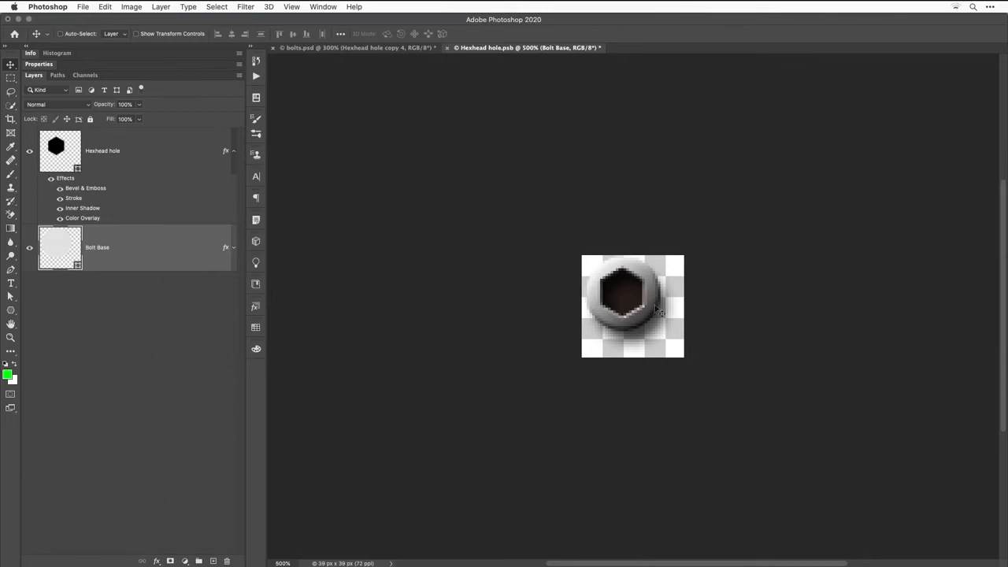
left_click(234, 150)
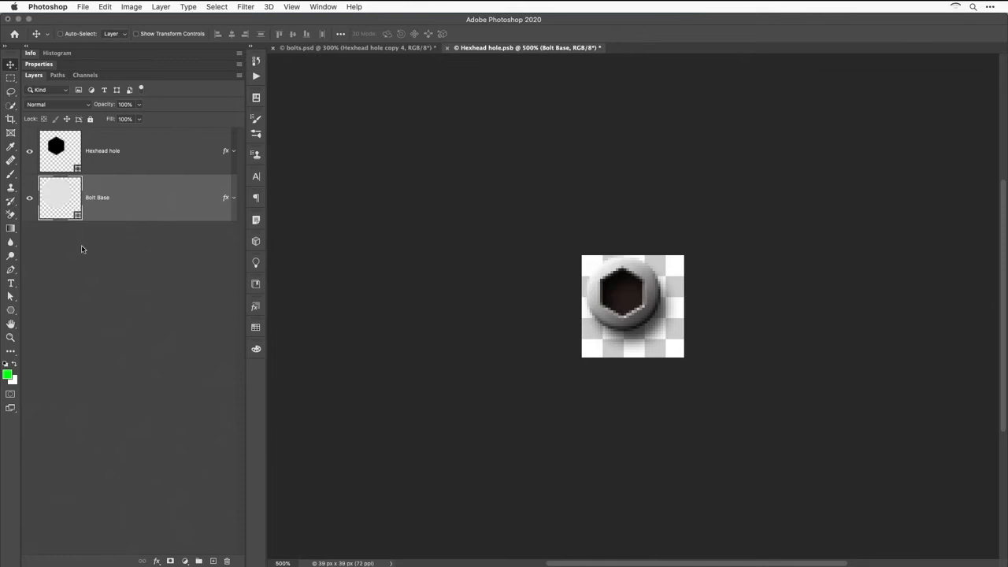
left_click(157, 561)
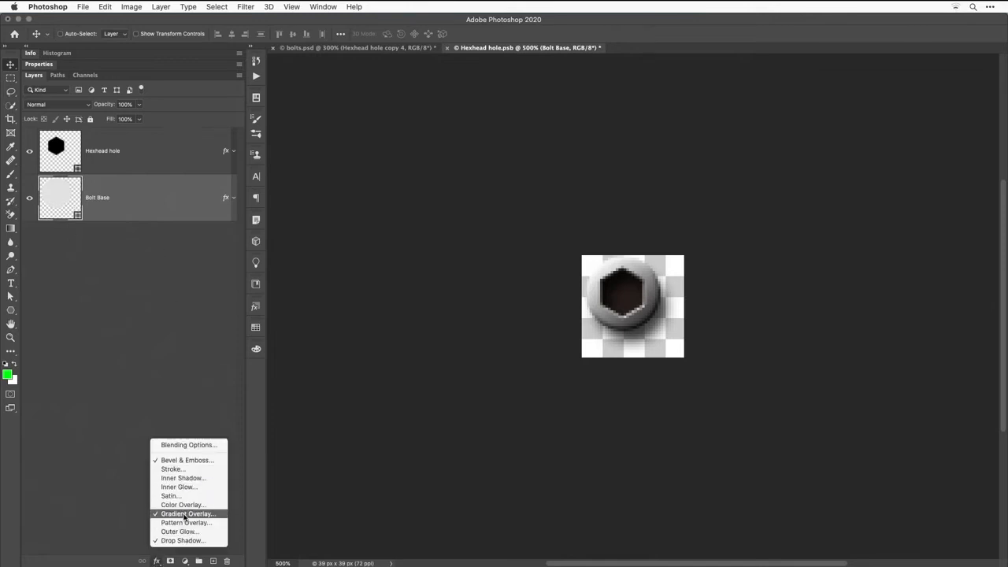
left_click(119, 411)
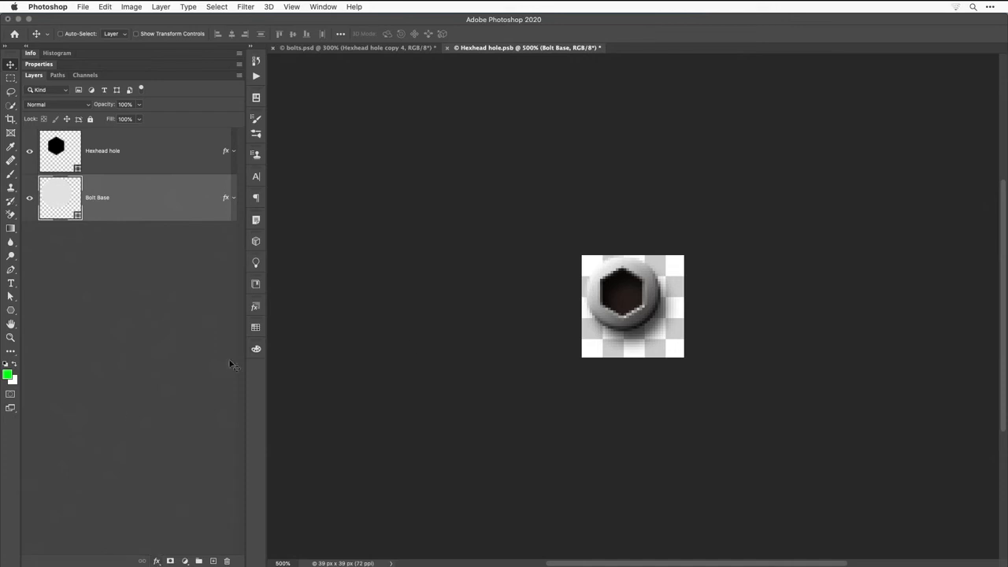
Close Hexhead hole.psb, saving its changes so every bolt instance in bolts.psd updates.
left_click(447, 48)
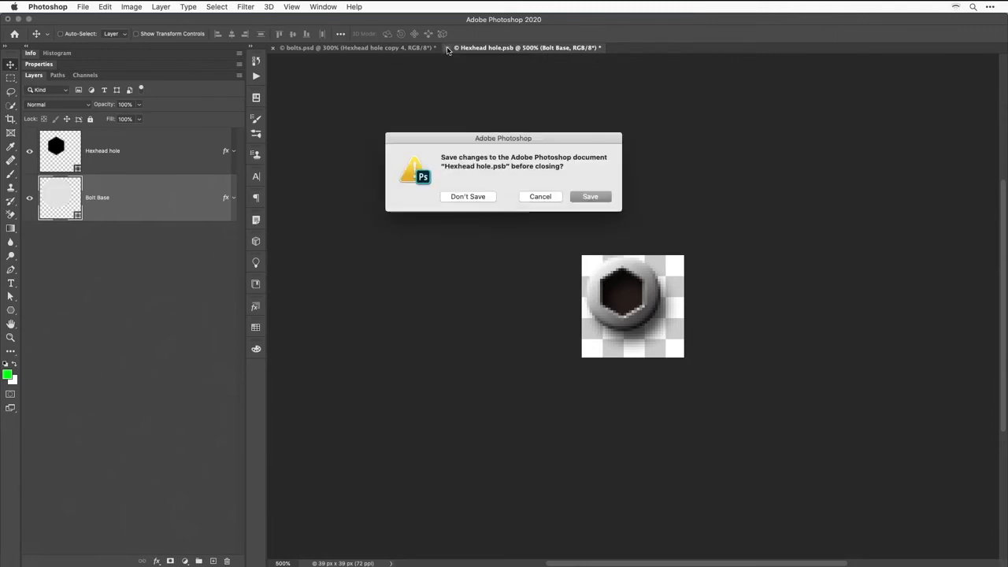
left_click(591, 198)
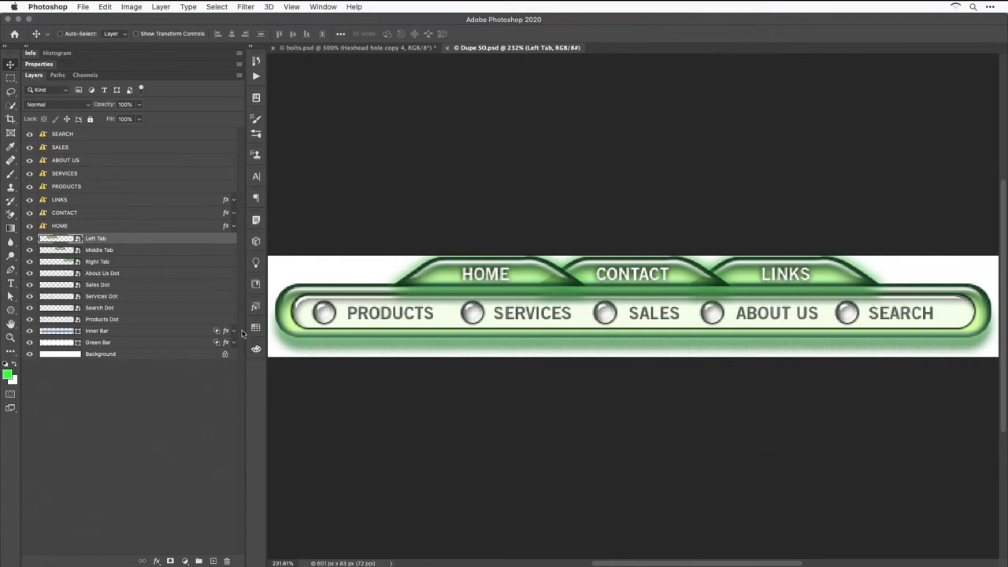
Toggle the About Us Dot layer off and on repeatedly to see which navigation bar element it holds.
left_click(57, 274)
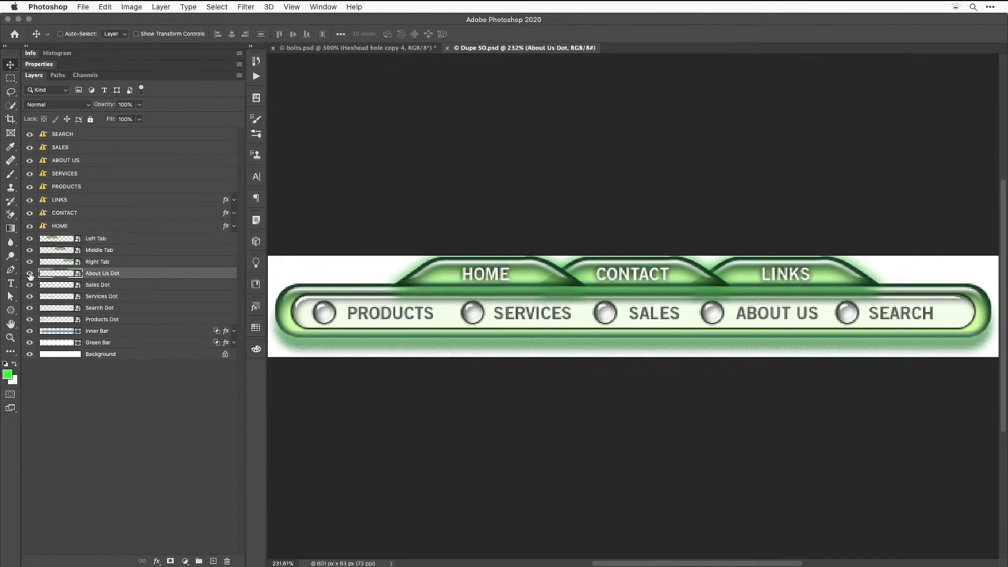
left_click(29, 273)
left_click(30, 274)
left_click(29, 273)
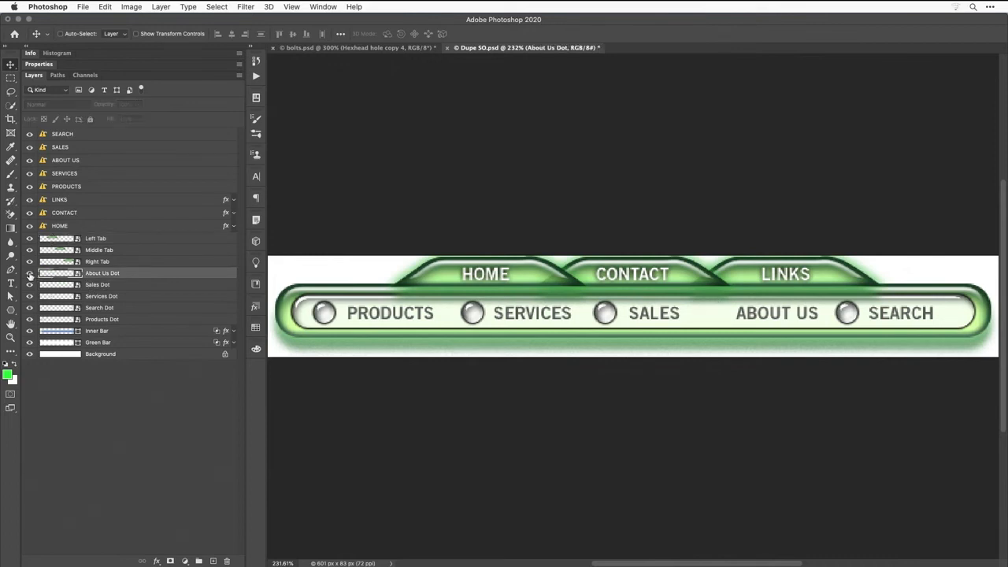
left_click(29, 273)
left_click(30, 273)
left_click(29, 274)
left_click(29, 273)
left_click(29, 274)
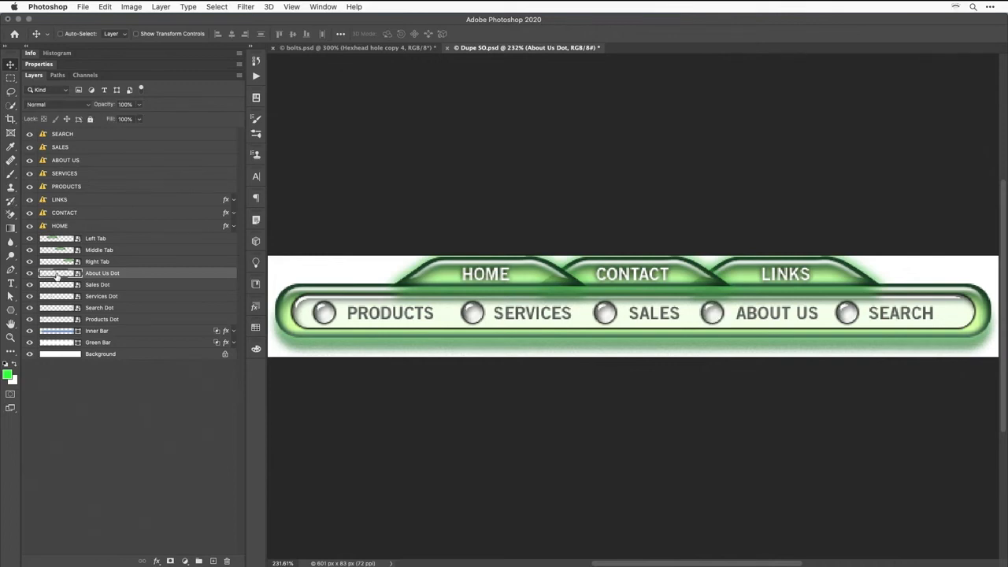
Open the contents of the About Us Dot smart object, Shape 3.psb, for editing.
double_click(57, 274)
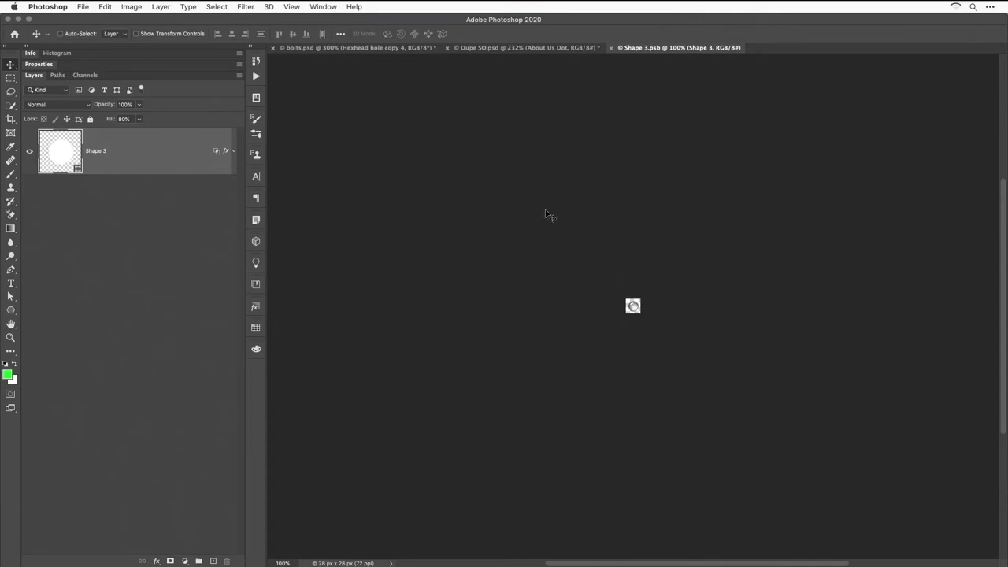
key("super+equal")
key("super+equal")
key("super+equal")
key("super+equal")
key("super+equal")
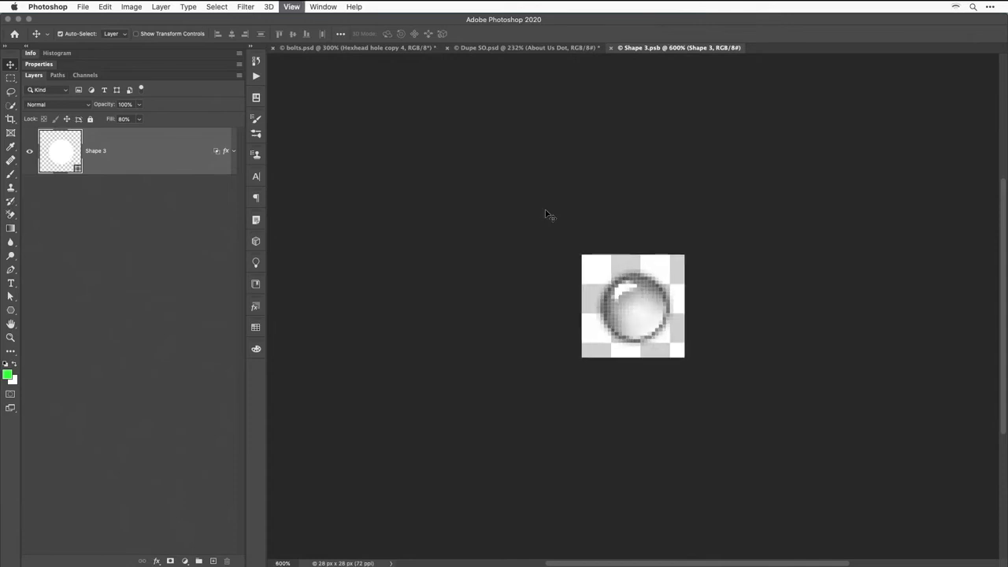
key("super+minus")
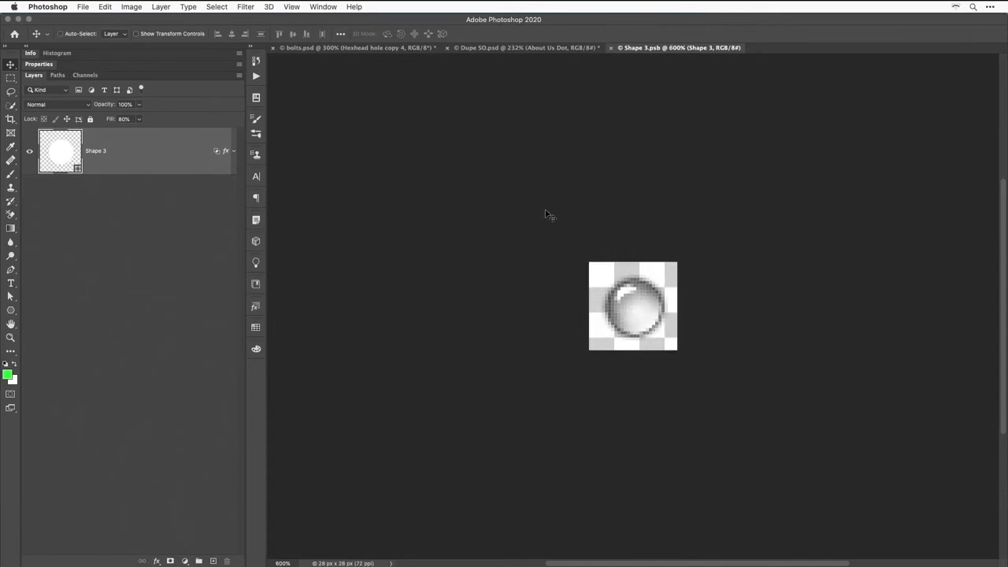
Open the Hexhead hole copy 4 smart object from bolts.psd and copy its Hexhead hole and Bolt Base layers into Shape 3.psb.
left_click(488, 49)
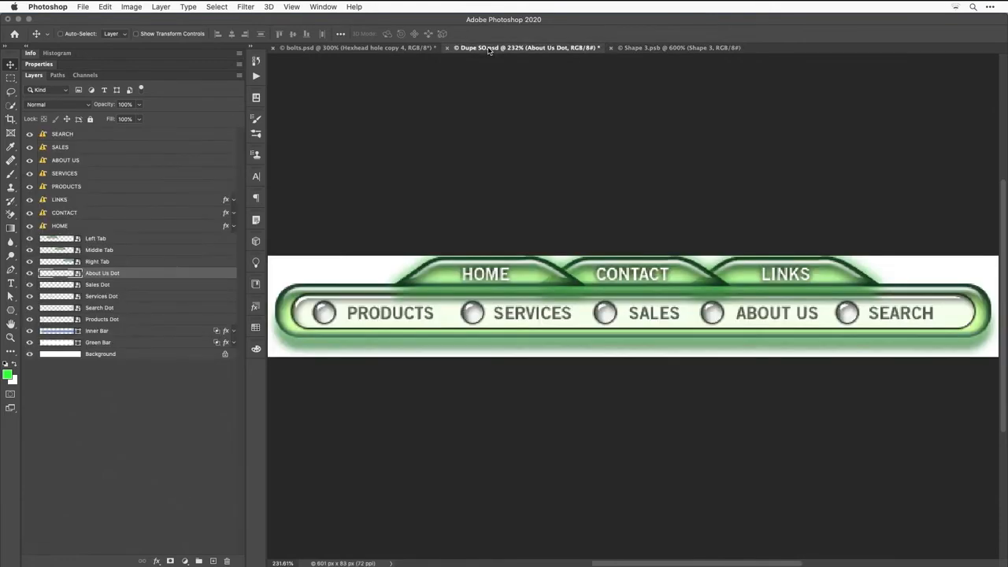
left_click(381, 49)
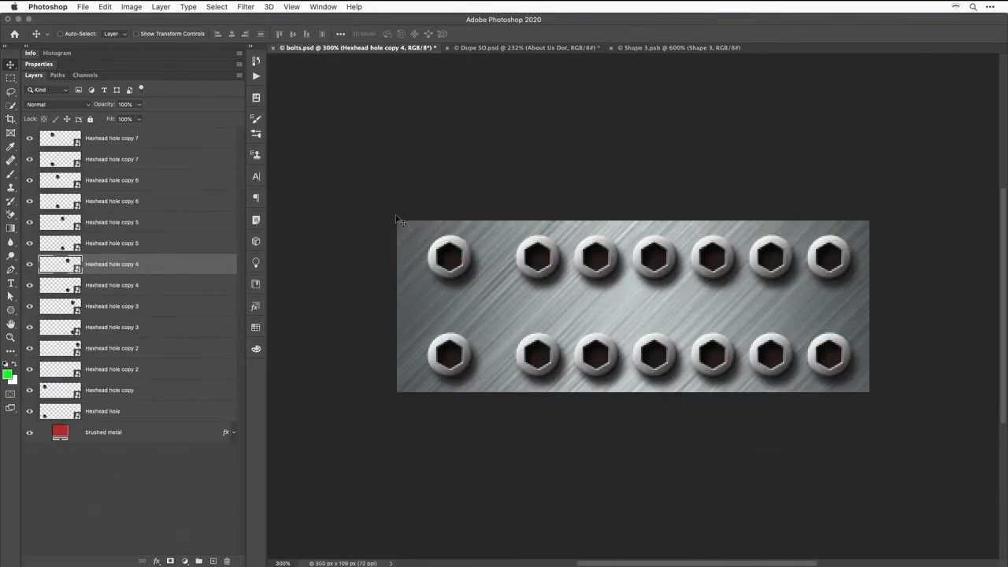
double_click(63, 266)
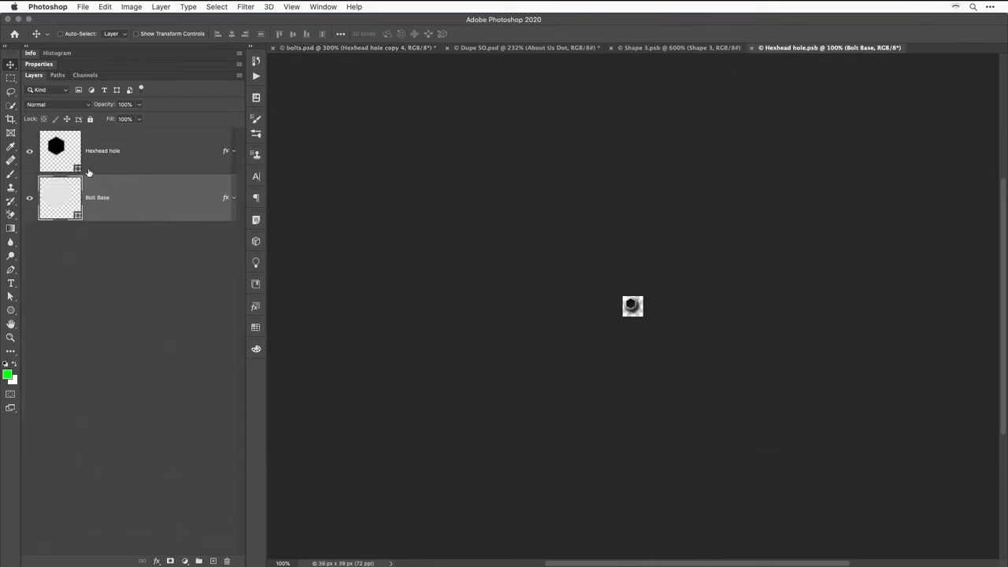
left_click(60, 154, "shift")
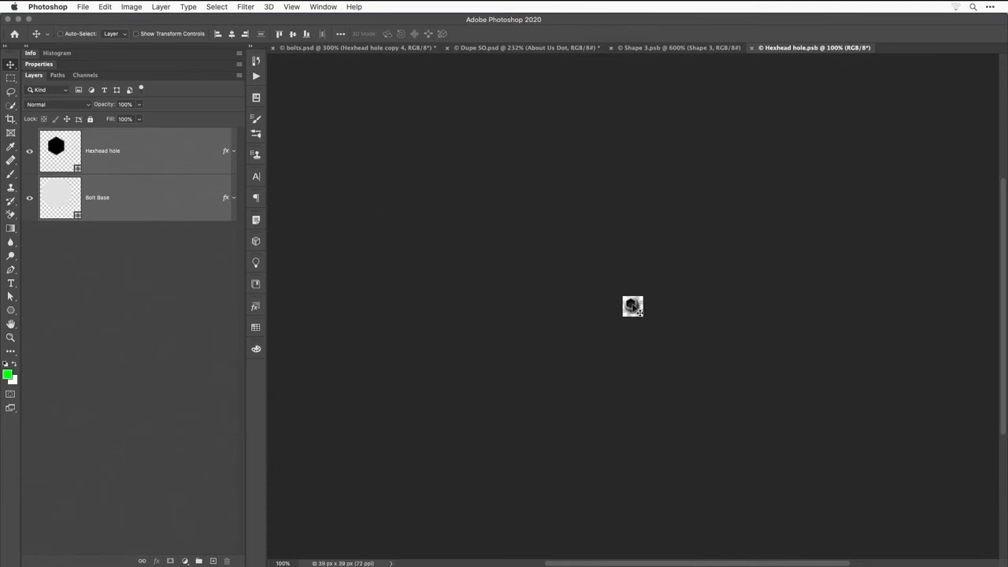
mouse_move(633, 306)
left_mouse_down()
mouse_move(652, 250)
mouse_move(768, 80)
mouse_move(786, 35)
mouse_move(779, 50)
mouse_move(673, 49)
mouse_move(645, 298)
left_mouse_up()
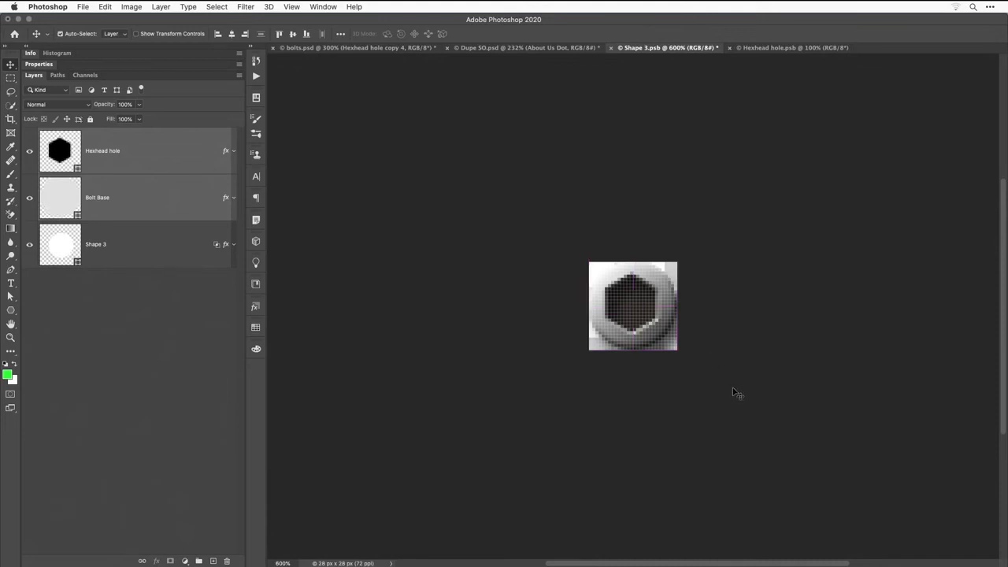
Scale down the copied Hexhead hole and Bolt Base layers and reposition them so the bolt fits inside the Shape 3.psb canvas.
key("super+t")
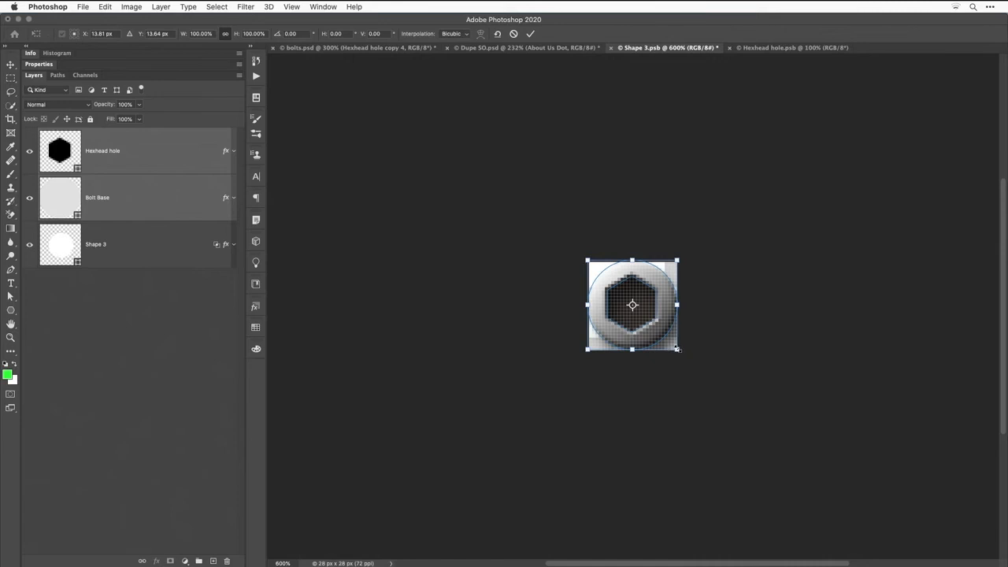
left_click_drag(678, 349, 659, 322)
left_click_drag(631, 289, 637, 297)
left_click_drag(634, 297, 636, 297)
key("Return")
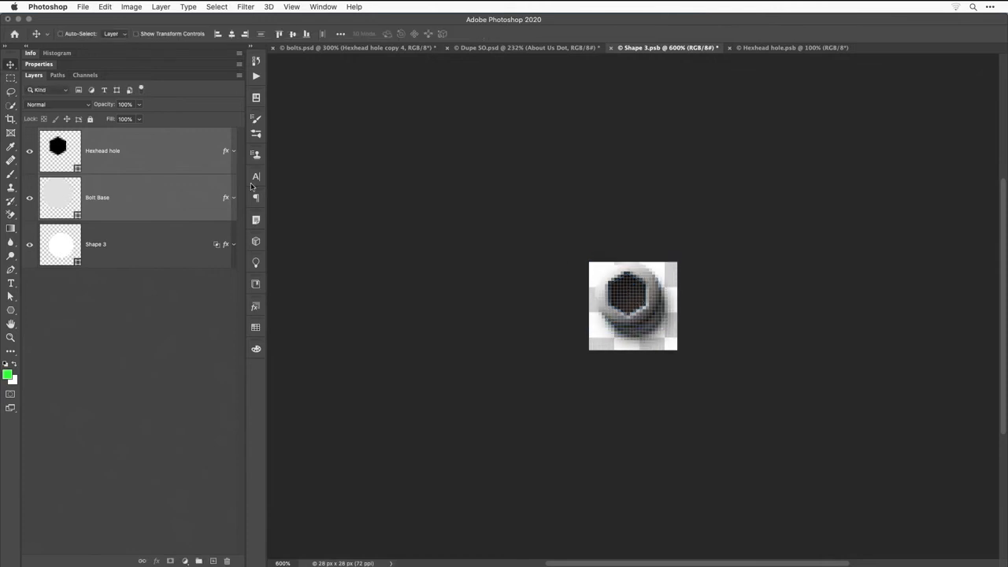
Hide the Shape 3 layer and close Shape 3.psb, saving its changes.
left_click(29, 245)
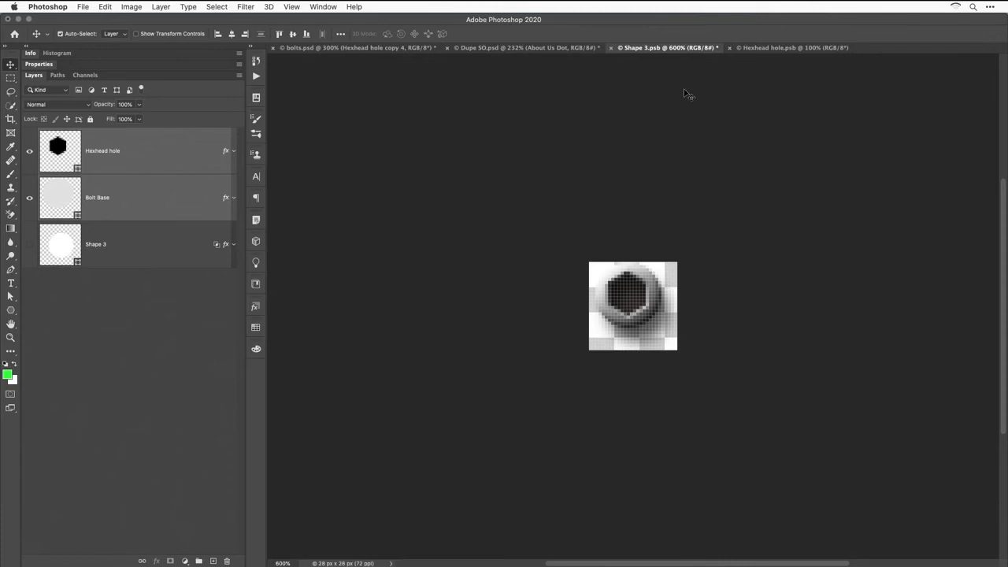
left_click(611, 48)
left_click(597, 198)
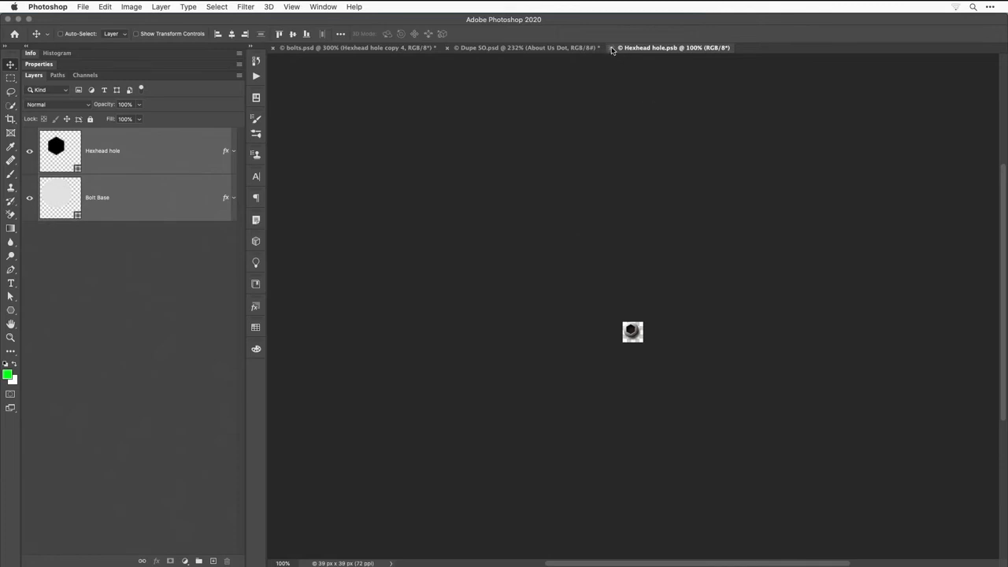
Close Hexhead hole.psb and, in Dupe SO.psd, nudge the About Us Dot through Products Dot layers slightly down together.
left_click(612, 48)
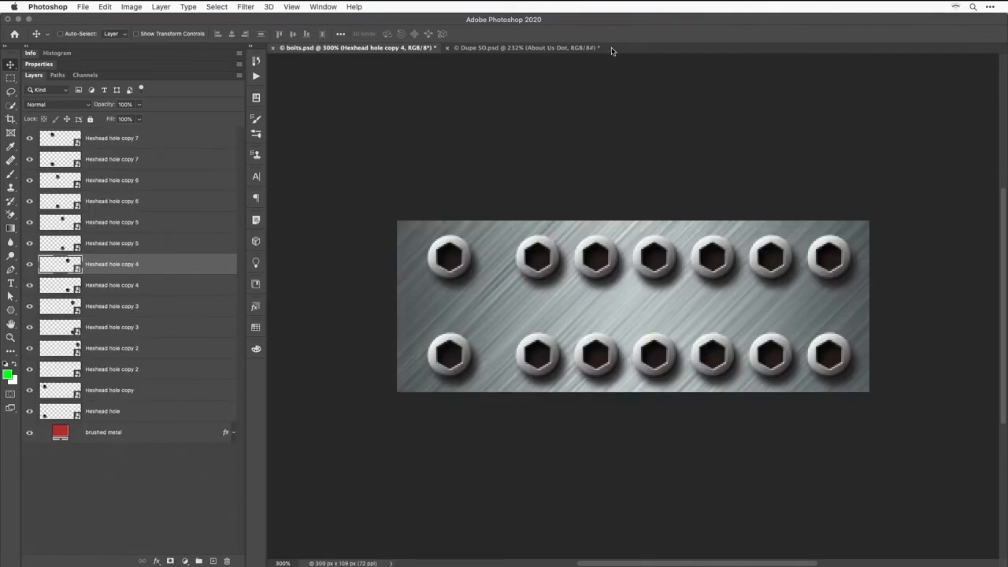
left_click(516, 48)
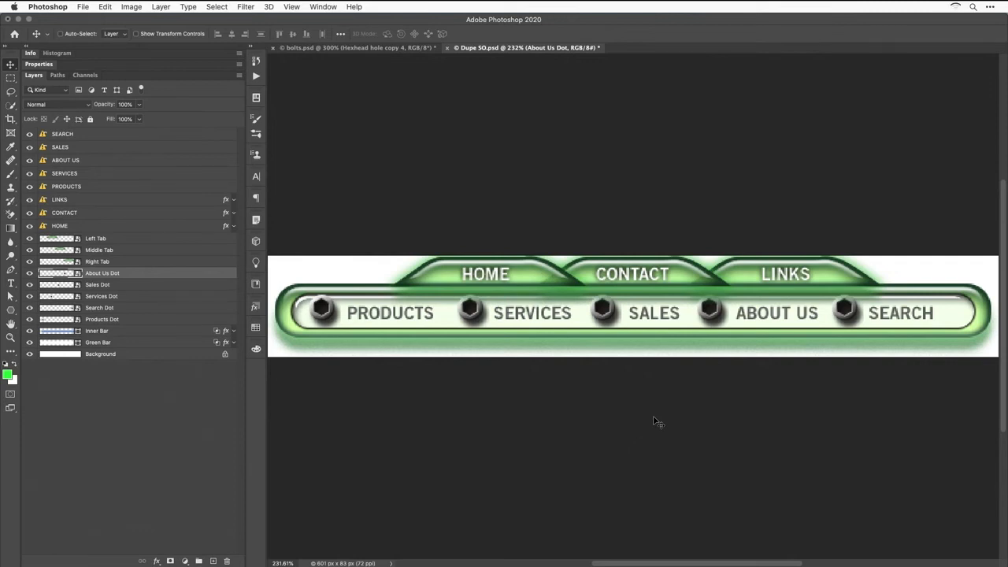
left_click(93, 319, "shift")
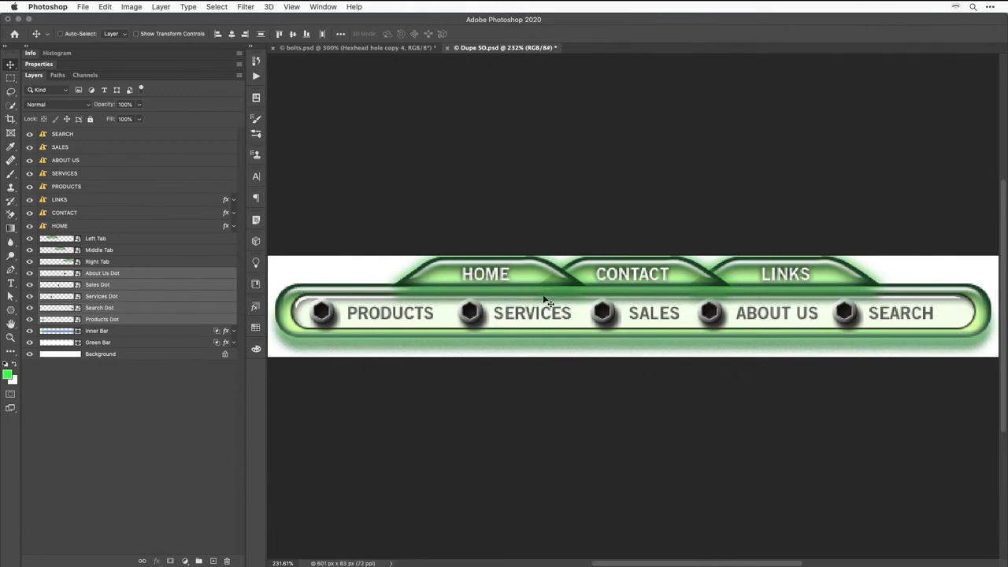
Open the contents of the Left Tab smart object for editing.
left_click(97, 240)
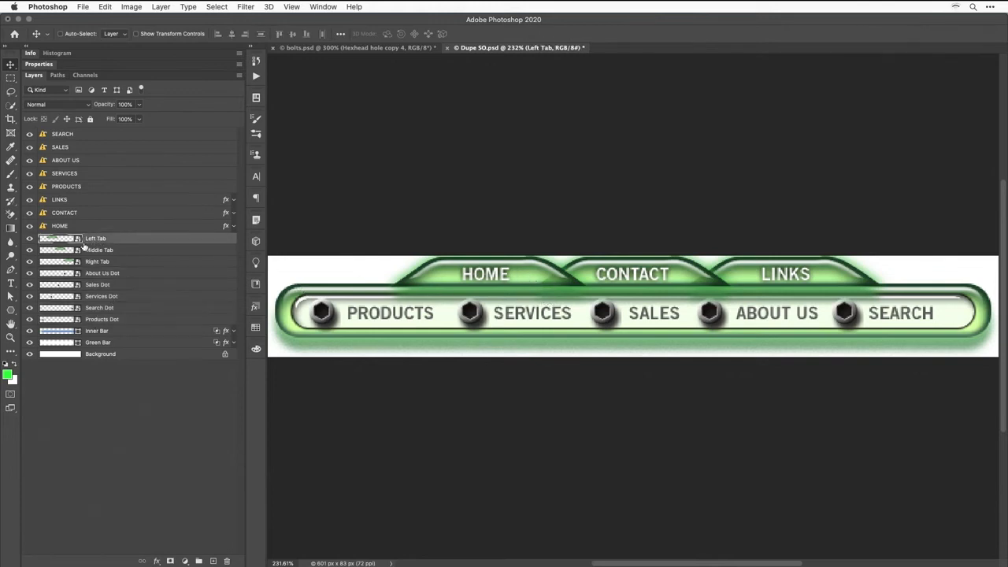
double_click(56, 240)
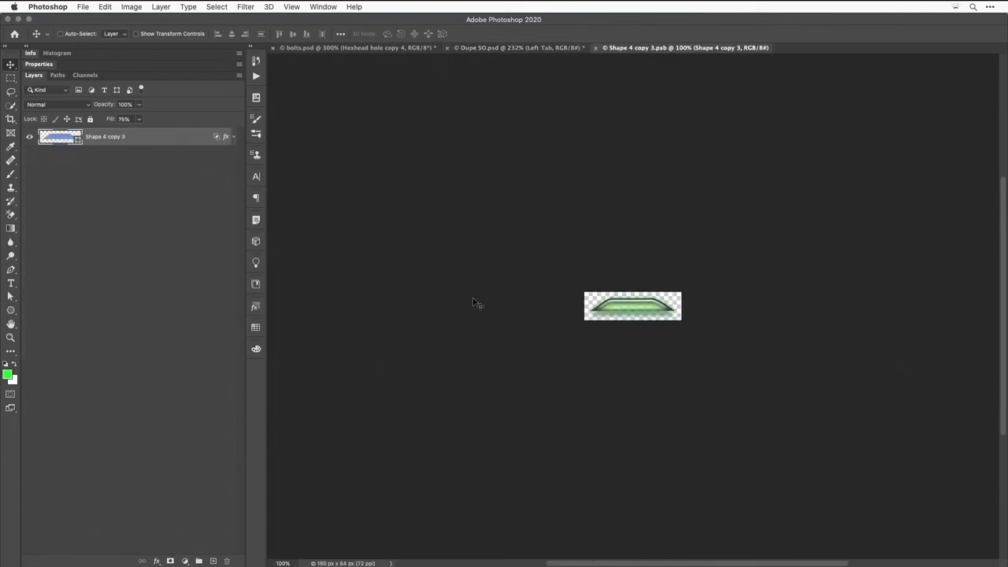
key("super+equal")
key("super+equal")
key("super+equal")
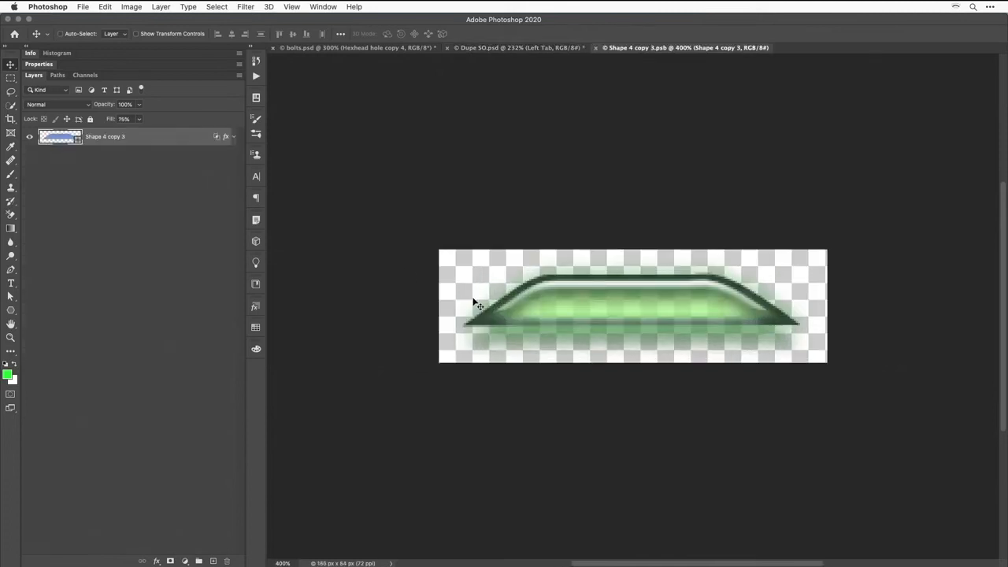
Turn off the Color Overlay and Inner Shadow effects of the Shape 4 copy 3 layer and close its document, saving the changes.
left_click(234, 137)
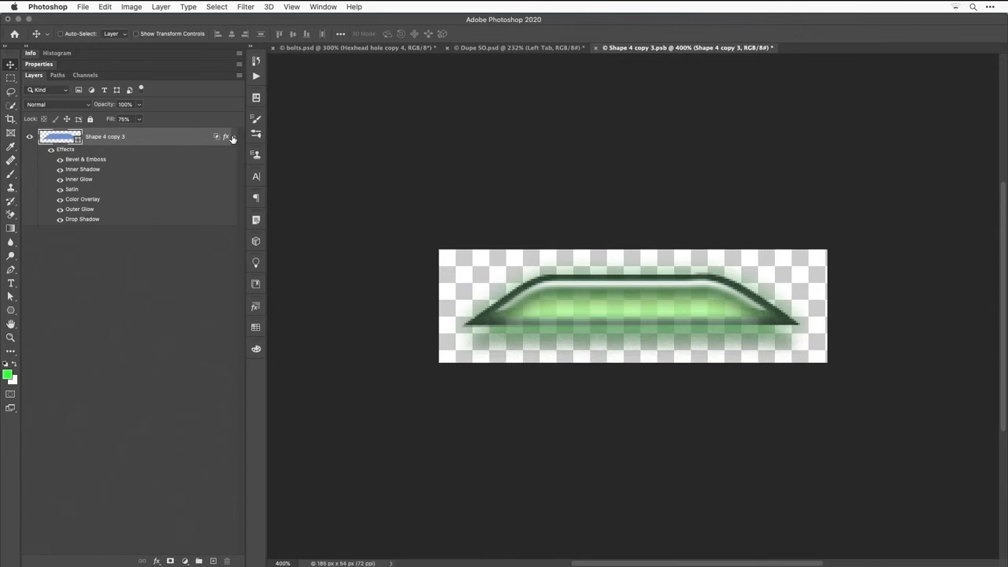
left_click(60, 200)
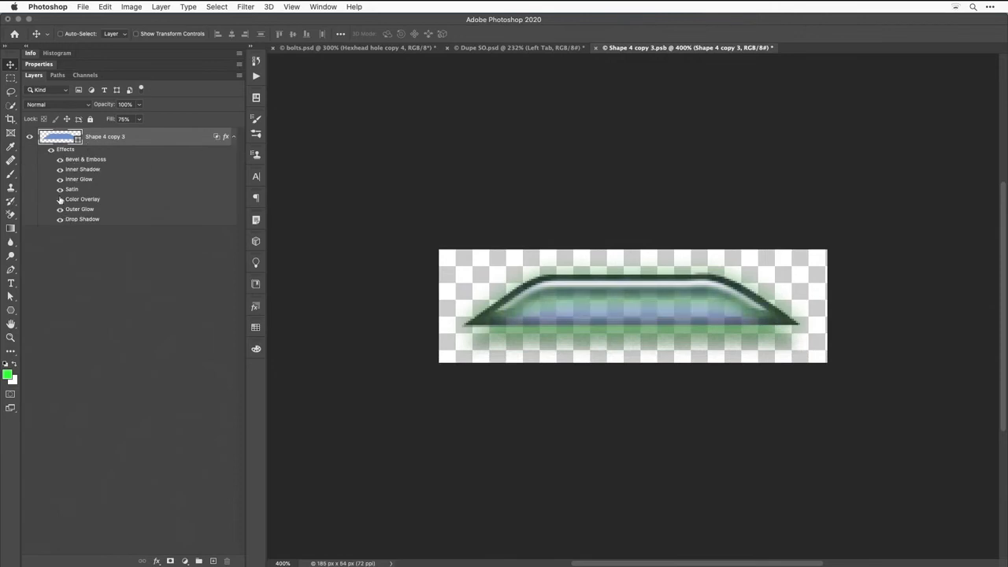
left_click(60, 170)
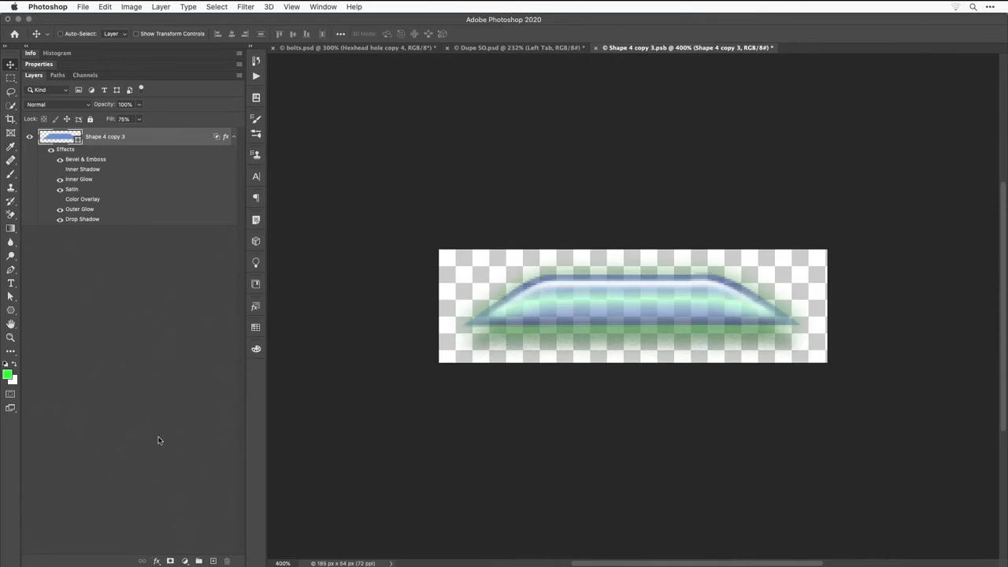
left_click(596, 48)
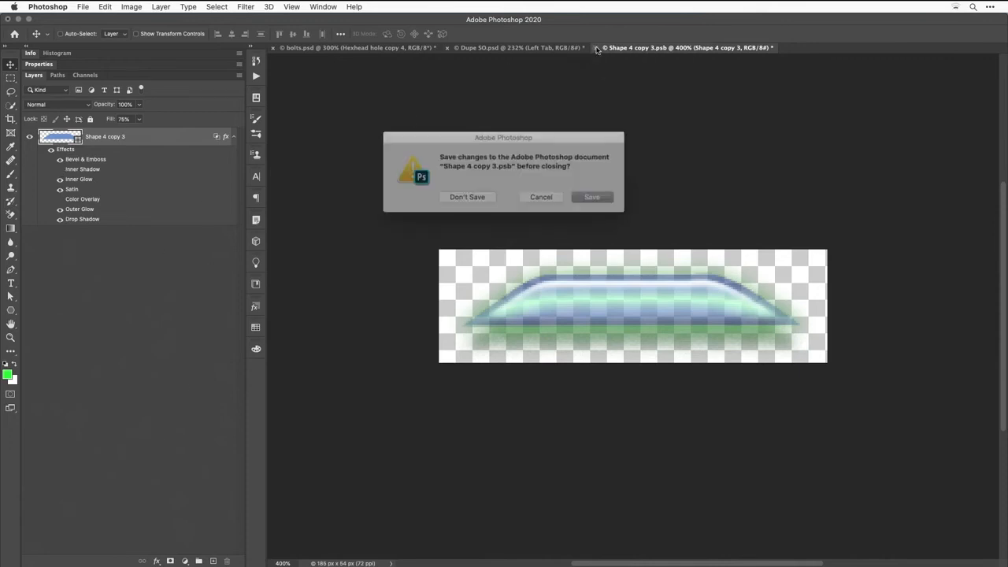
left_click(596, 198)
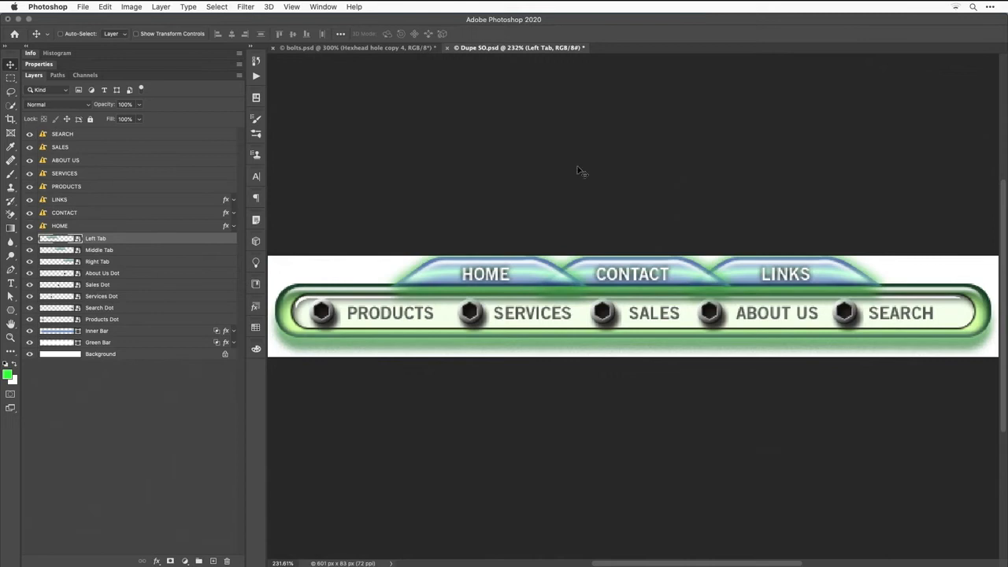
Create an independent duplicate of Left Tab with New Smart Object via Copy and delete the original Left Tab layer.
left_click(161, 7)
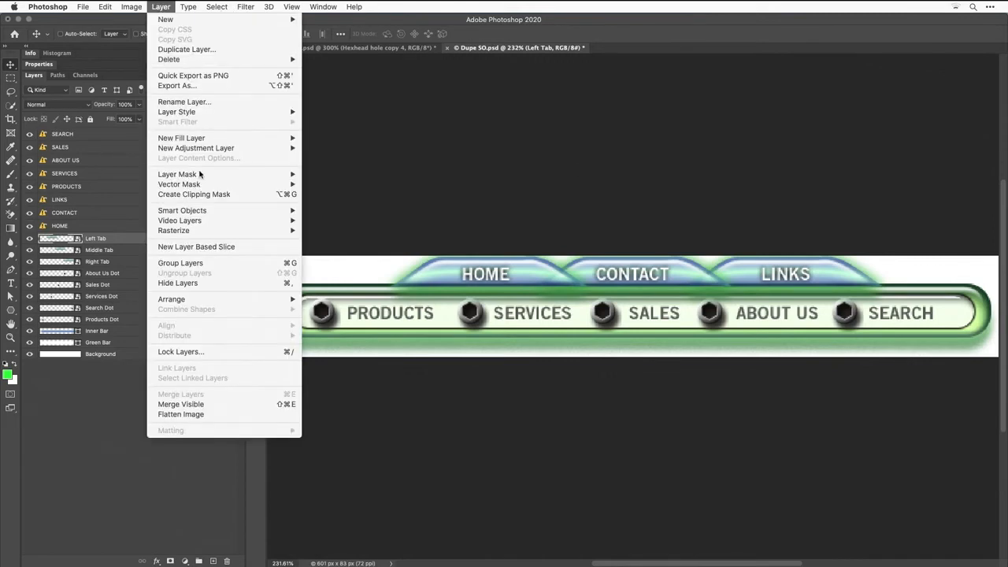
mouse_move(206, 211)
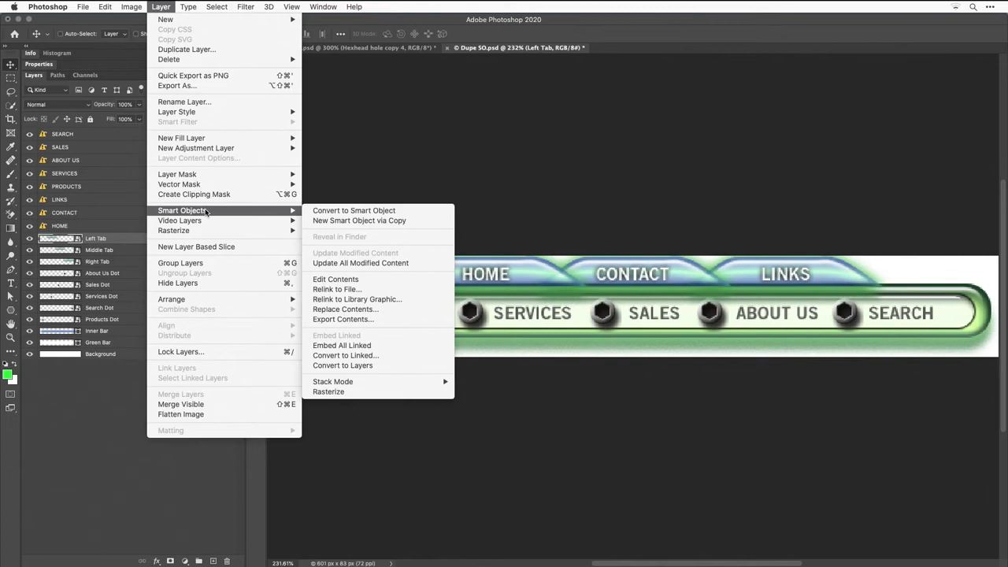
left_click(377, 223)
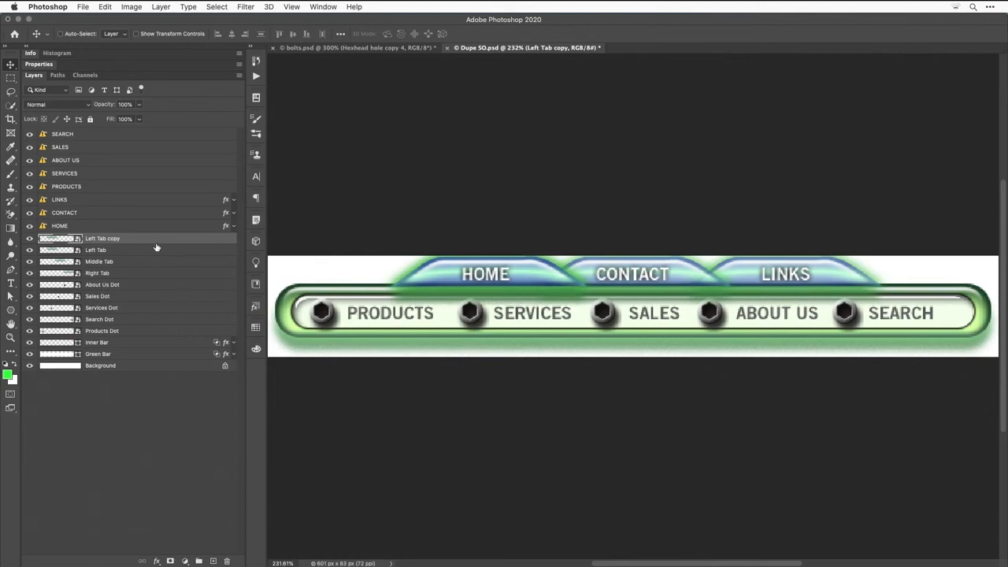
left_click_drag(104, 250, 227, 560)
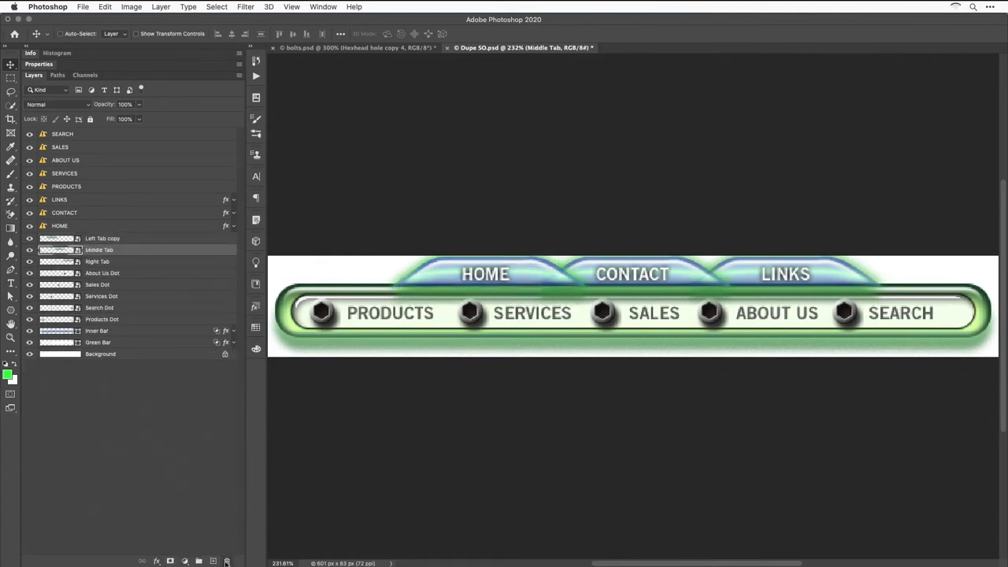
Turn on Inner Shadow and Color Overlay inside the Left Tab copy smart object and close its contents, saving the changes.
left_click(96, 239)
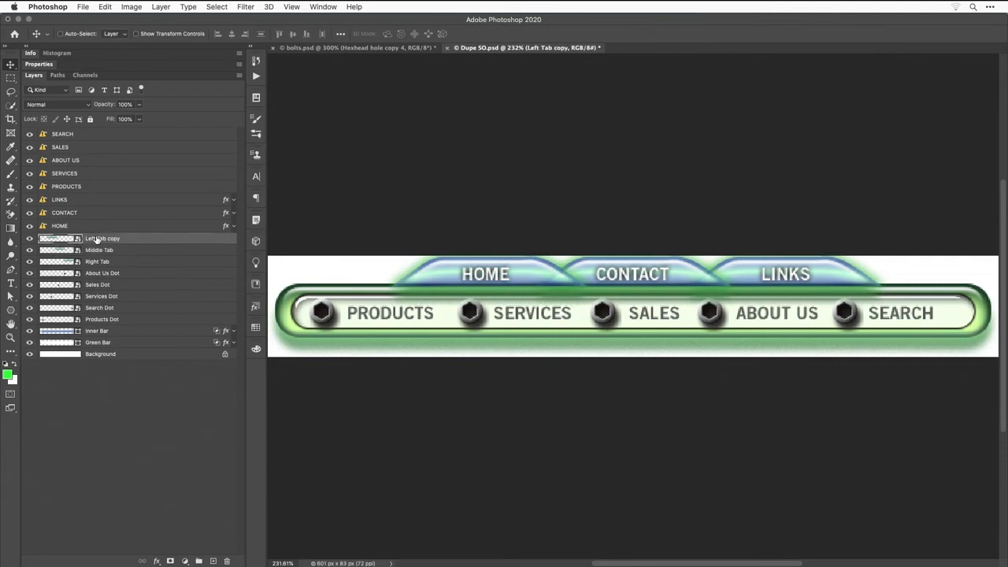
double_click(52, 239)
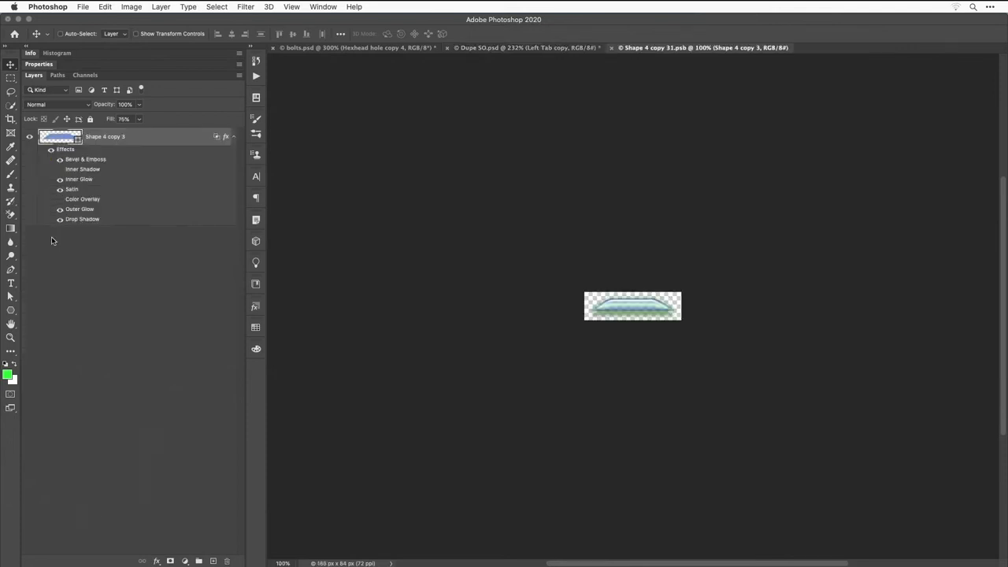
left_click(60, 169)
left_click(60, 199)
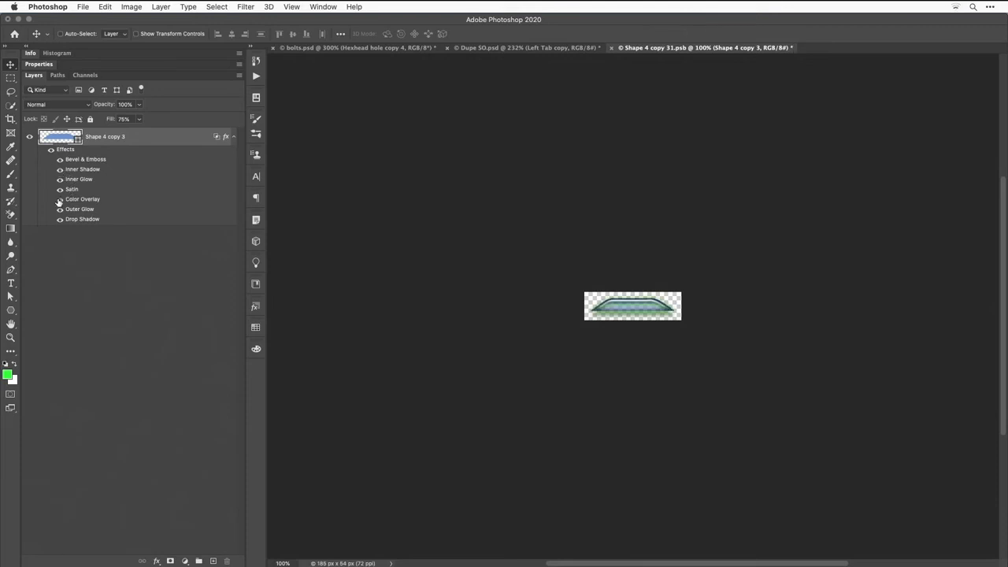
left_click(611, 48)
left_click(590, 197)
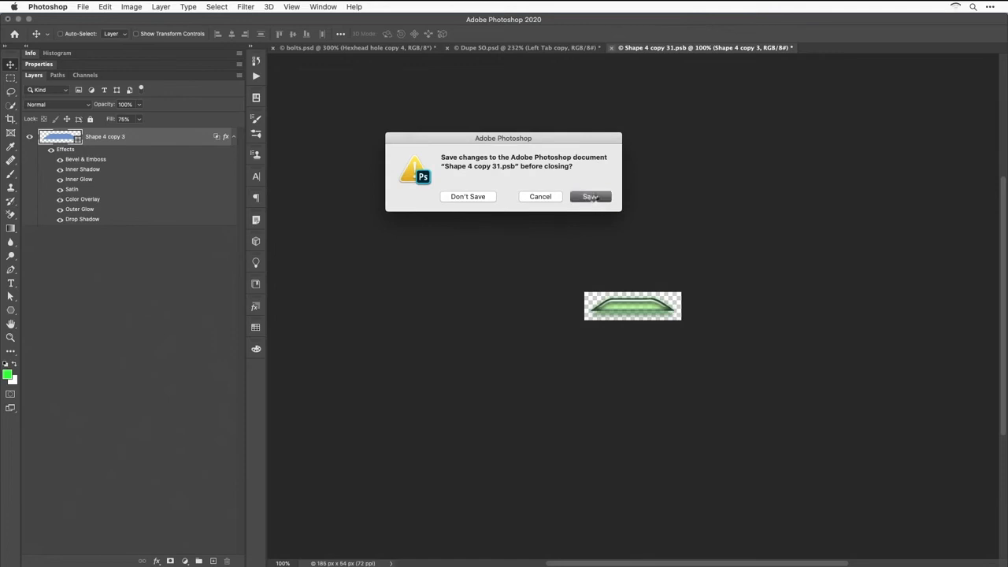
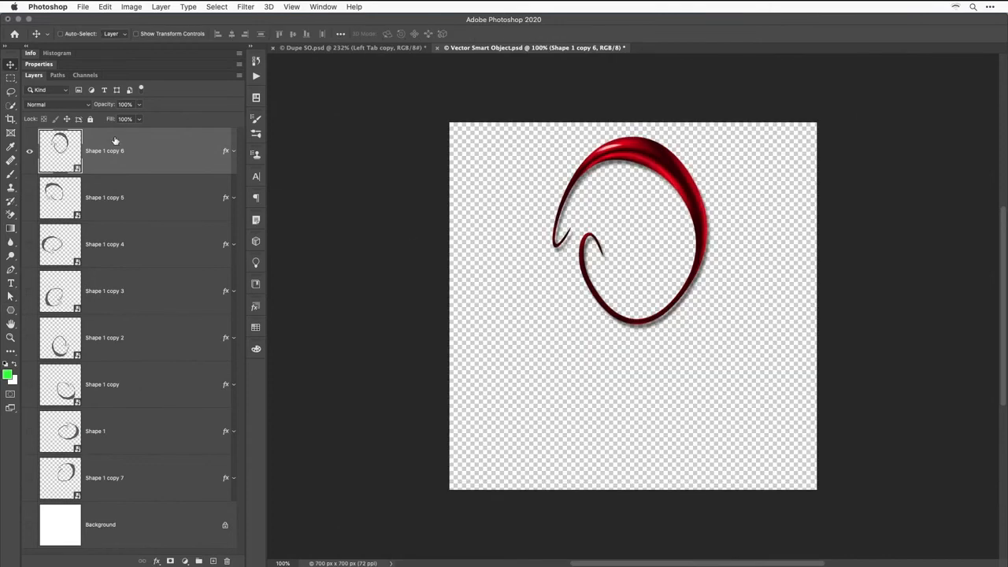
Hide the effects of the Shape 1 copy 6 layer and inspect its Color Overlay settings.
left_click(634, 126)
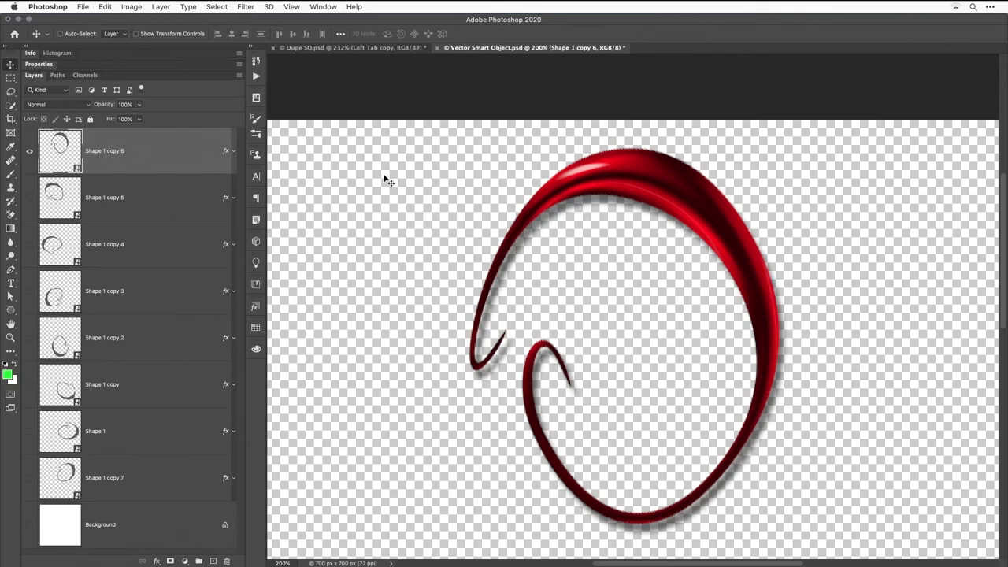
left_click(234, 152)
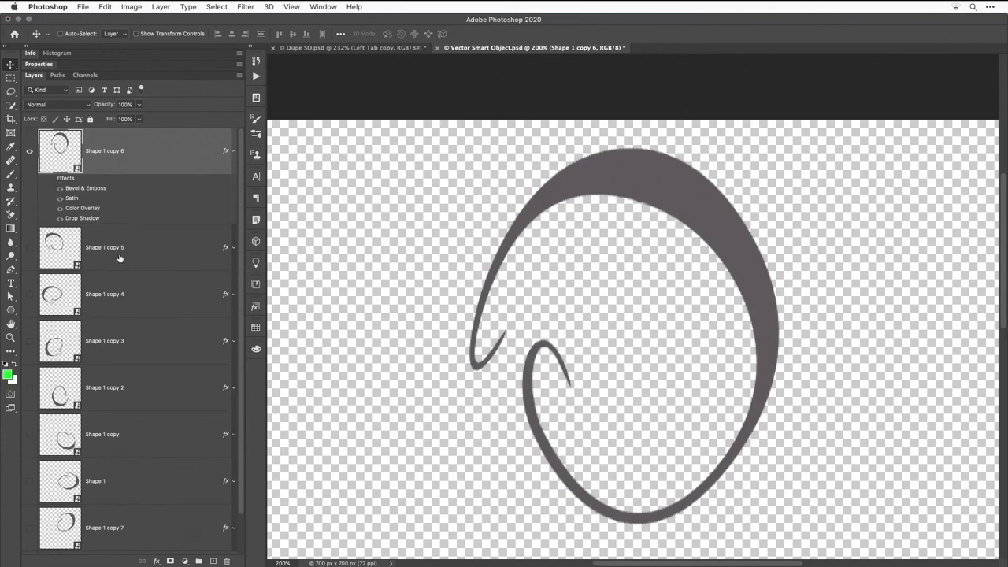
left_click(156, 562)
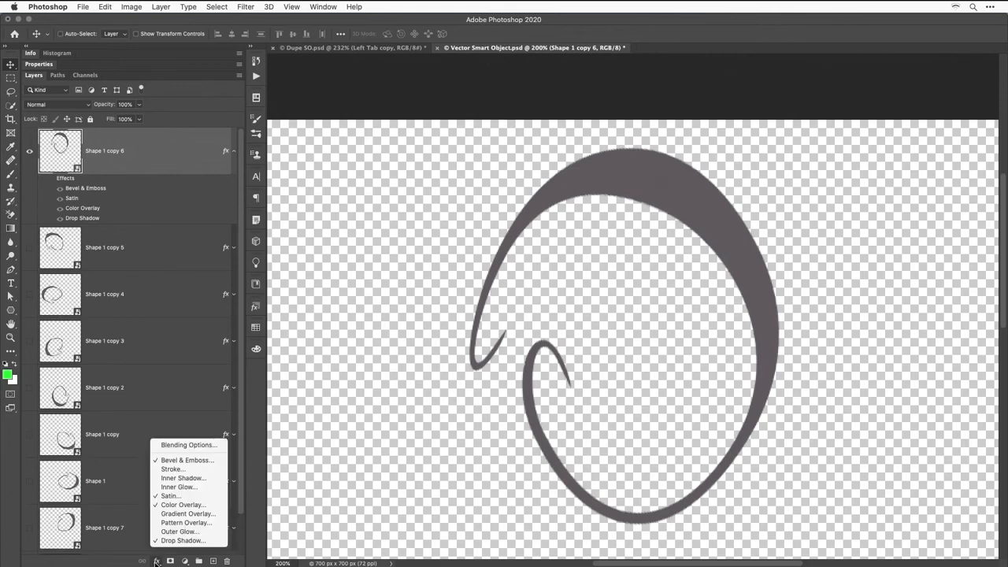
left_click(197, 508)
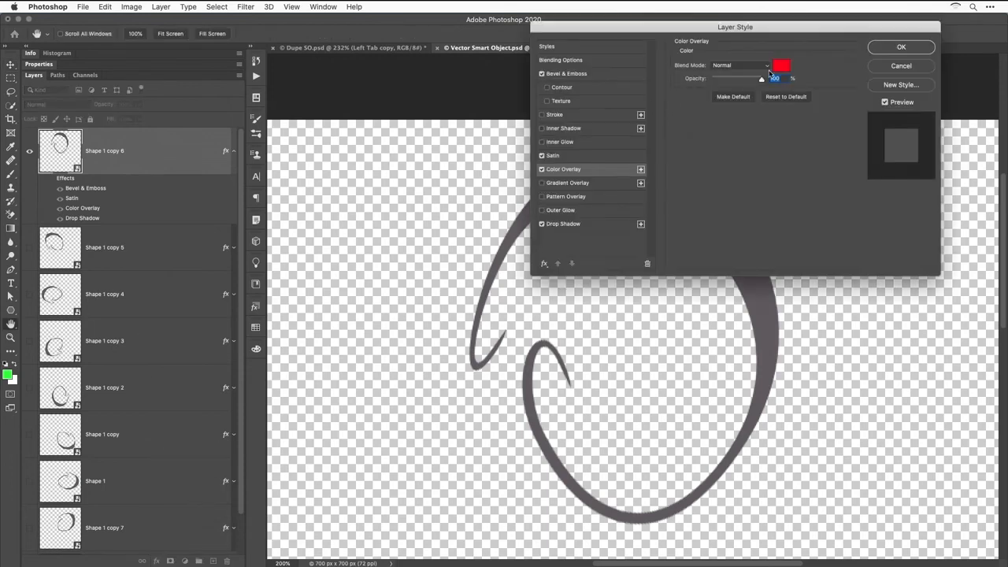
left_click(902, 50)
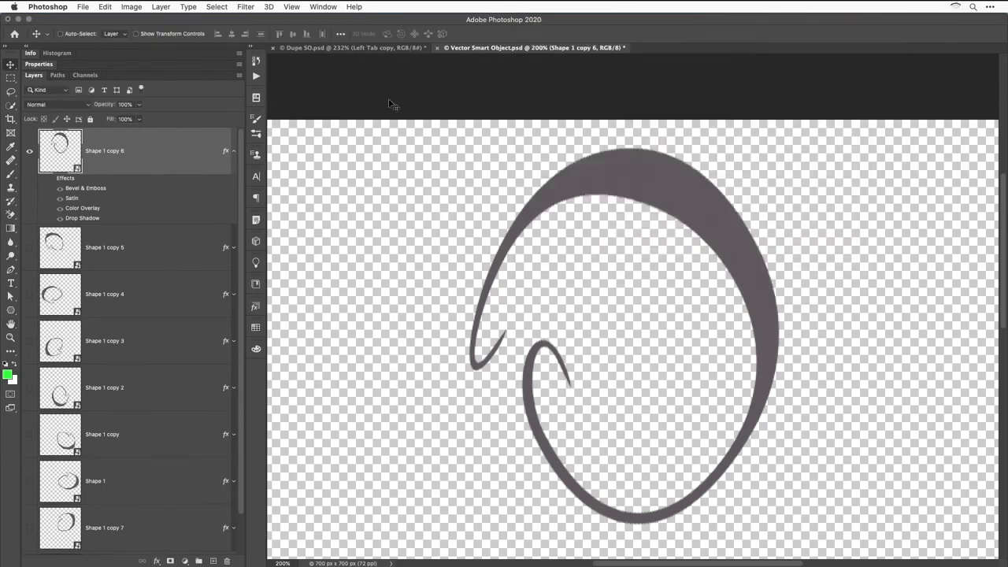
Restore the effects display of Shape 1 copy 6, hide the four effects, and re-enable Color Overlay, Drop Shadow, Bevel & Emboss and Satin one by one.
left_click(50, 179)
left_click_drag(60, 192, 60, 222)
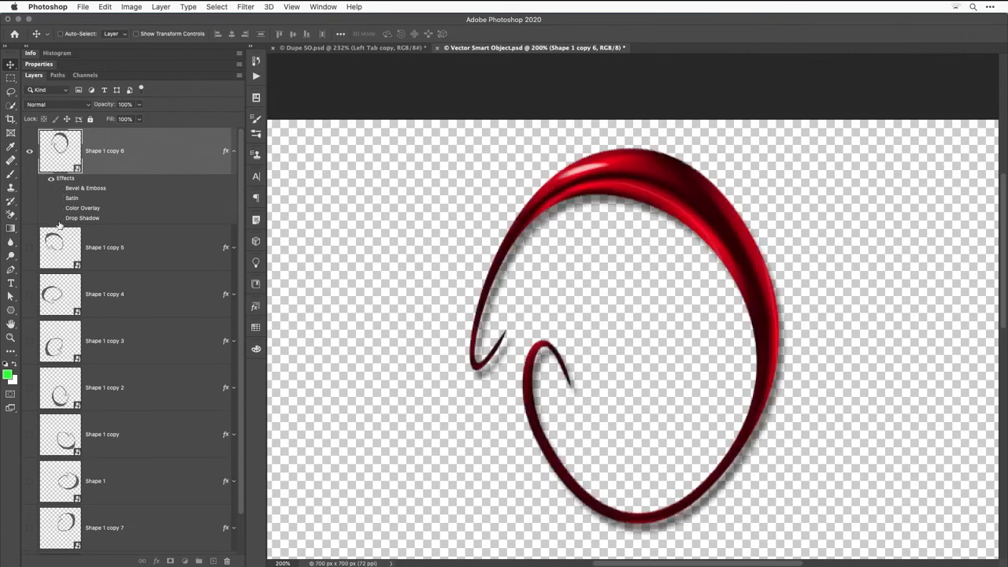
left_click(60, 208)
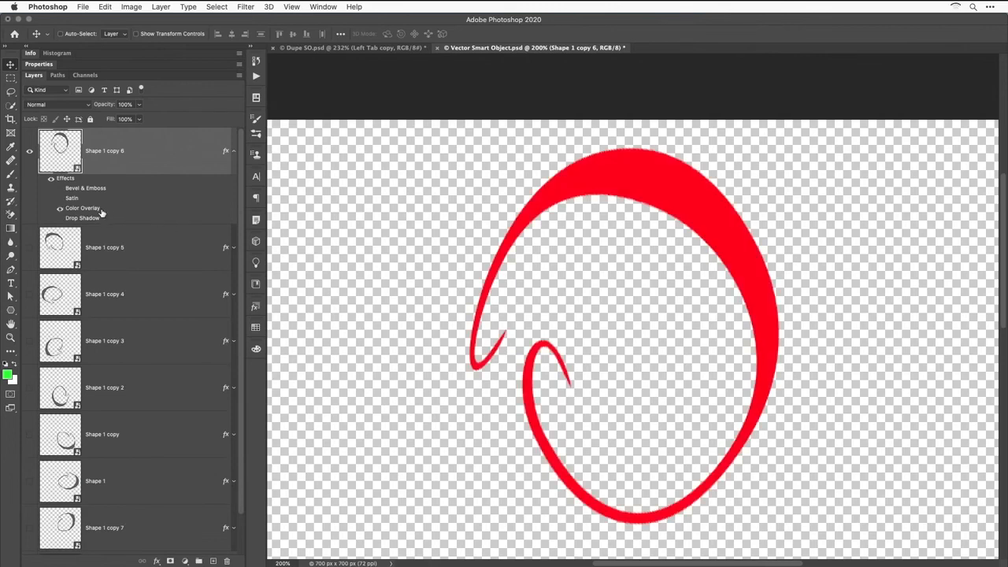
left_click(60, 218)
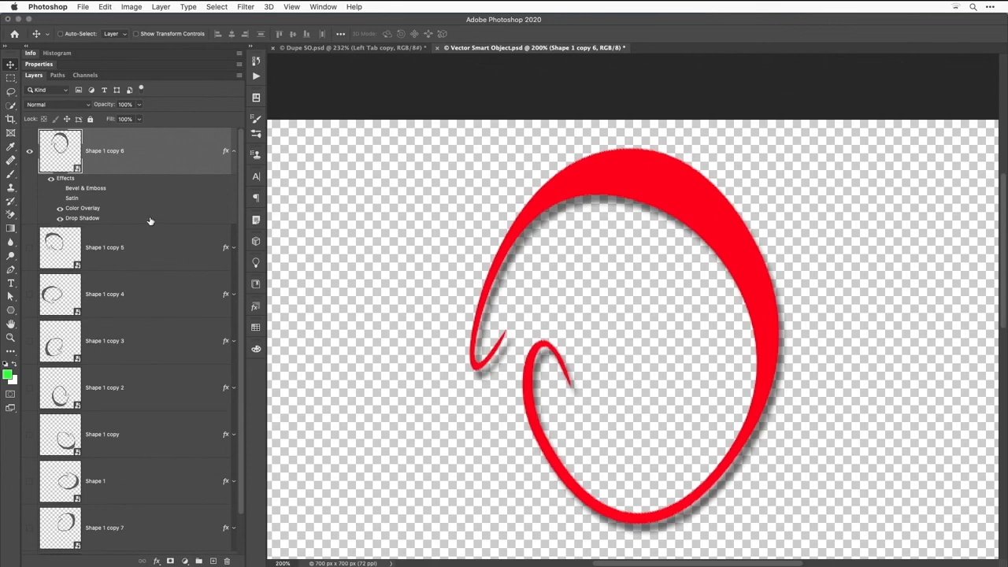
left_click(59, 188)
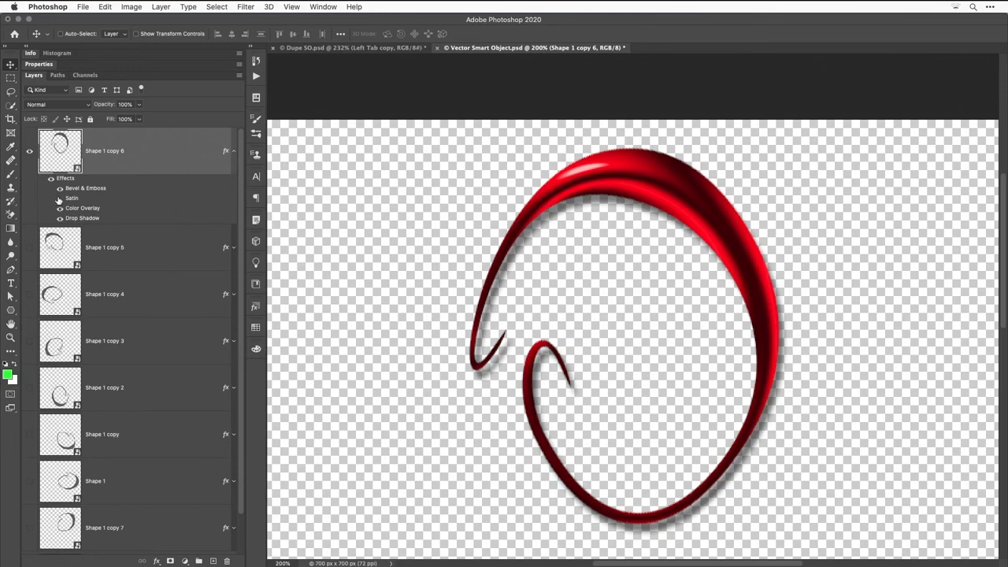
left_click(59, 199)
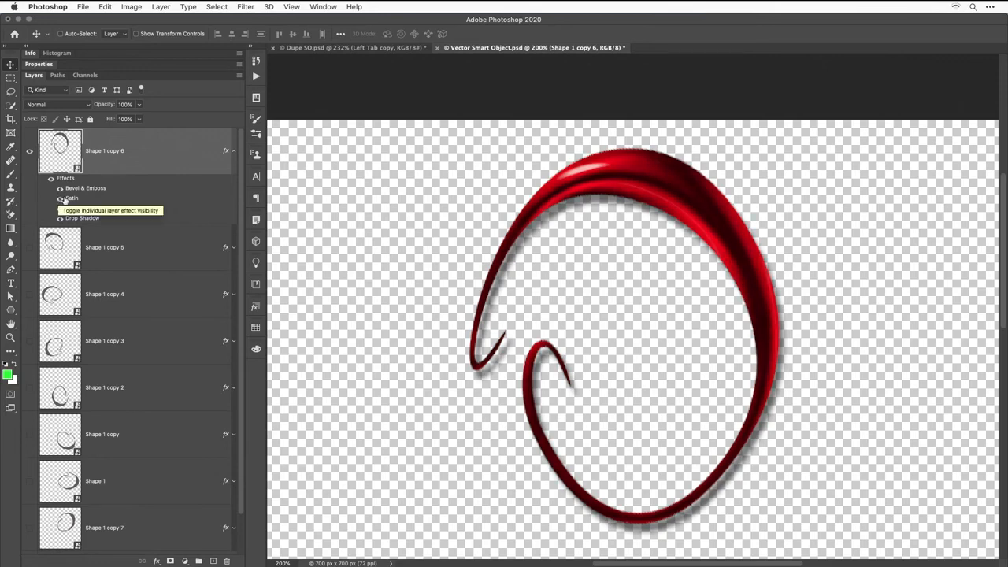
left_click(233, 151)
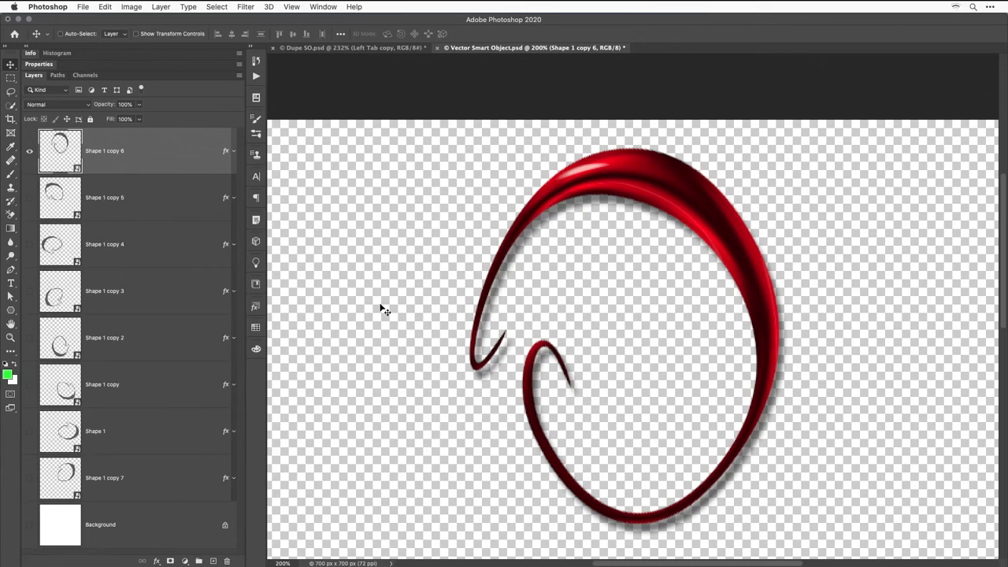
Toggle all effects of the Shape 1 copy 6 layer off and on to compare the plain and styled shape.
left_click(233, 152)
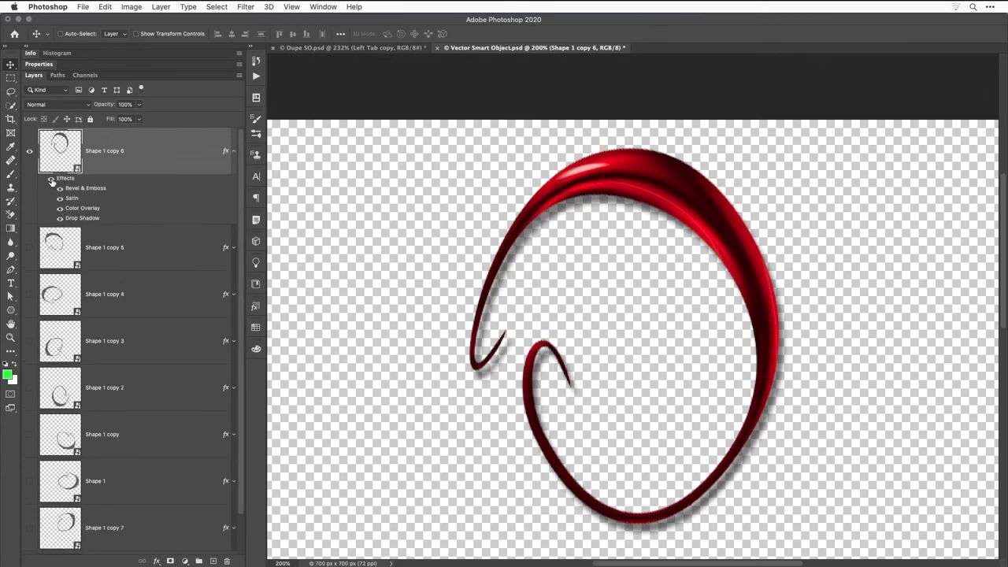
left_click(52, 182)
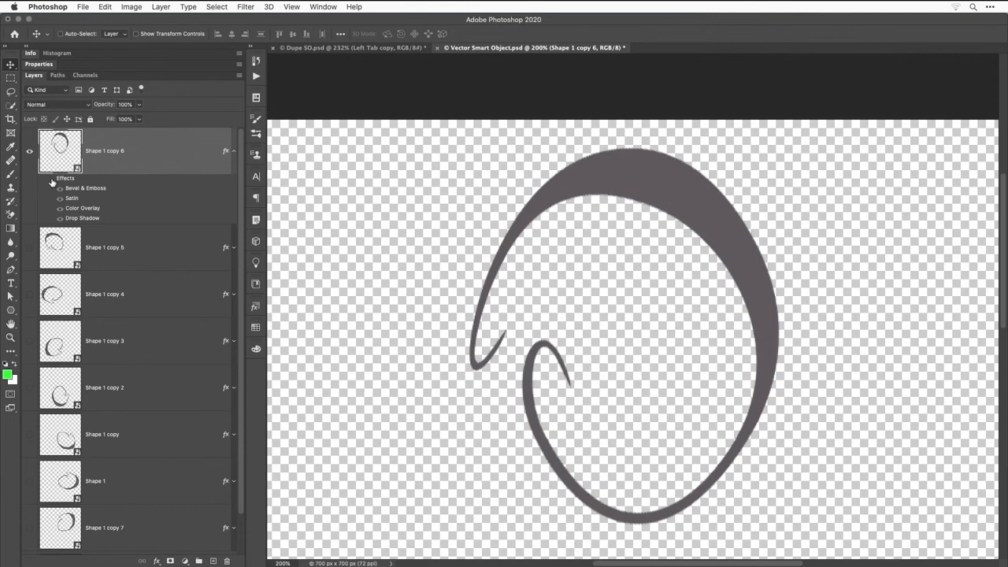
left_click(51, 179)
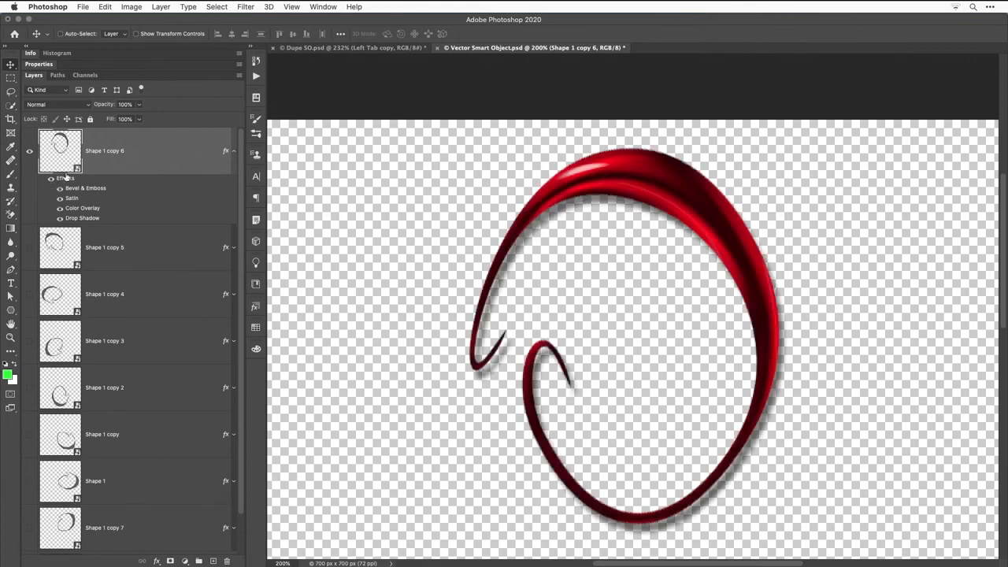
left_click(233, 152)
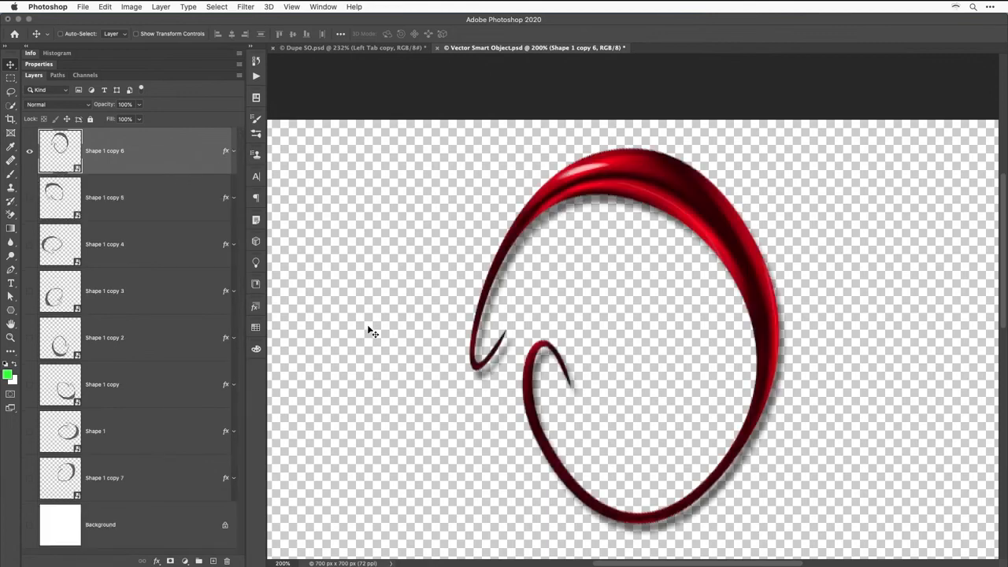
Duplicate the Shape 1 copy 6 layer and rotate the duplicate to about 24.39° around a reference point outside the shape.
key("super+0")
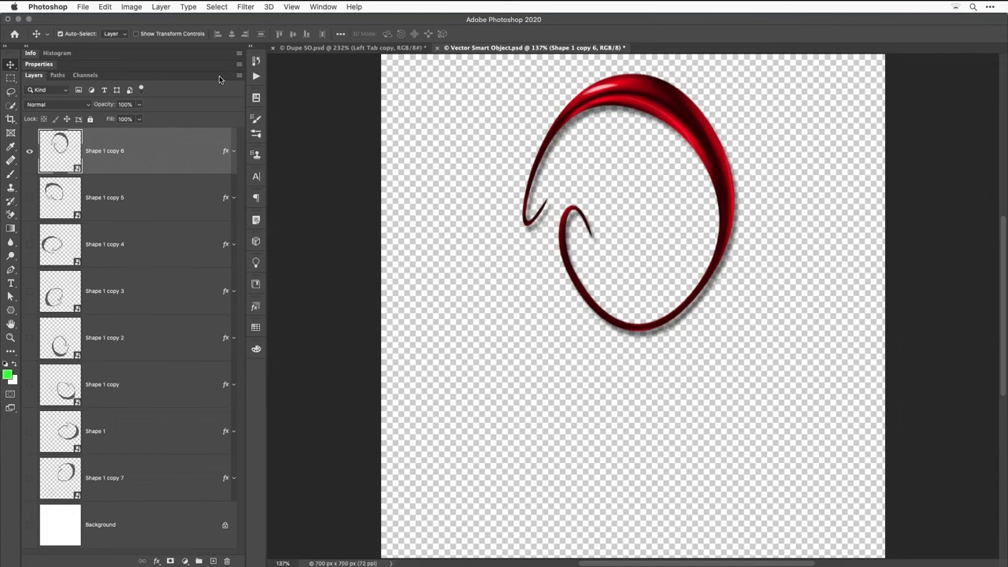
key("super+j")
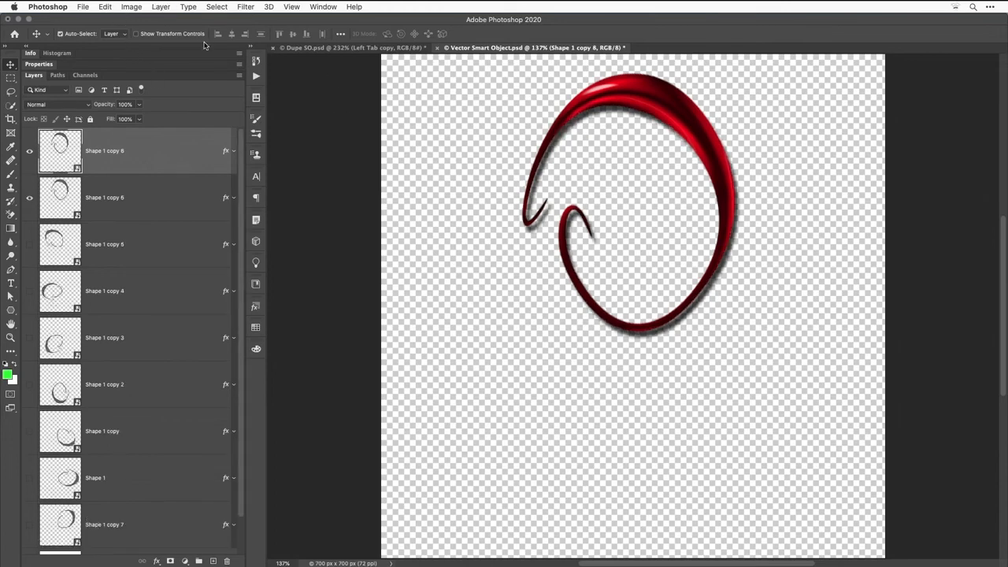
left_click(105, 6)
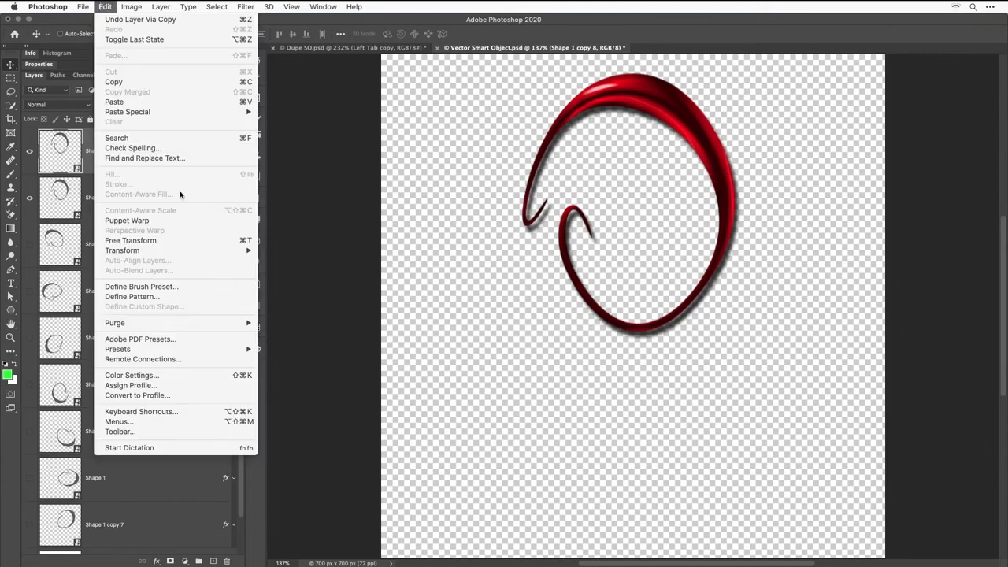
left_click(178, 240)
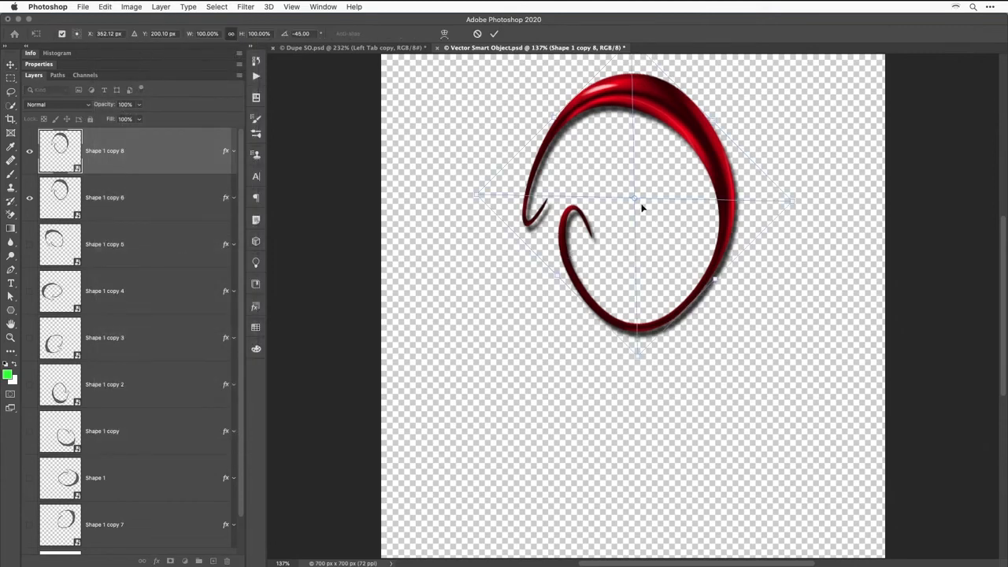
left_click_drag(634, 196, 652, 241)
left_click_drag(605, 328, 545, 374)
left_click_drag(788, 110, 945, 425)
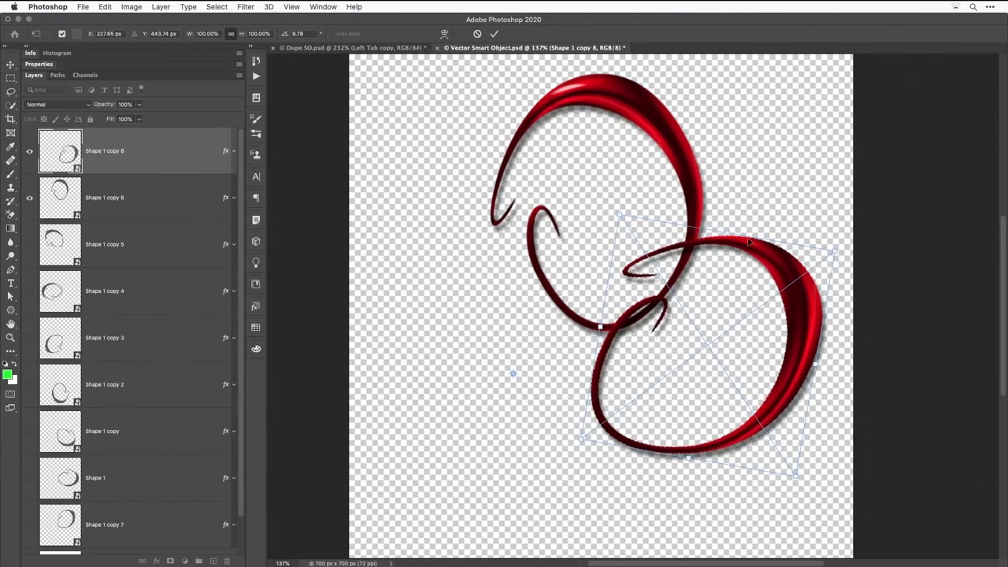
left_click_drag(749, 245, 818, 296)
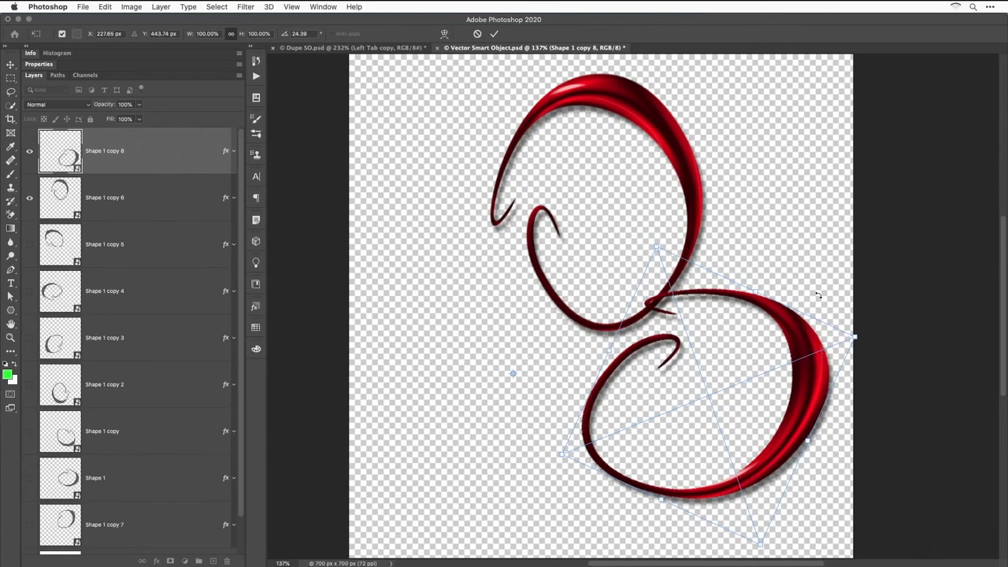
key("Return")
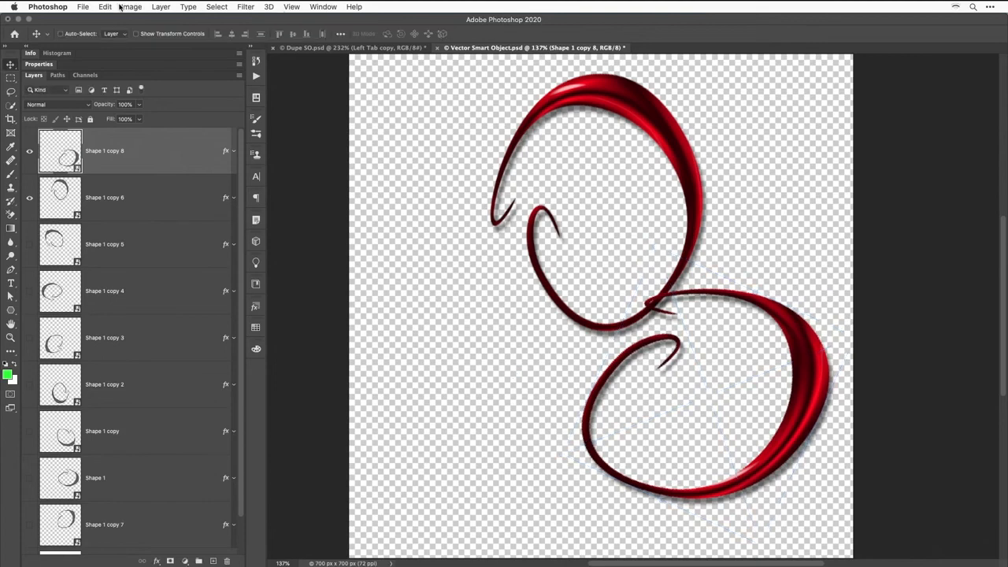
Delete the rotated duplicate of the red swirl layer.
left_click(104, 7)
left_click(105, 7)
left_click_drag(112, 165, 227, 561)
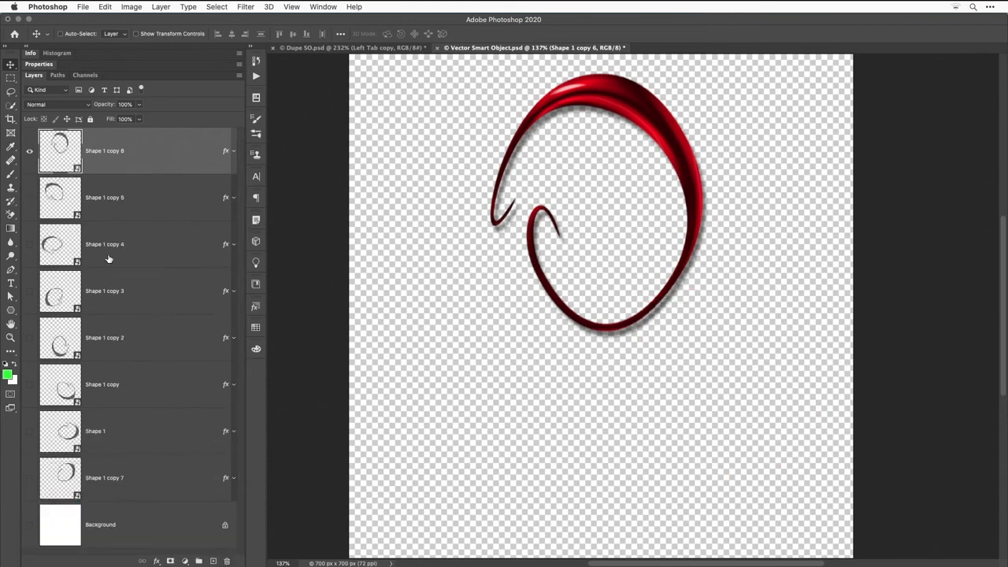
Show all hidden layers from Shape 1 copy 5 down to Shape 1 copy 7, plus the Background.
left_click(29, 198)
left_click(29, 245)
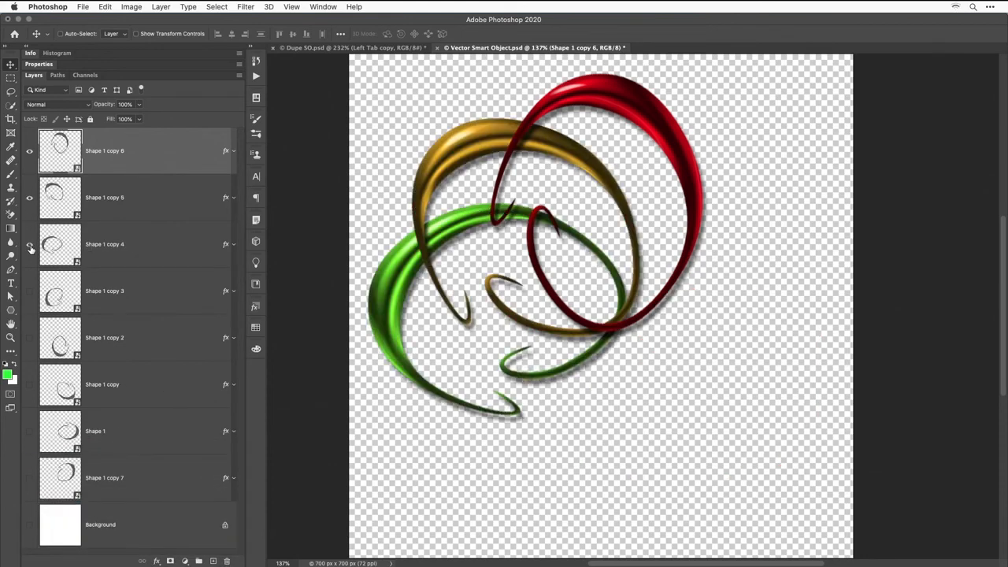
left_click(29, 292)
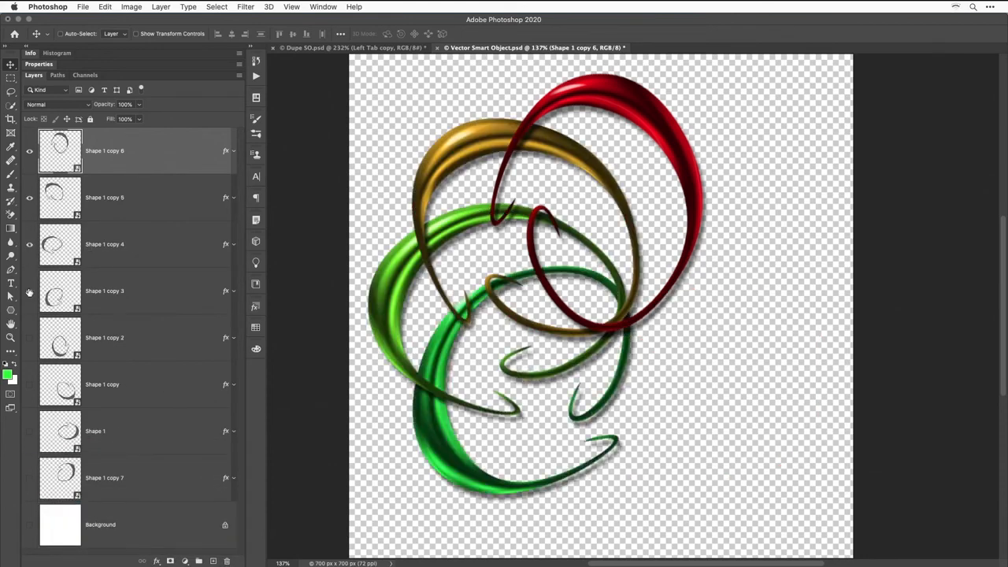
left_click(29, 337)
left_click(29, 385)
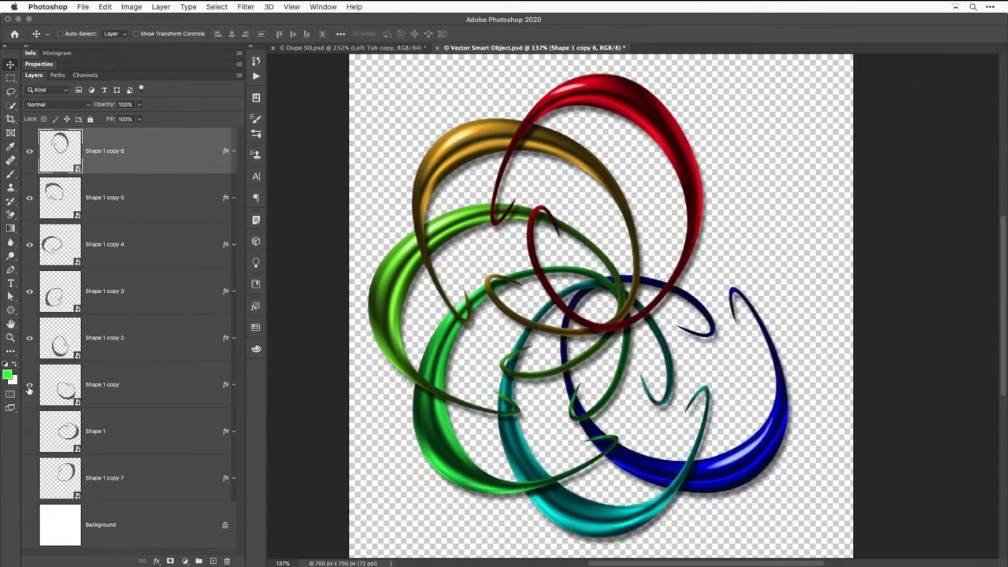
left_click(29, 431)
left_click(30, 478)
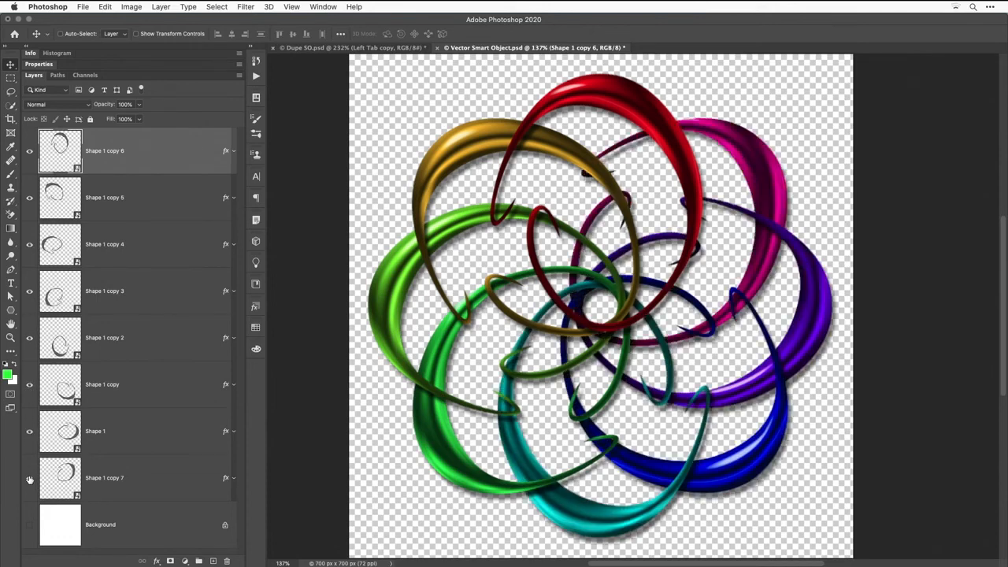
left_click(29, 524)
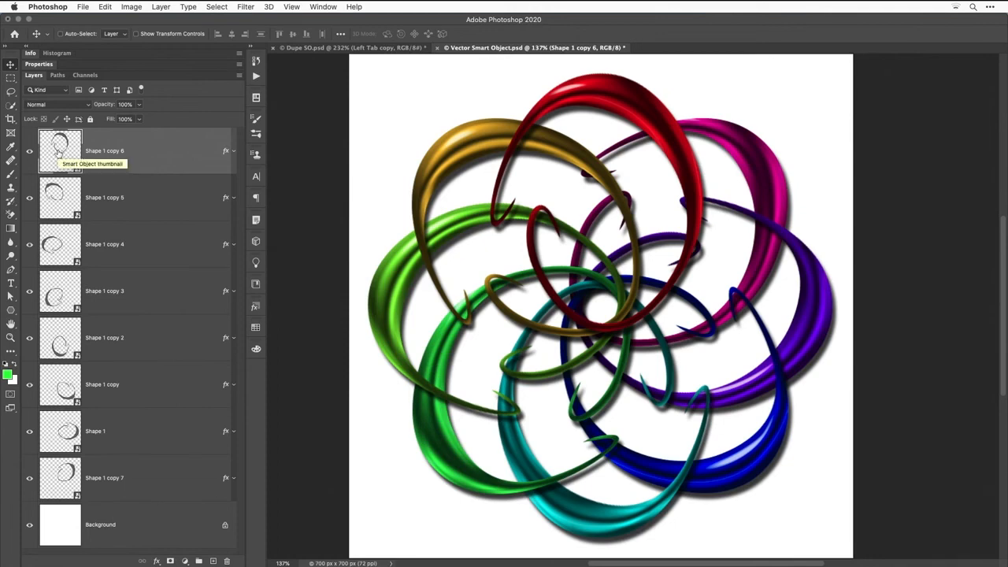
Open the contents of the Shape 1 copy 6 smart object for editing.
double_click(57, 153)
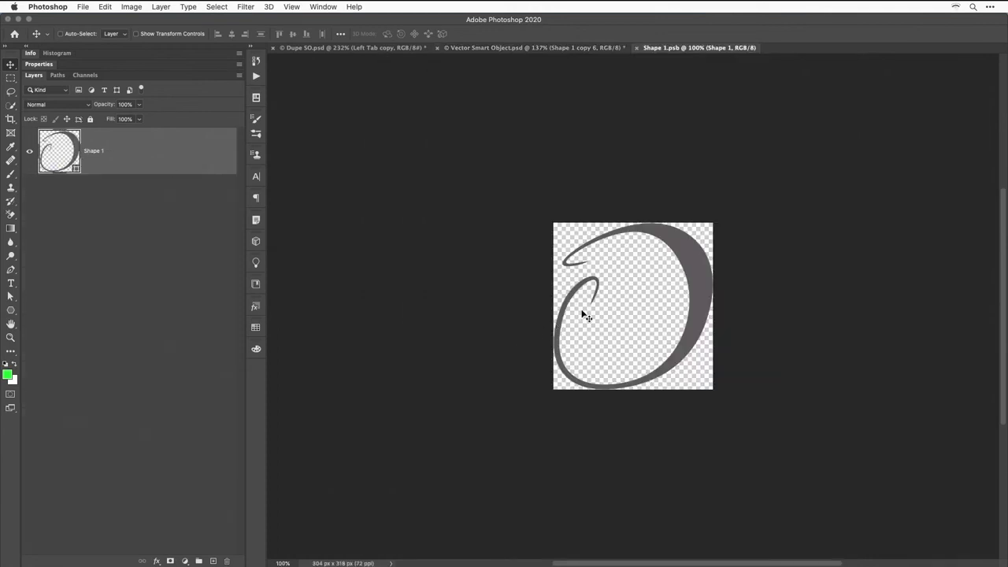
left_click(622, 298, "super")
left_click(622, 298, "super")
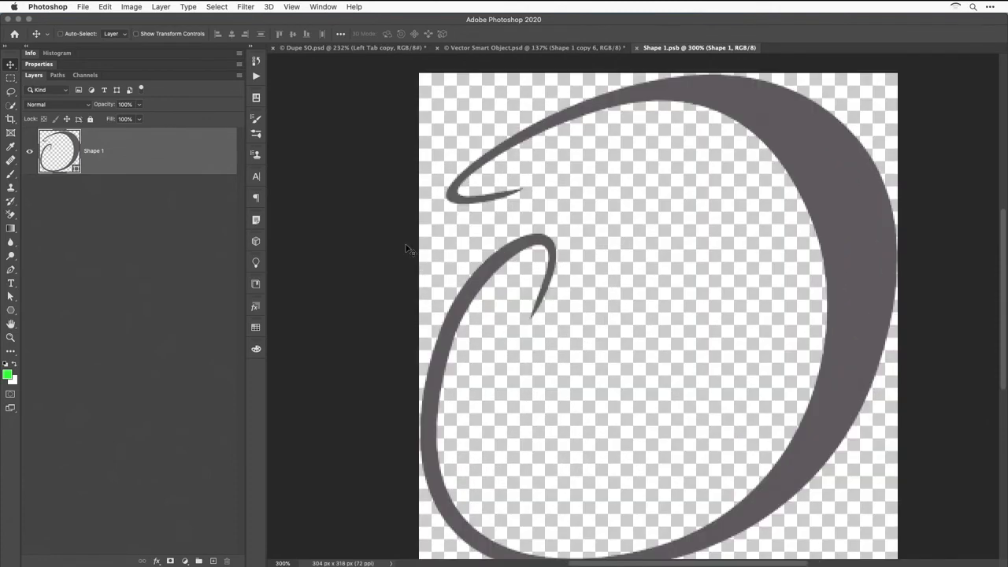
Select the anchor points at the upper tip of the Shape 1 path and move them right to round the upper curl.
left_click(11, 298)
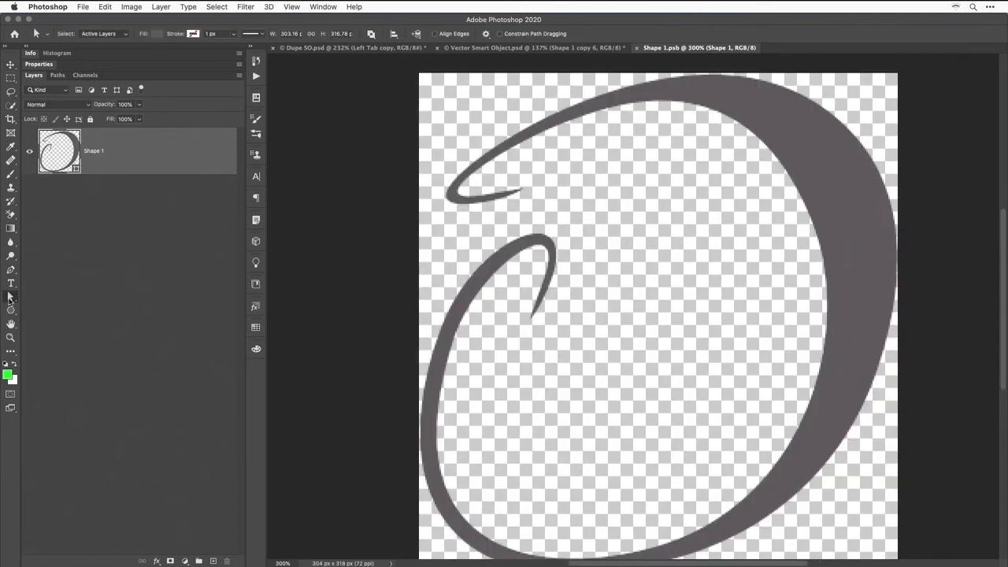
left_click(54, 306)
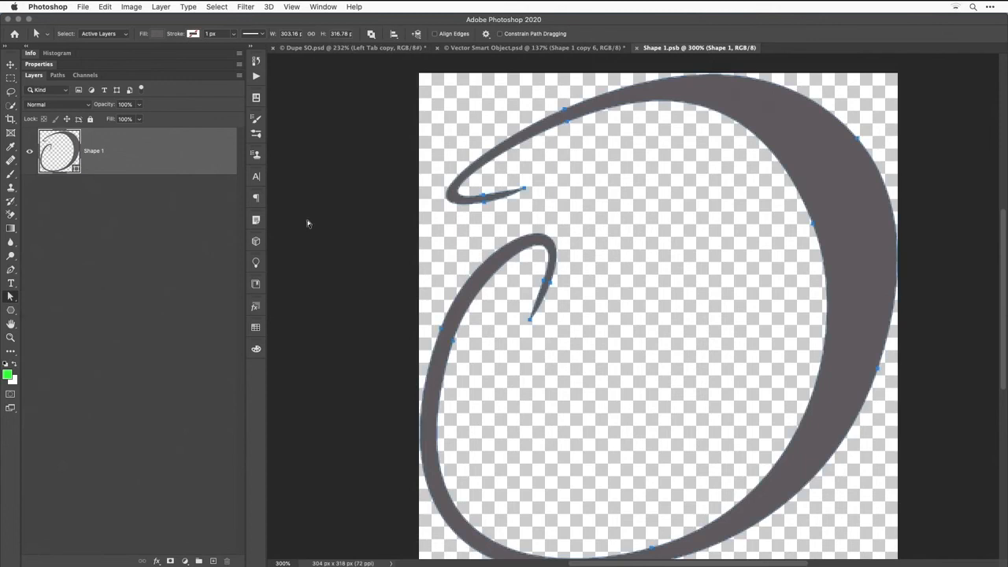
left_click_drag(539, 216, 451, 171)
mouse_move(531, 185)
left_mouse_down()
mouse_move(556, 187)
mouse_move(430, 159)
left_mouse_up()
left_click_drag(484, 202, 602, 201)
Move the anchor points at the lower curl's tip down and outward to round the curl, and save and close Shape 1.psb.
left_click_drag(576, 345, 508, 229)
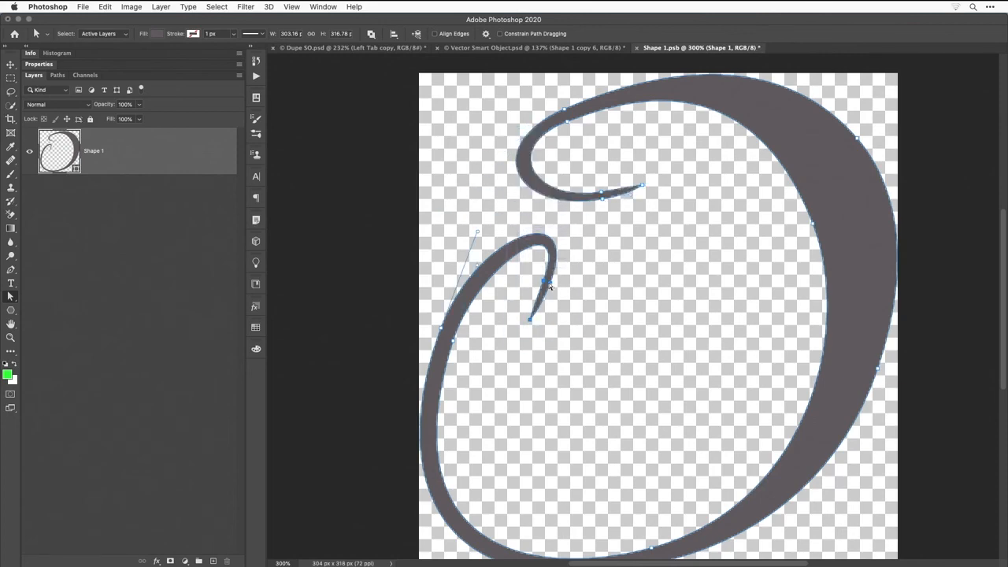
left_click_drag(549, 282, 606, 370)
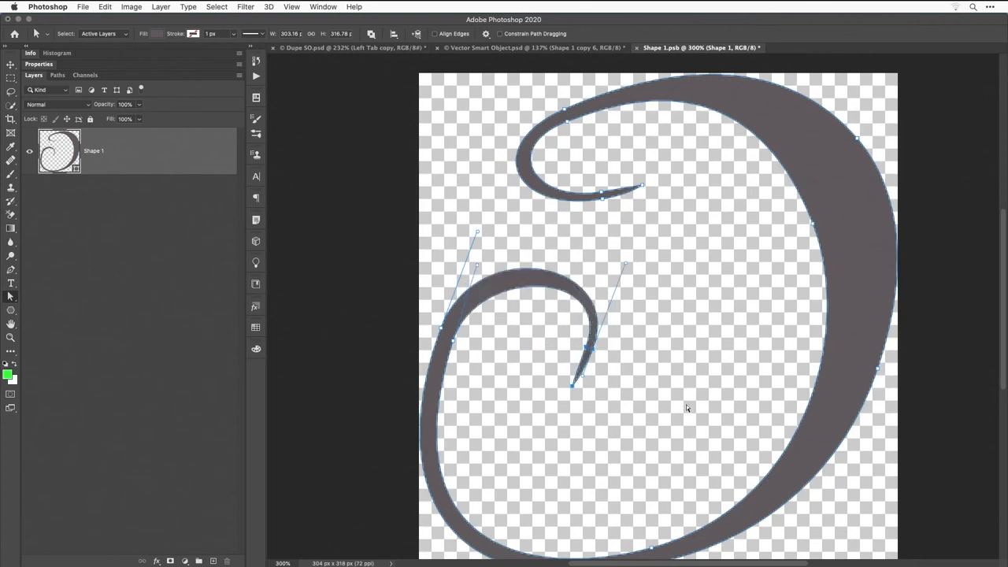
left_click(638, 48)
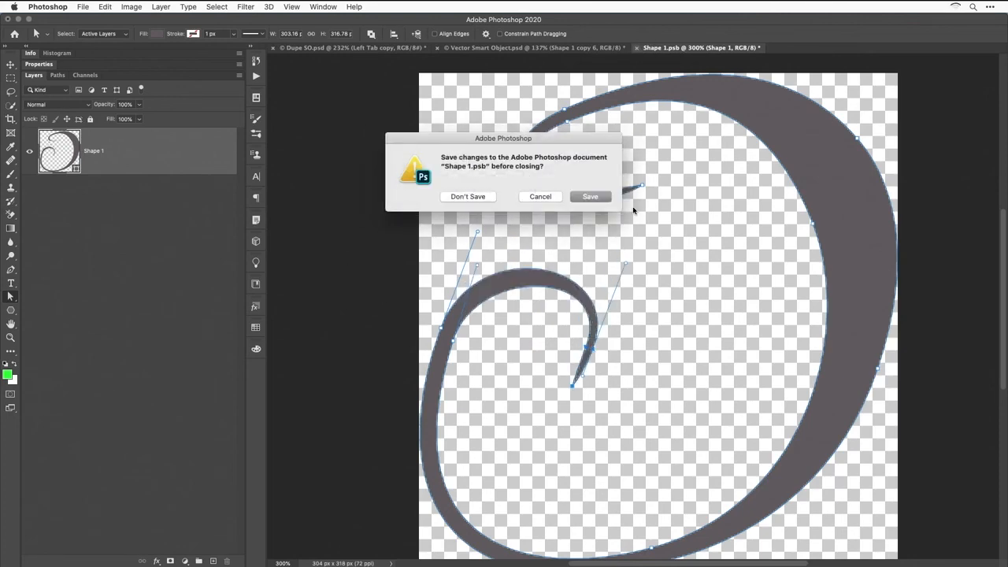
left_click(589, 197)
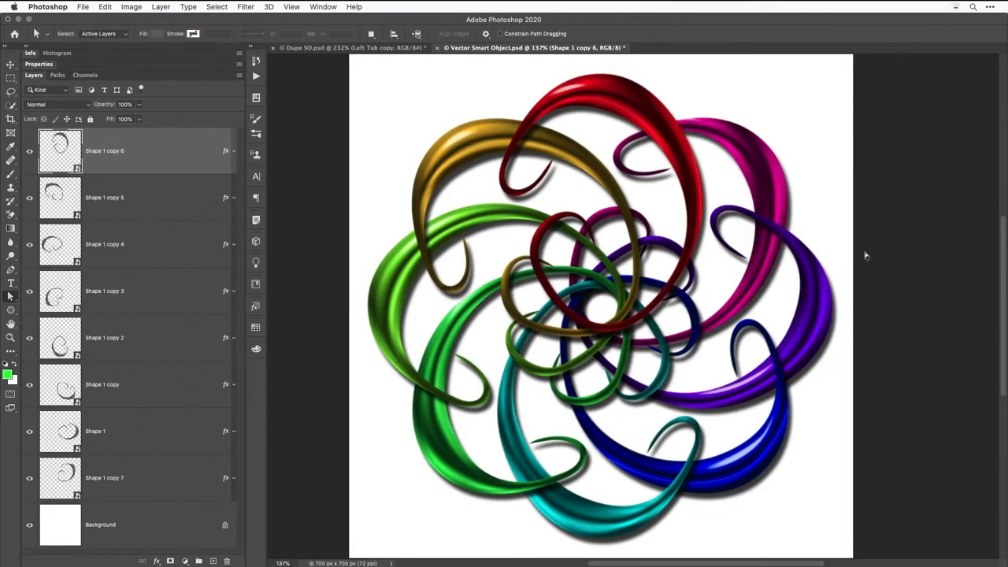
Undo and redo the smart object update repeatedly to compare both versions, and examine the swirl tips up close.
key("super+z")
key("super+shift+z")
key("super+z")
key("super+shift+z")
key("super+z")
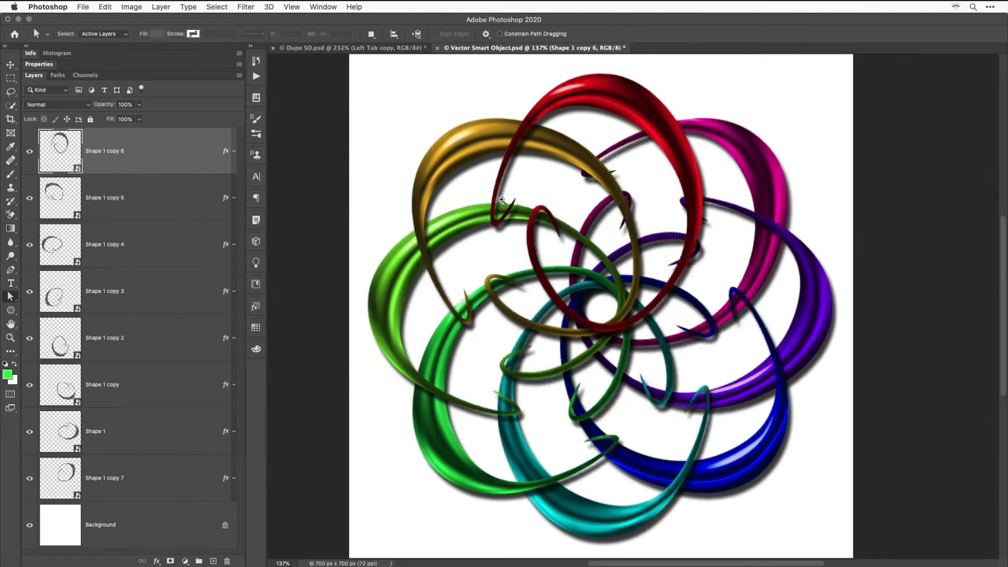
left_click(544, 223)
left_click(544, 223)
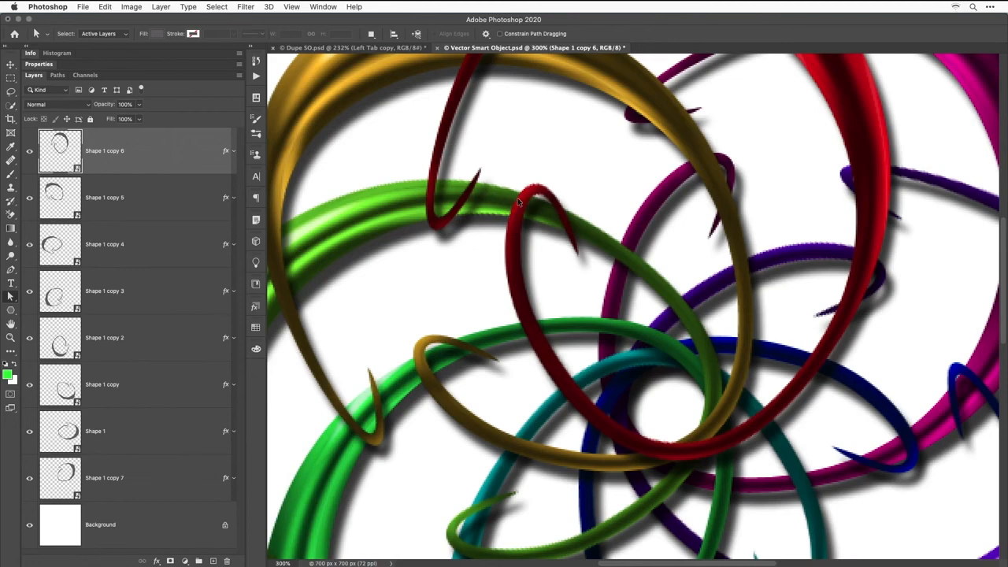
key("super+0")
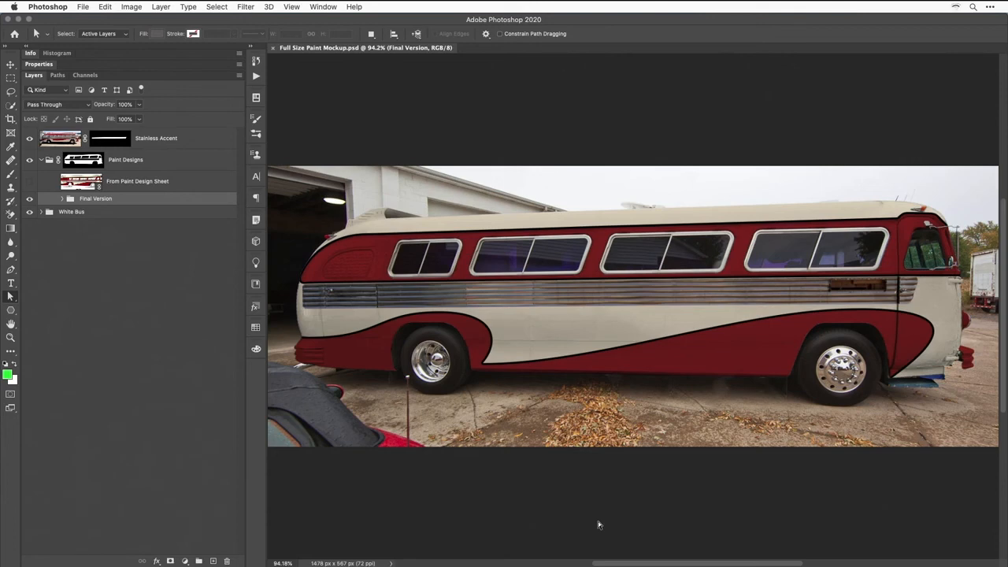
Switch to Adobe Bridge, open Starliner Paint Layout.psd from there, and hide its Buick Inspired group.
mouse_move(524, 551)
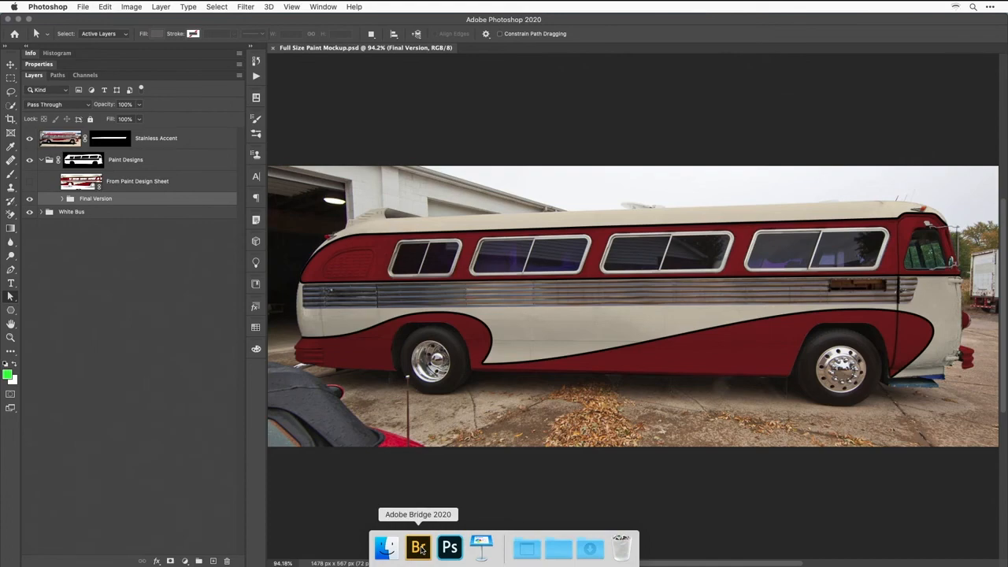
left_click(421, 549)
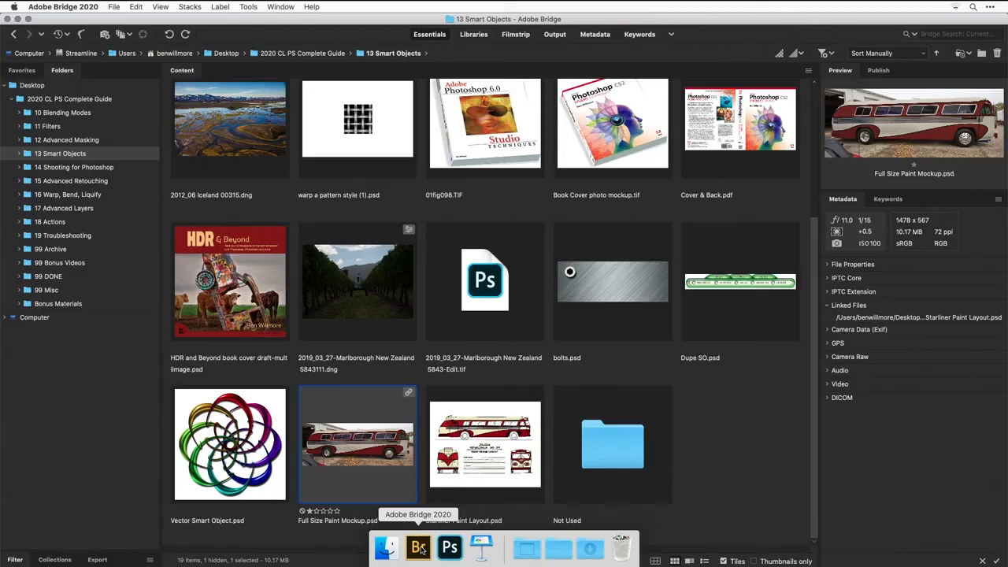
left_click(478, 435)
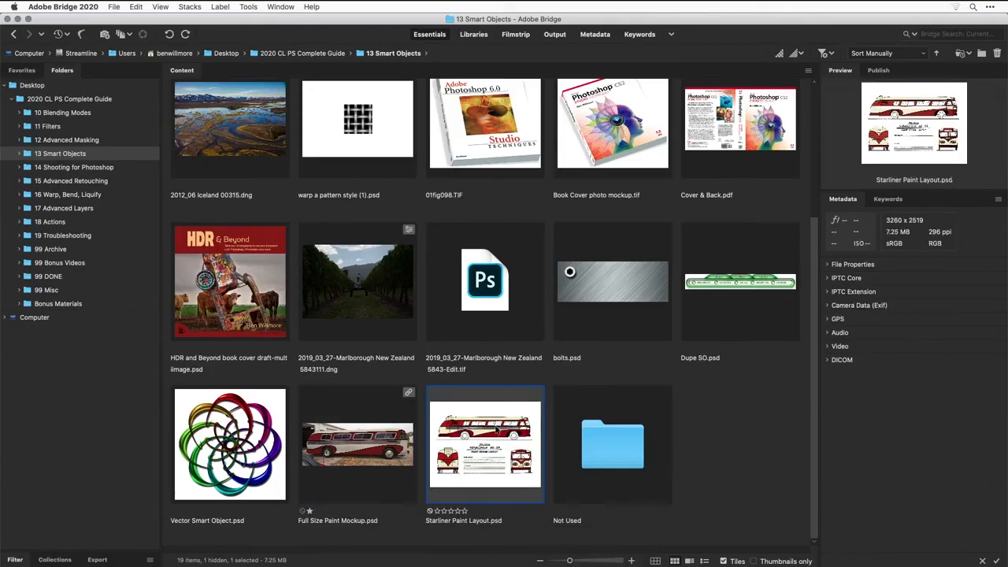
double_click(496, 426)
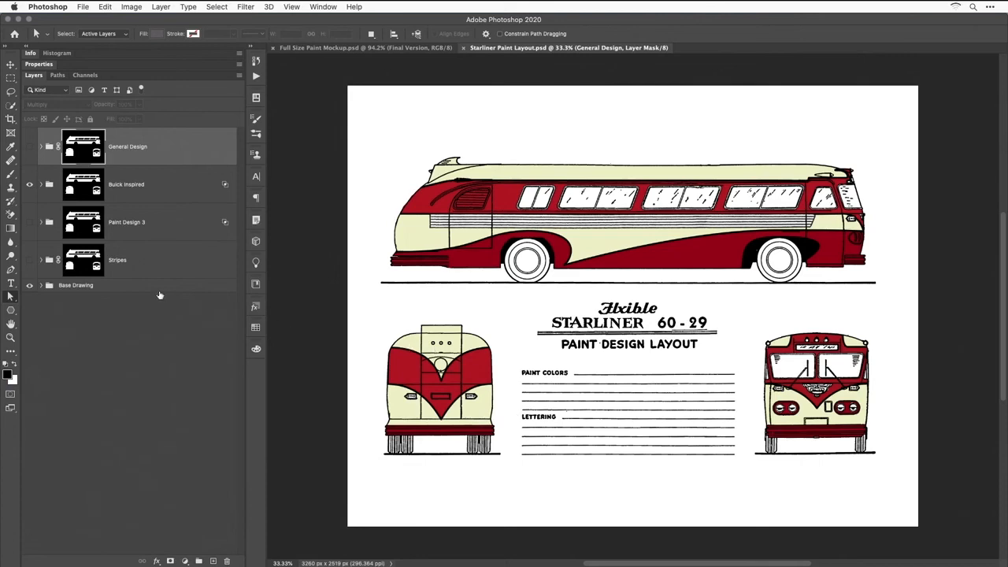
left_click(29, 183)
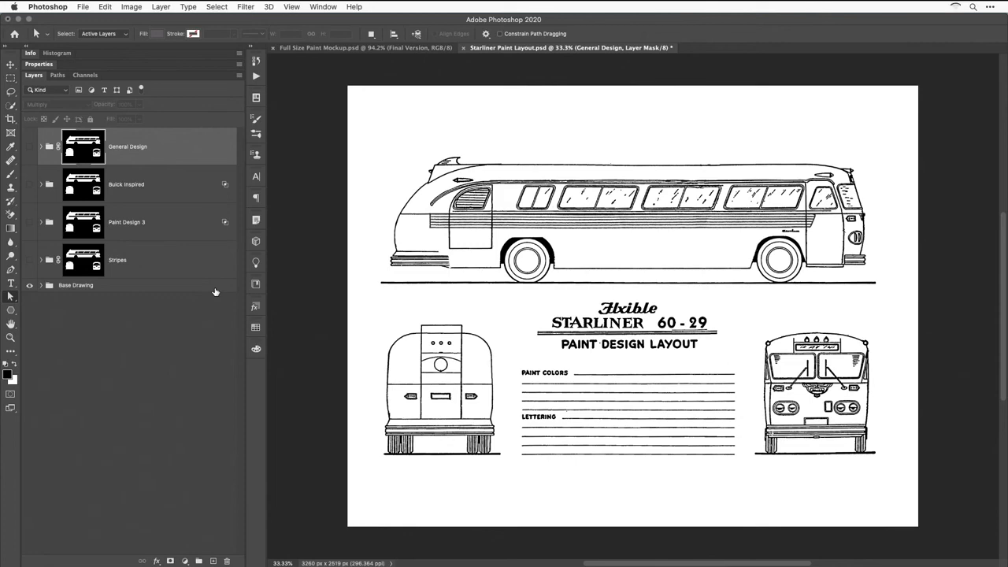
In Full Size Paint Mockup.psd, hide the Stainless Accent layer and the Paint Designs and Final Version groups, and expand the White Bus group.
left_click(349, 49)
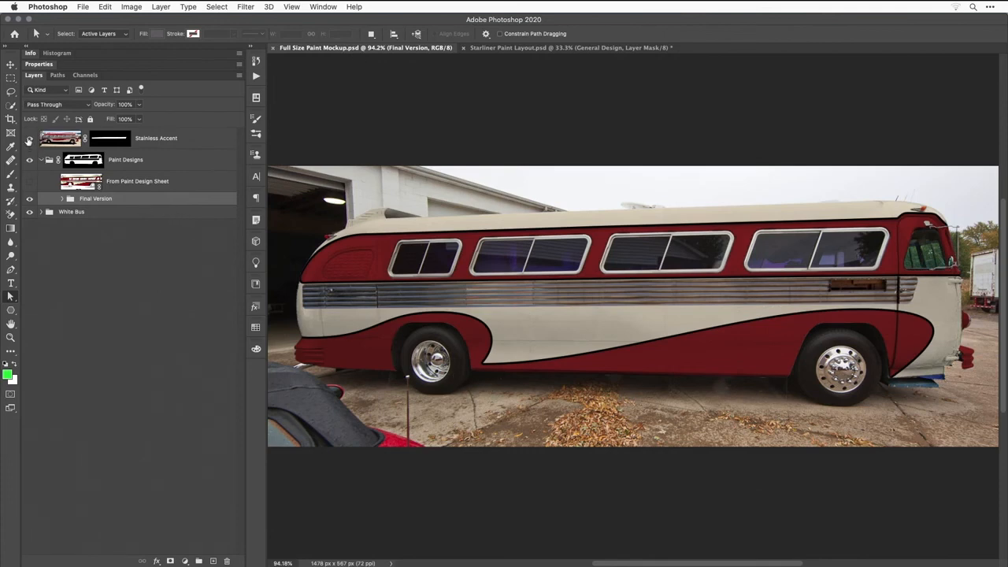
left_click_drag(29, 139, 29, 203)
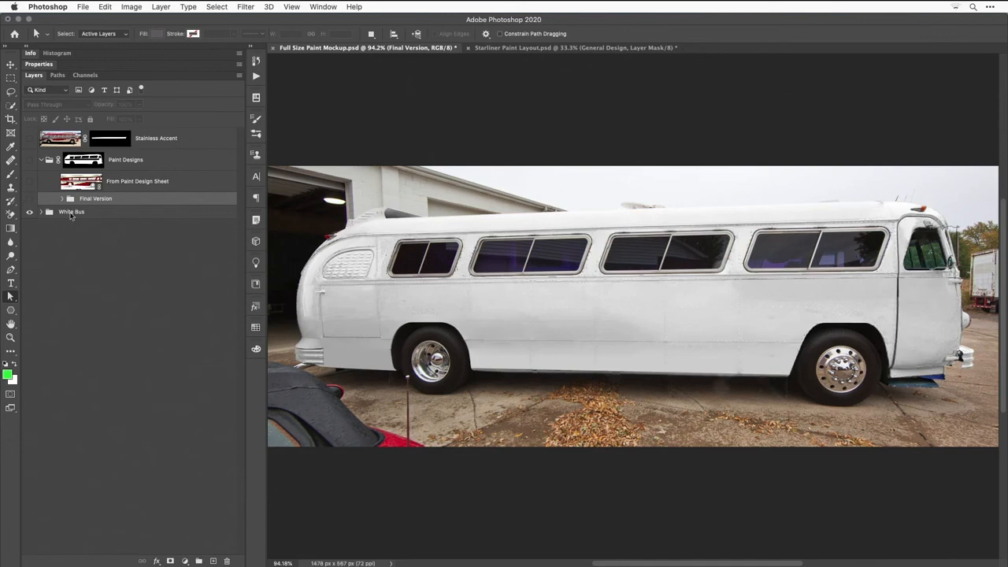
left_click(43, 214)
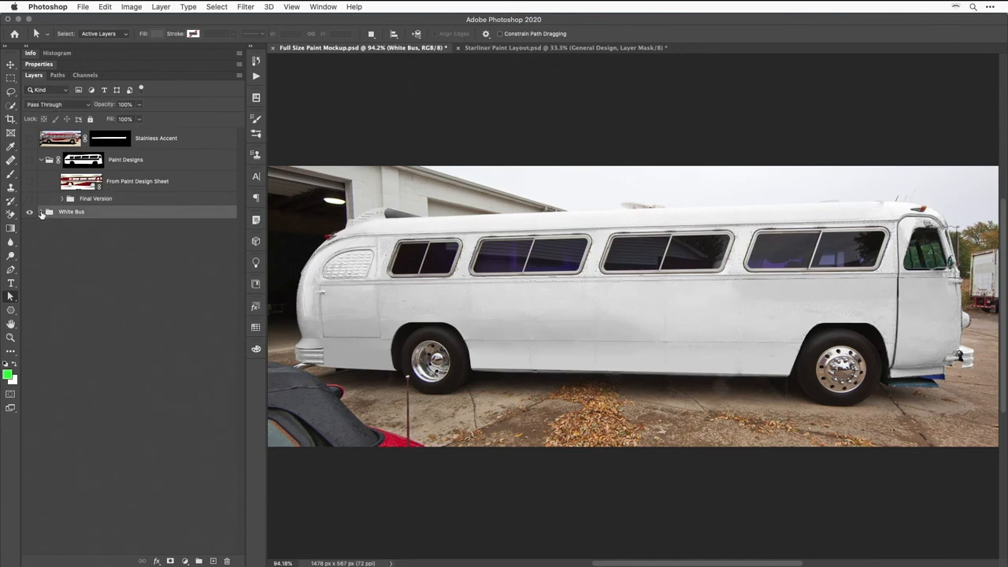
left_click(41, 213)
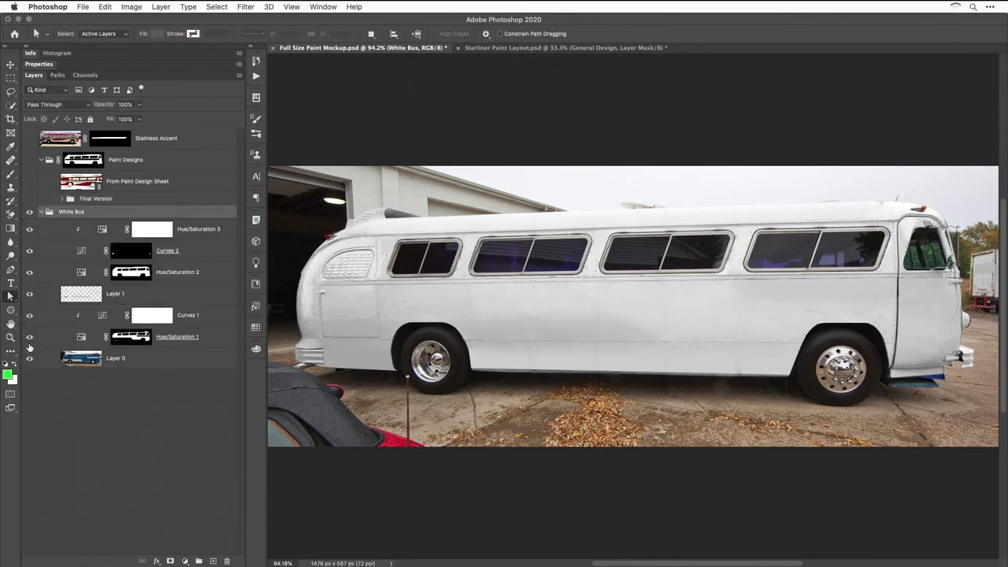
Review the White Bus retouching by hiding every layer above Layer 0 and showing them again one by one, and collapse the group.
left_click_drag(29, 337, 35, 230)
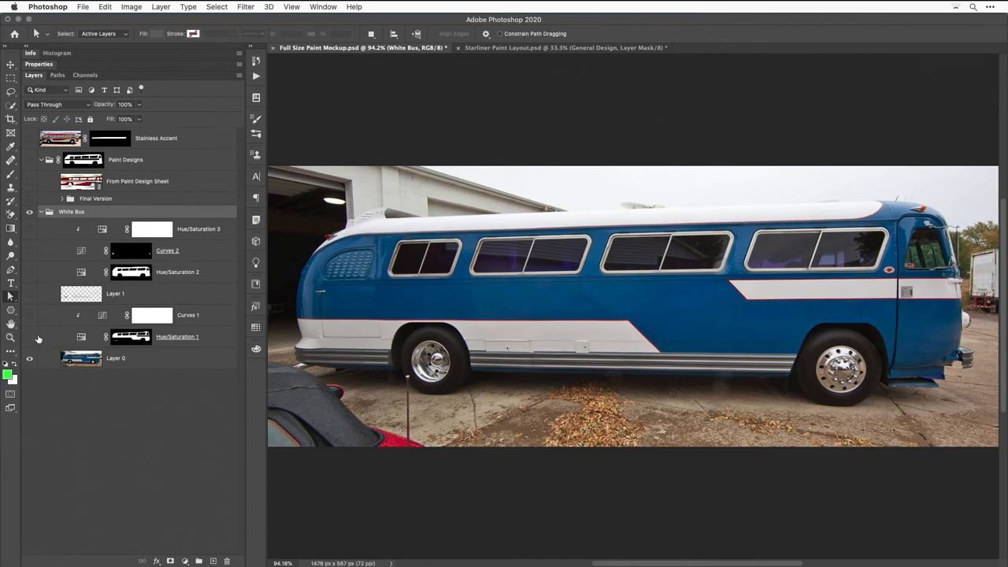
left_click(29, 337)
left_click(30, 315)
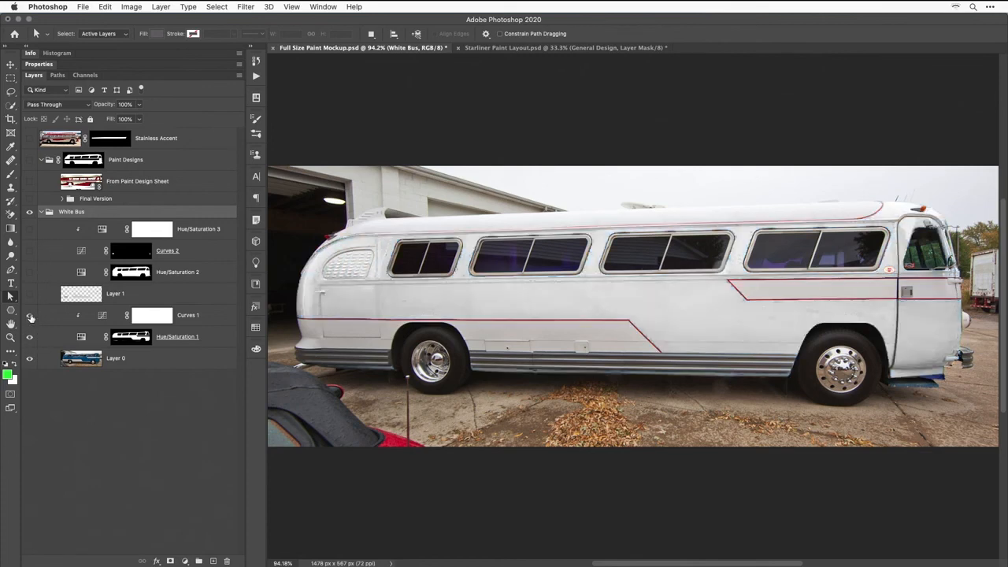
left_click(30, 294)
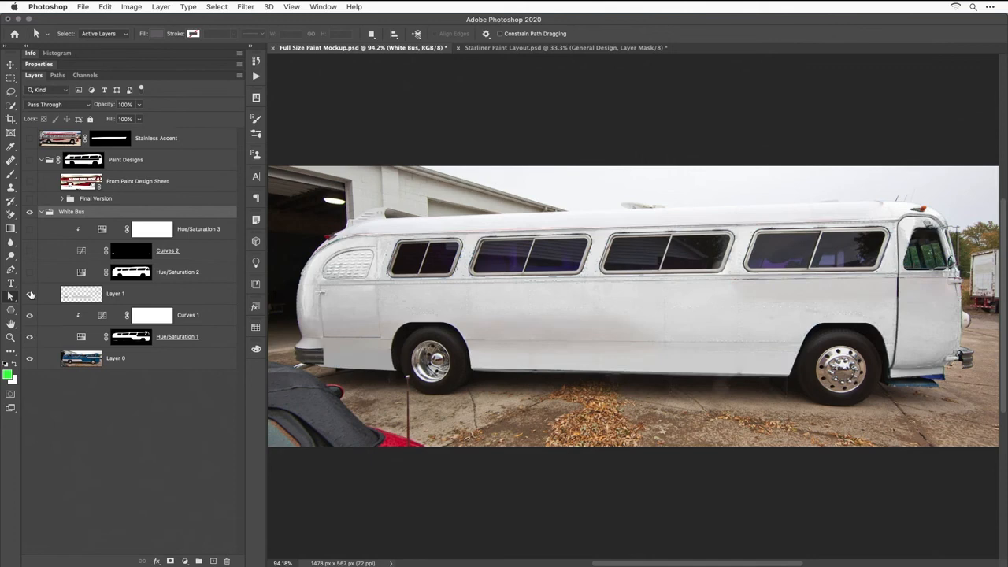
left_click(29, 272)
left_click(30, 251)
left_click(30, 229)
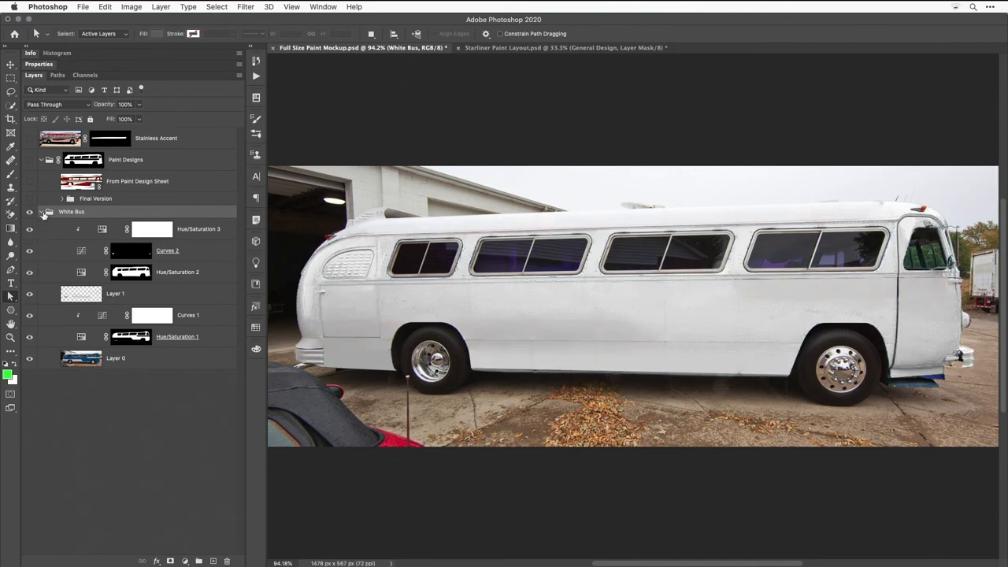
left_click(42, 211)
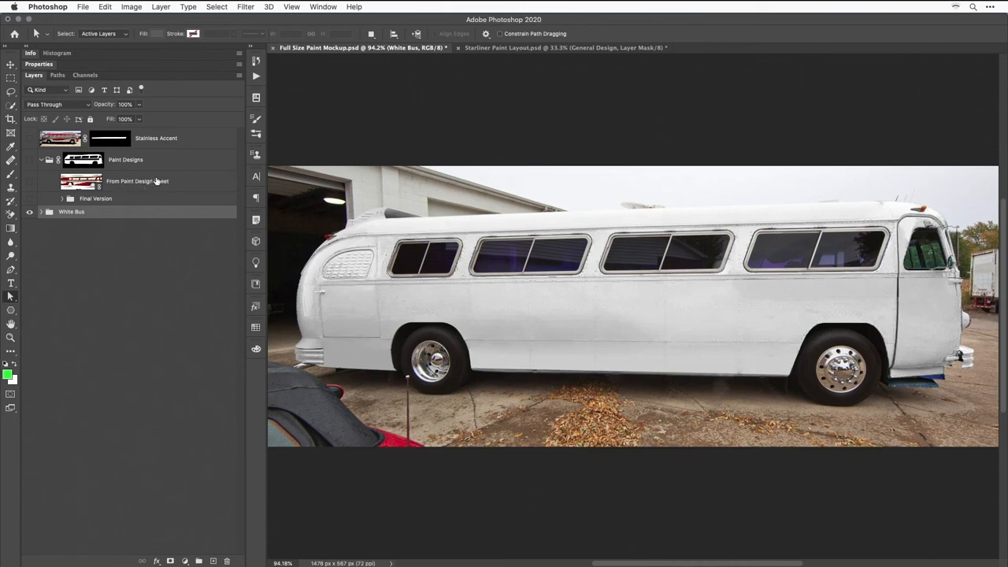
In Starliner Paint Layout.psd, select all groups from General Design to Base Drawing and look up the Convert to Smart Object command.
left_click(541, 49)
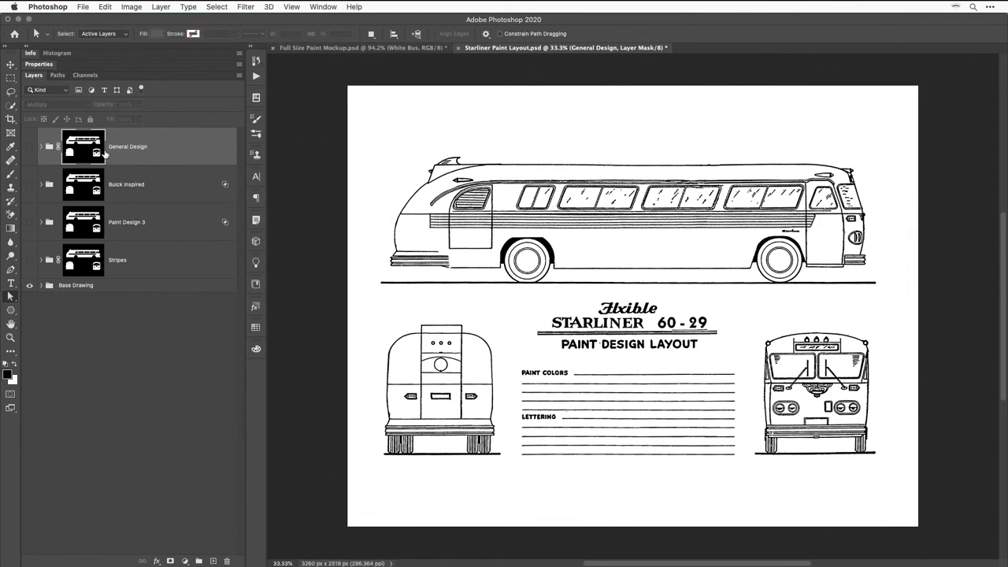
left_click(131, 286, "shift")
left_click(161, 7)
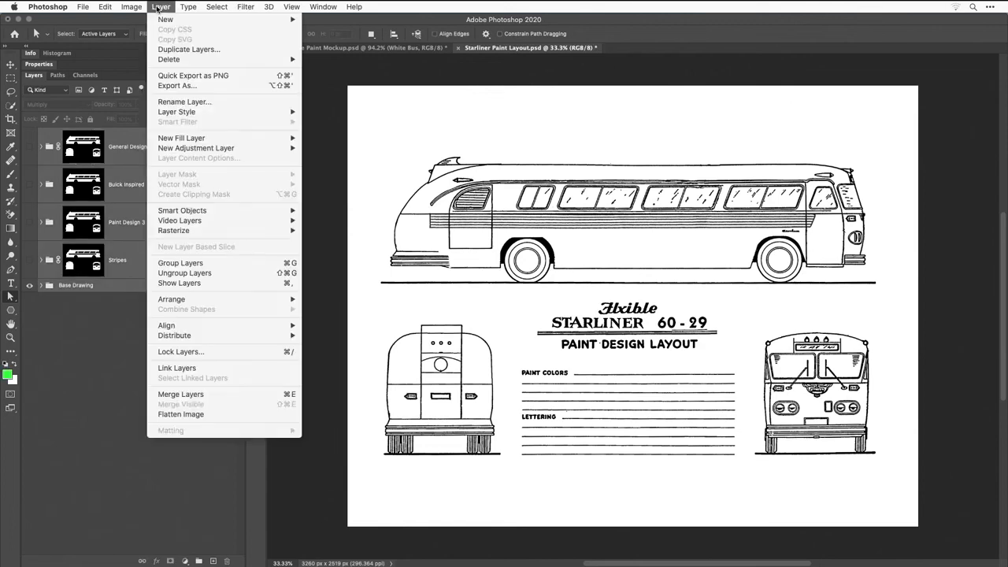
left_click(160, 7)
left_click(160, 7)
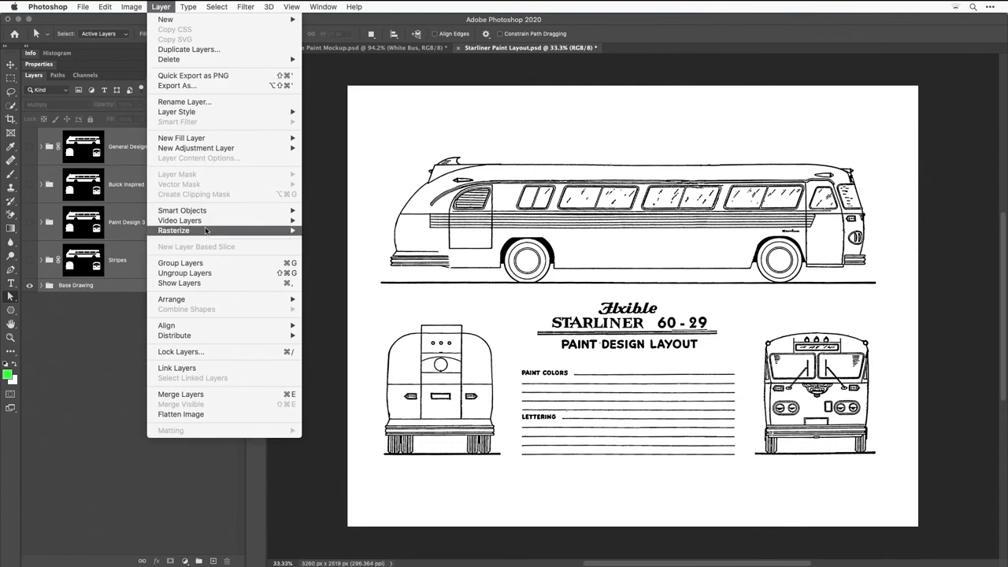
mouse_move(205, 213)
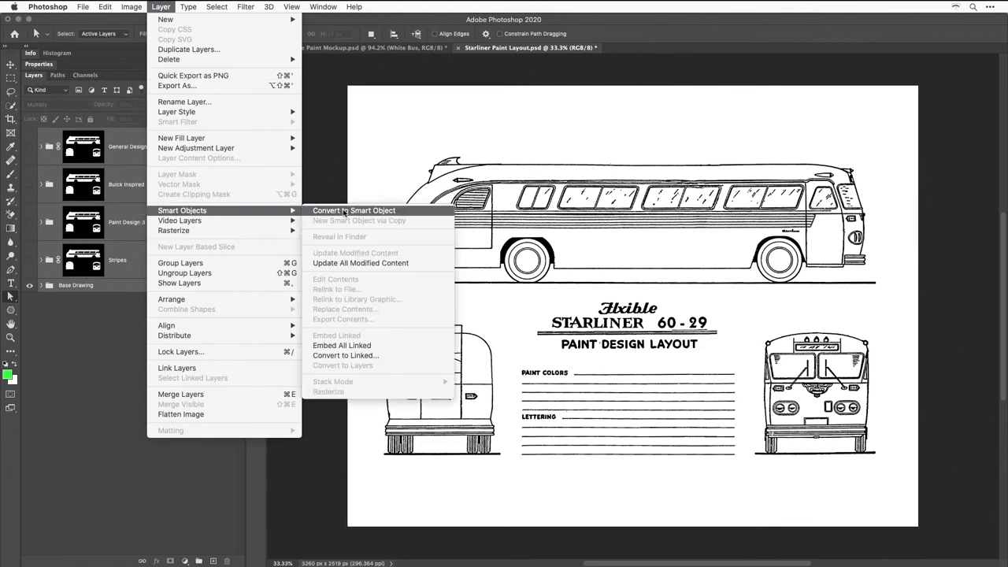
left_click(174, 490)
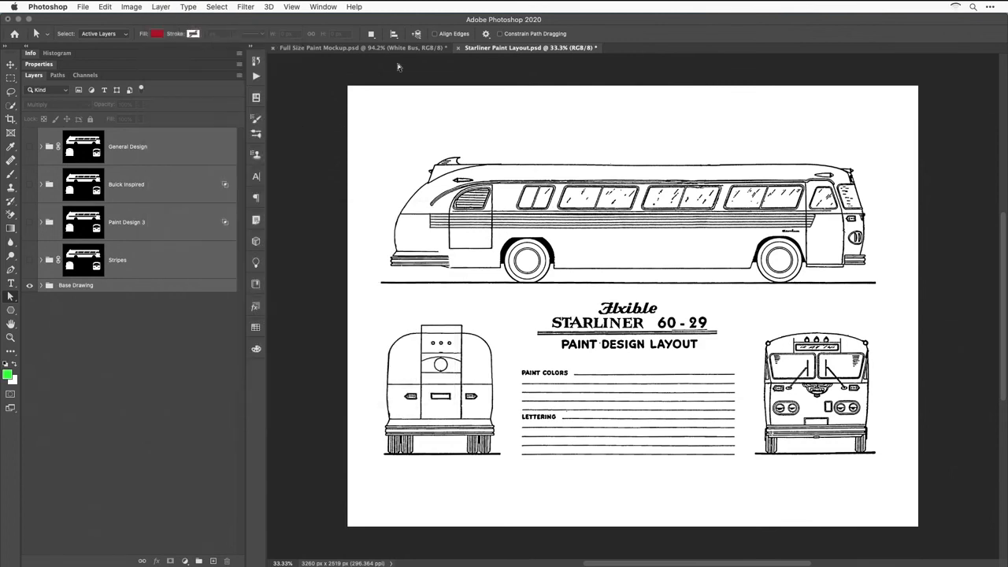
Close Starliner Paint Layout.psd without saving the changes.
left_click(459, 48)
left_click(472, 199)
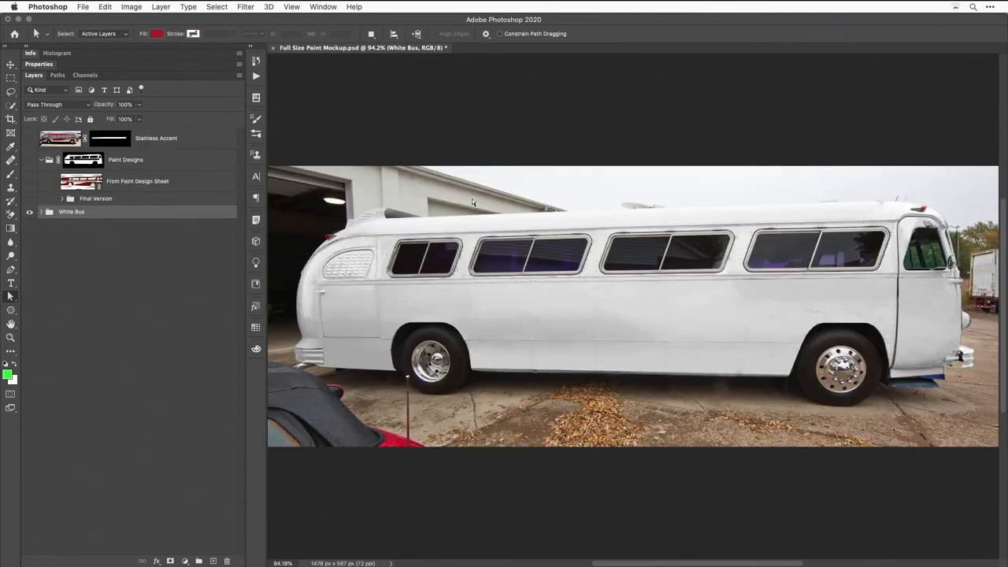
Open Starliner Paint Layout.psd from the 13 Smart Objects folder as a smart object in a new document.
left_click(82, 6)
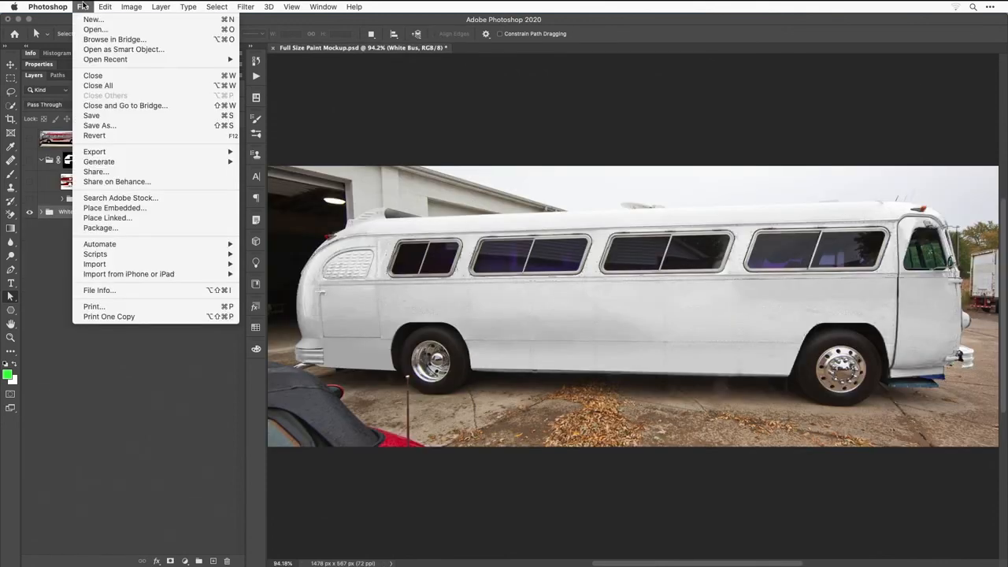
left_click(85, 51)
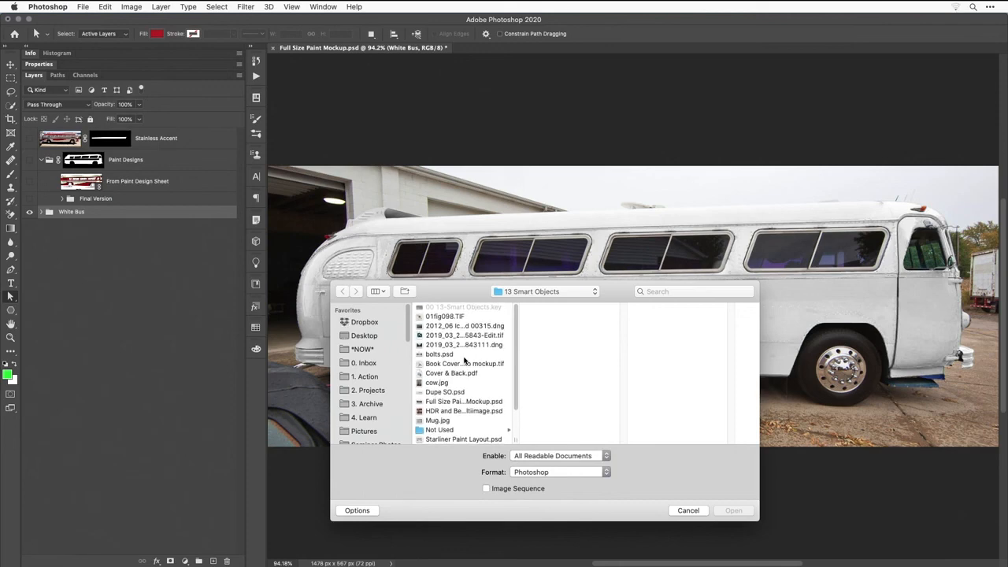
scroll(465, 360, "down", 4)
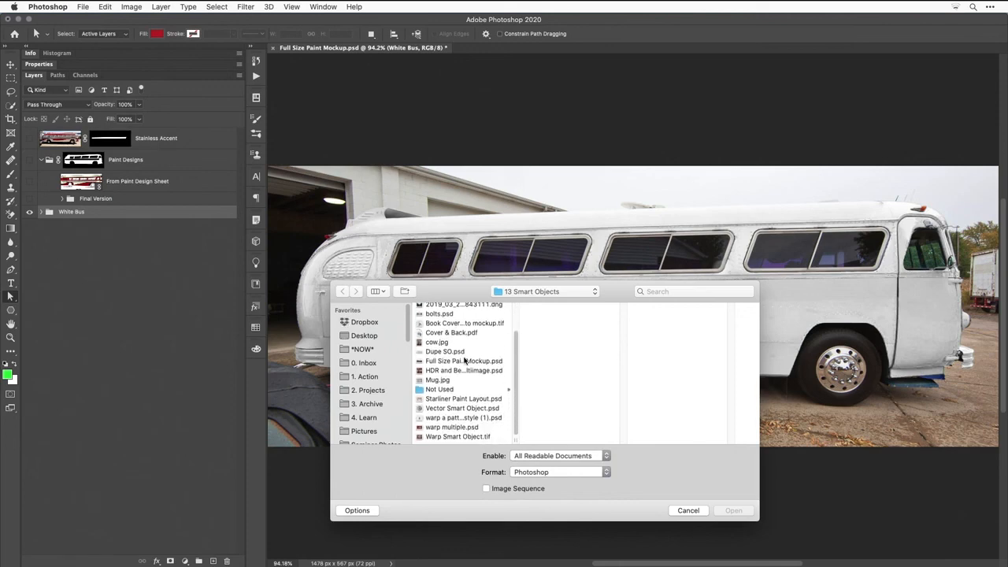
double_click(515, 440)
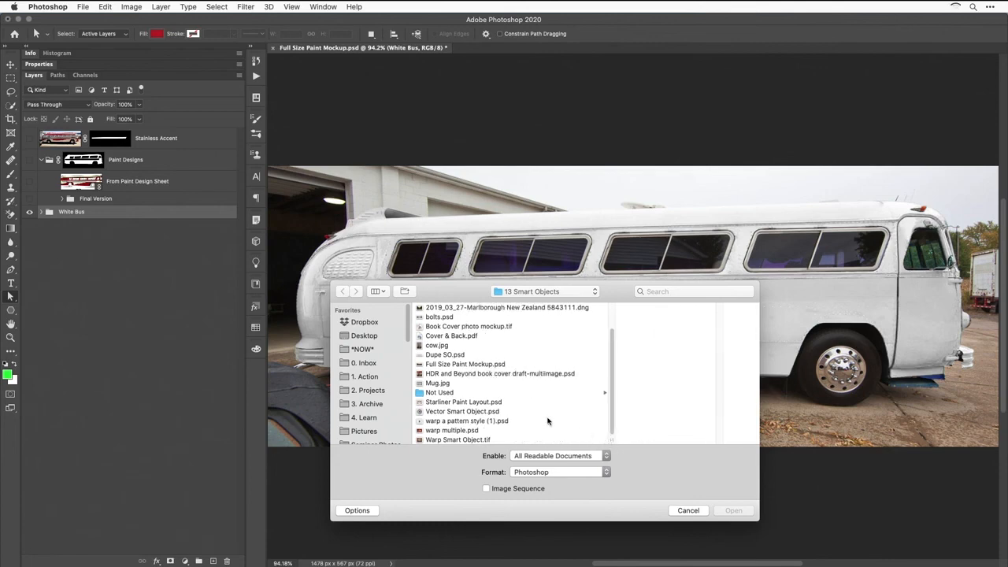
left_click(478, 366)
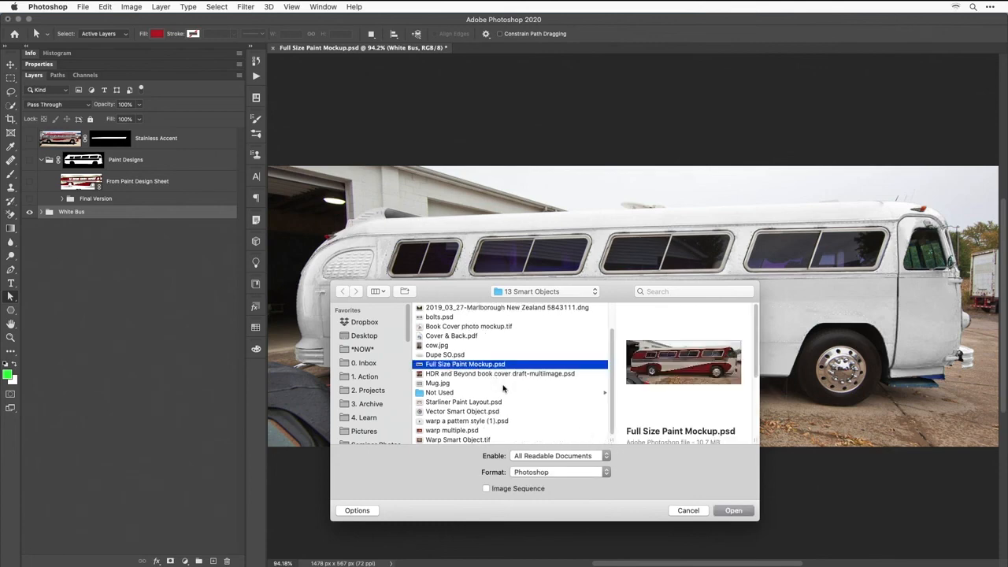
scroll(500, 382, "up", 2)
scroll(503, 387, "up", 3)
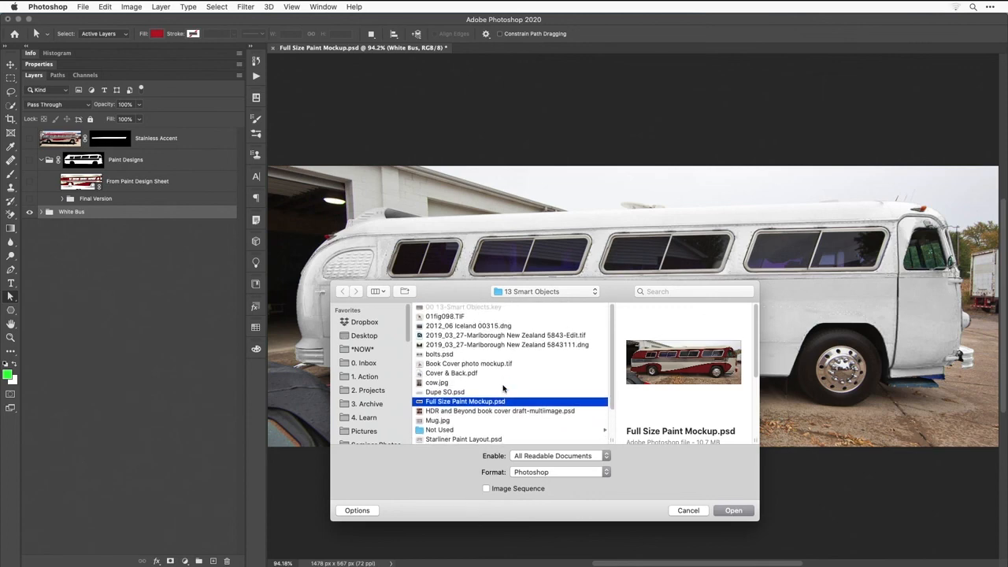
scroll(503, 388, "down", 4)
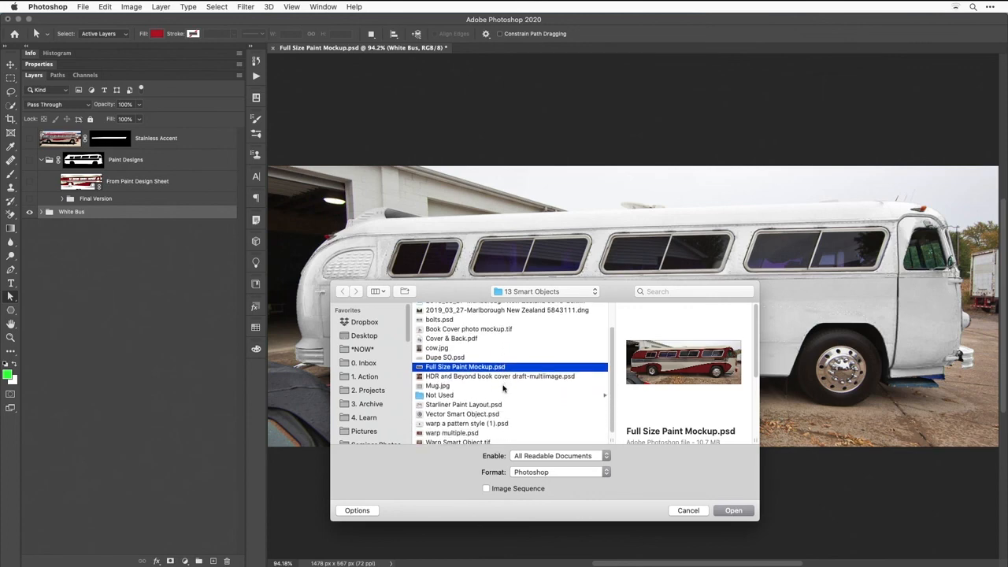
scroll(503, 388, "down", 1)
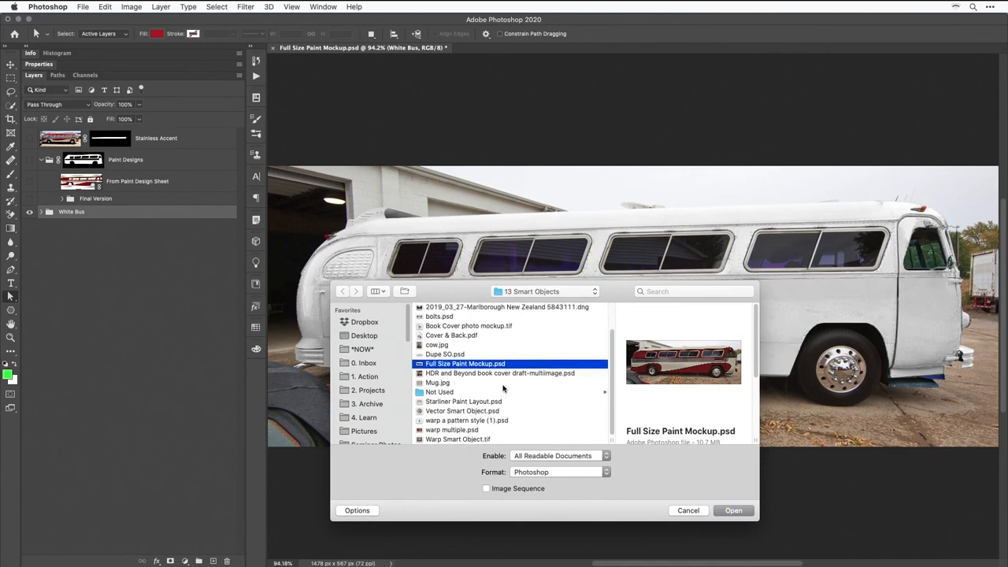
key("Down")
key("Down")
key("Down")
key("Down")
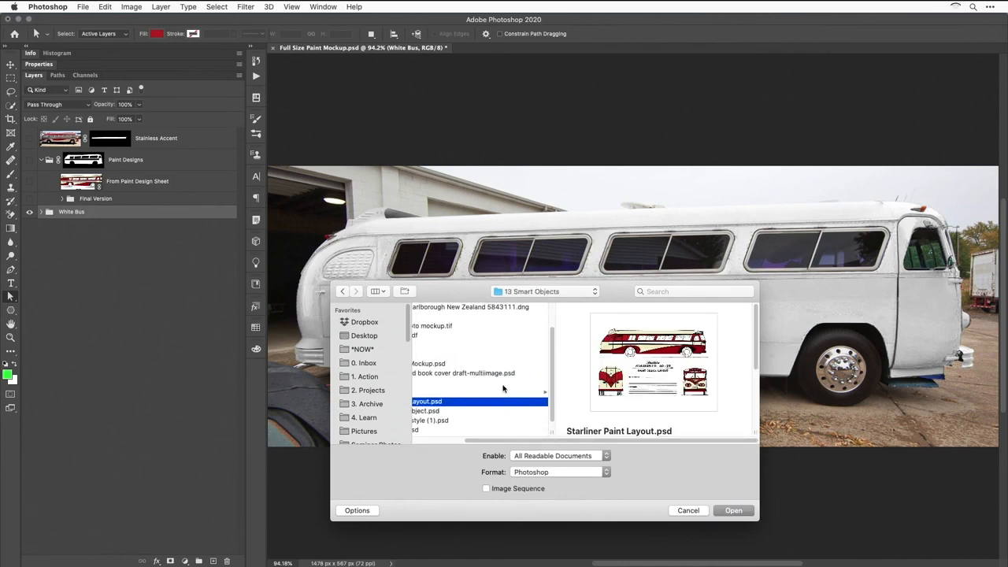
left_click(733, 510)
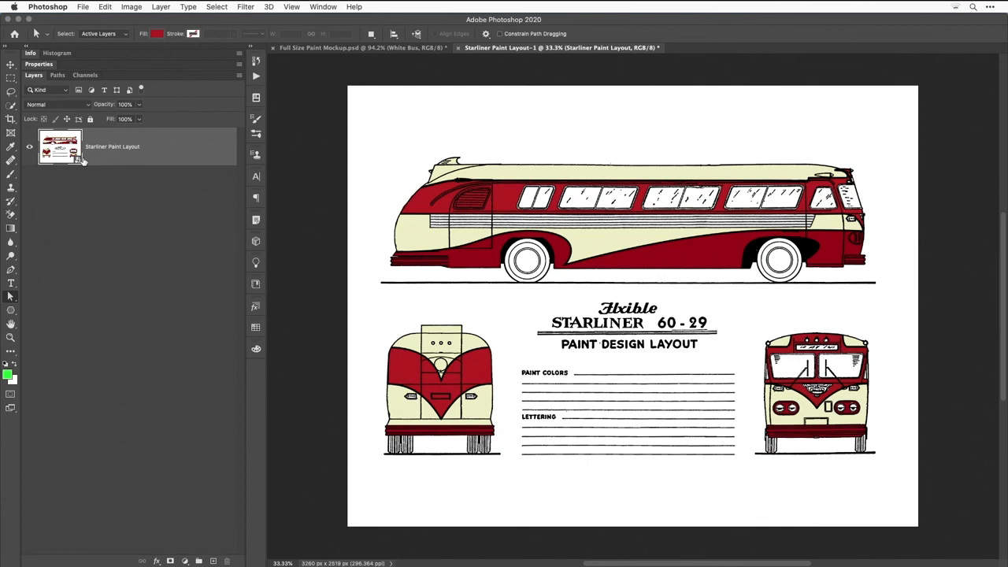
Move the Starliner Paint Layout smart object into Full Size Paint Mockup.psd above White Bus and set its blending mode to Multiply.
left_click(10, 65)
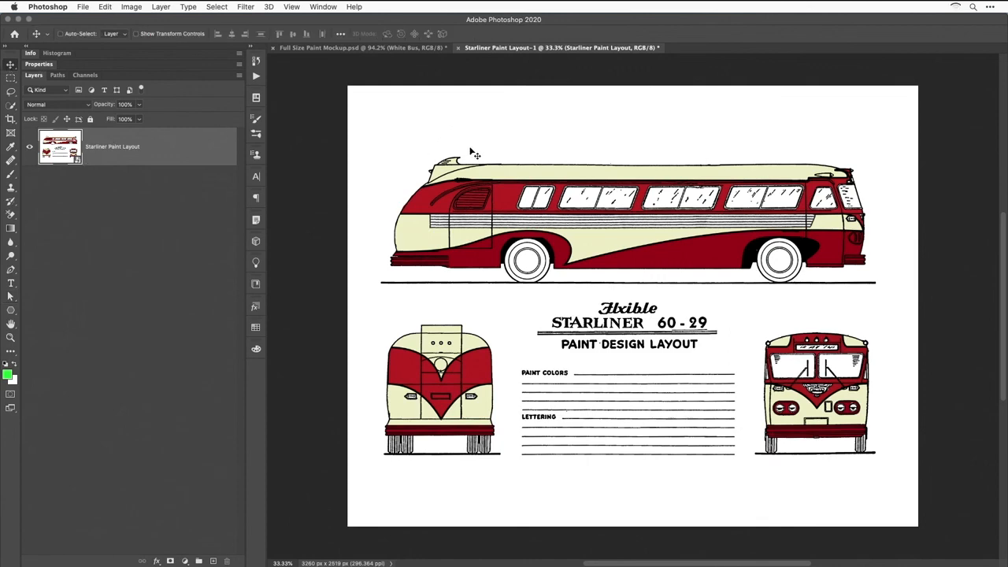
mouse_move(474, 154)
left_mouse_down()
mouse_move(441, 88)
mouse_move(367, 48)
mouse_move(495, 190)
mouse_move(603, 349)
mouse_move(644, 438)
left_mouse_up()
key("super+minus")
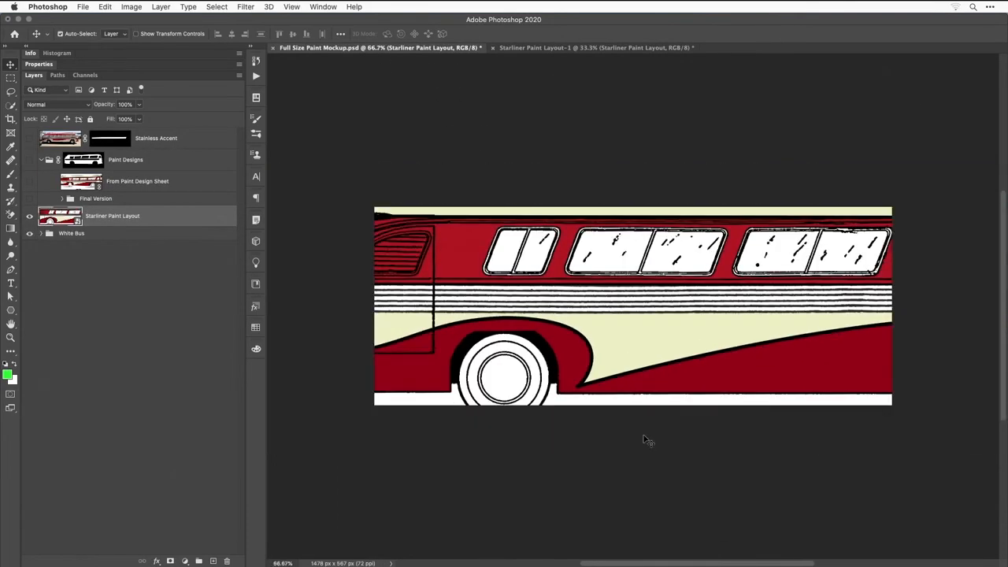
key("super")
left_click(72, 107)
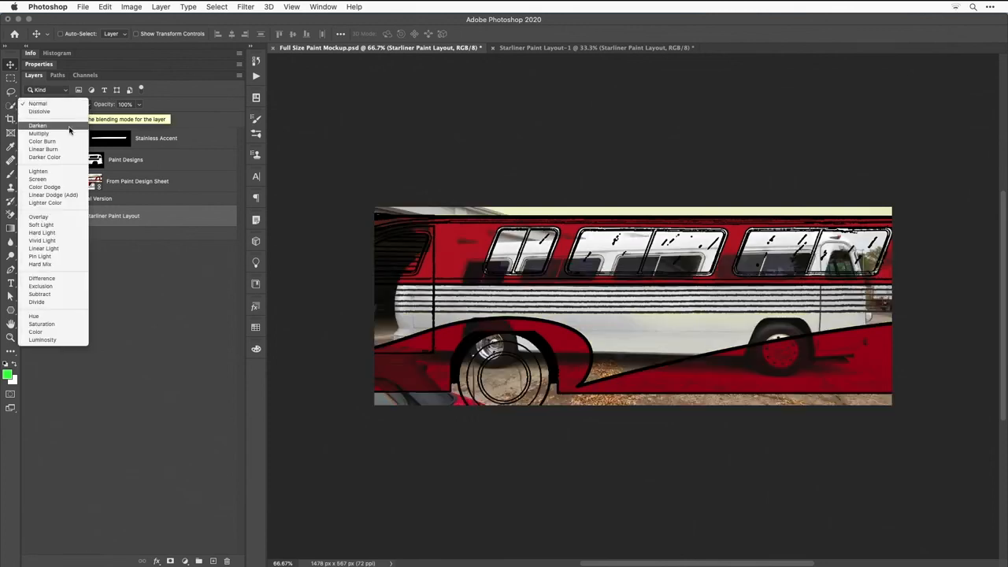
left_click(67, 137)
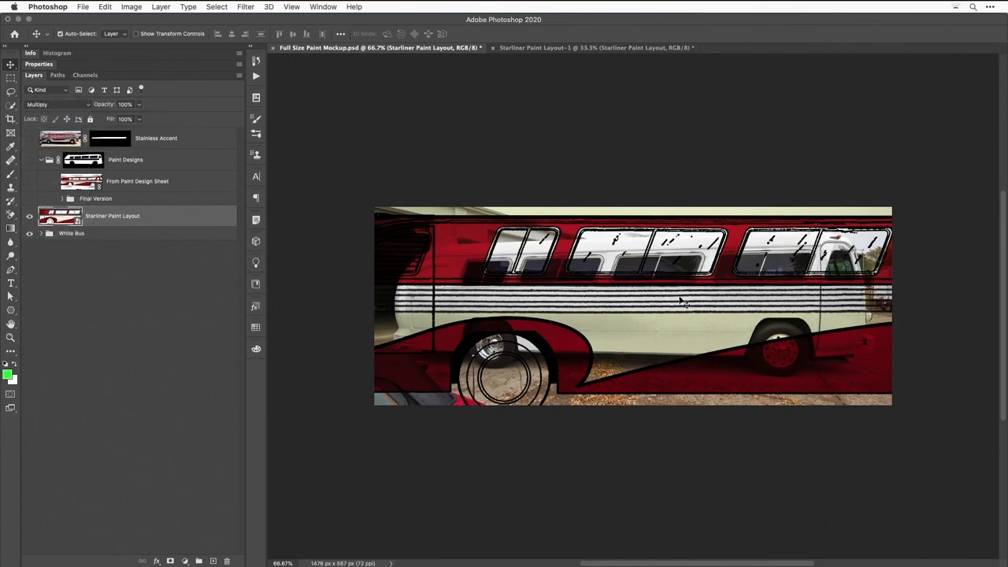
Free-transform the Starliner Paint Layout layer, scaling it down to about 229% so its side view roughly covers the bus.
key("super+t")
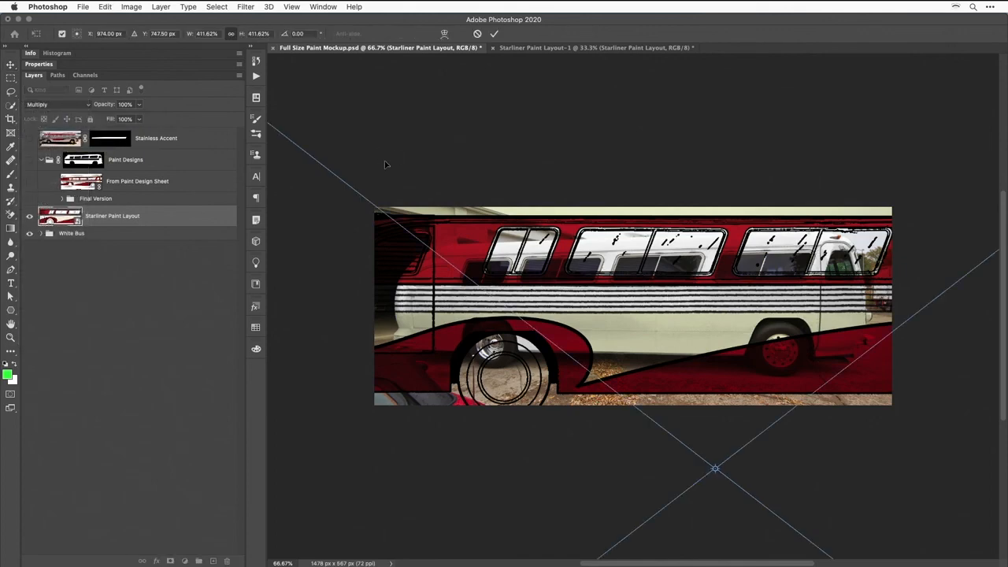
key("super+0")
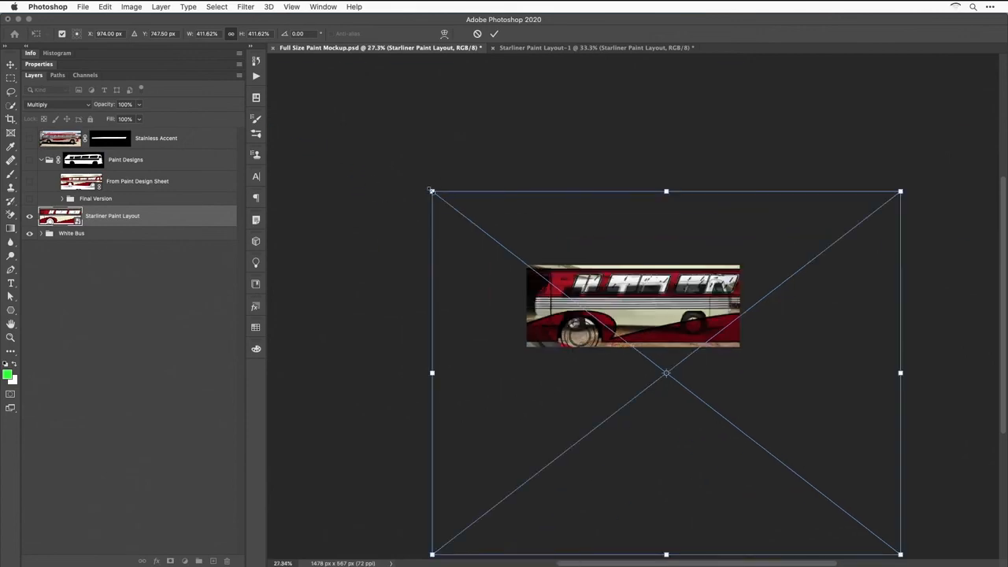
left_click_drag(432, 191, 519, 209)
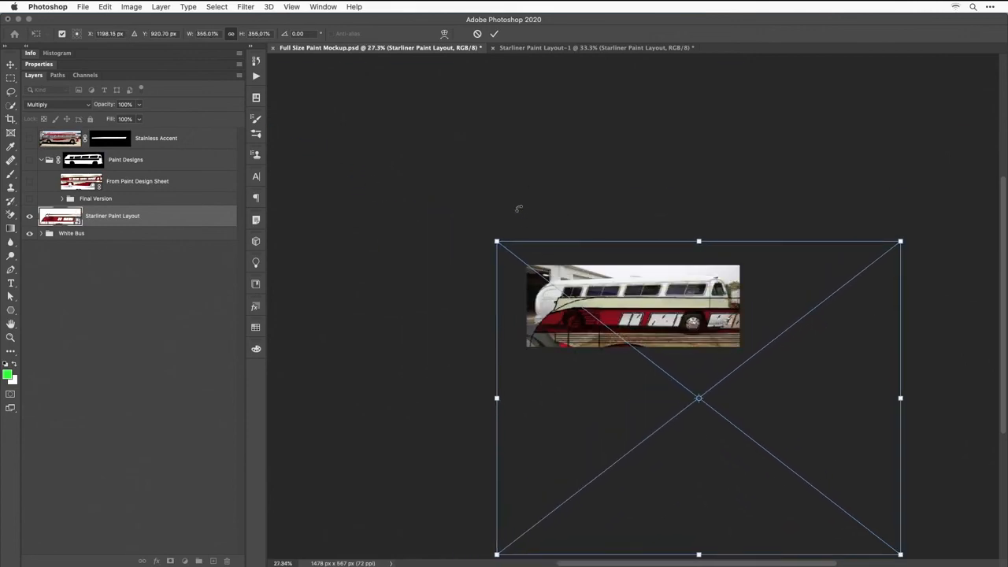
left_click_drag(900, 553, 783, 407)
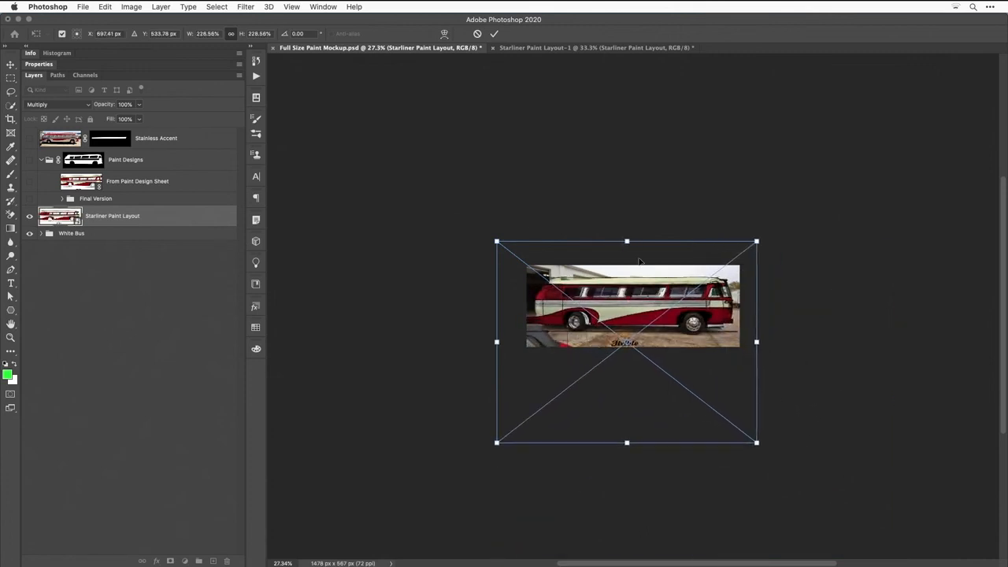
key("super+plus")
key("super+plus")
key("super+plus")
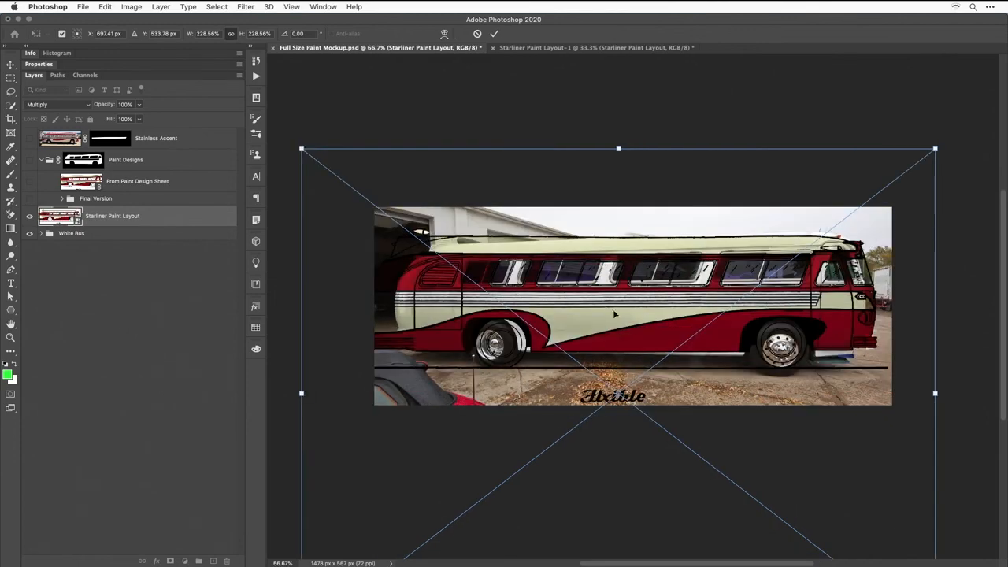
Fine-tune the paint layout's scale to about 211%, move it up over the bus body, and apply the transform.
left_click_drag(301, 149, 360, 161)
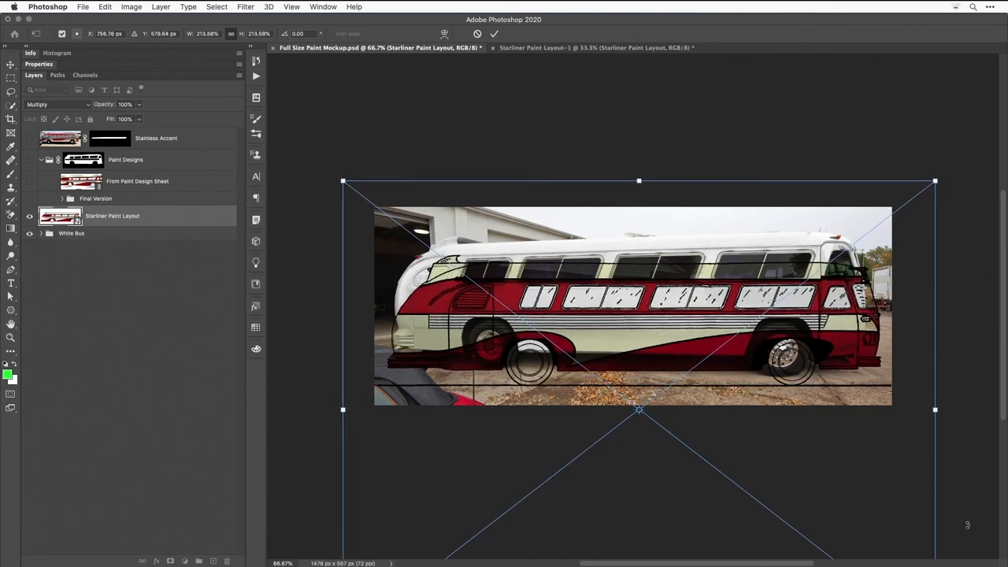
left_click_drag(935, 410, 927, 410)
mouse_move(651, 312)
left_mouse_down()
mouse_move(657, 281)
mouse_move(650, 297)
left_mouse_up()
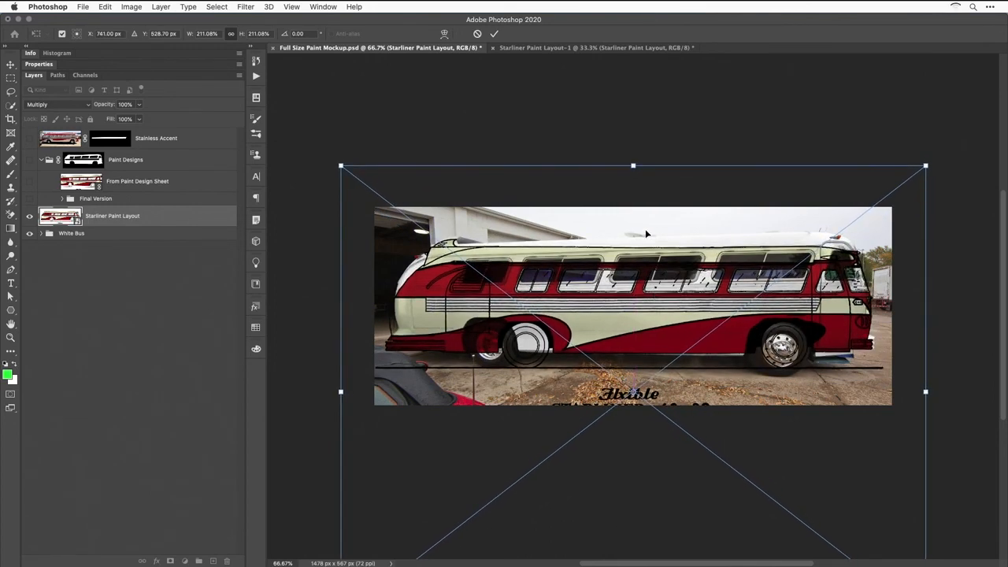
key("Return")
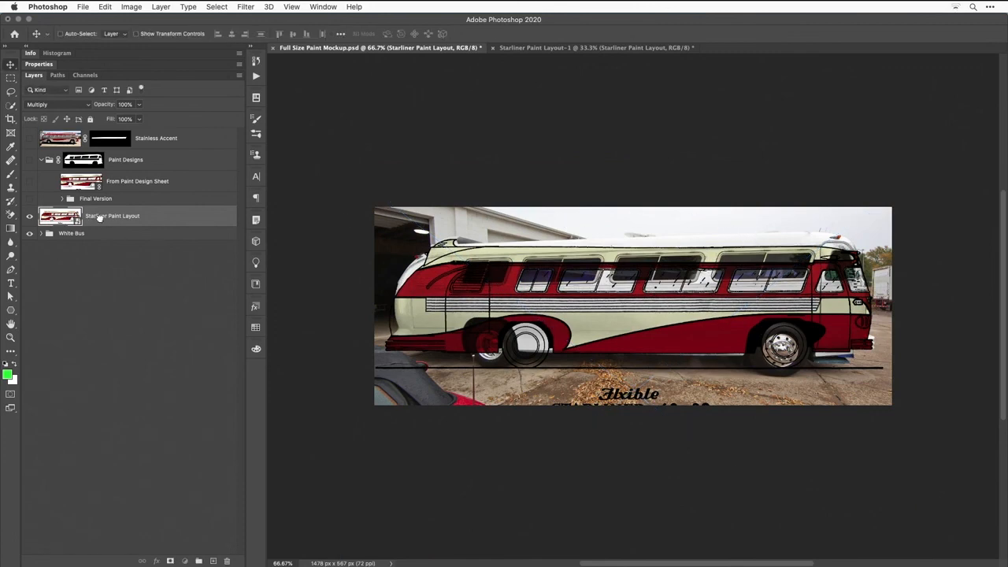
Delete the Starliner Paint Layout layer and show the From Paint Design Sheet and Stainless Accent layers.
mouse_move(99, 218)
left_mouse_down()
mouse_move(193, 338)
mouse_move(227, 561)
left_mouse_up()
left_click(29, 184)
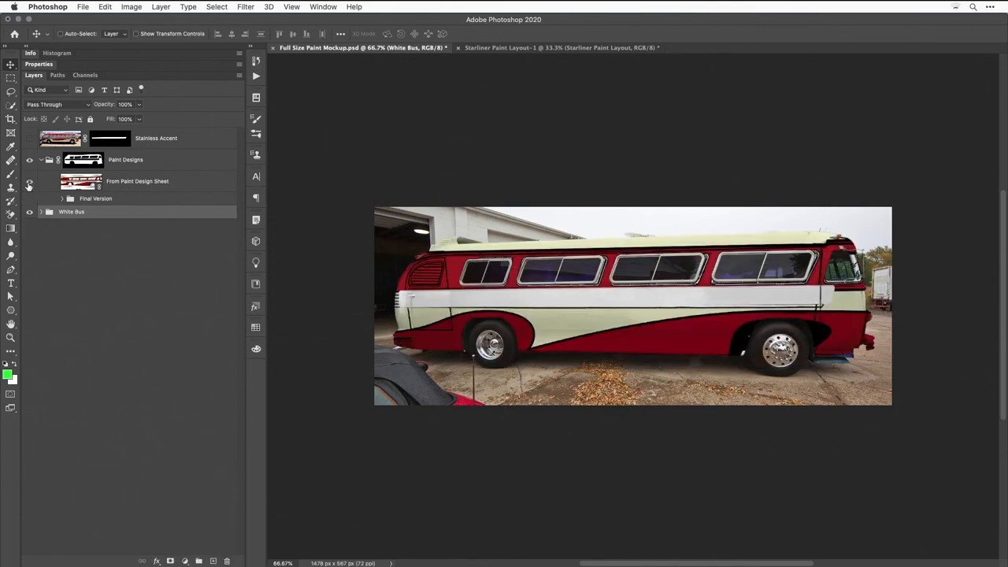
left_click(29, 139)
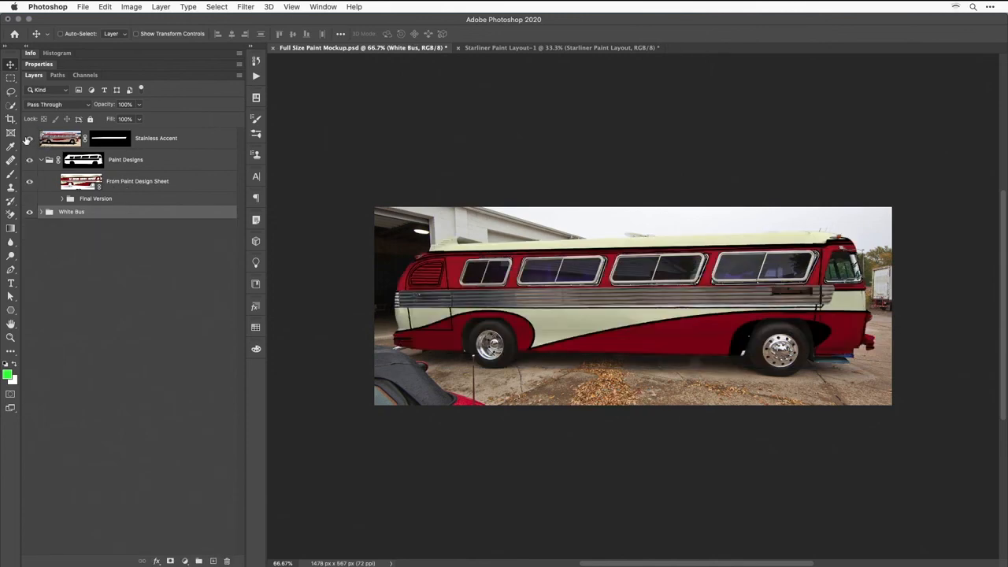
Open the contents of the From Paint Design Sheet smart object and select the Stripes group in Starliner Paint Layout.psd.
left_click(128, 182)
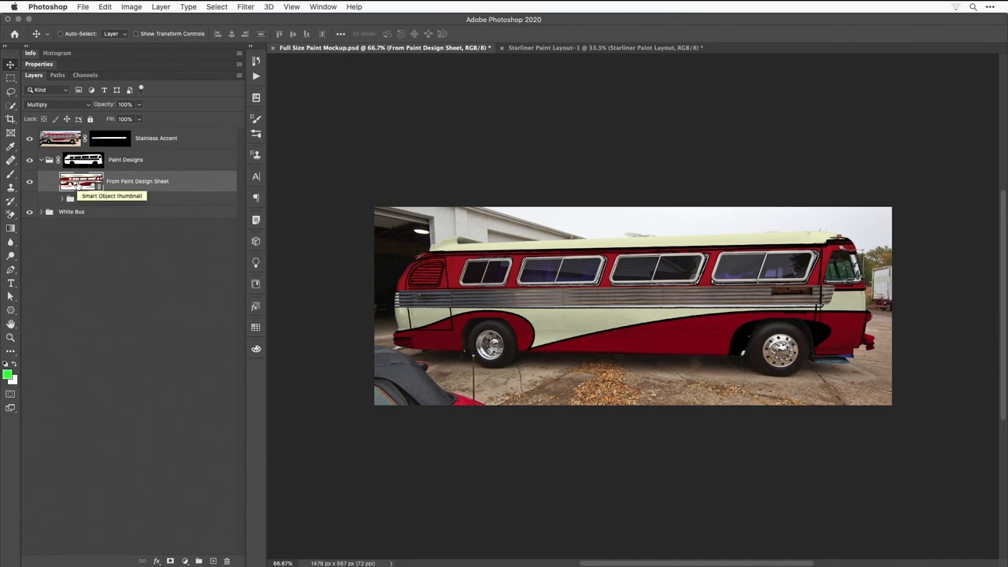
double_click(76, 182)
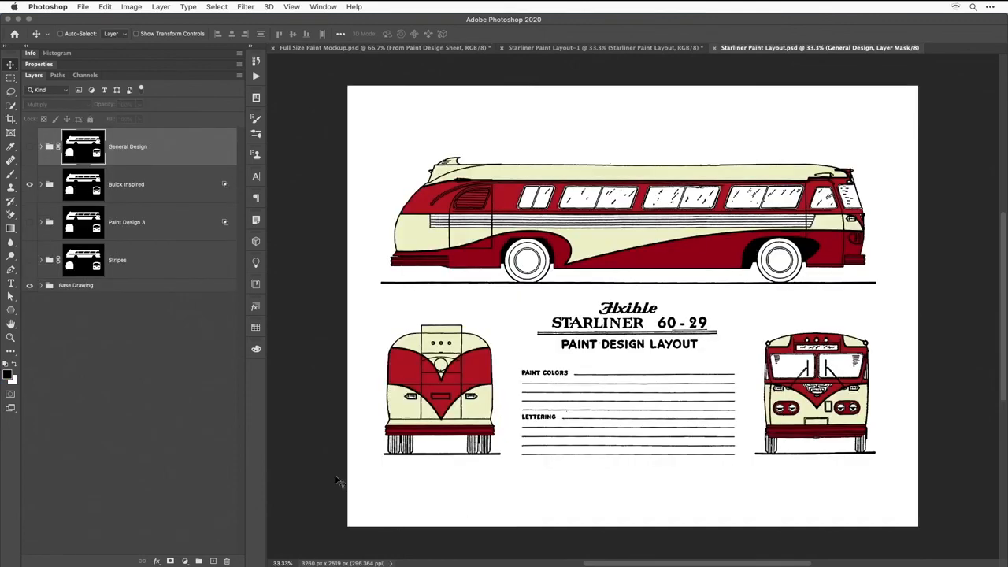
left_click(148, 265)
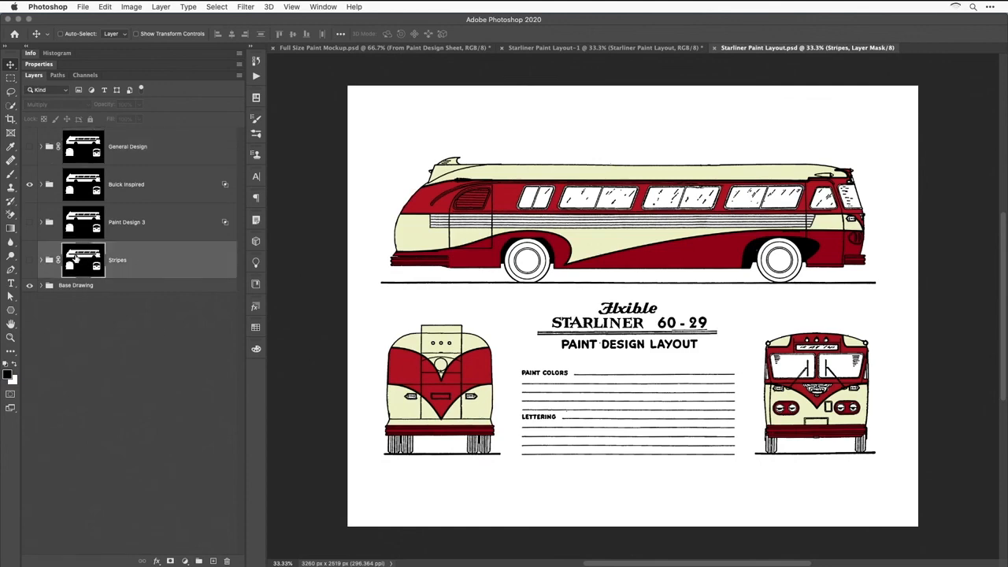
Hide the Buick Inspired group and preview the Paint Design 3, Stripes, and General Design groups in turn.
left_click(28, 185)
left_click(29, 222)
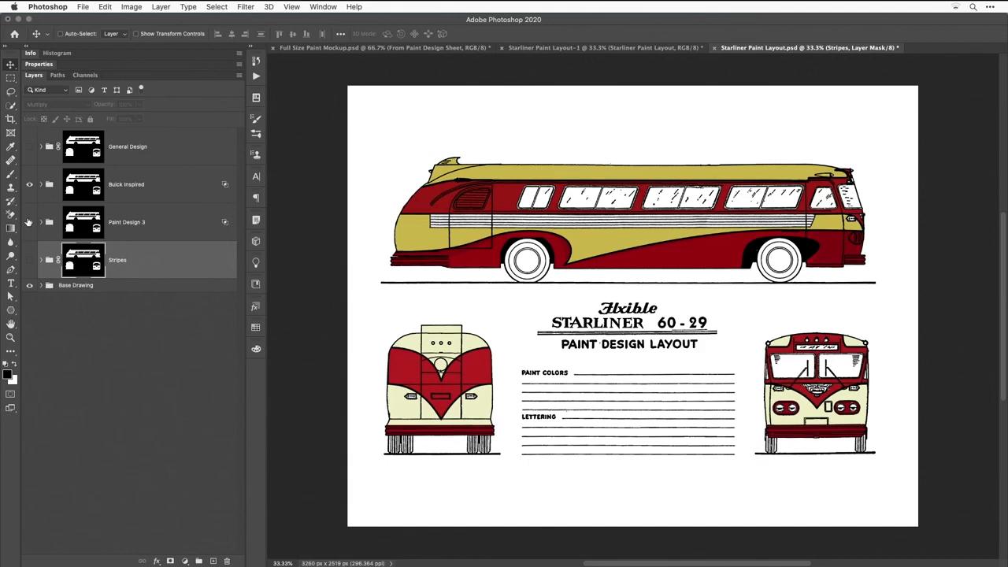
left_click(28, 184)
left_click(28, 222)
left_click(29, 260)
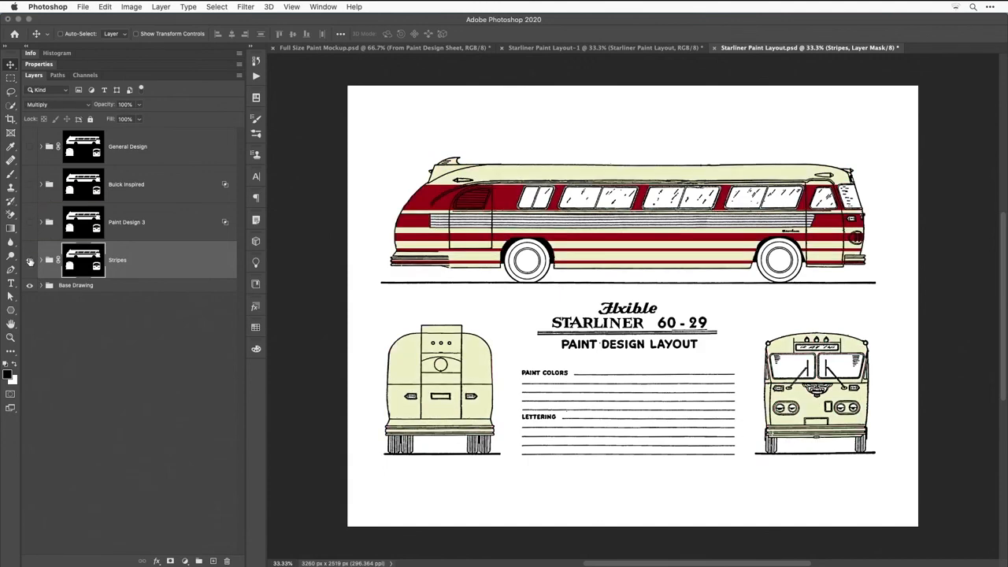
left_click(29, 260)
left_click(30, 147)
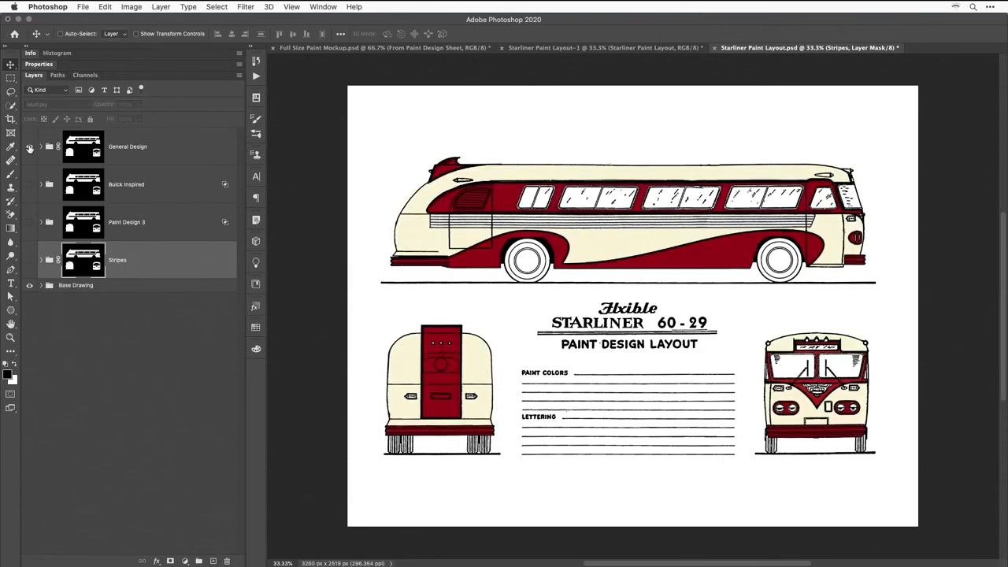
left_click(29, 147)
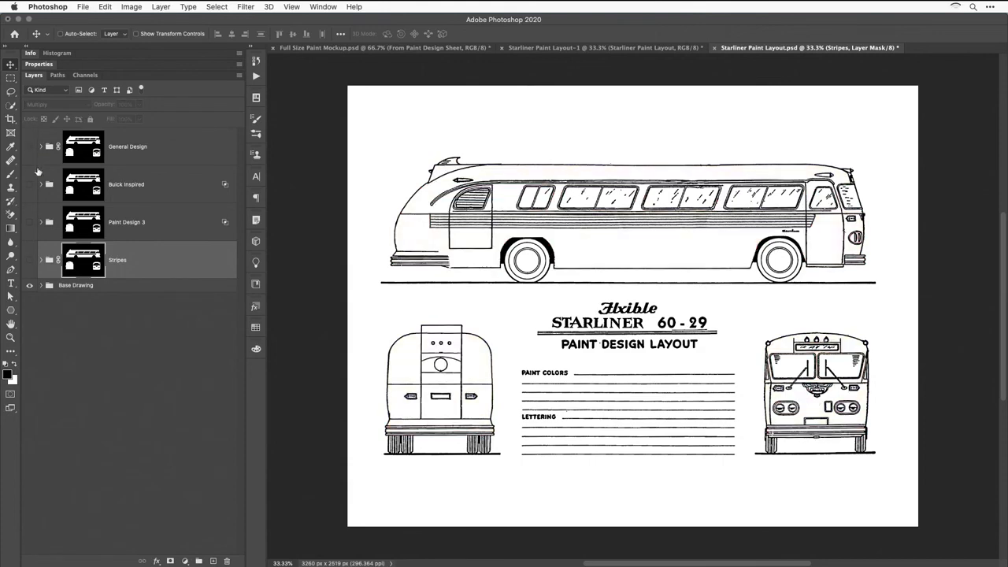
Show the Stripes group and close Starliner Paint Layout.psd, saving the change so the bus mockup uses the striped design.
left_click(29, 260)
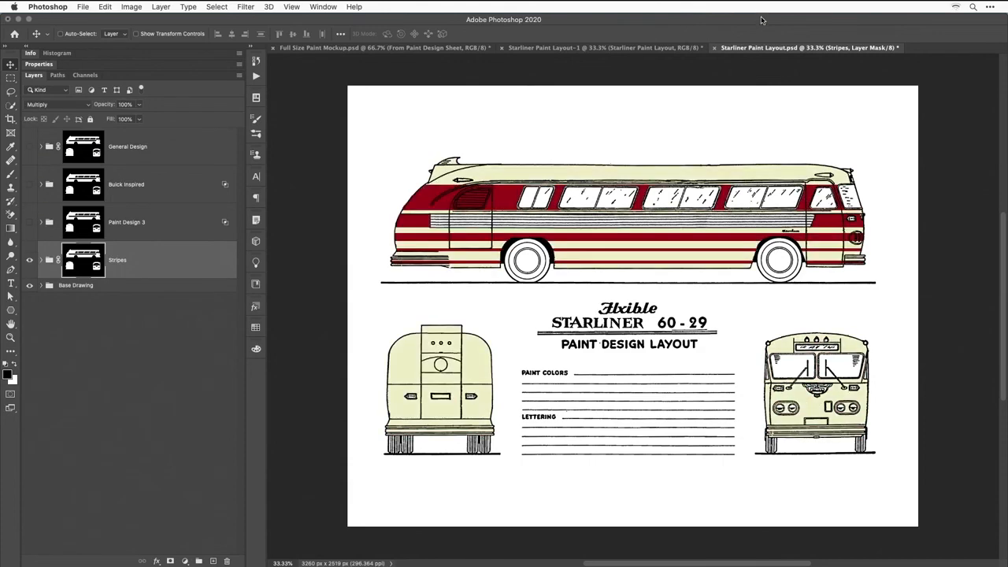
left_click(714, 47)
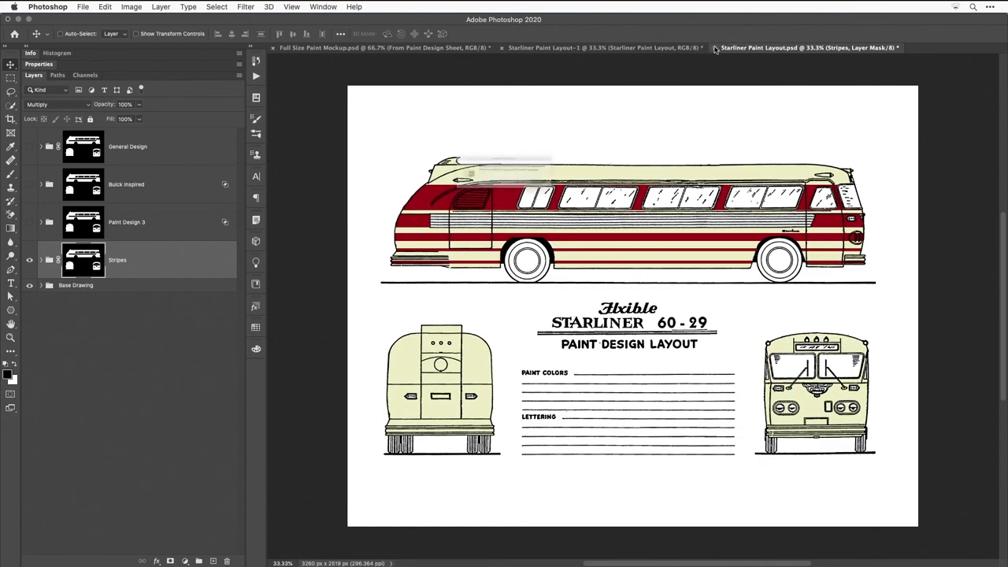
left_click(594, 197)
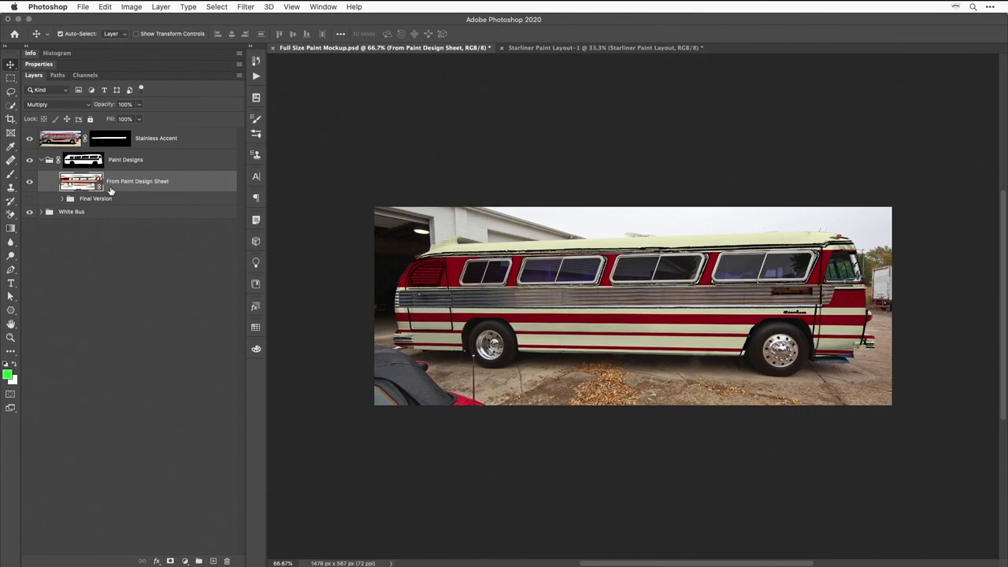
Undo the smart object's design update in the mockup, and close Full Size Paint Mockup.psd and Starliner Paint Layout-1.
key("super+z")
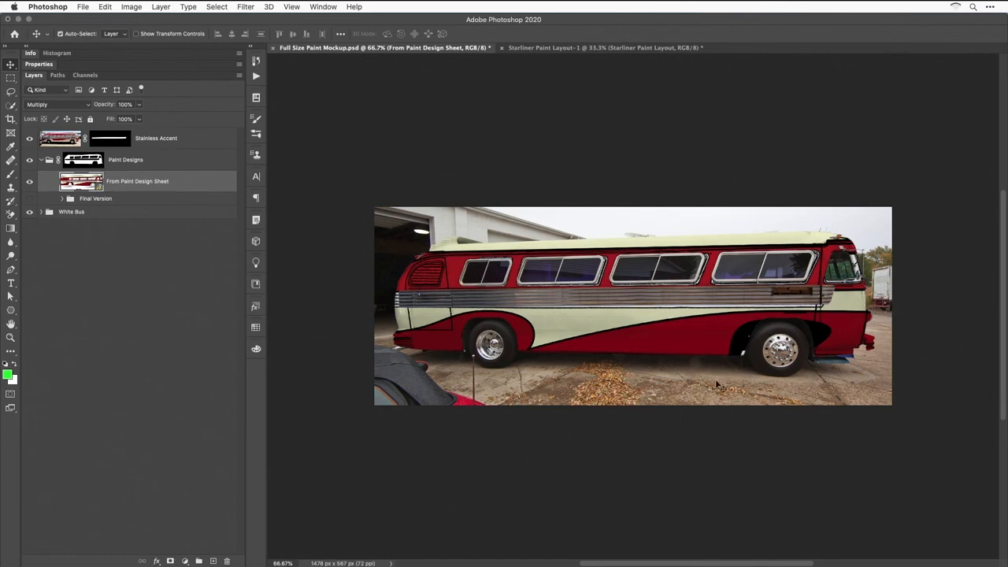
key("super")
key("super+w")
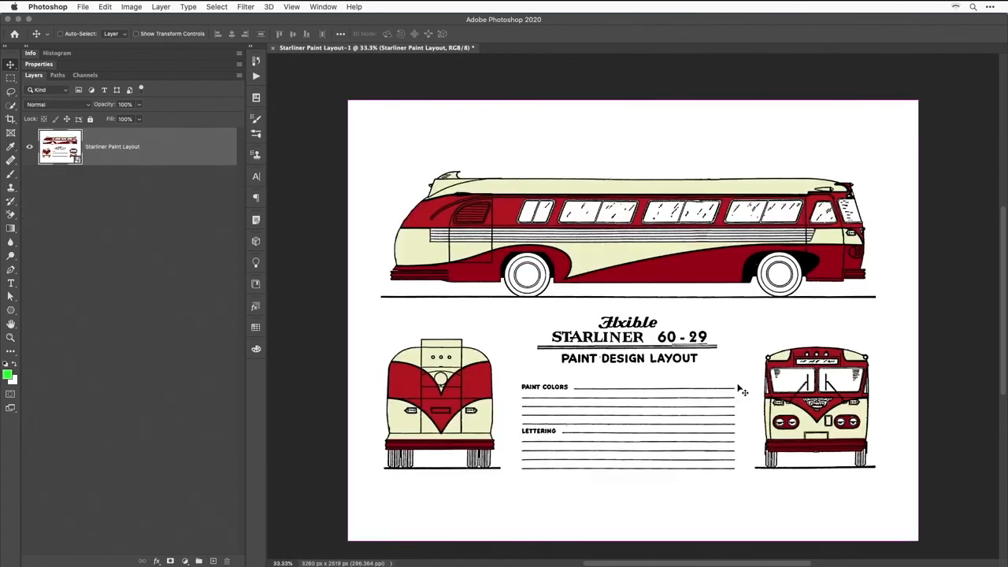
key("super+w")
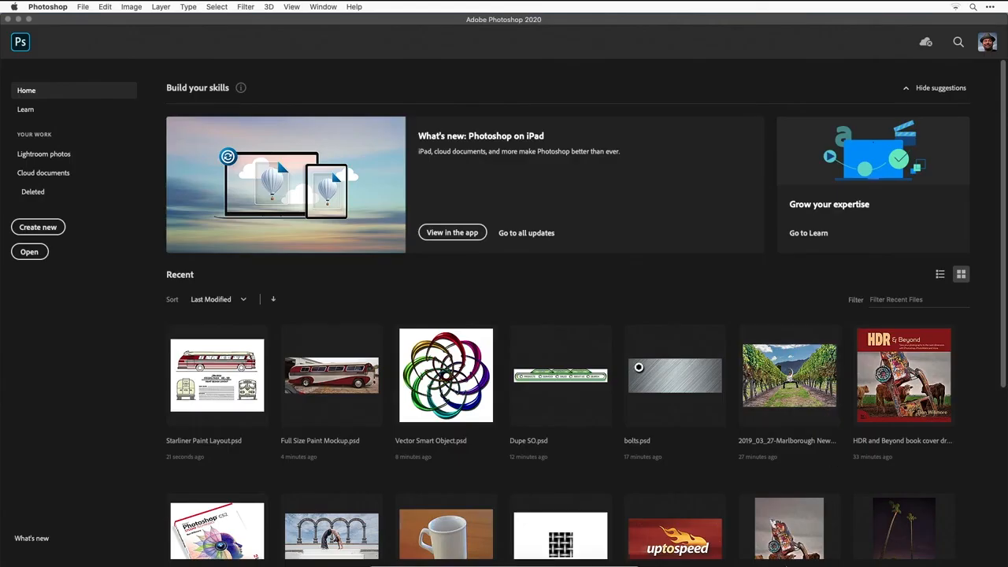
Switch to Adobe Bridge and look through the files in the 13 Smart Objects folder from its beginning.
mouse_move(623, 562)
left_click(418, 548)
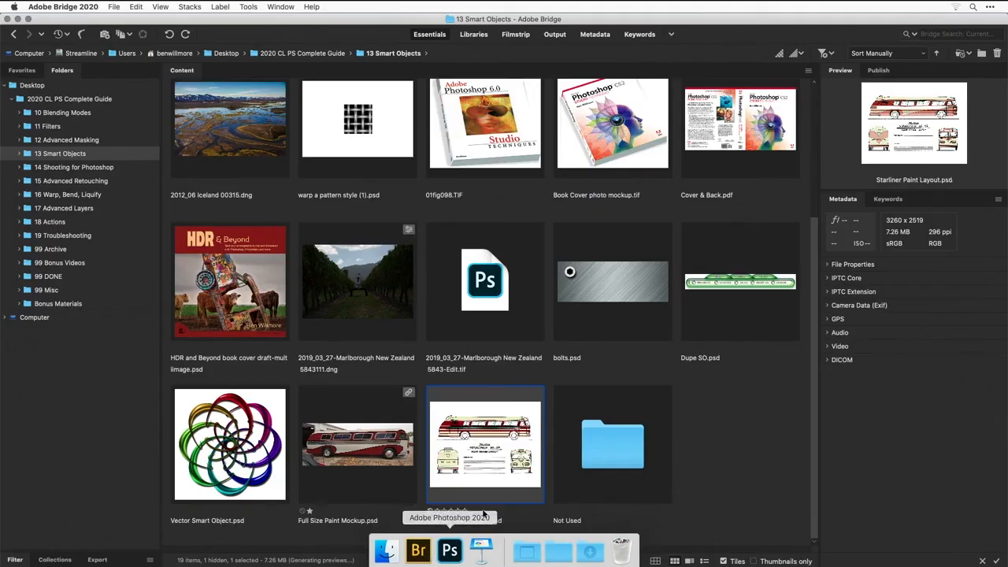
scroll(584, 443, "up", 5)
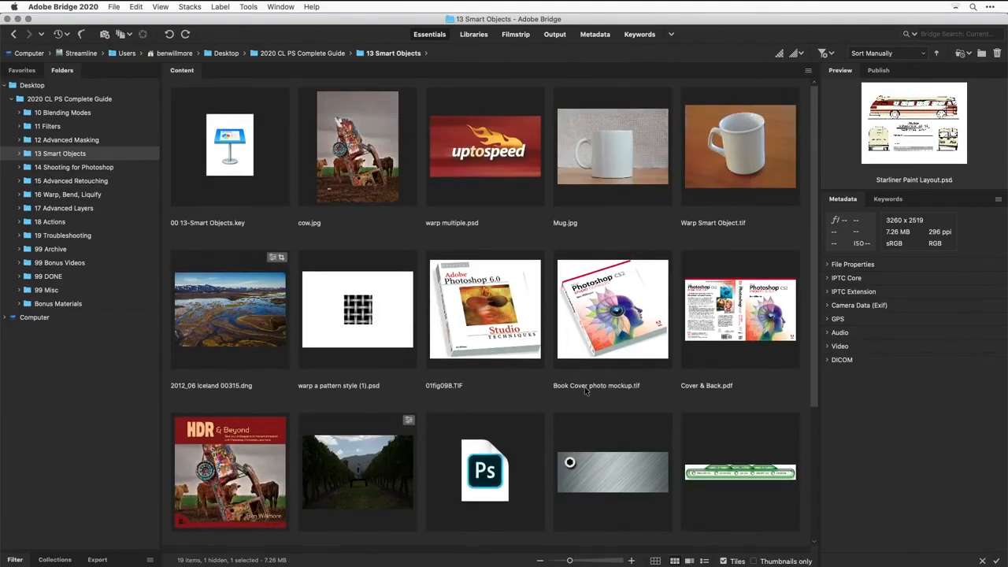